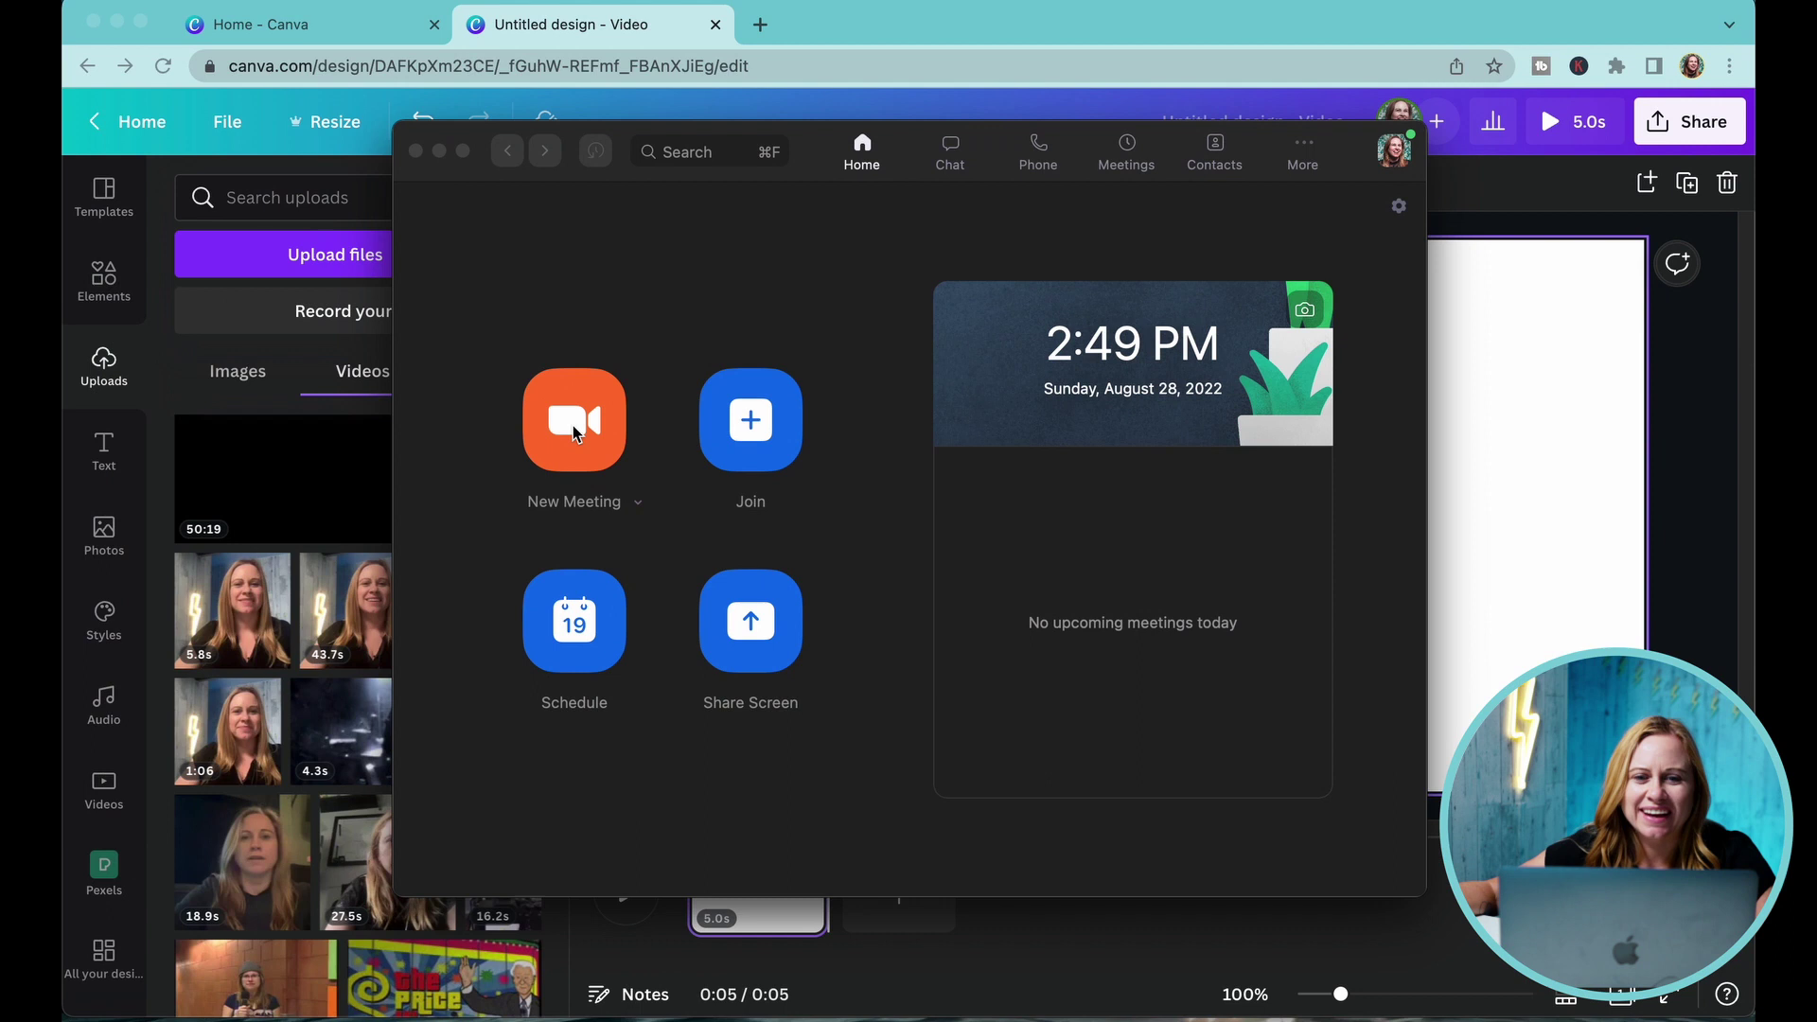
Start a new Zoom meeting and record a first clip on this computer, stopping the recording at its end
click(576, 437)
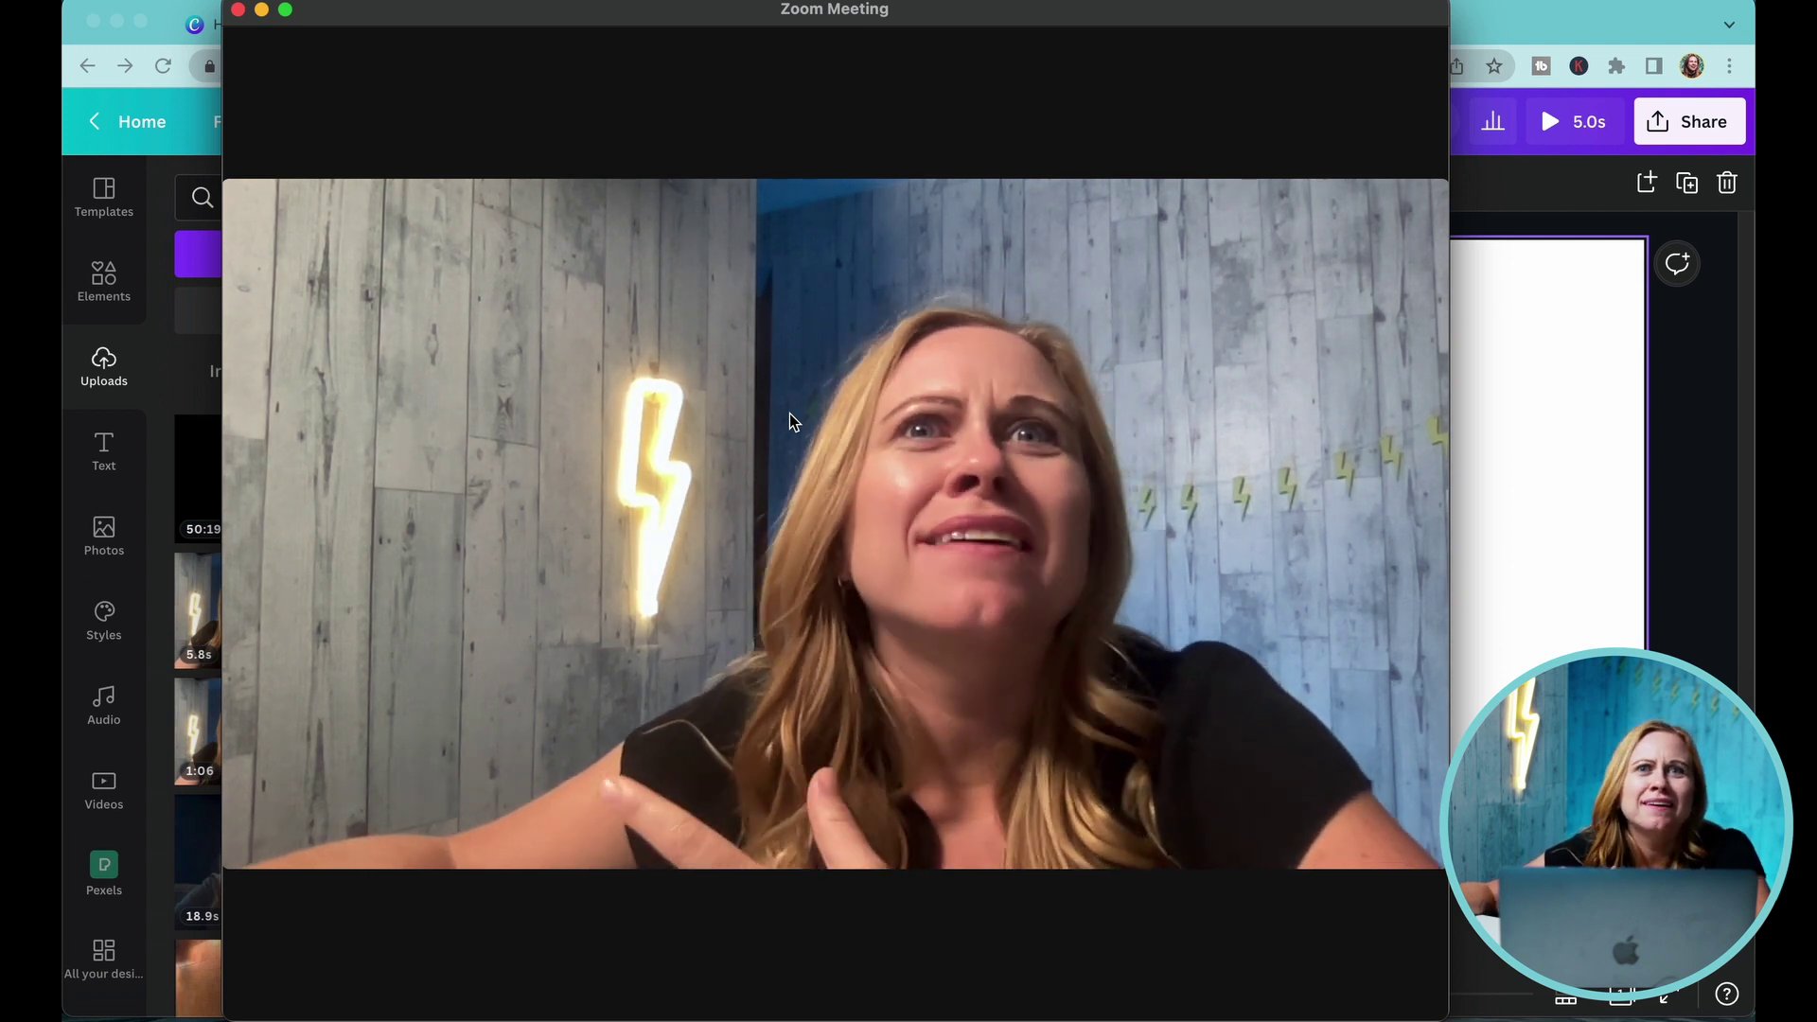
mouse_move(793, 412)
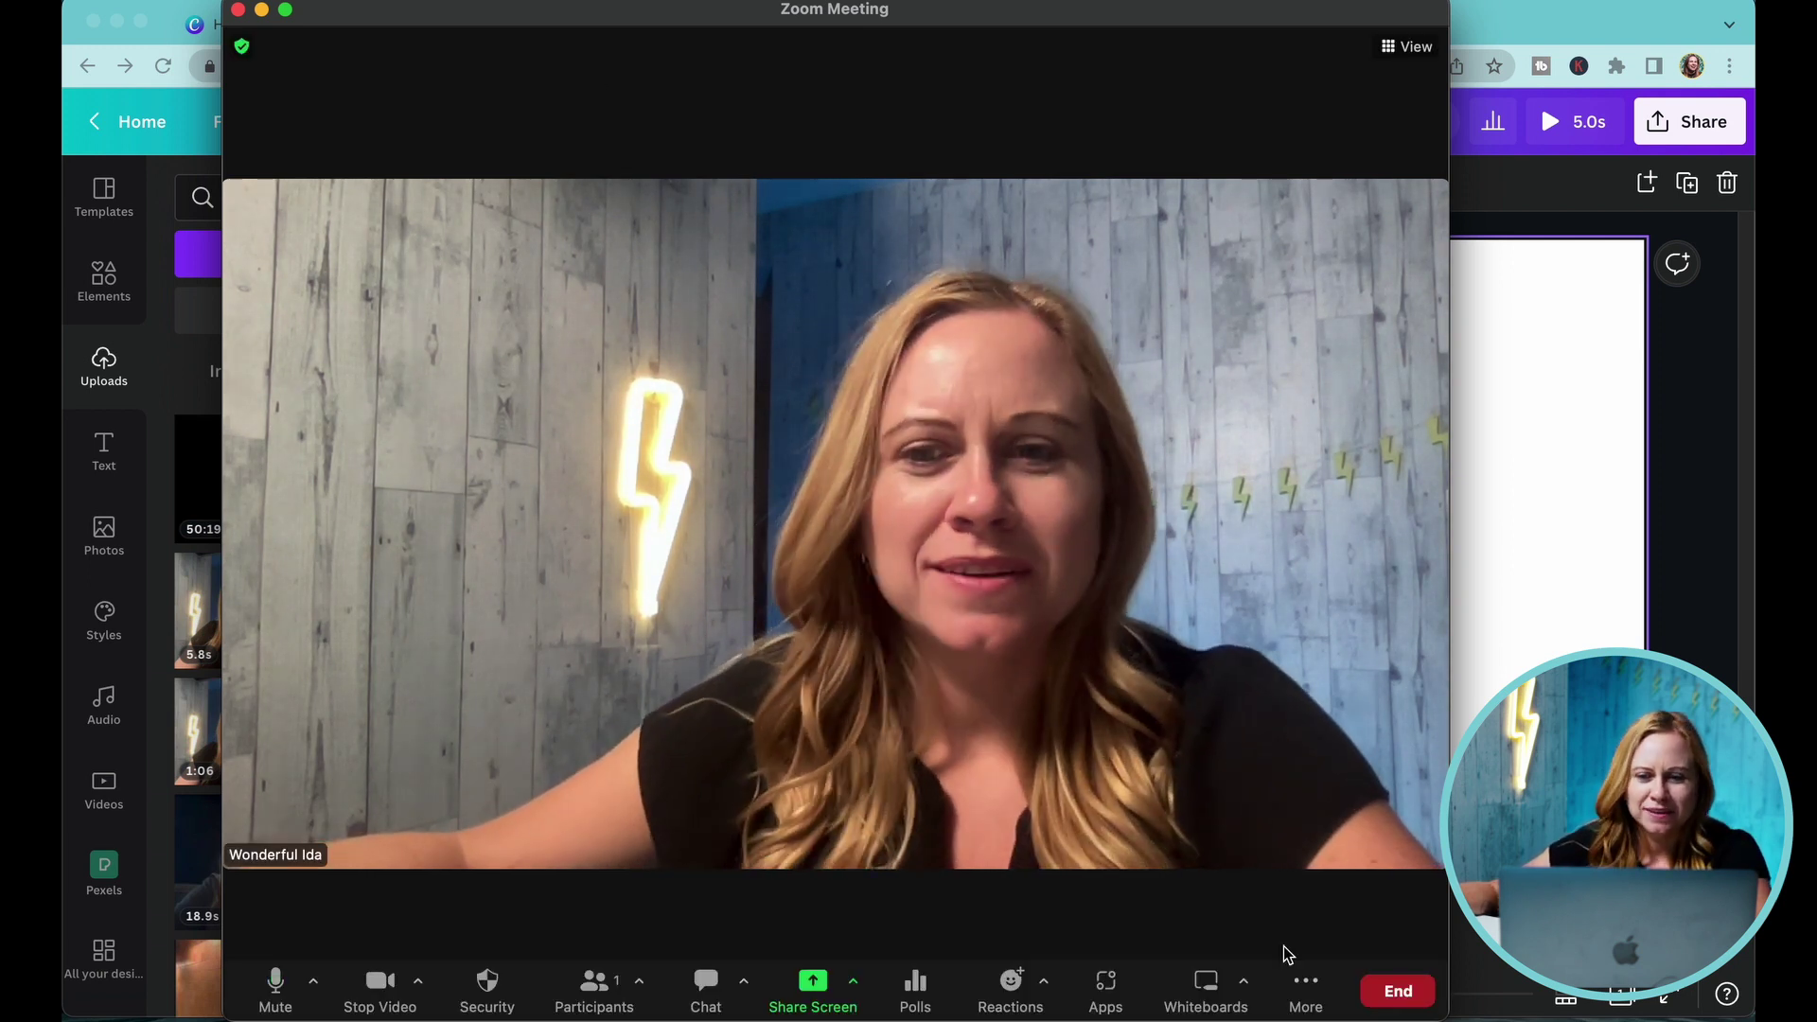
click(1305, 989)
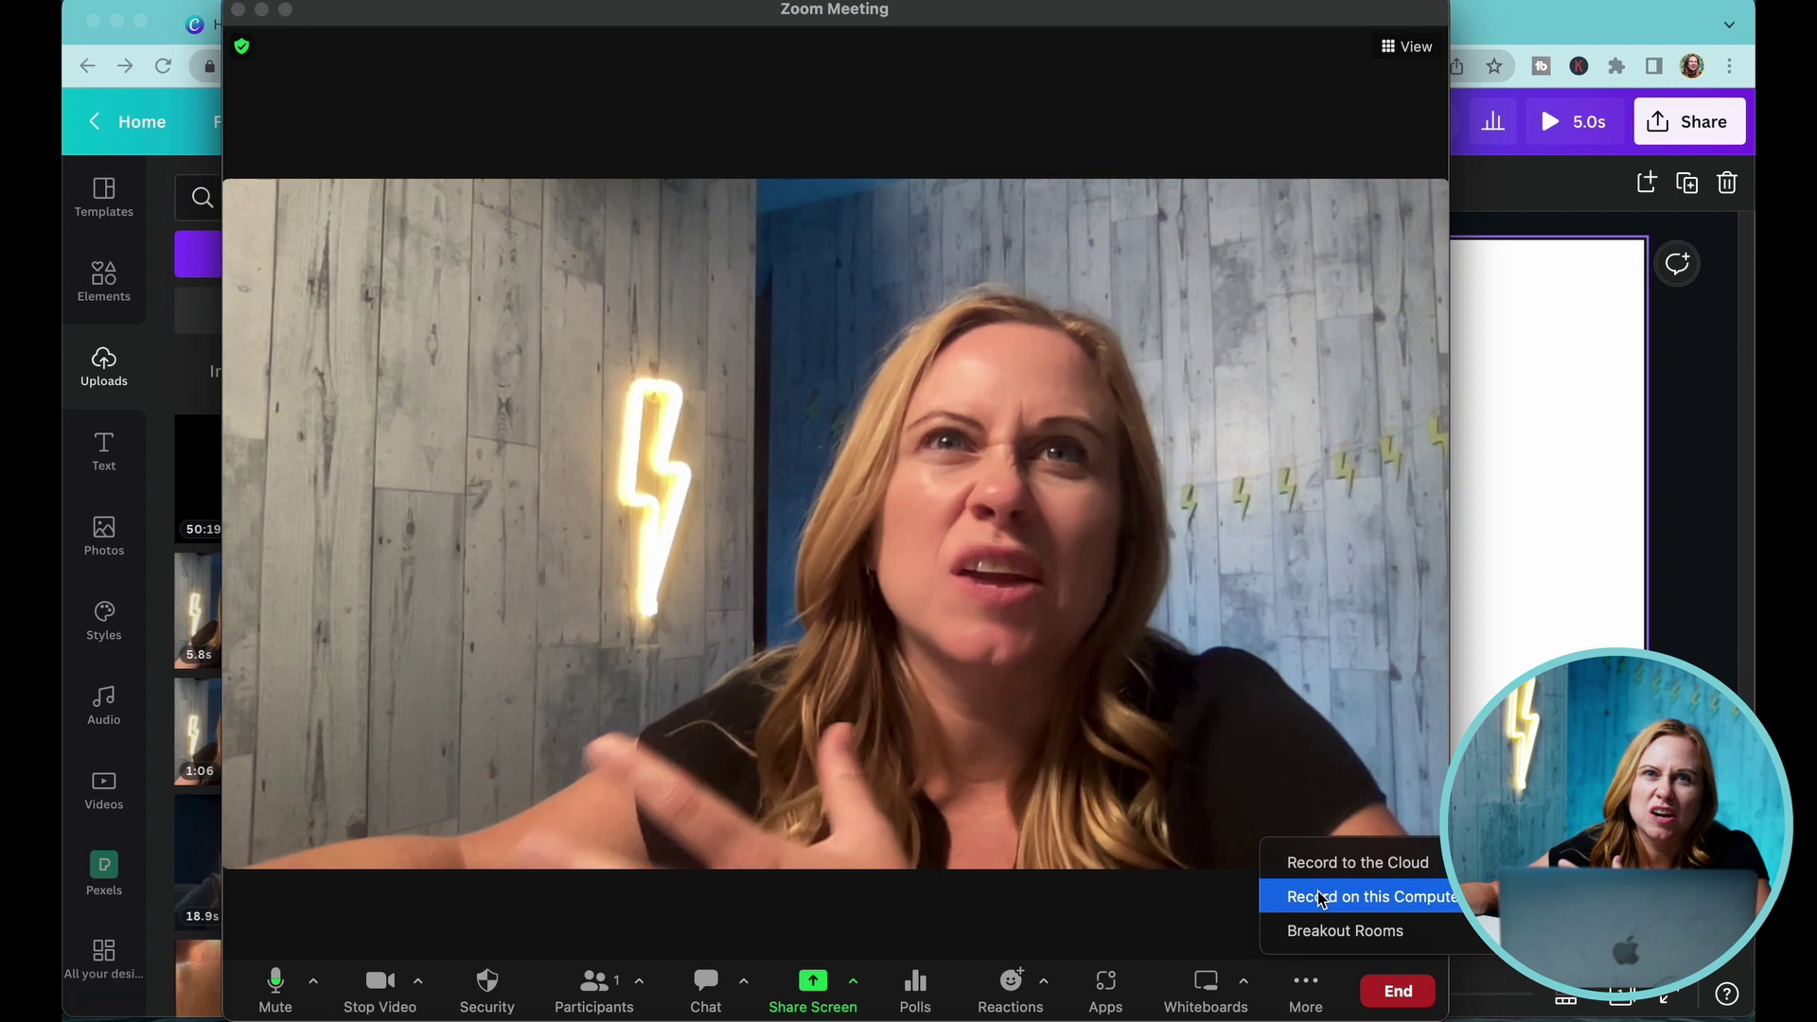
click(1322, 897)
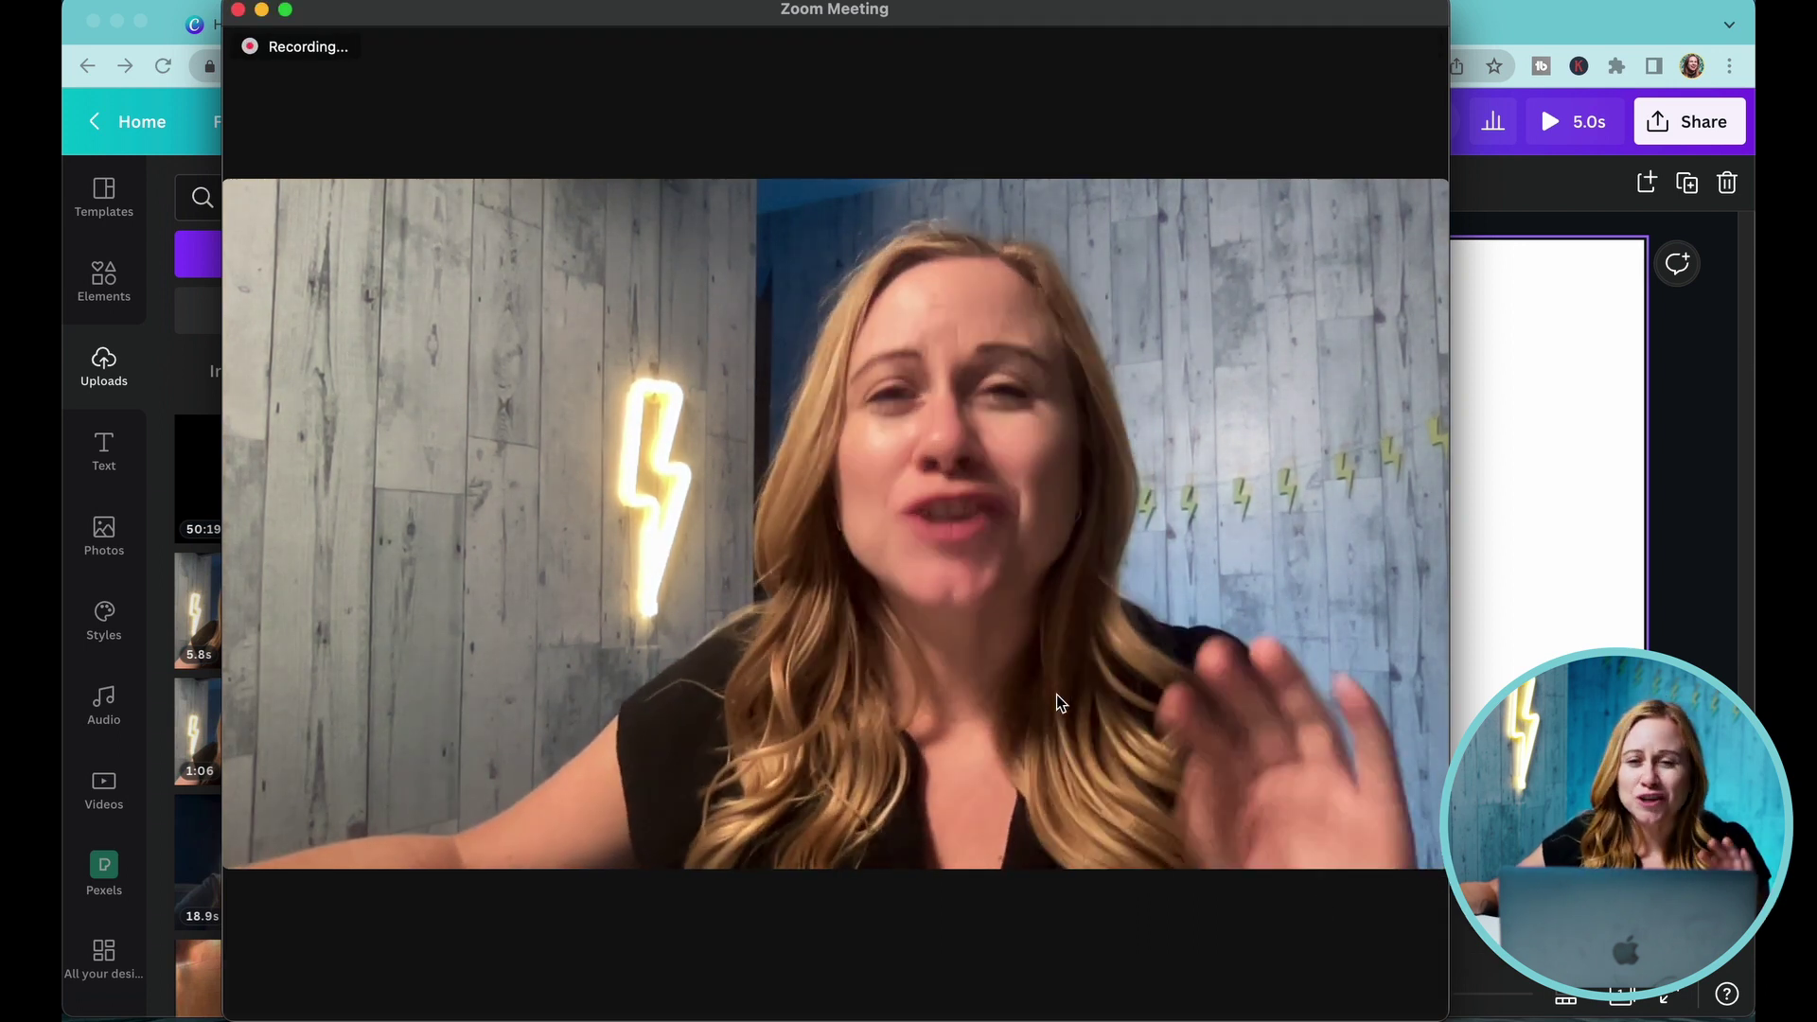
mouse_move(1054, 693)
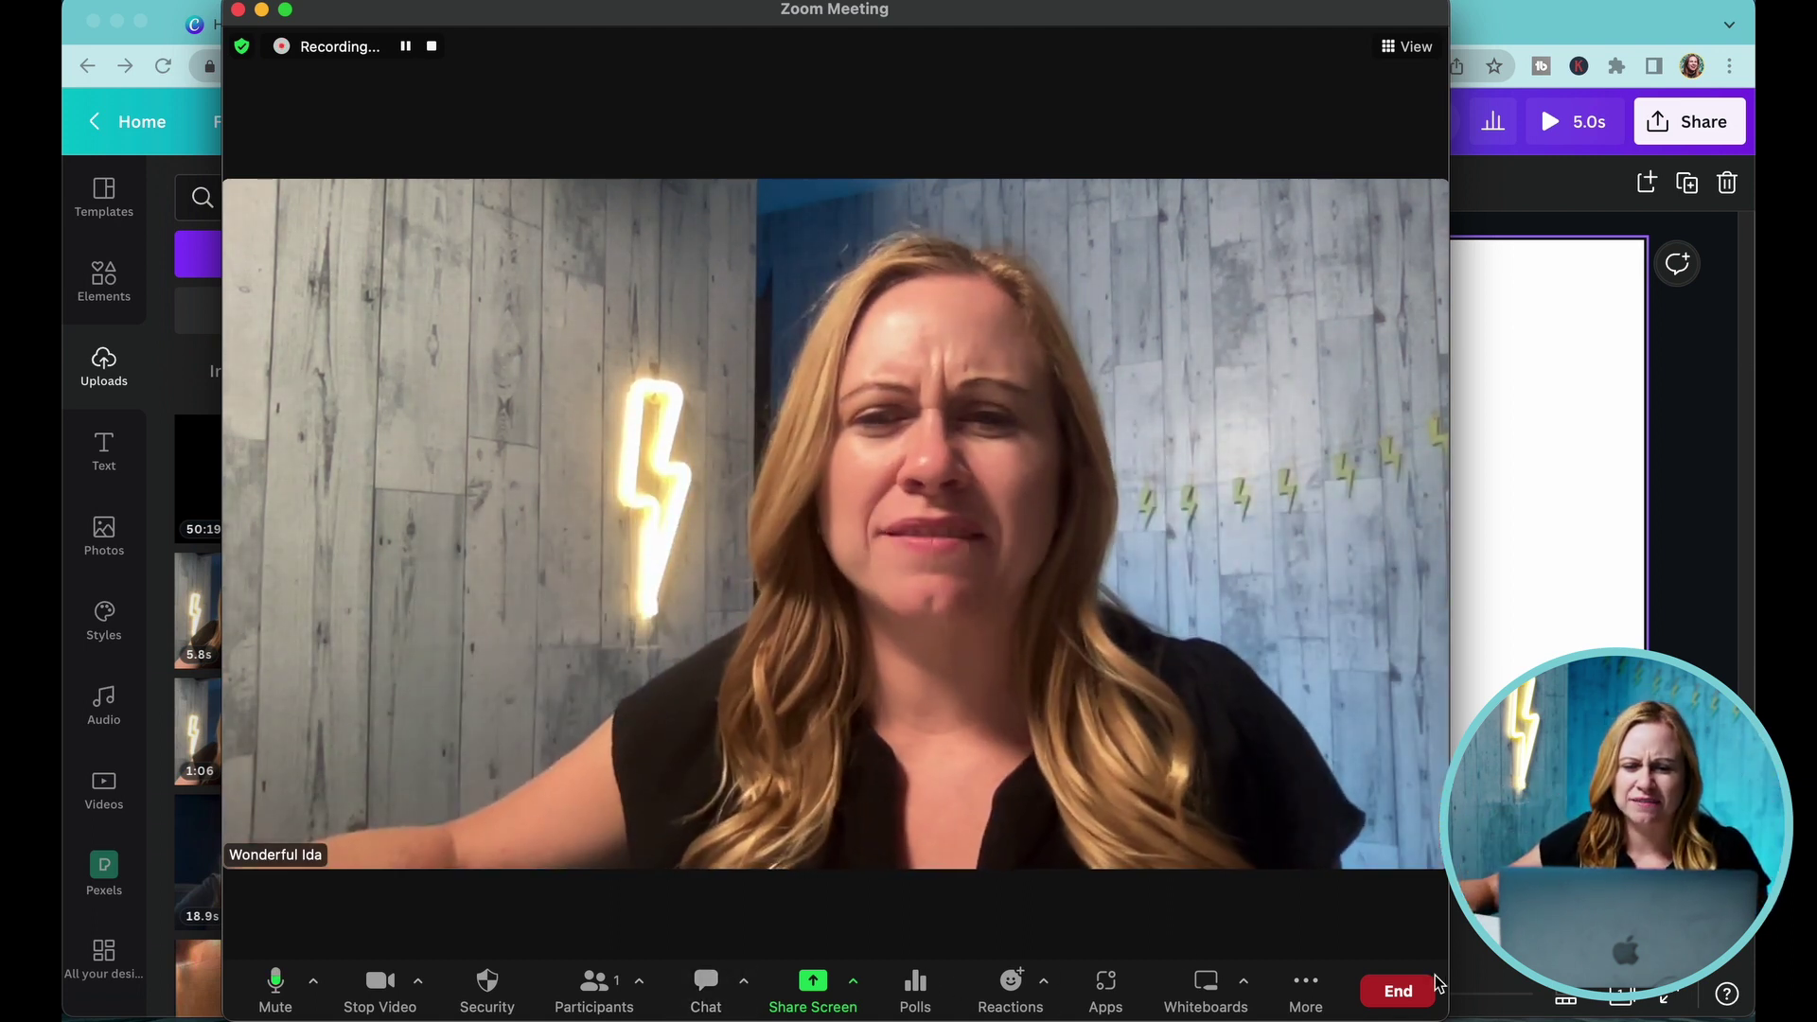
click(1289, 984)
click(1320, 897)
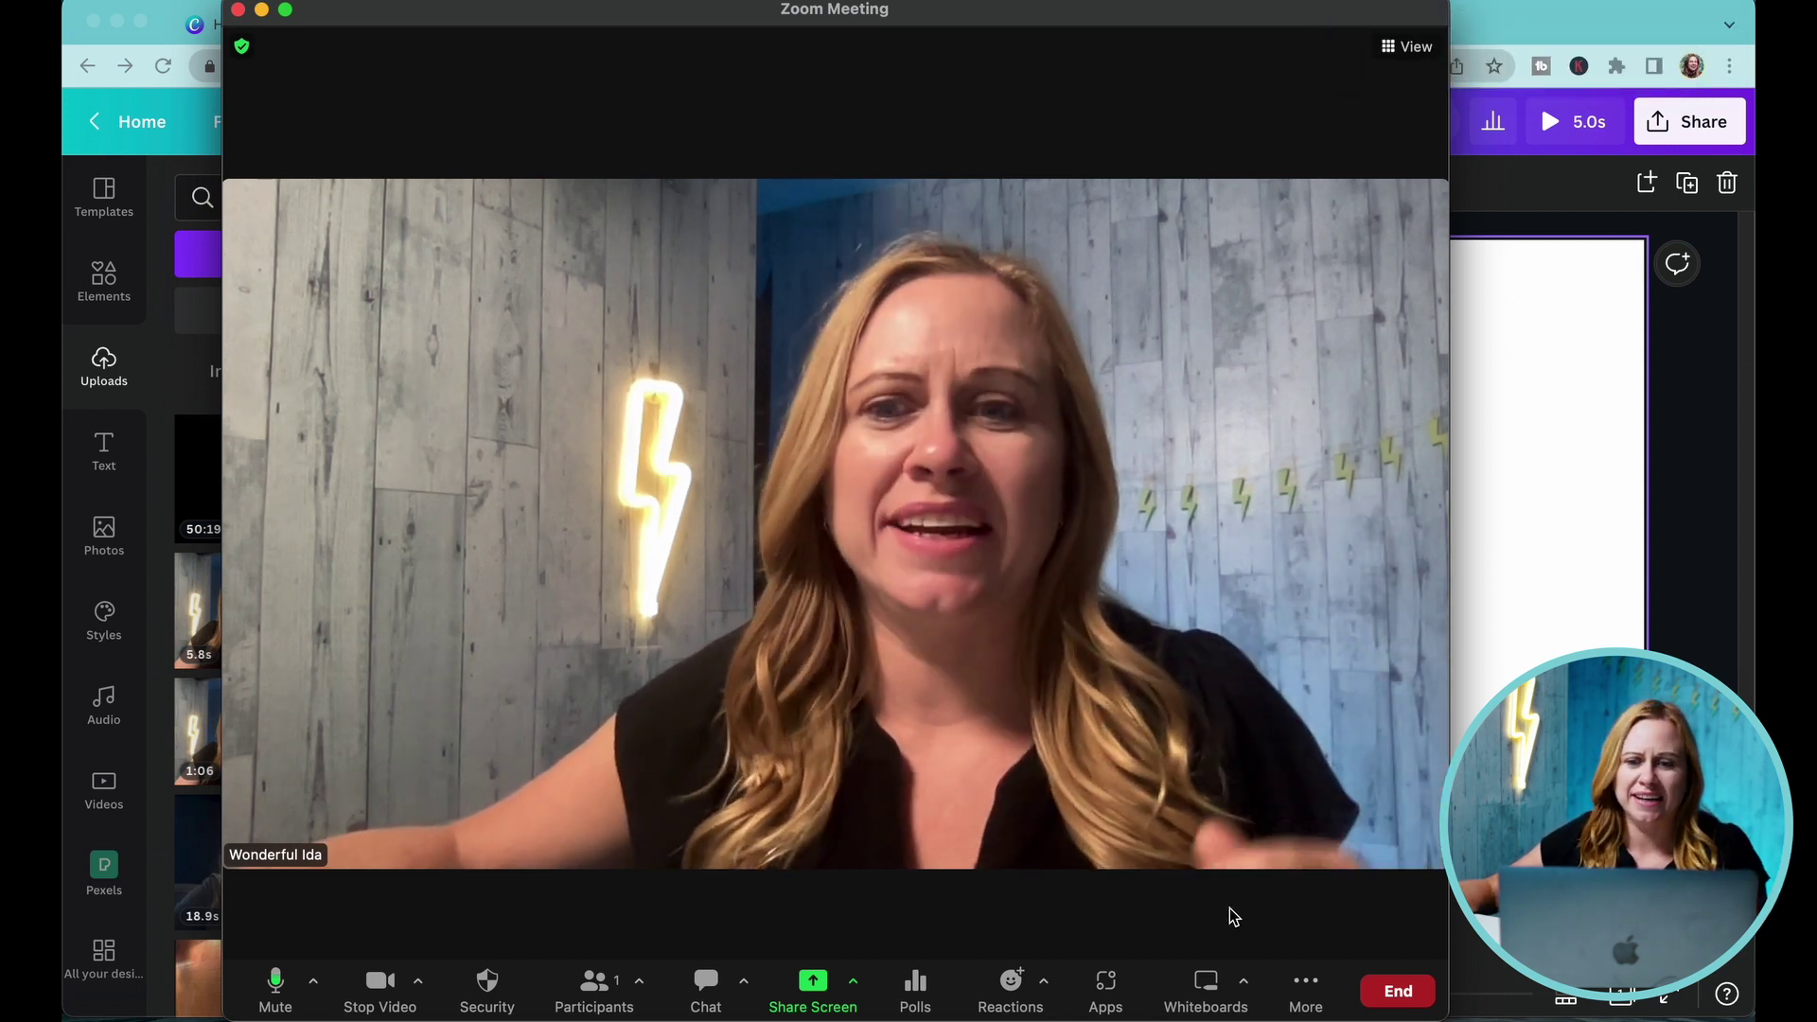
Record a second clip of the meeting on this computer and stop the recording
click(1305, 994)
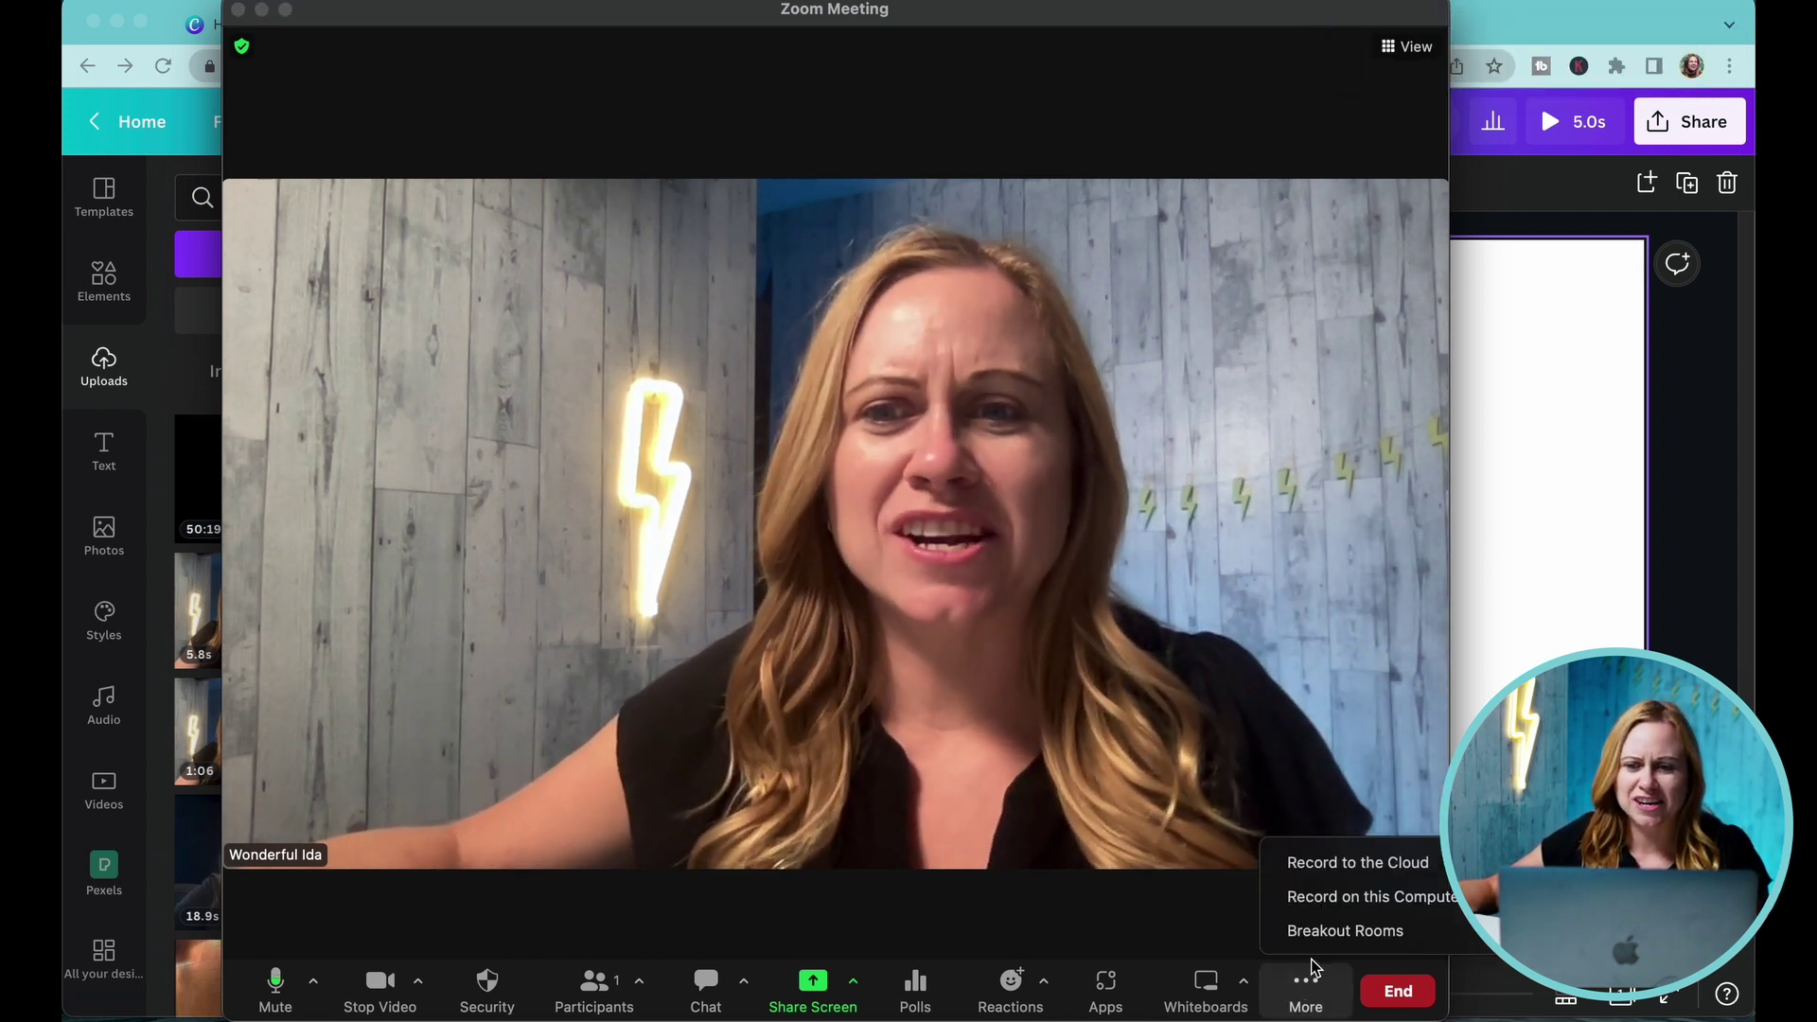
click(1331, 907)
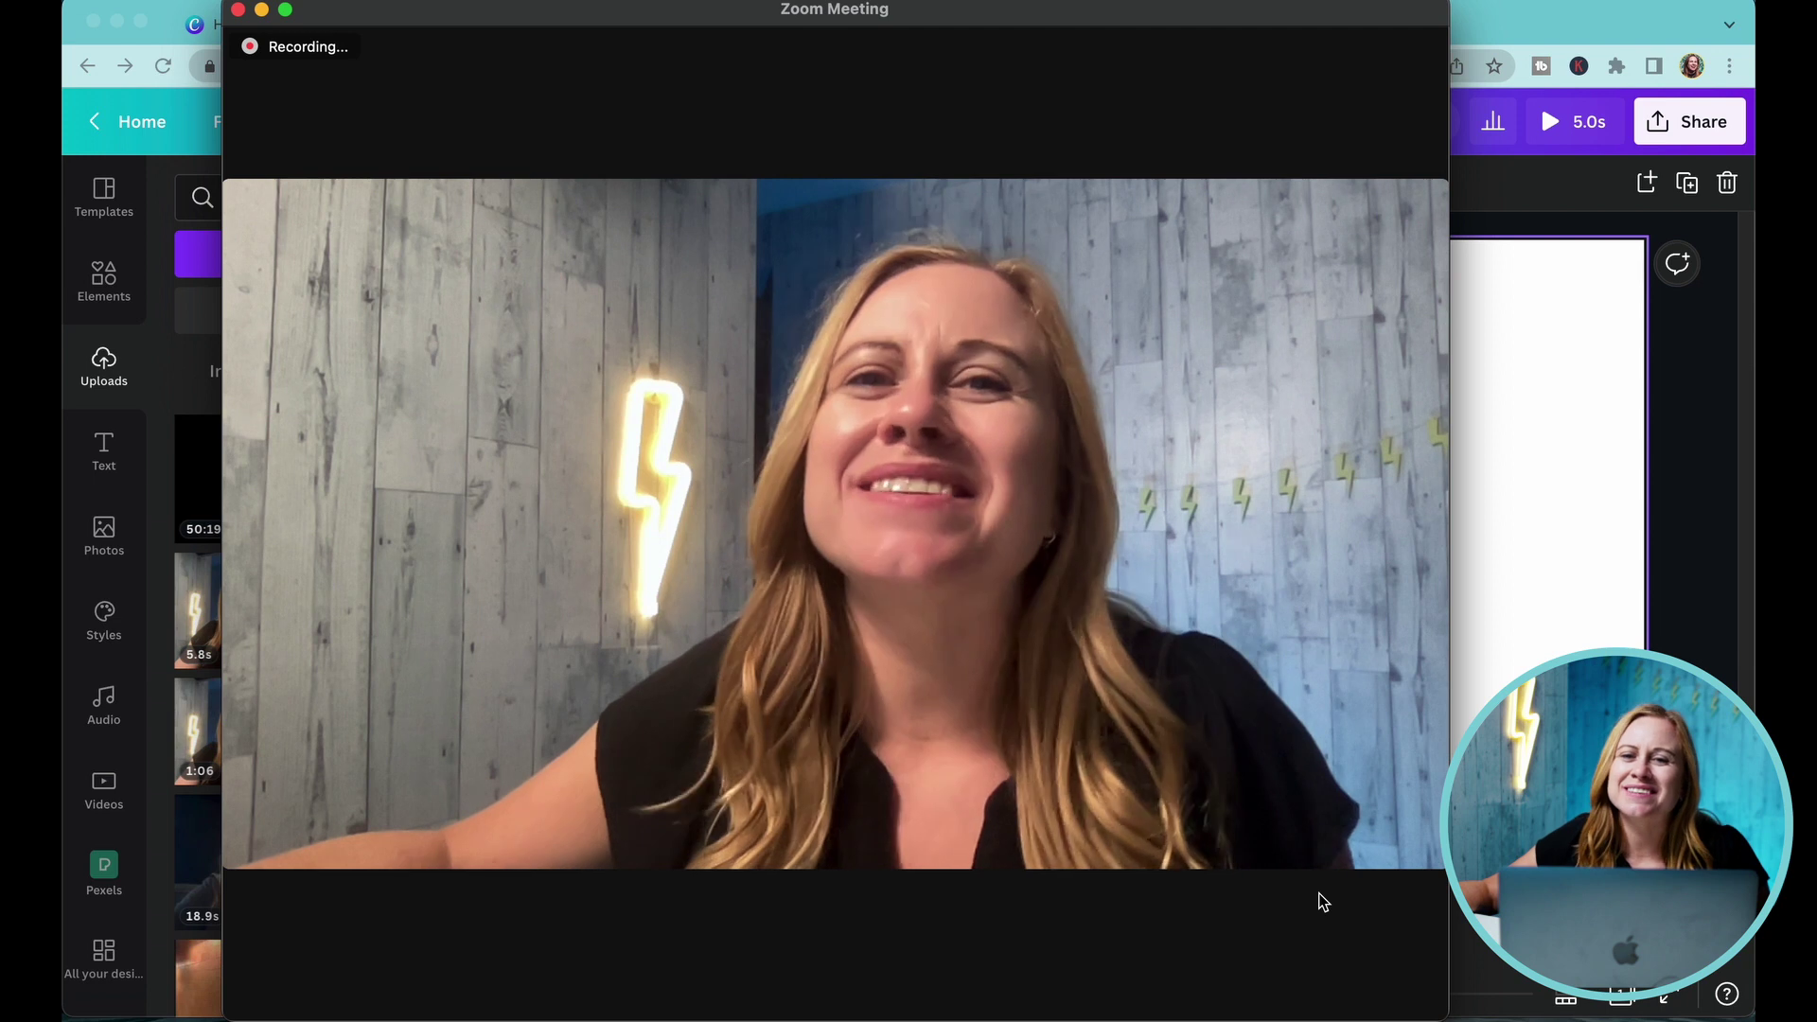
mouse_move(1283, 997)
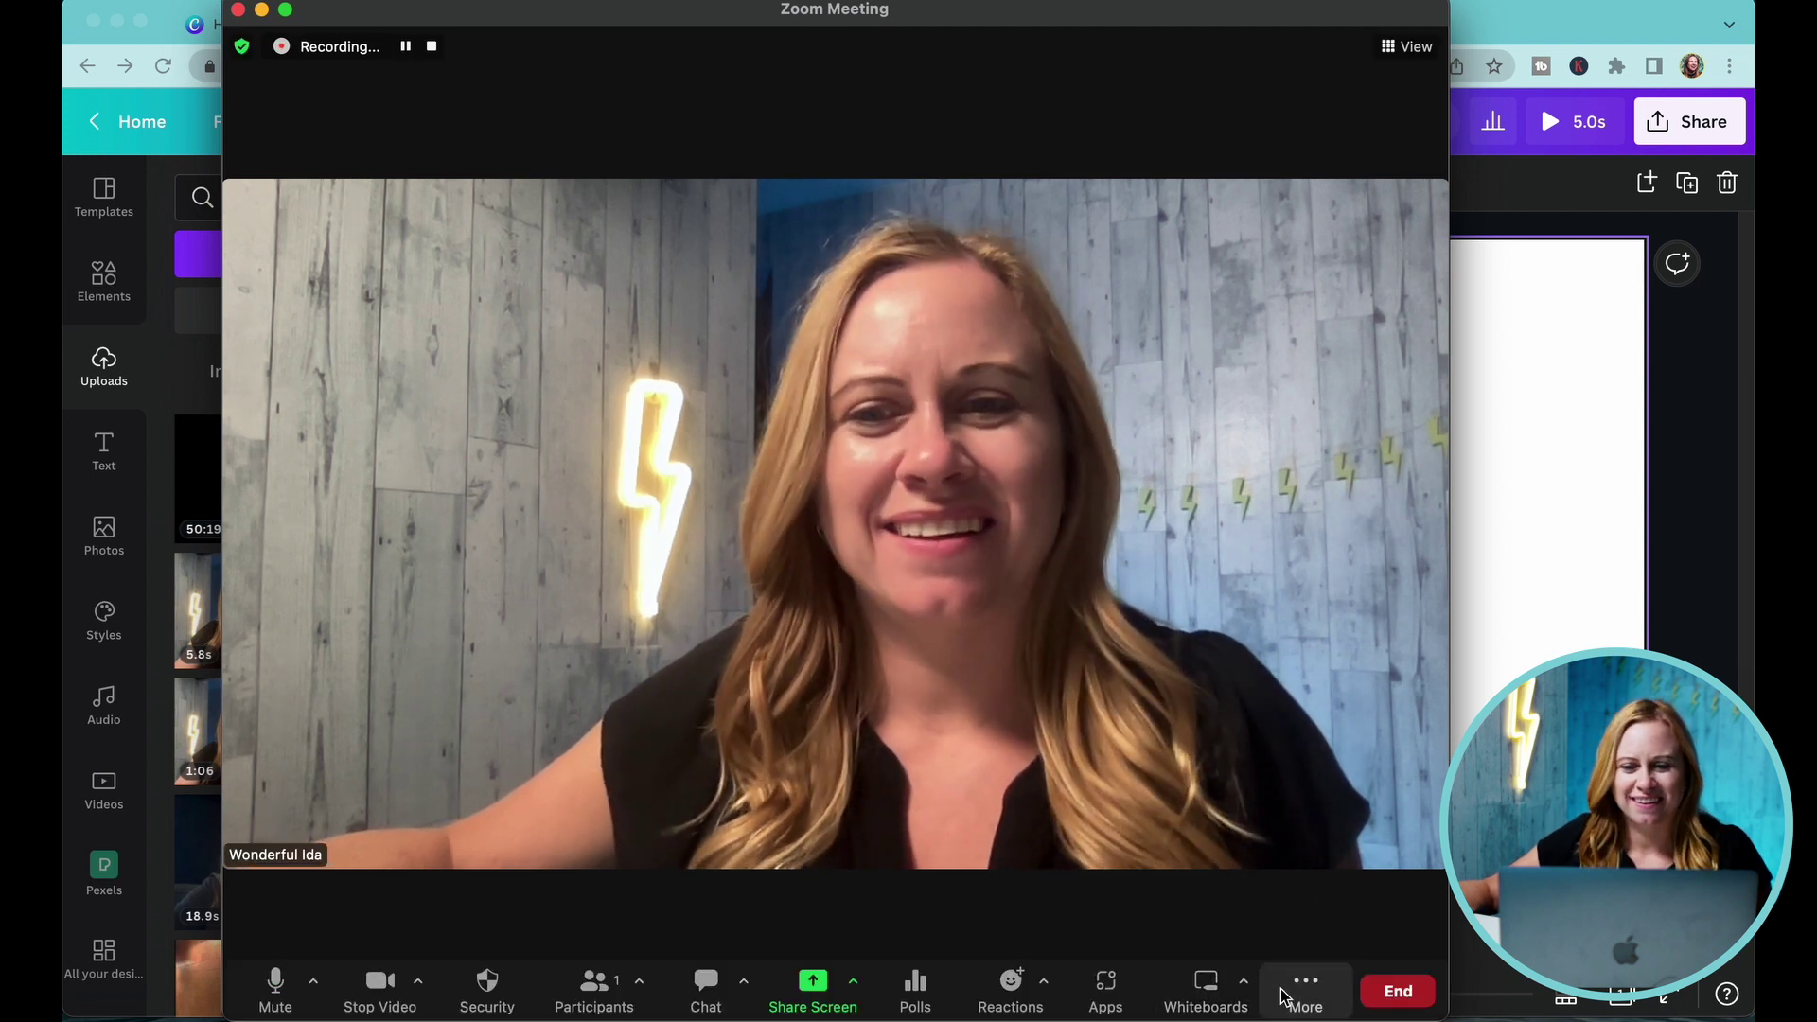
click(432, 47)
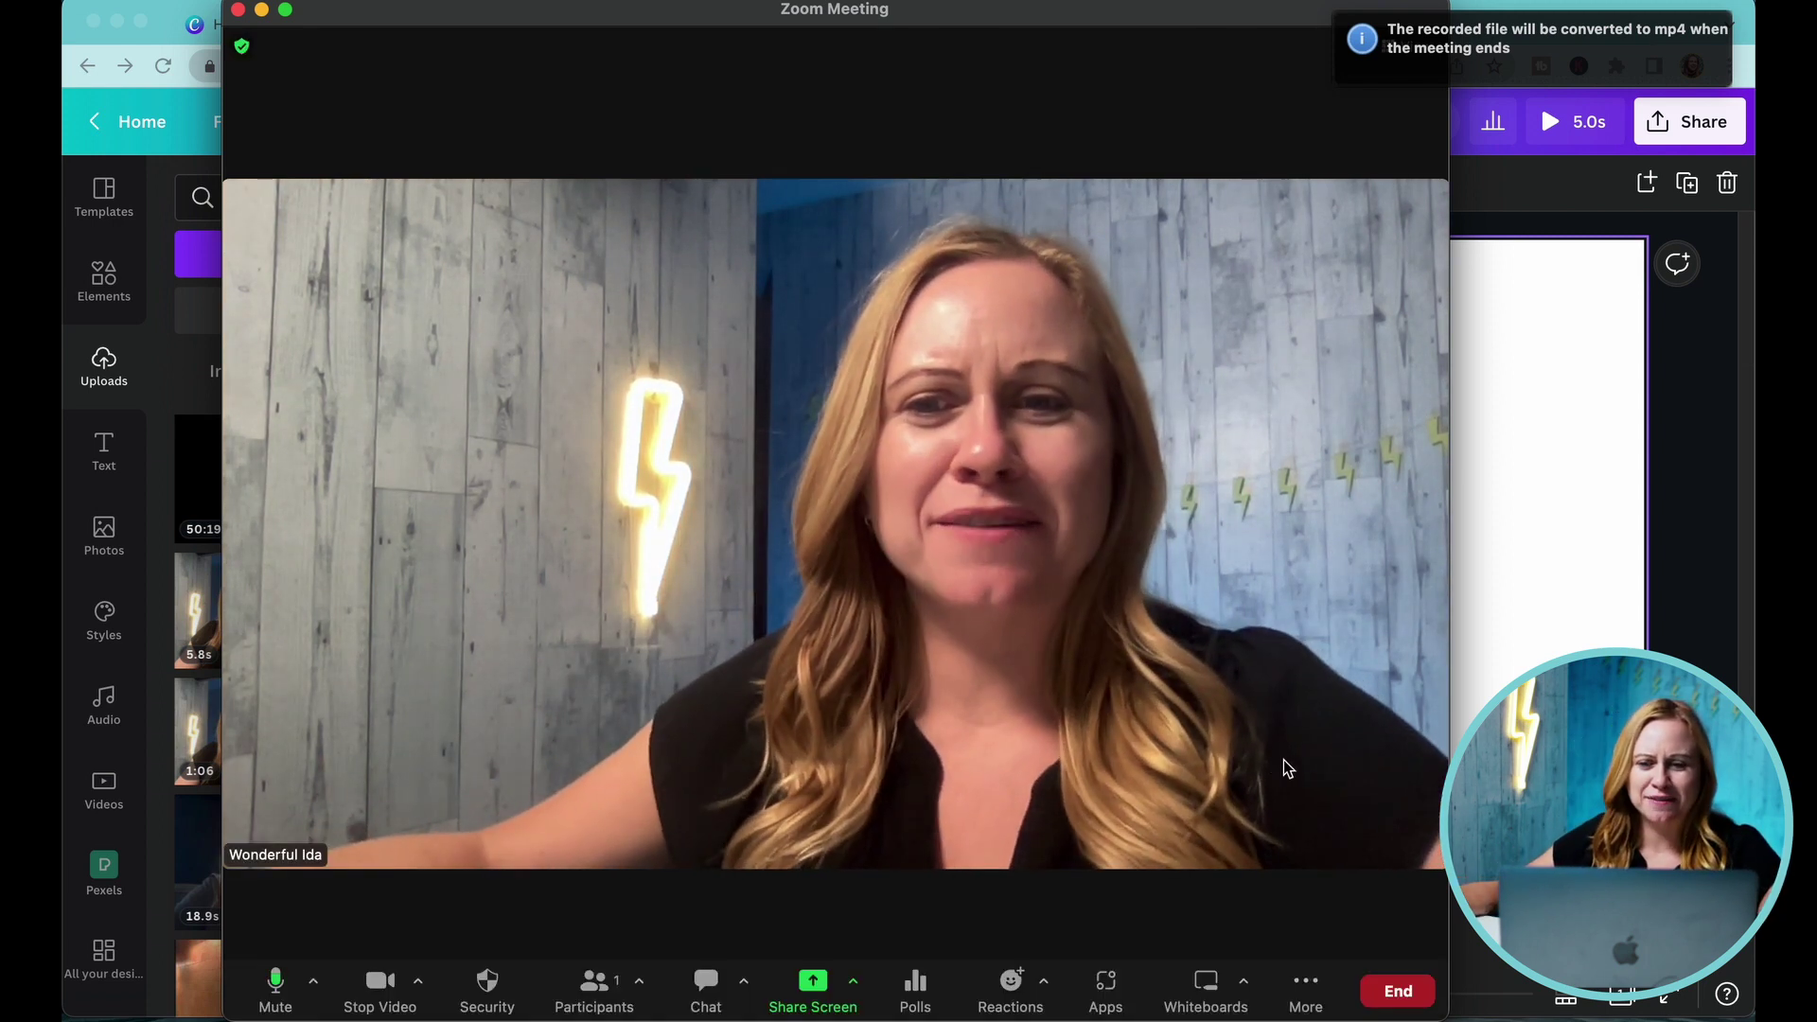
Record another clip on this computer from a different camera angle and stop the recording
click(1311, 987)
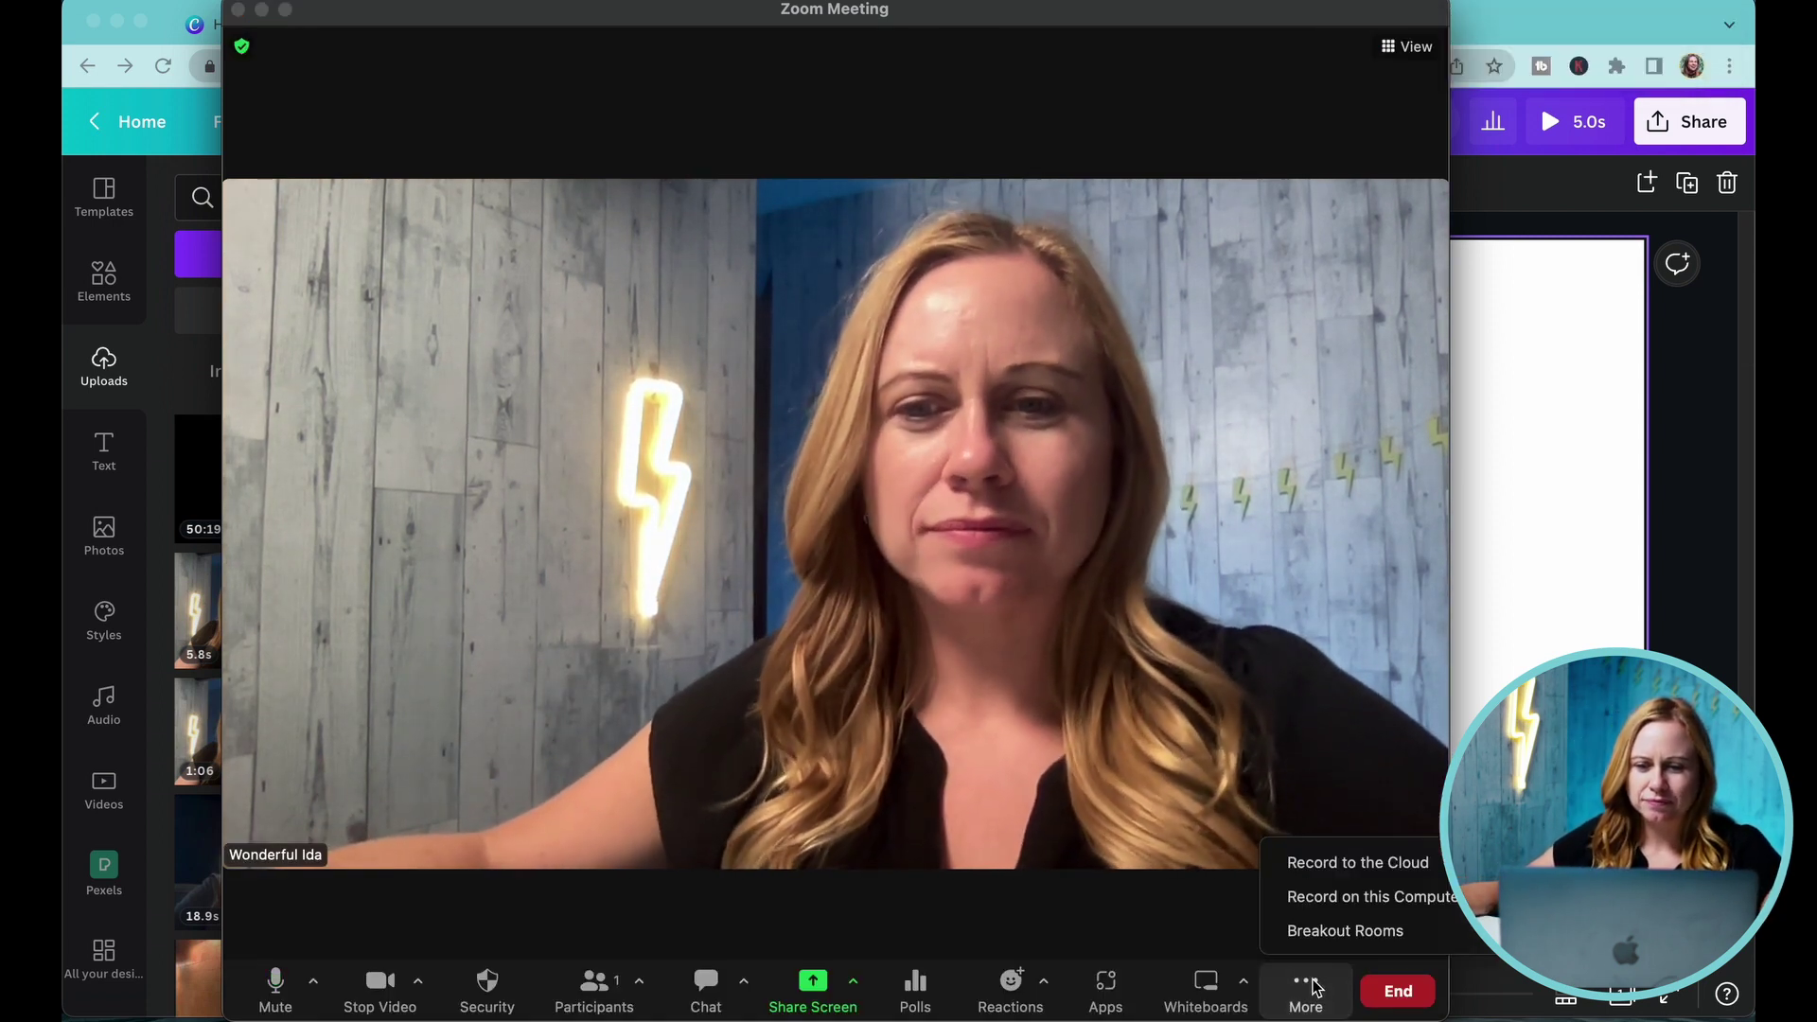
click(1318, 896)
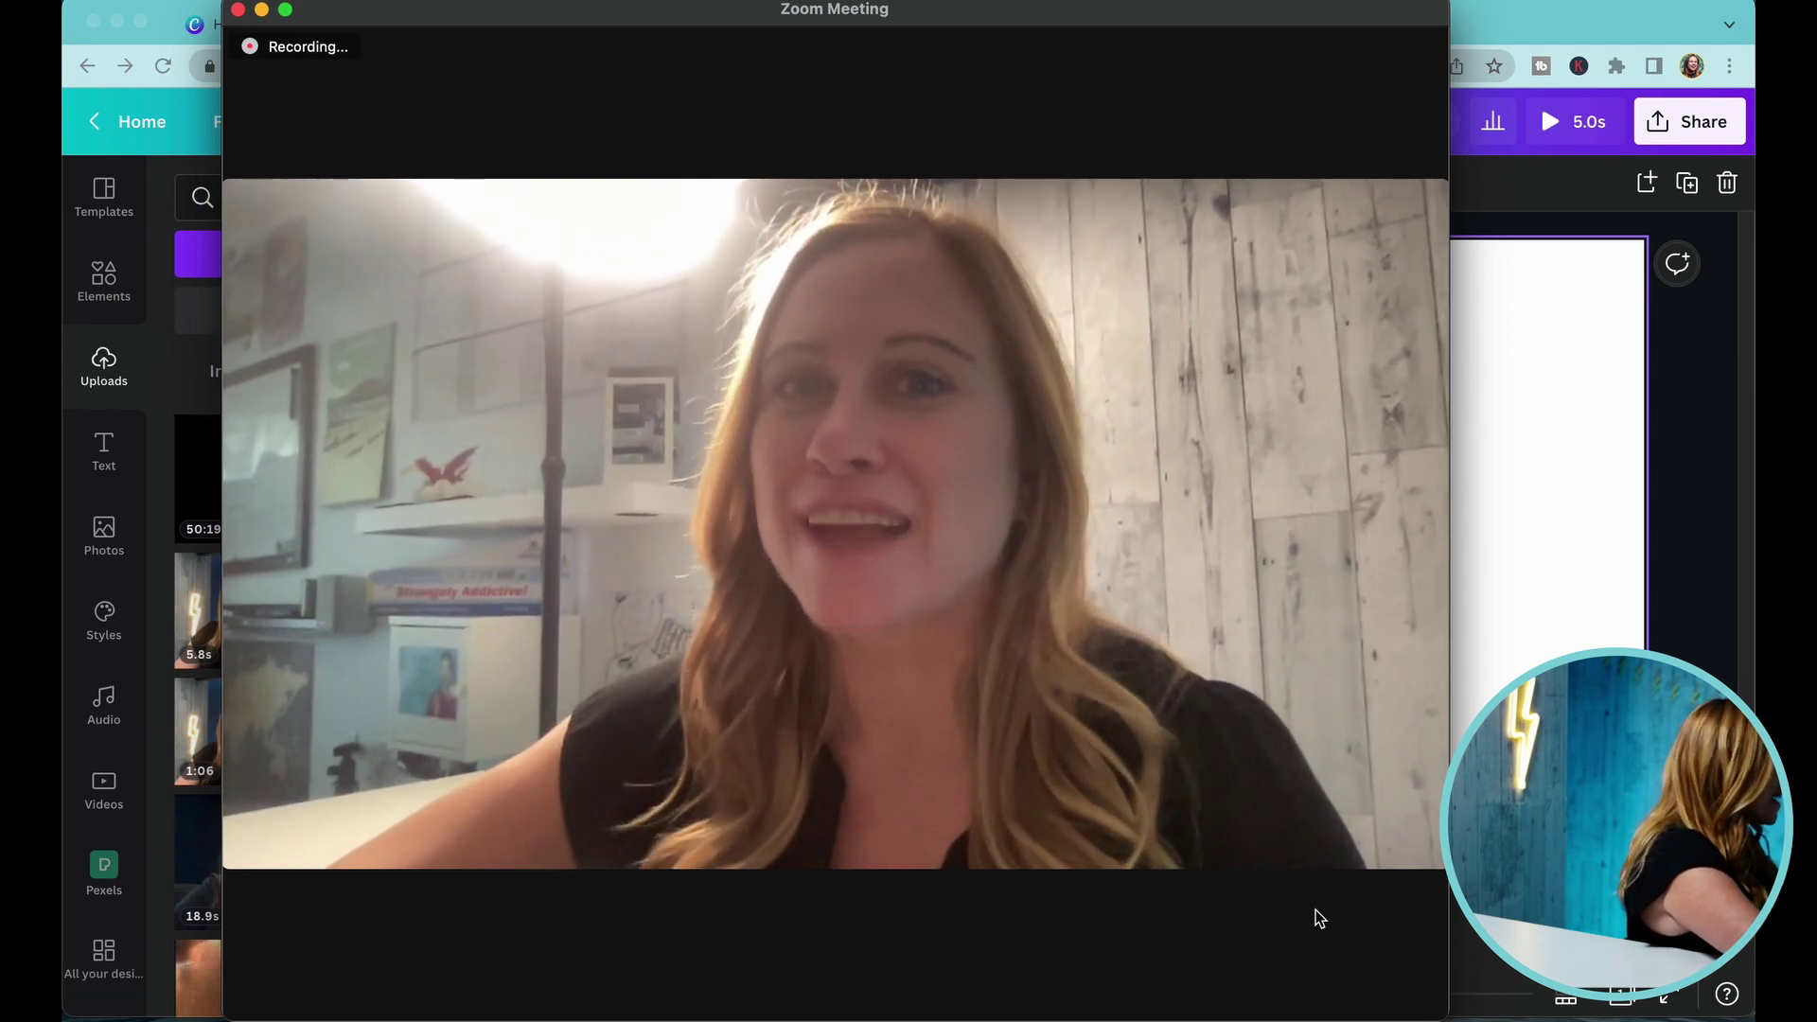
mouse_move(1237, 945)
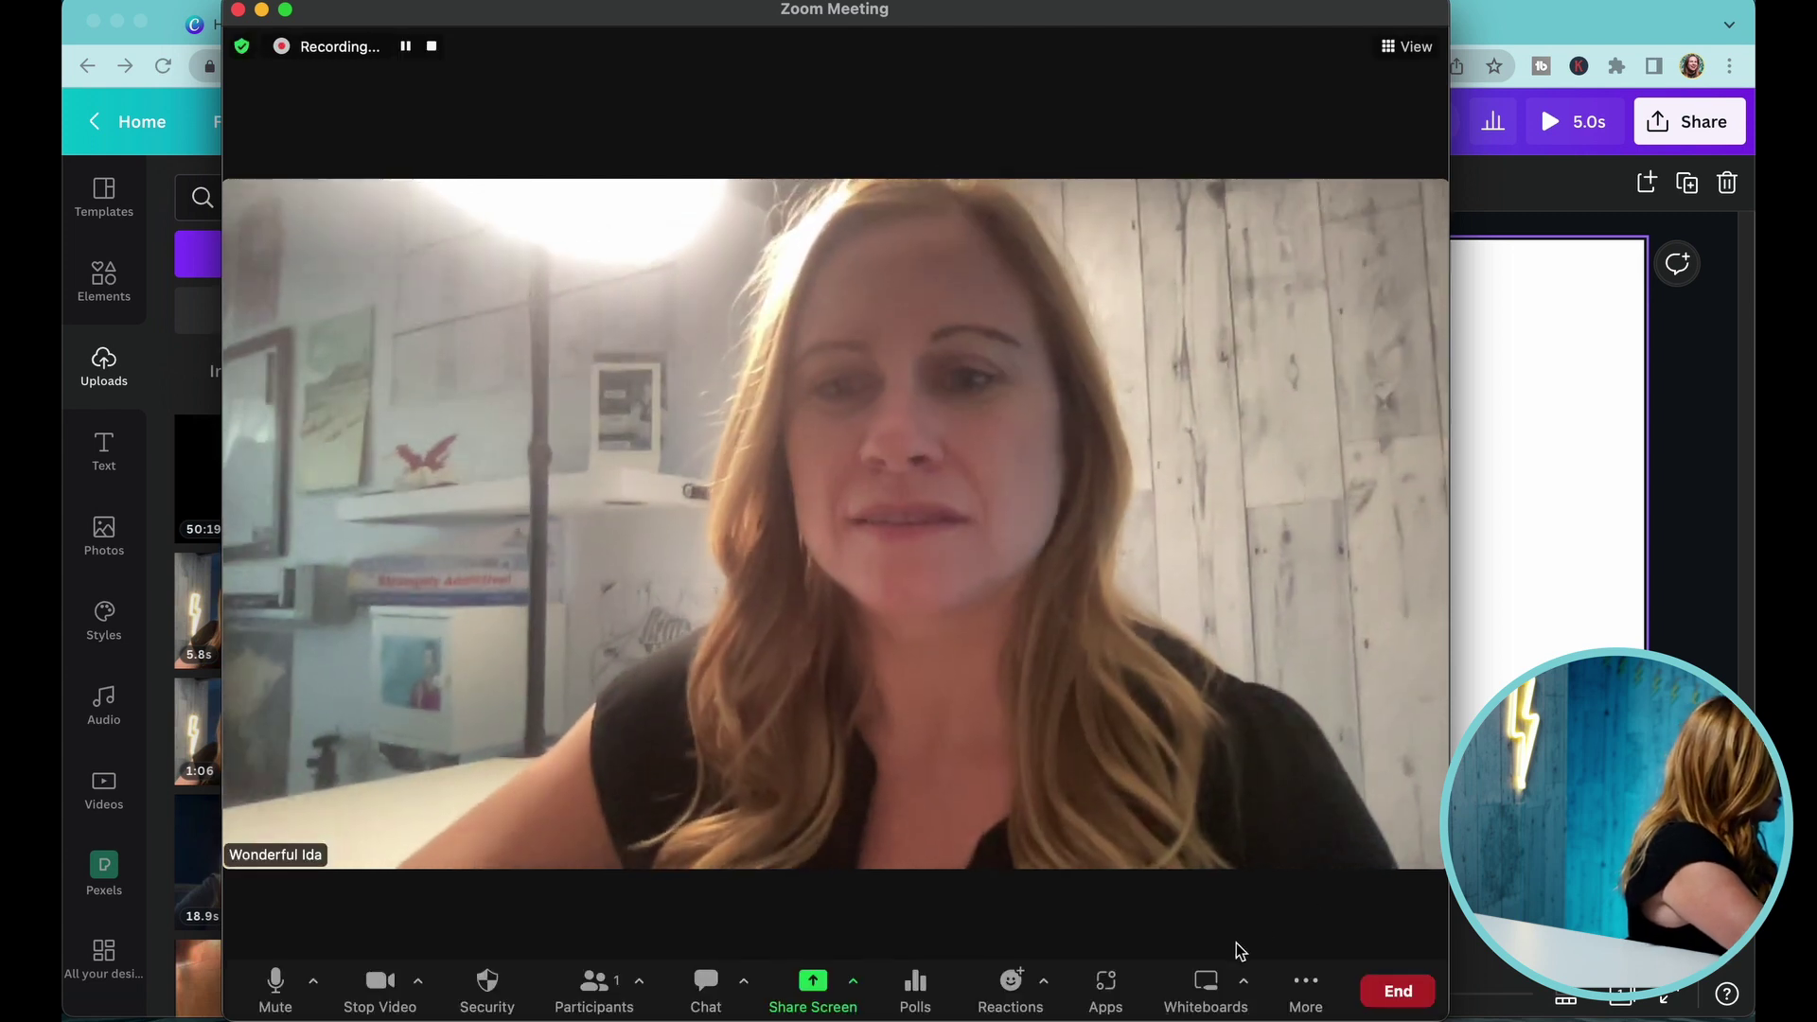
click(430, 46)
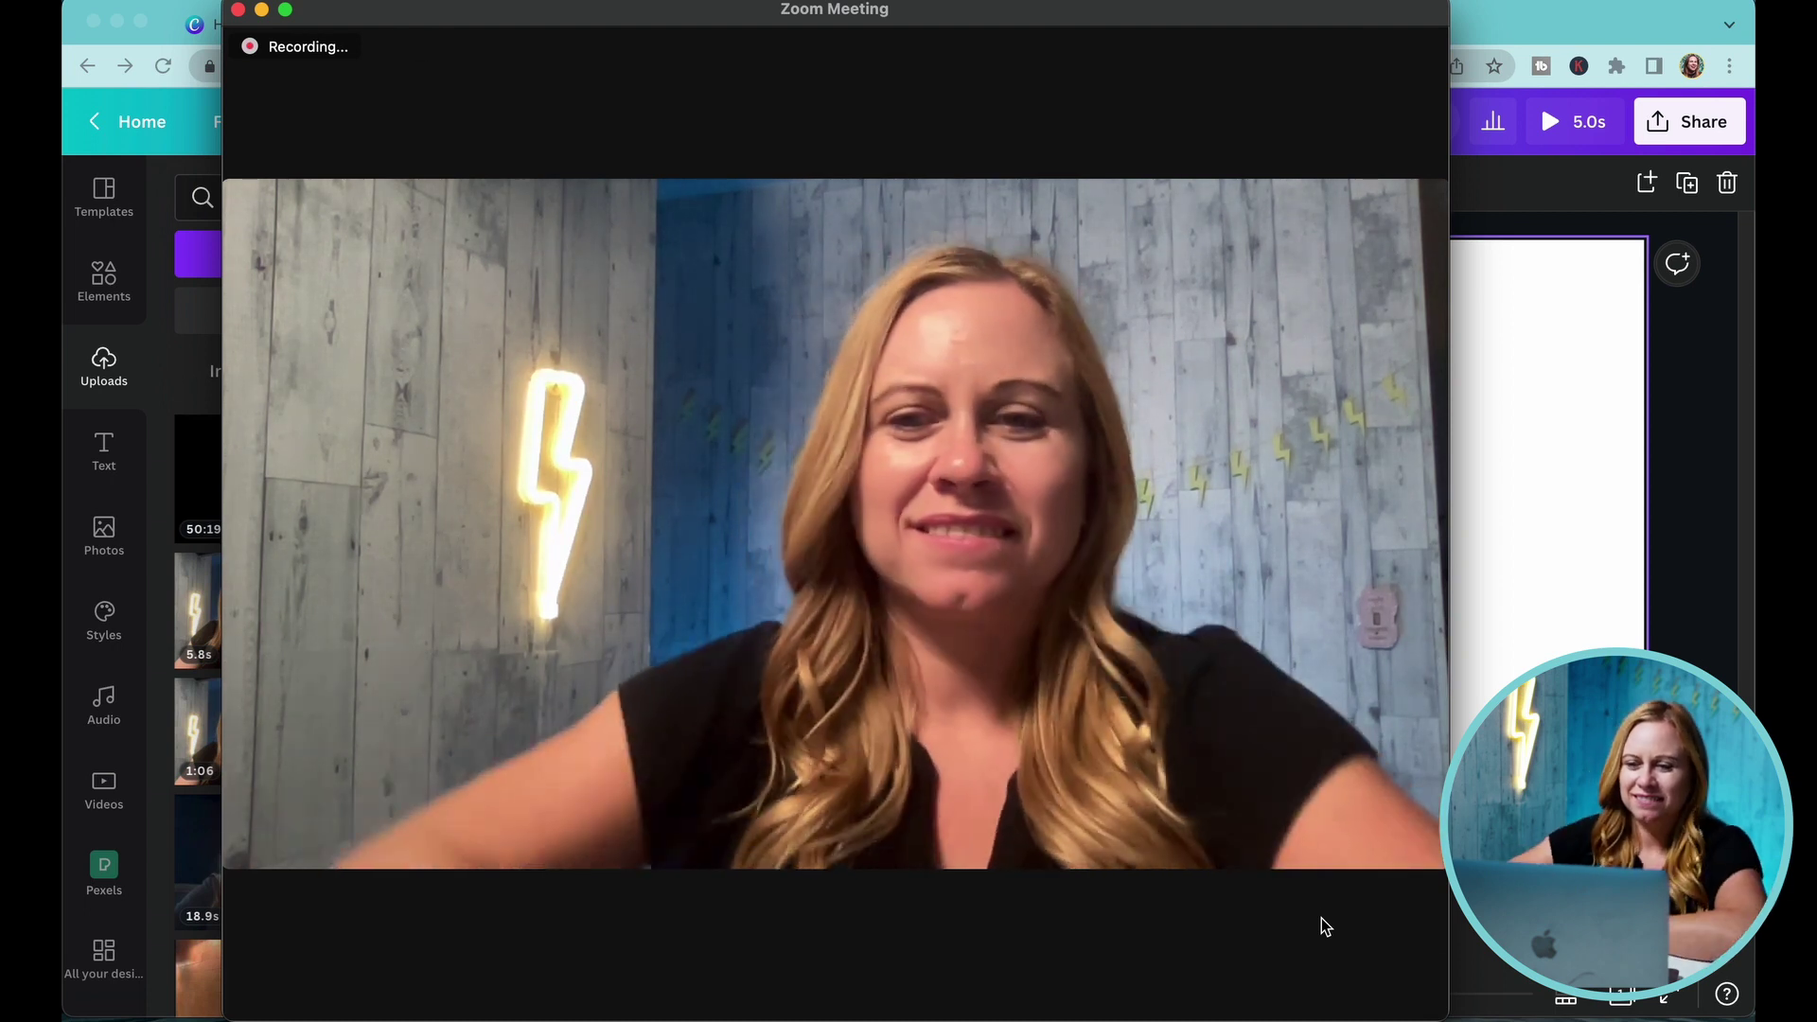
End the Zoom meeting for all participants
click(1400, 988)
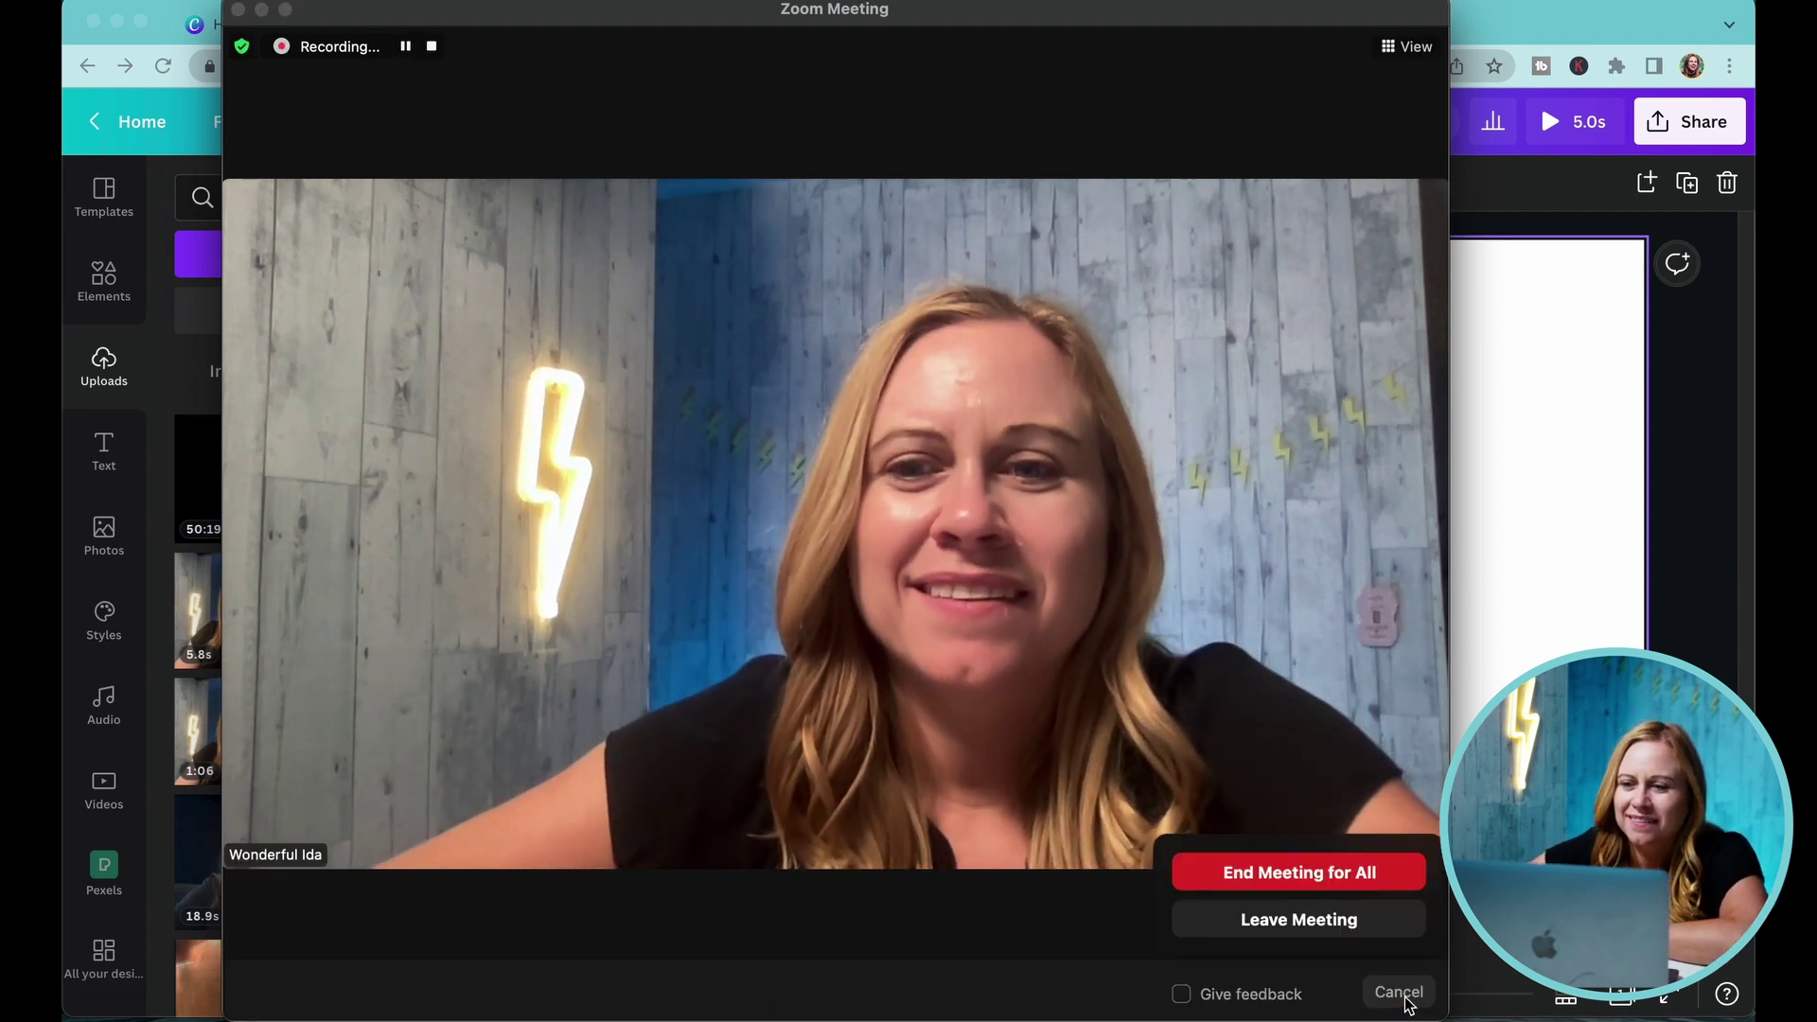
click(1365, 883)
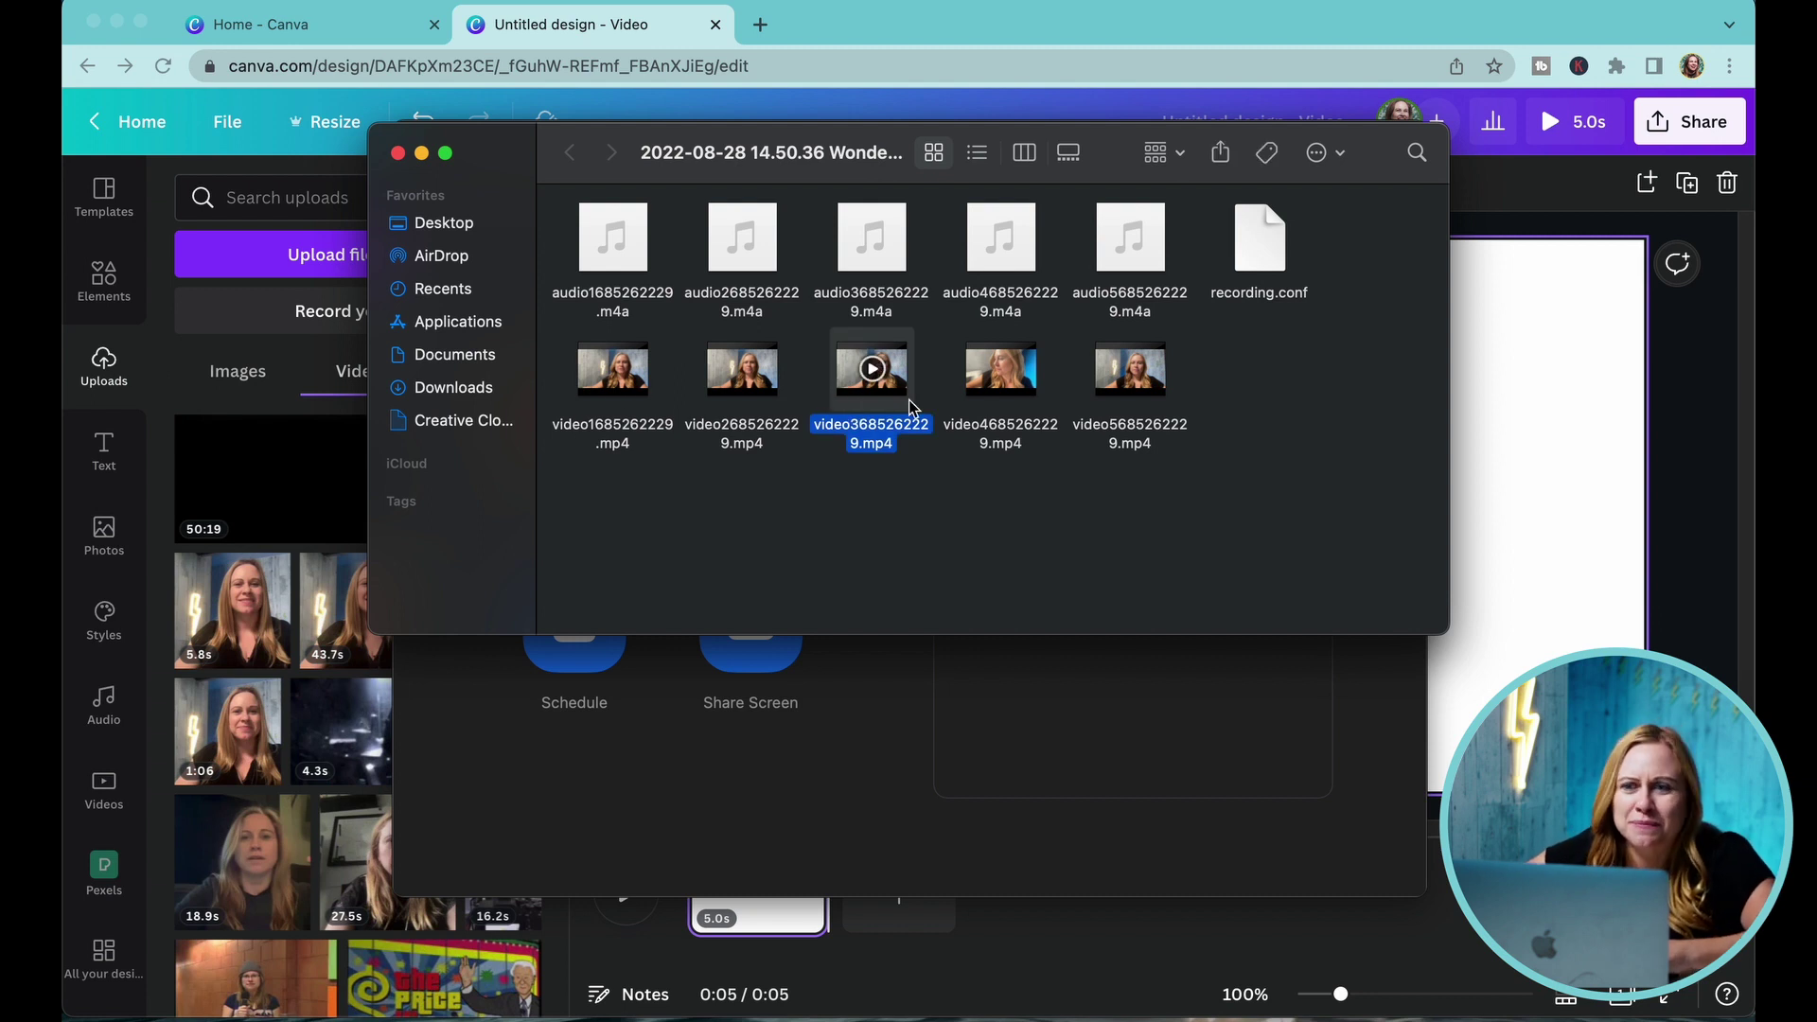
Preview the recordings video3685262229.mp4 and video2685262229.mp4 in the Finder recording folder
key(space)
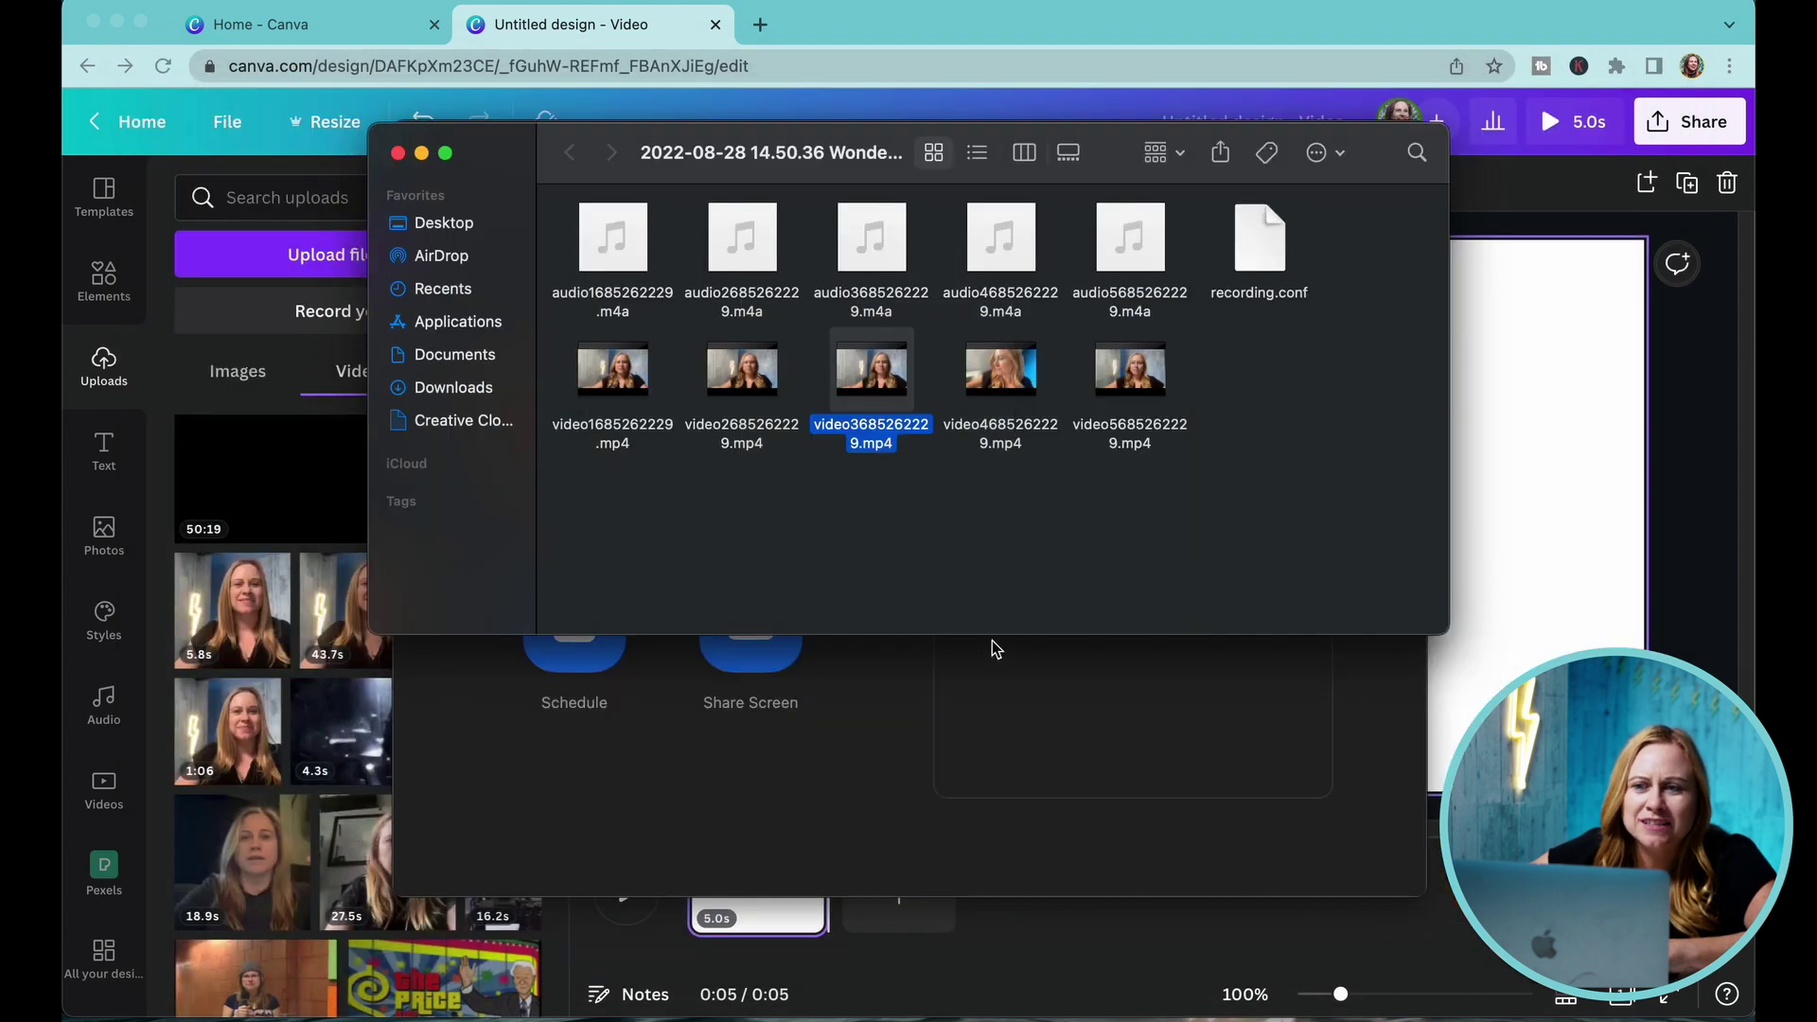
key(space)
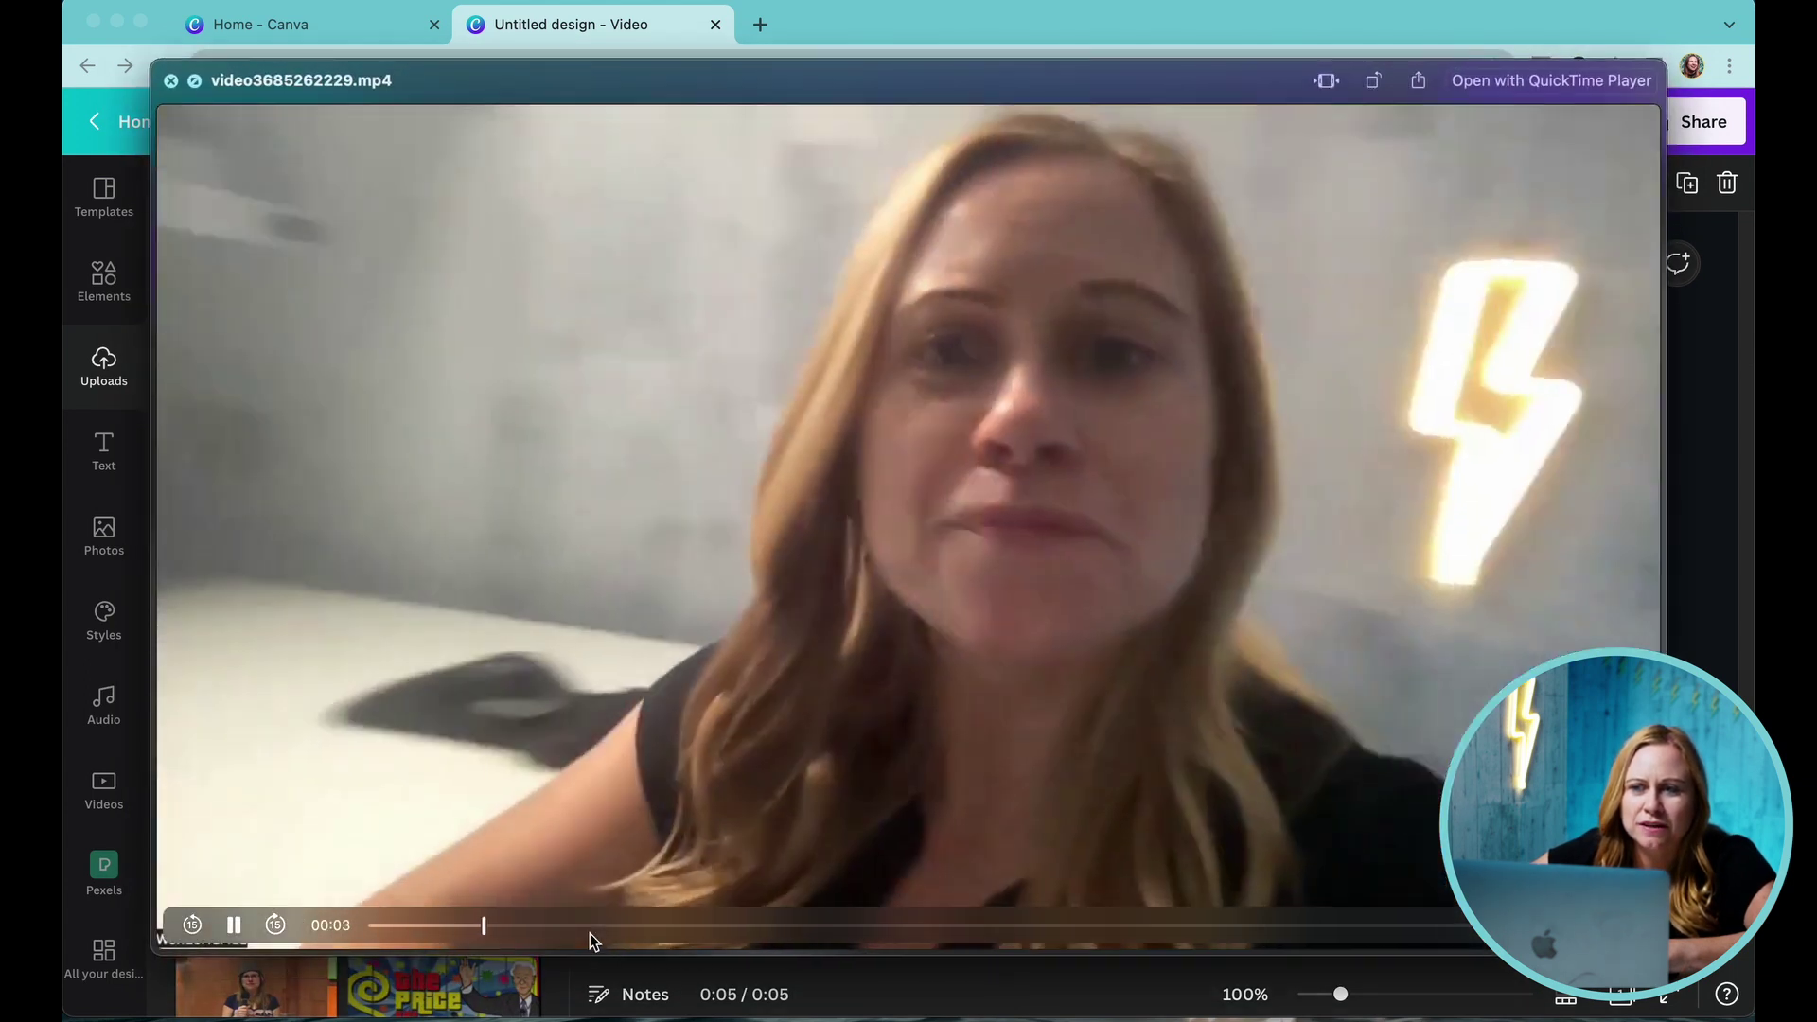
key(space)
click(727, 413)
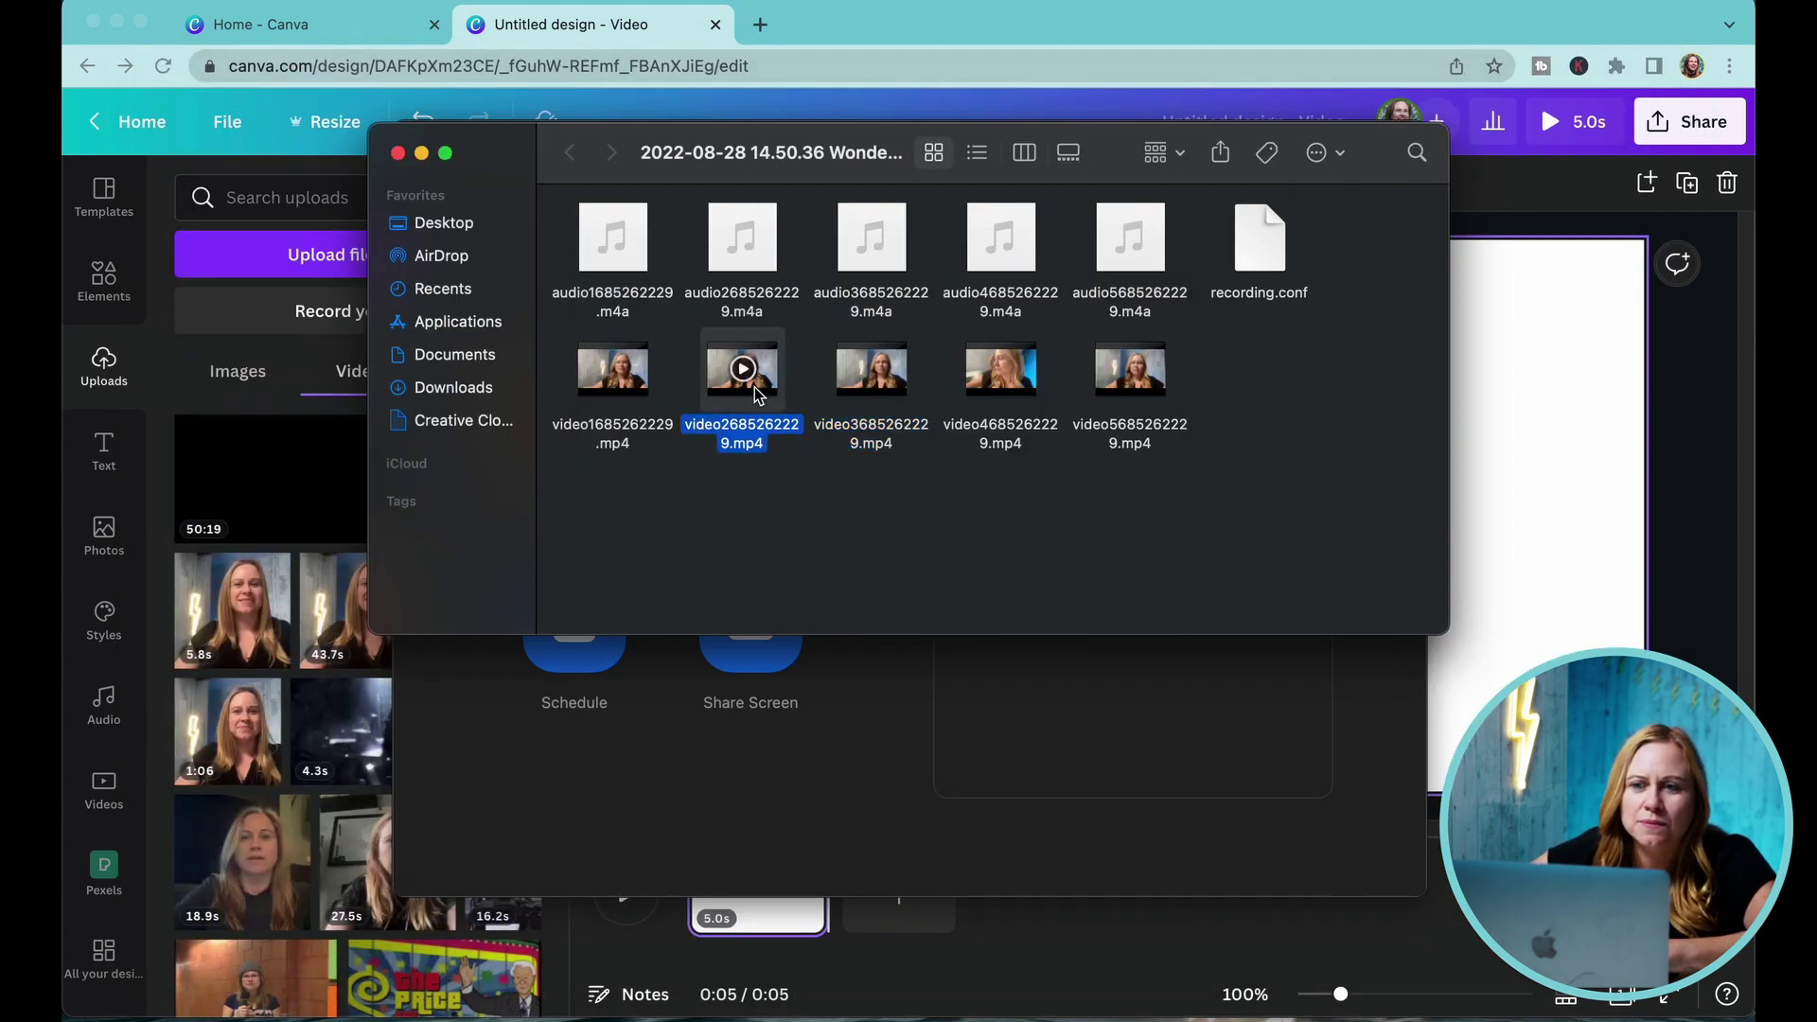
key(space)
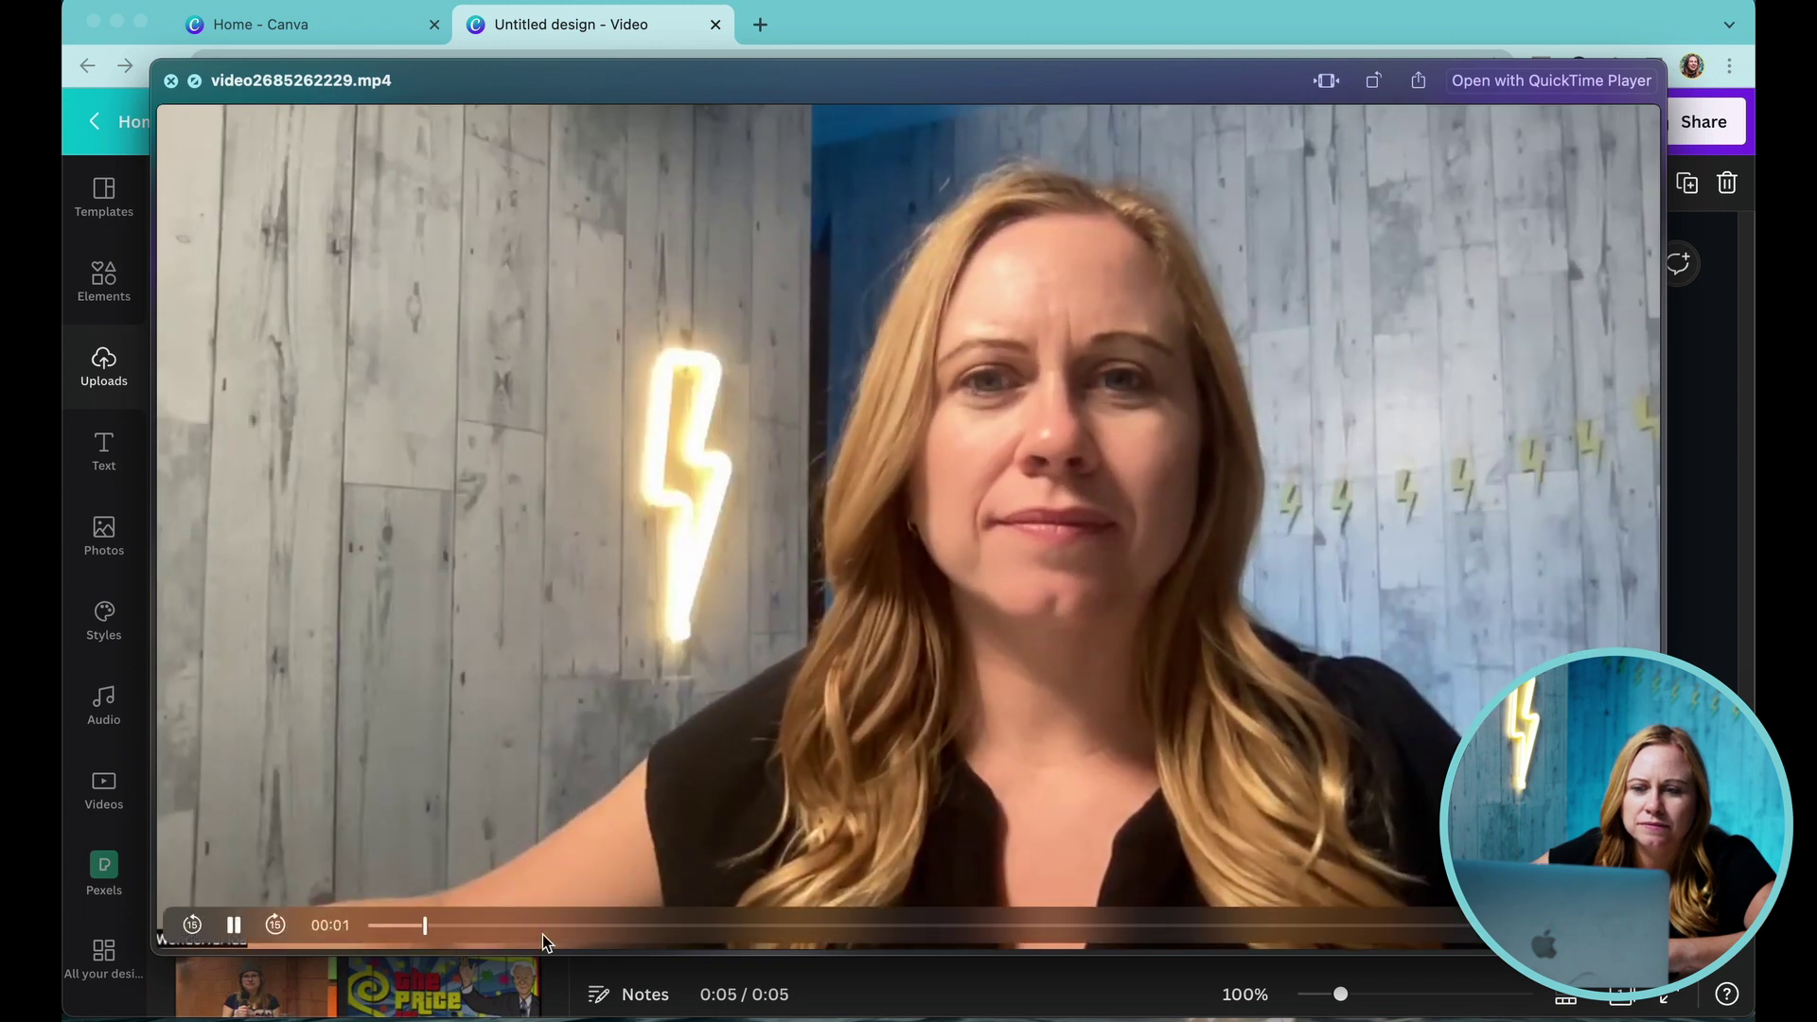
key(space)
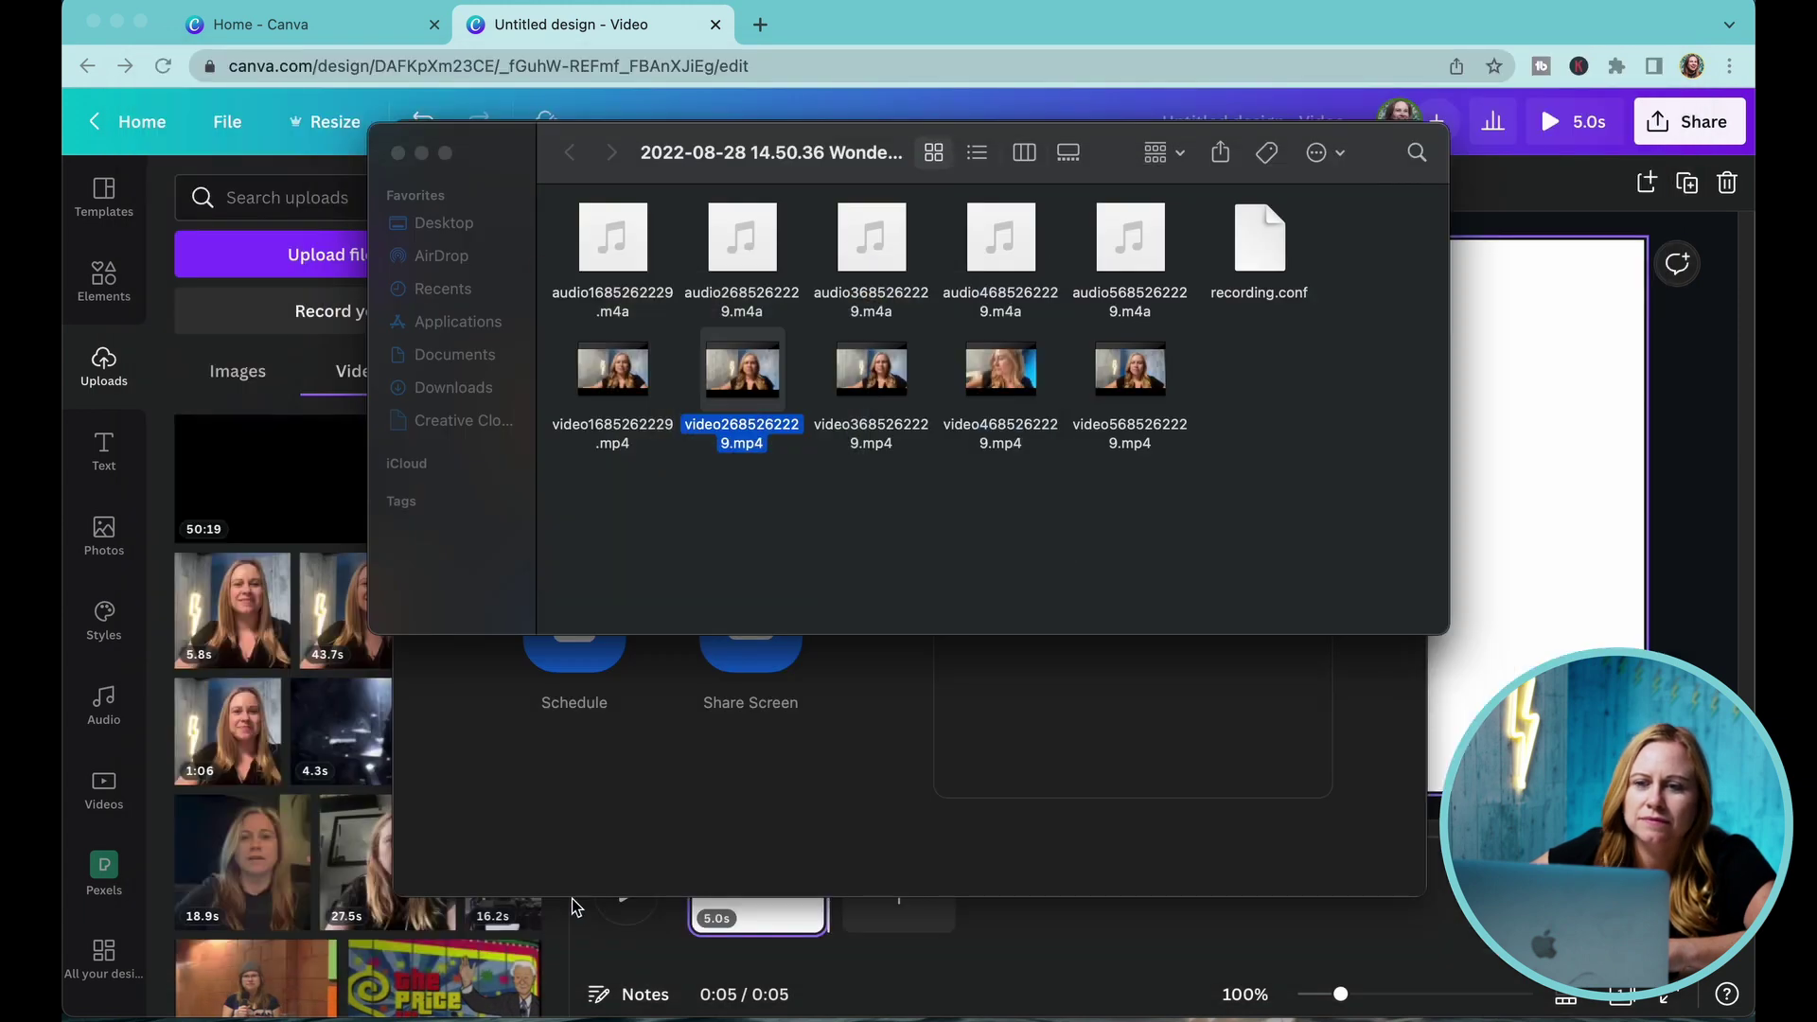
Preview video4685262229.mp4 in the recording folder and recheck video3685262229.mp4 further into the clip
click(896, 393)
click(979, 384)
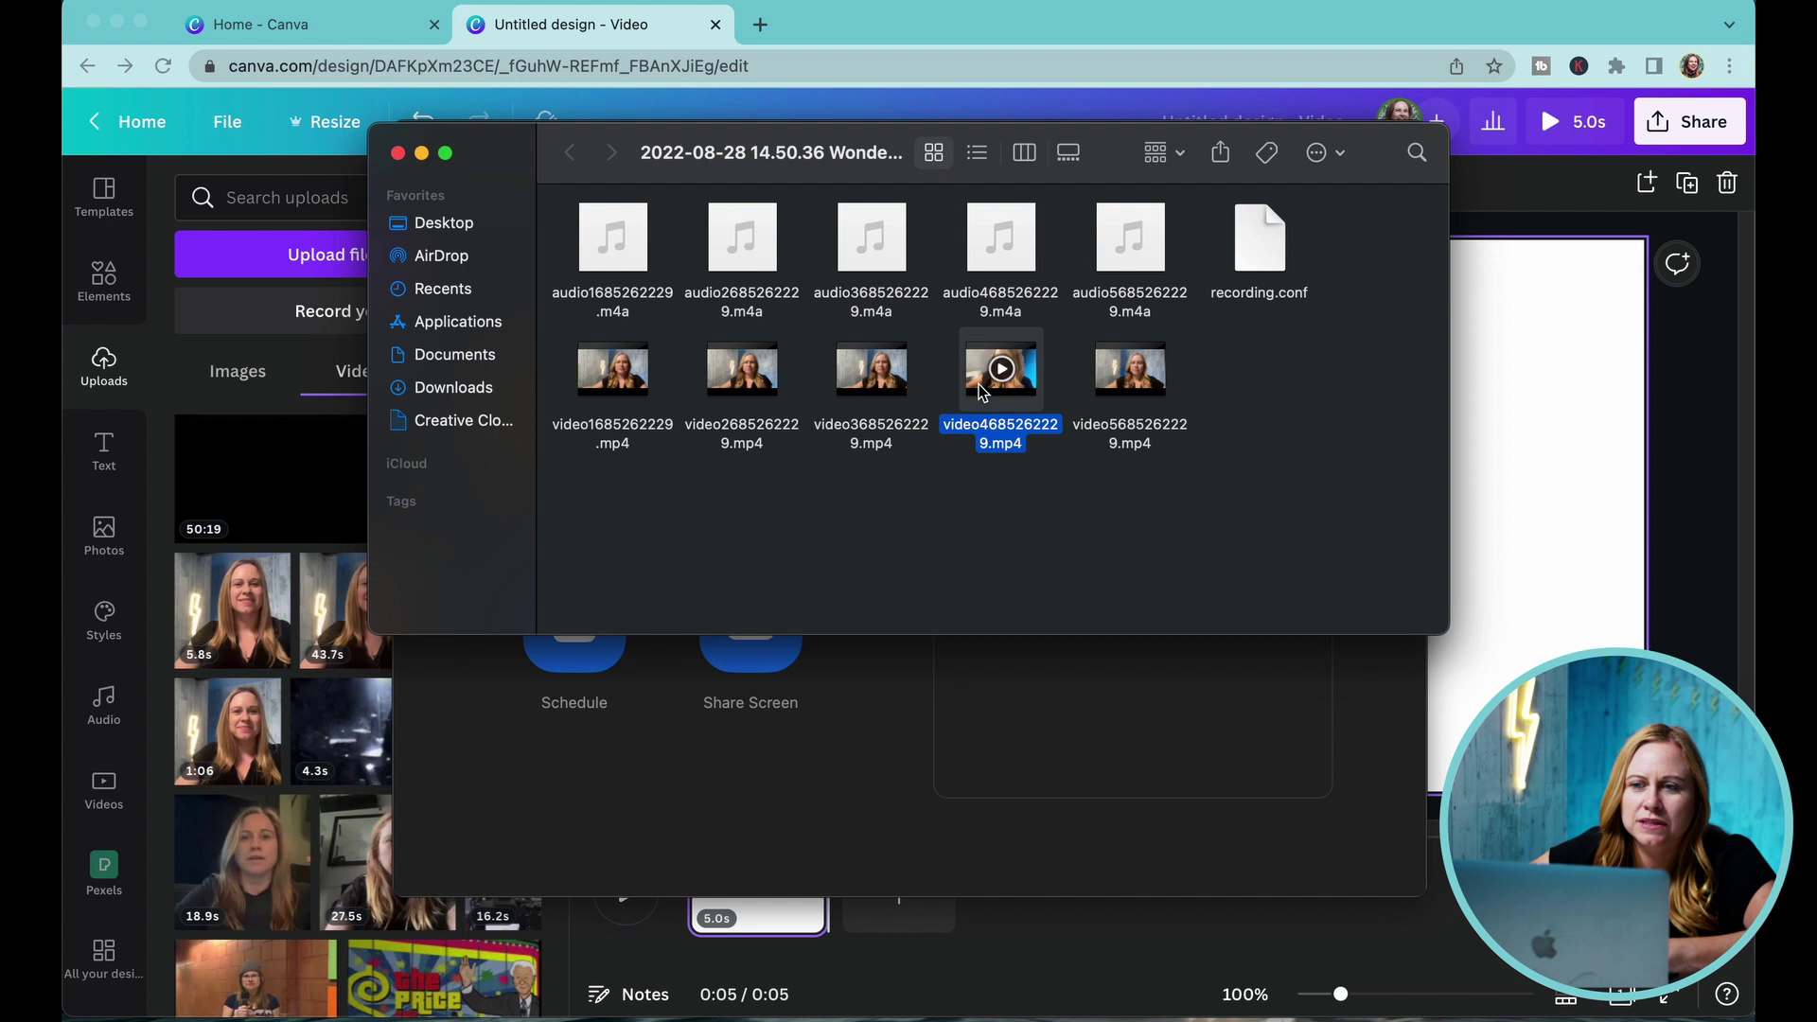
key(space)
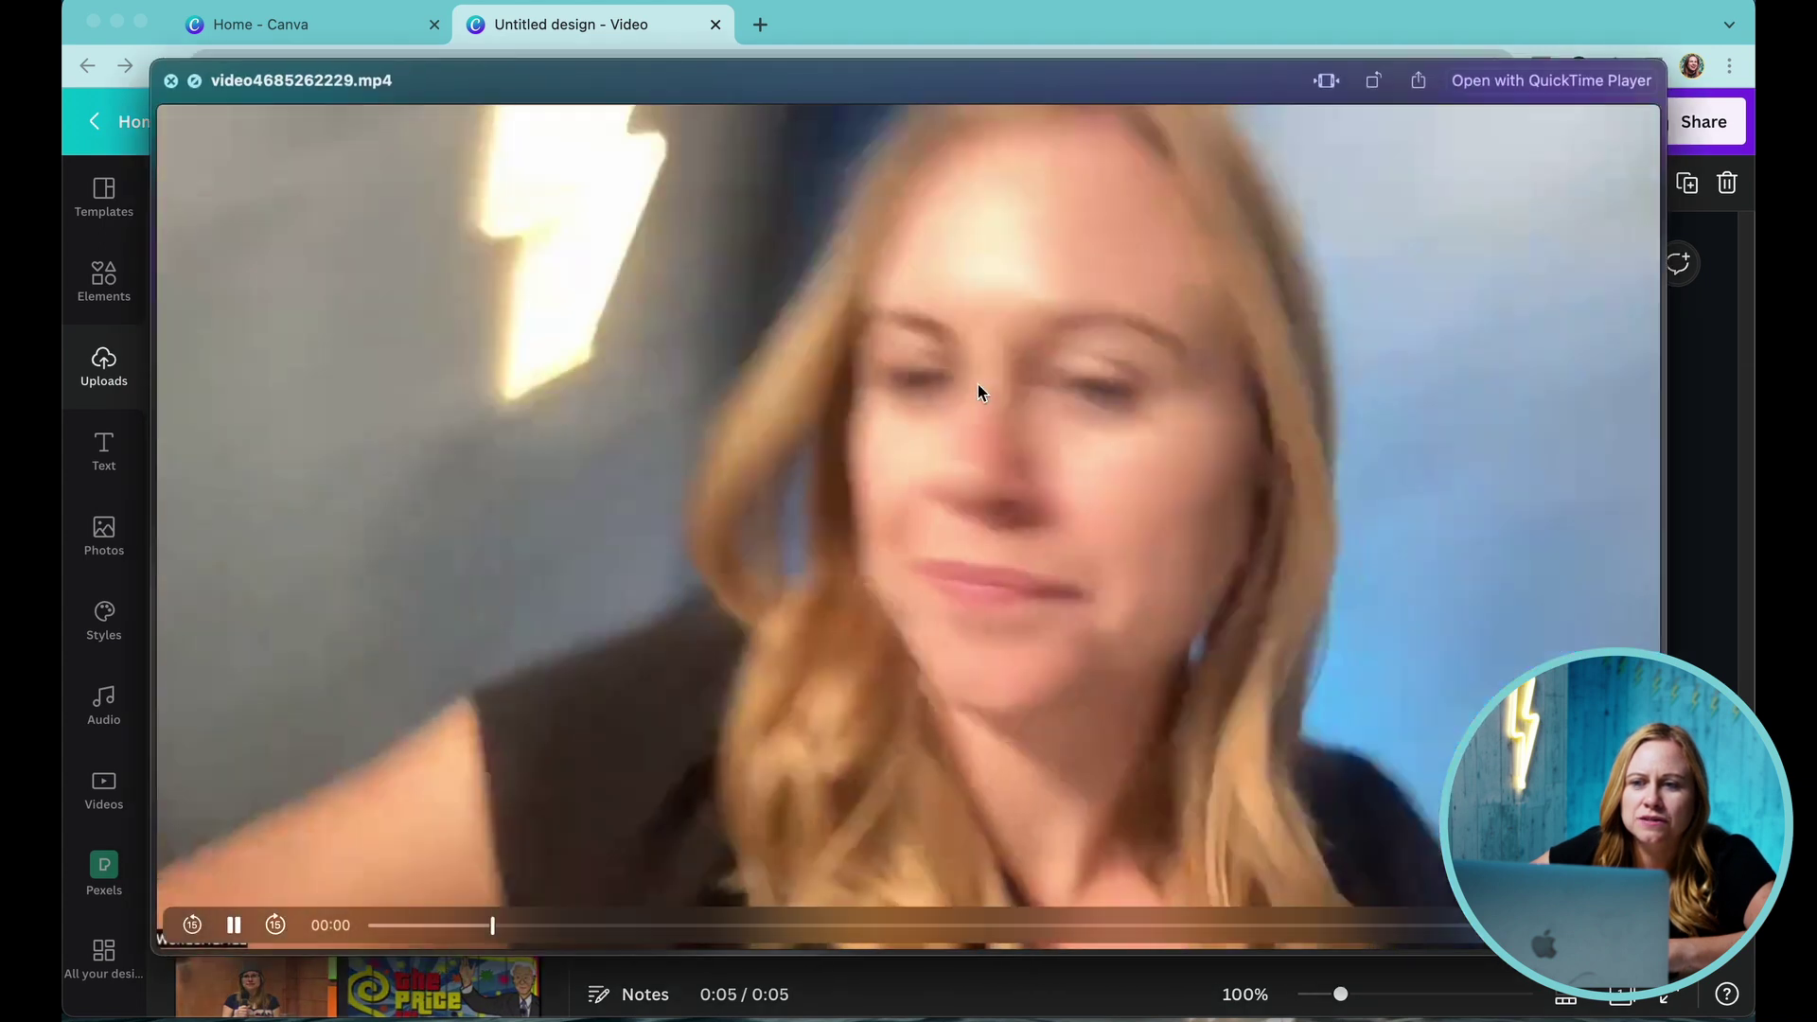
key(space)
click(864, 388)
key(space)
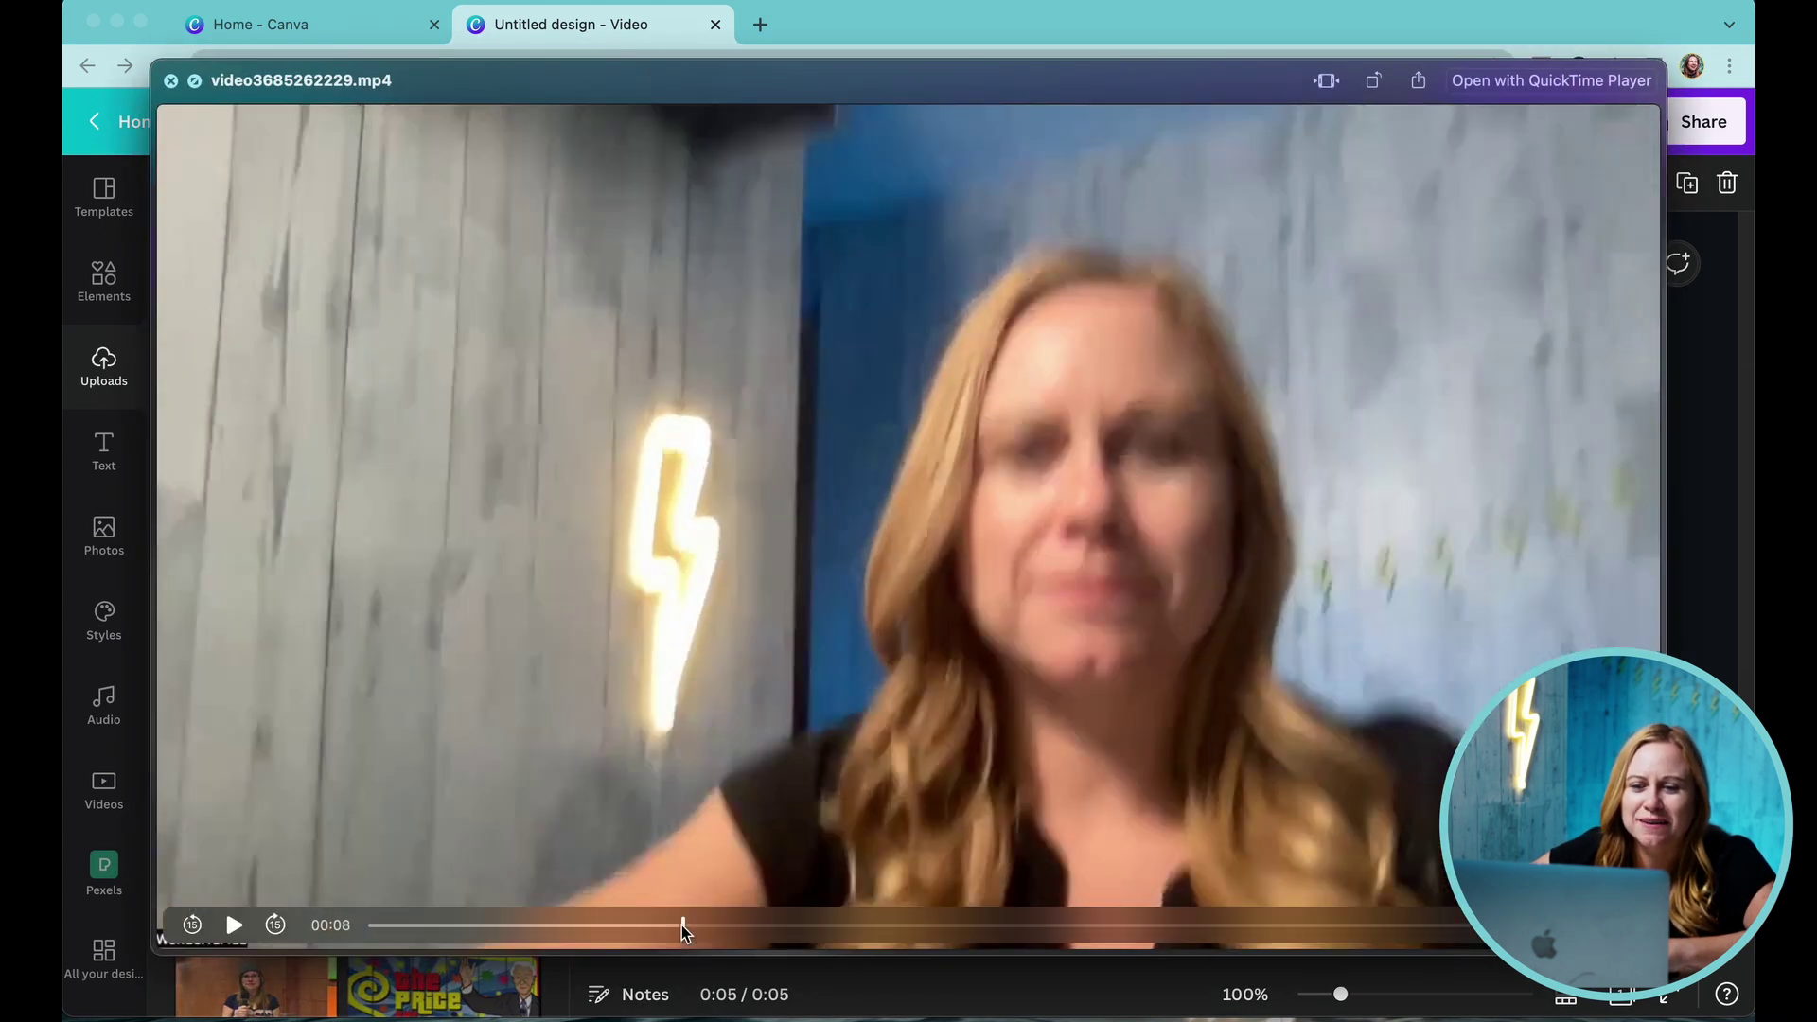
click(702, 925)
key(space)
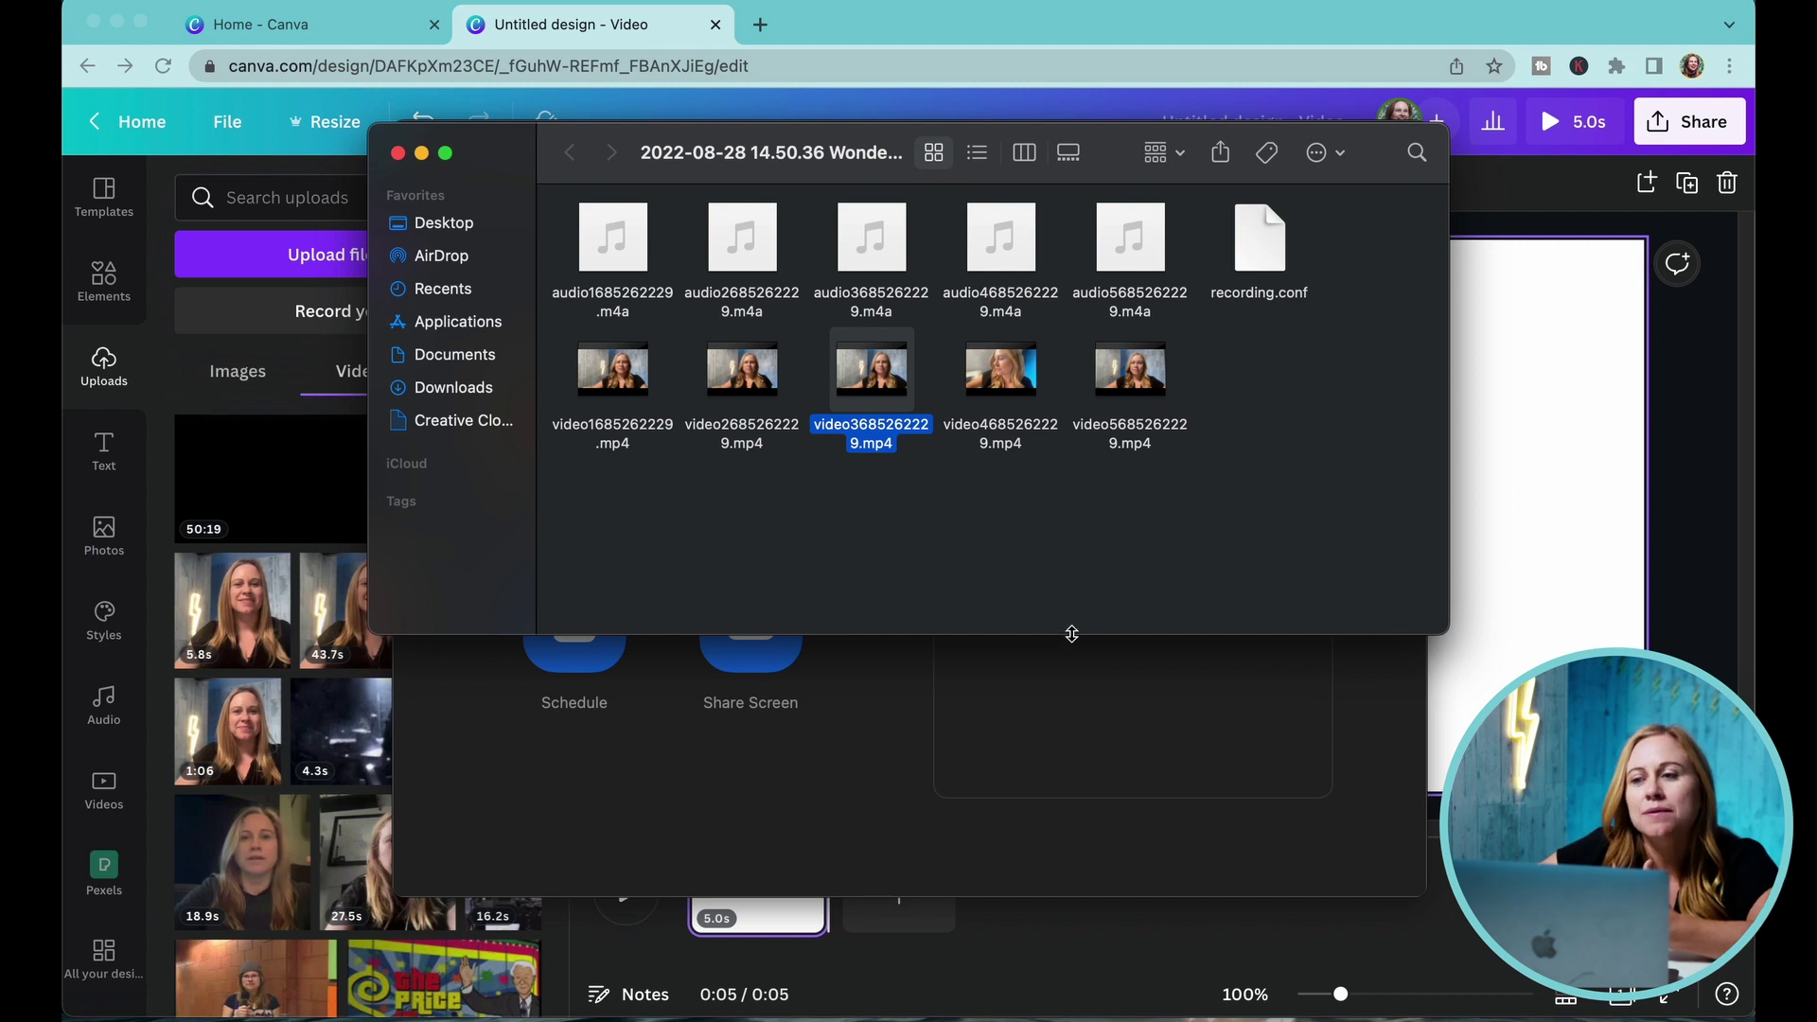
Switch to Canva in the browser and create a new blank Video design
click(1707, 483)
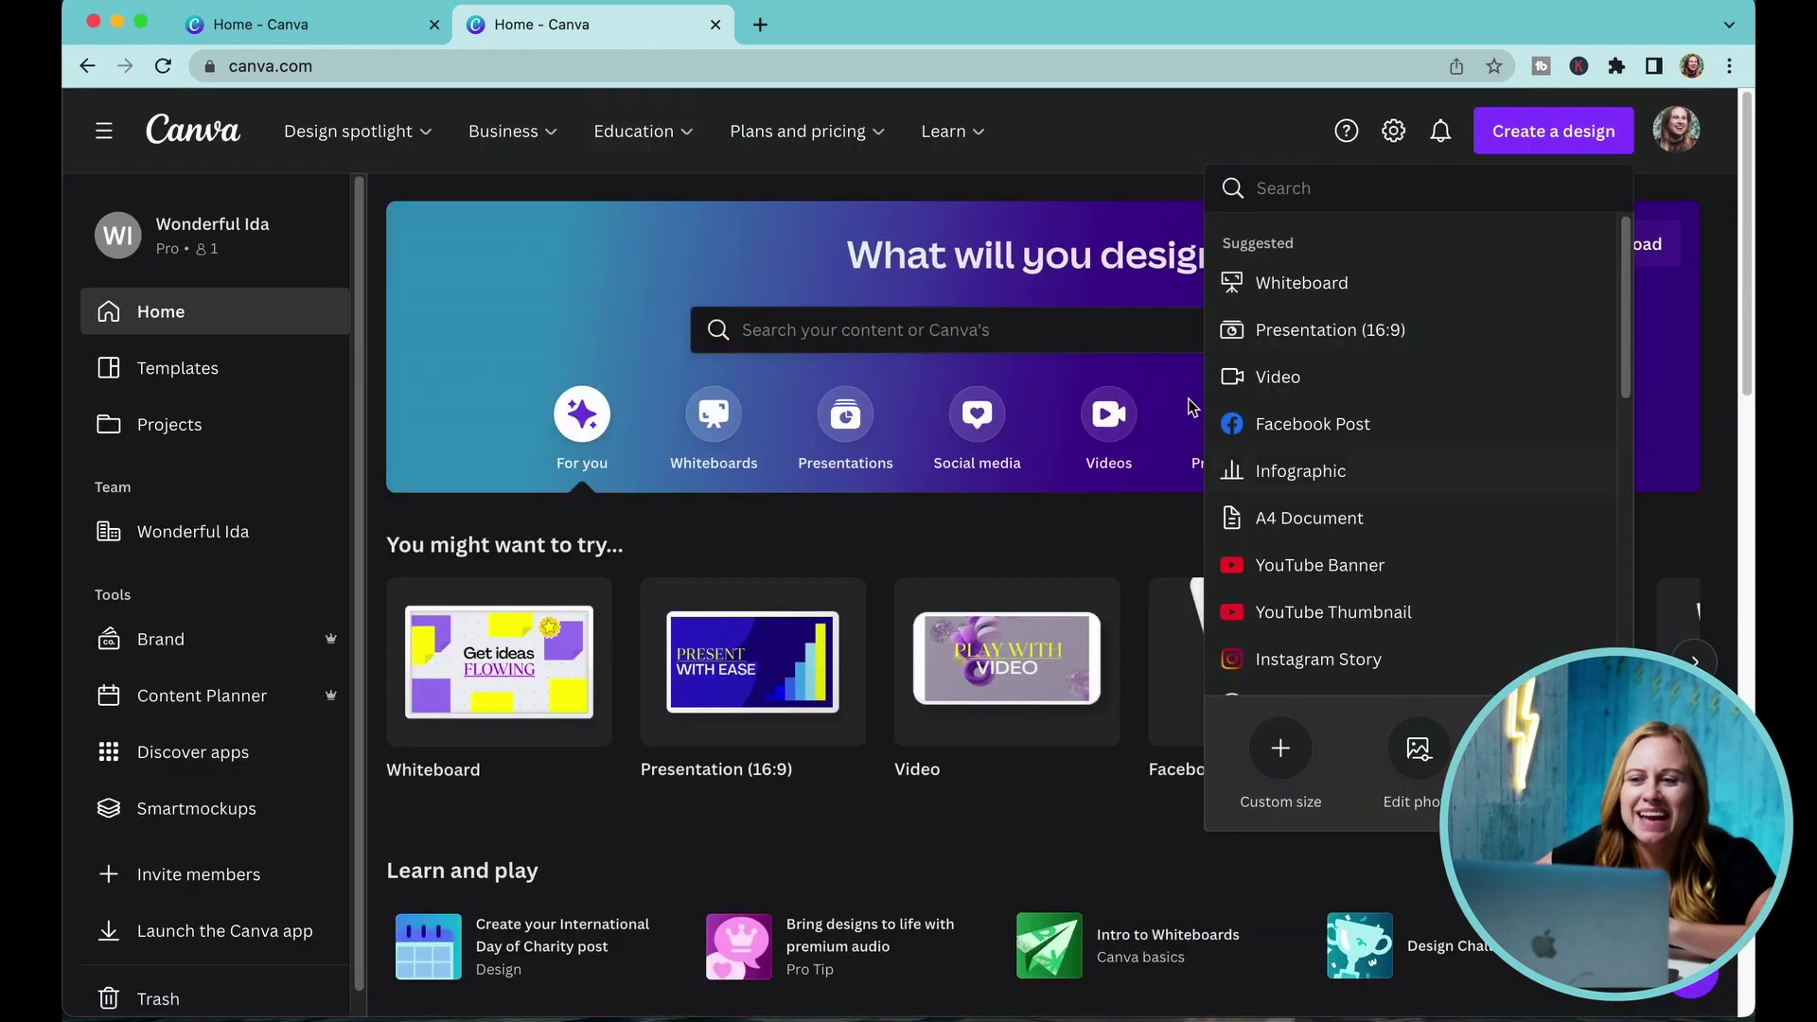
click(1325, 375)
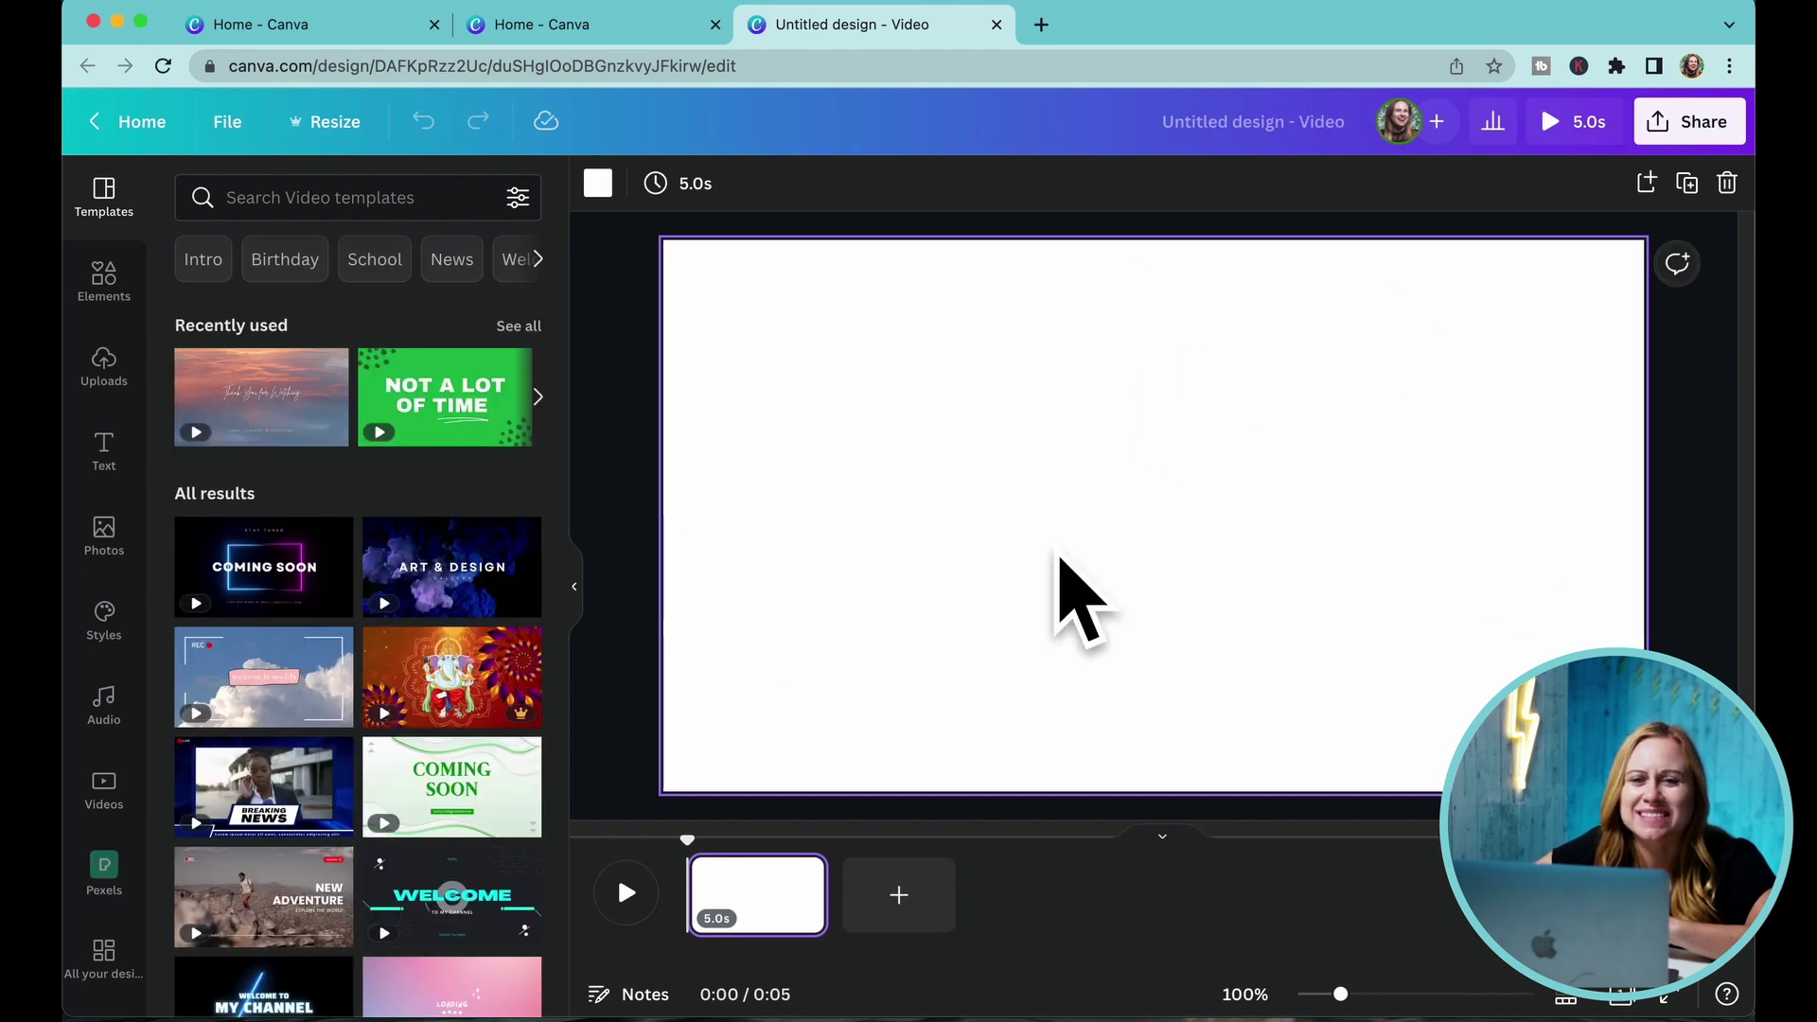
Start a file upload to the design and browse to the 2022-08-28 14.50.36 recording folder inside Documents > Zoom
click(99, 364)
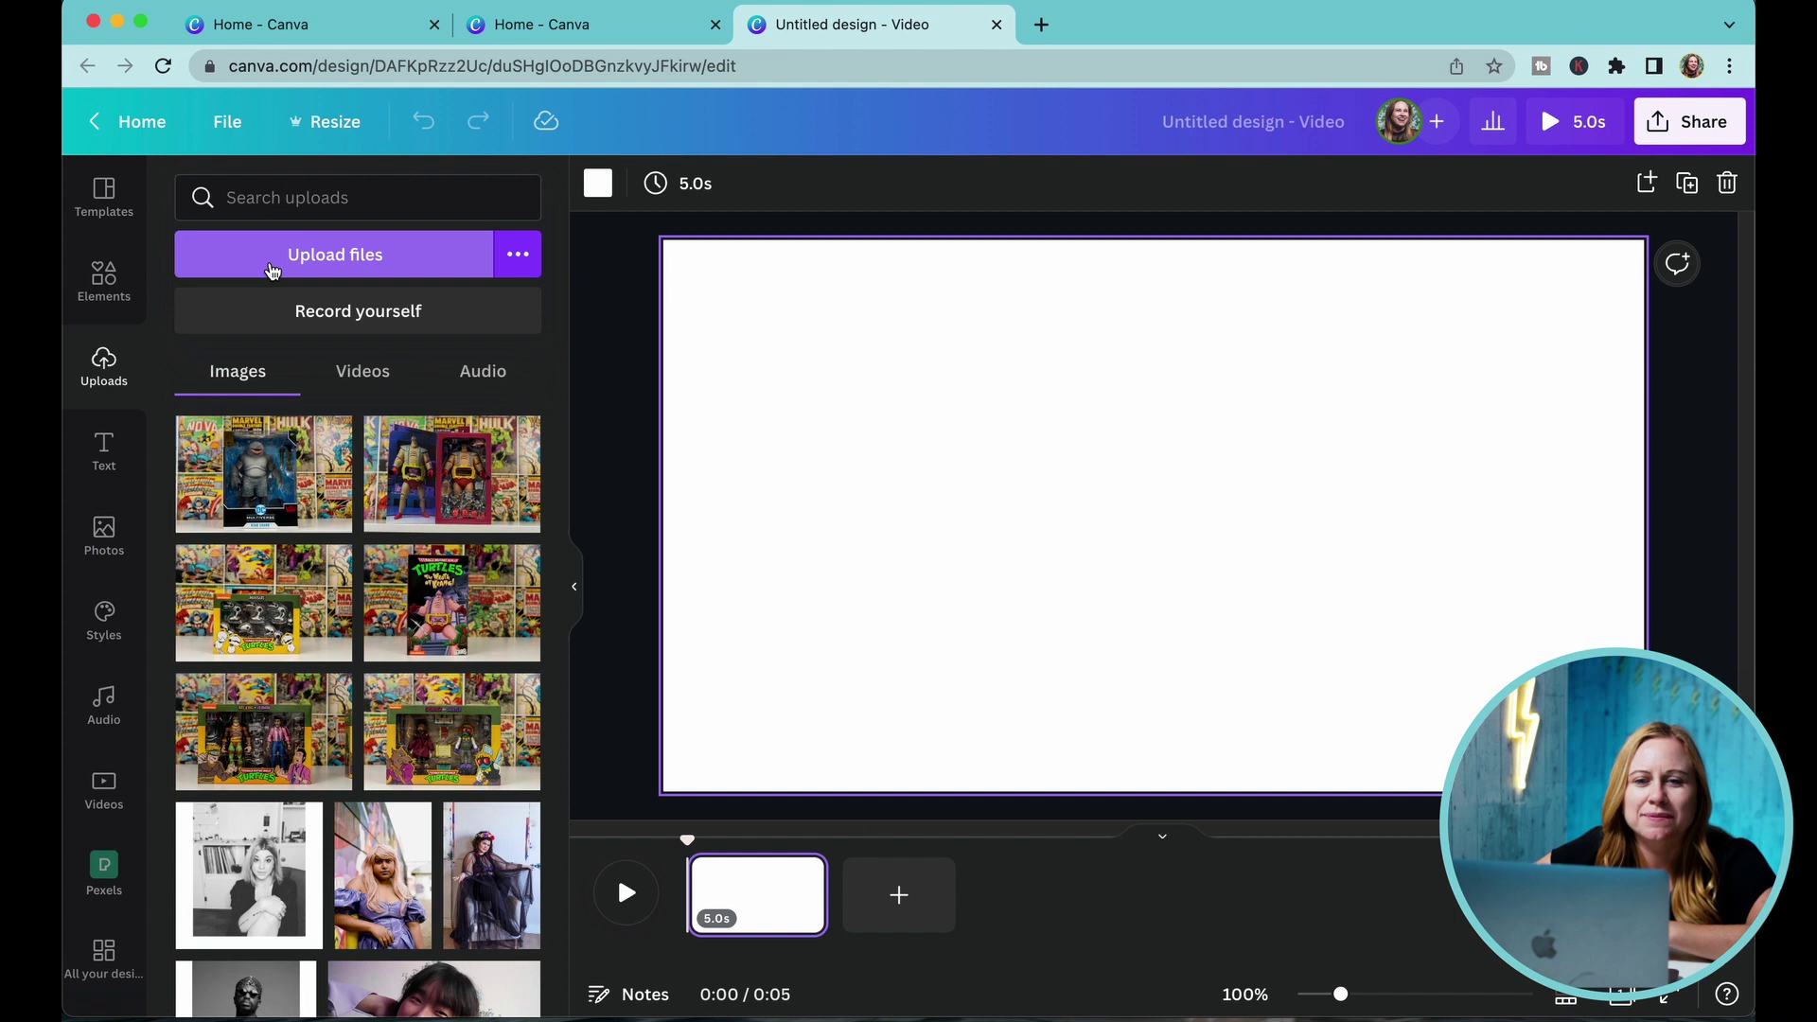
click(312, 255)
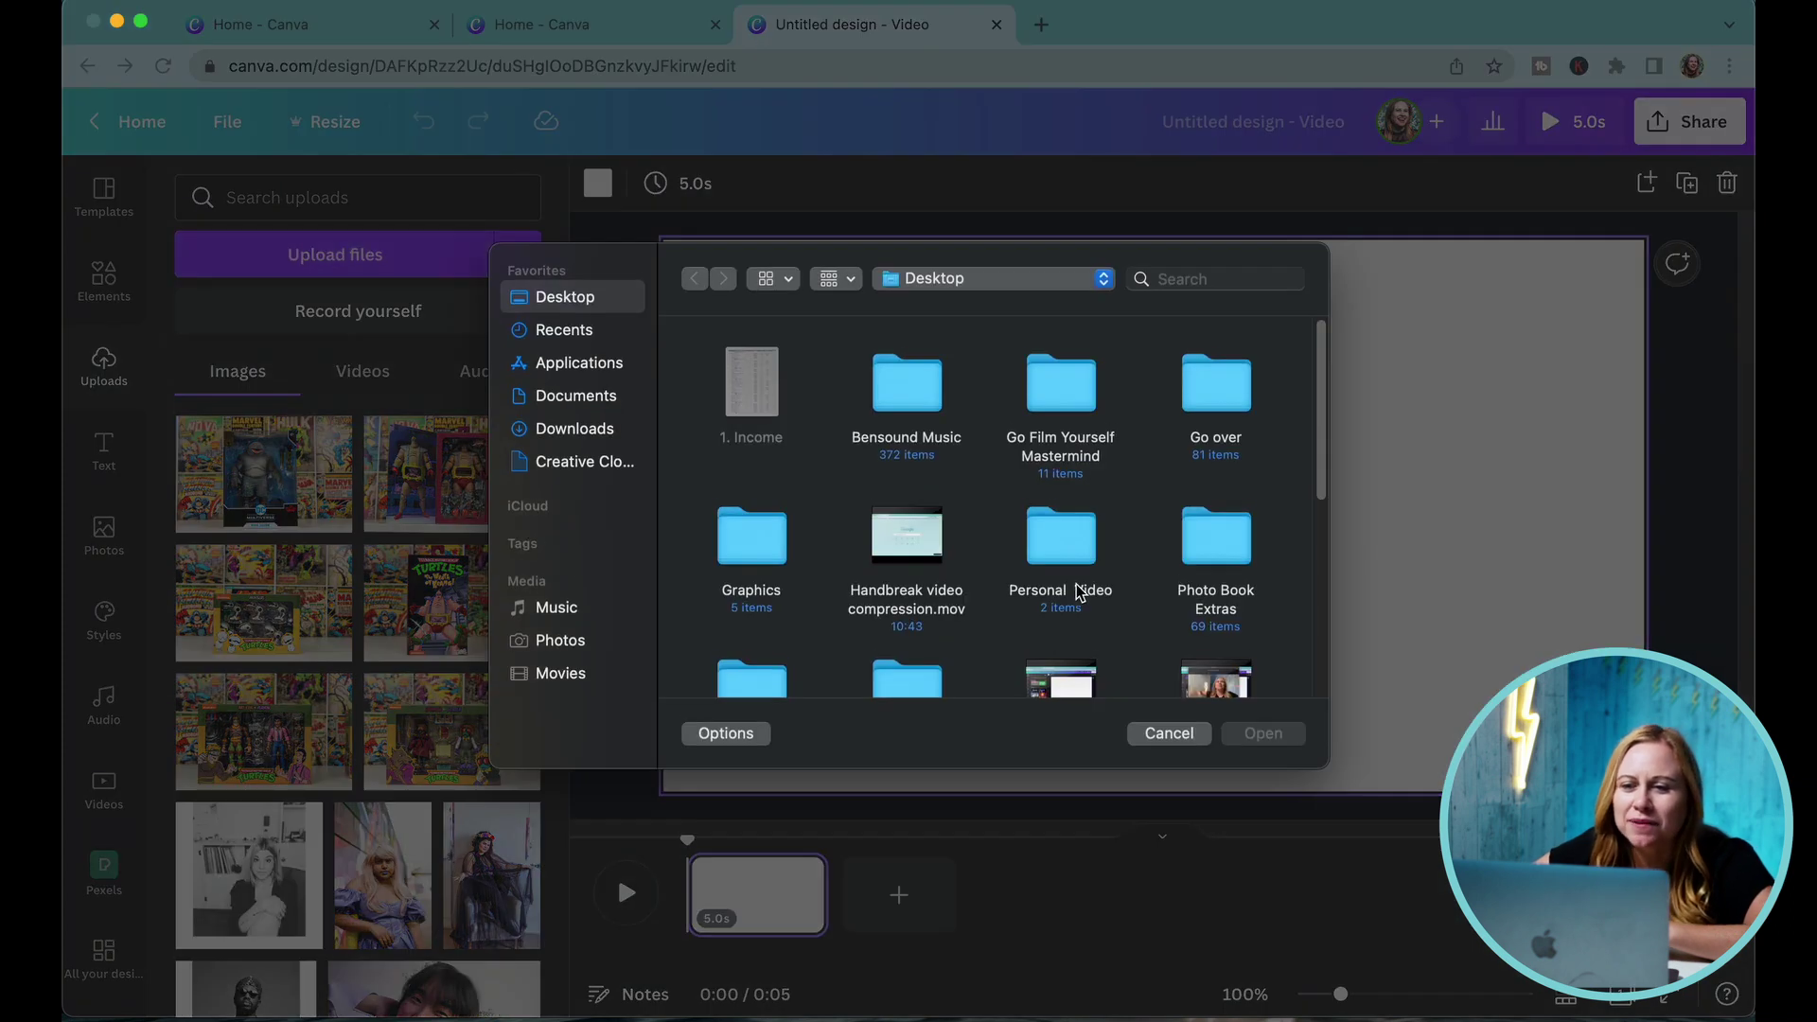
click(577, 398)
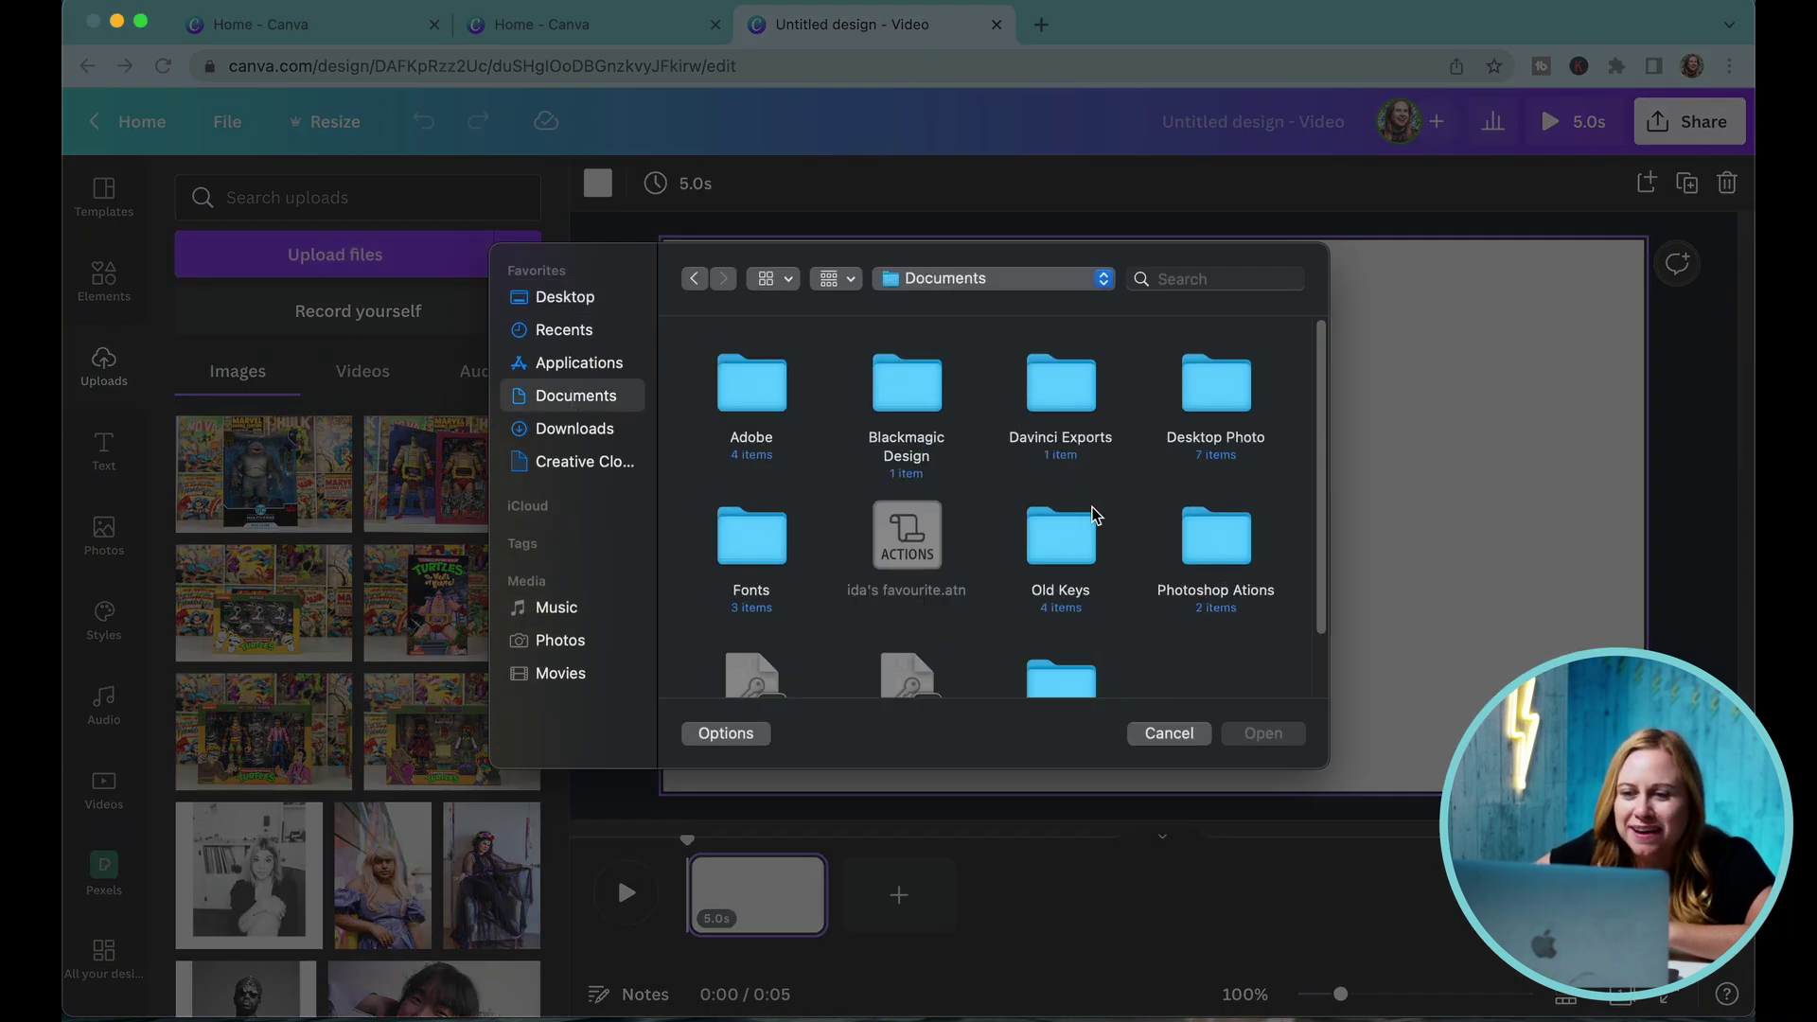
scroll(1078, 549, down, 2)
double_click(1029, 620)
scroll(1183, 586, down, 10)
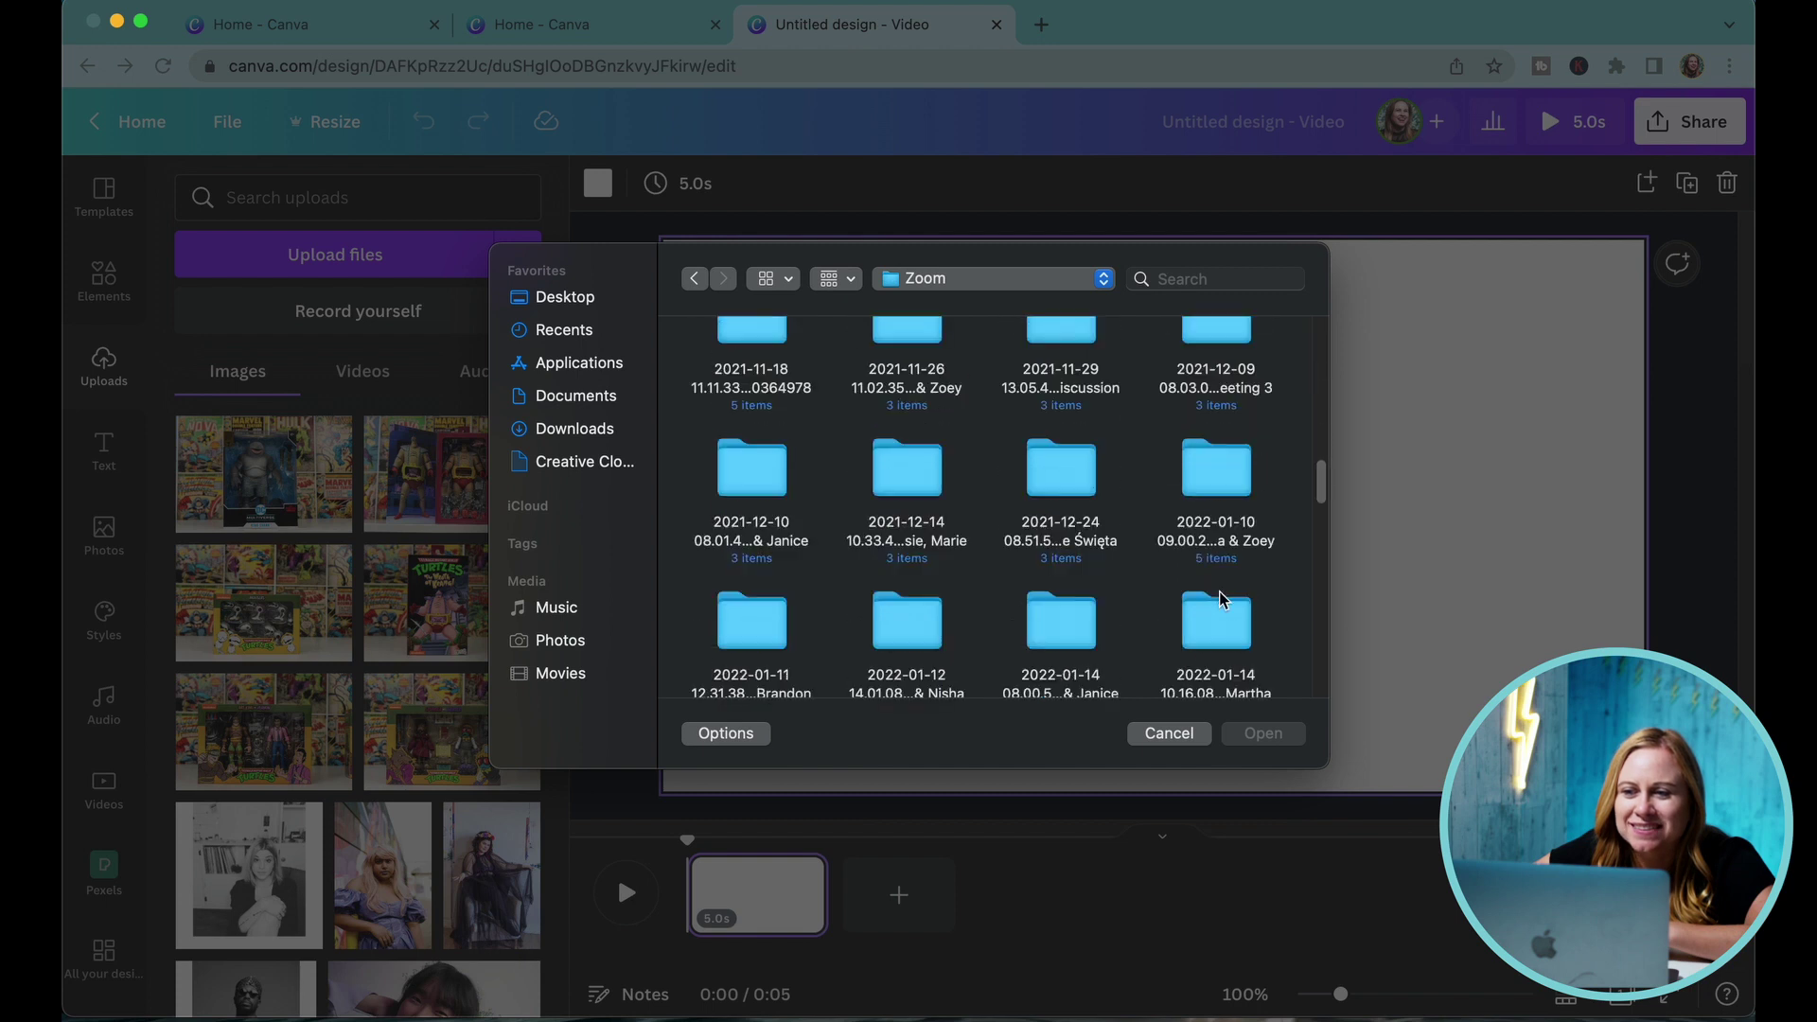
double_click(1223, 593)
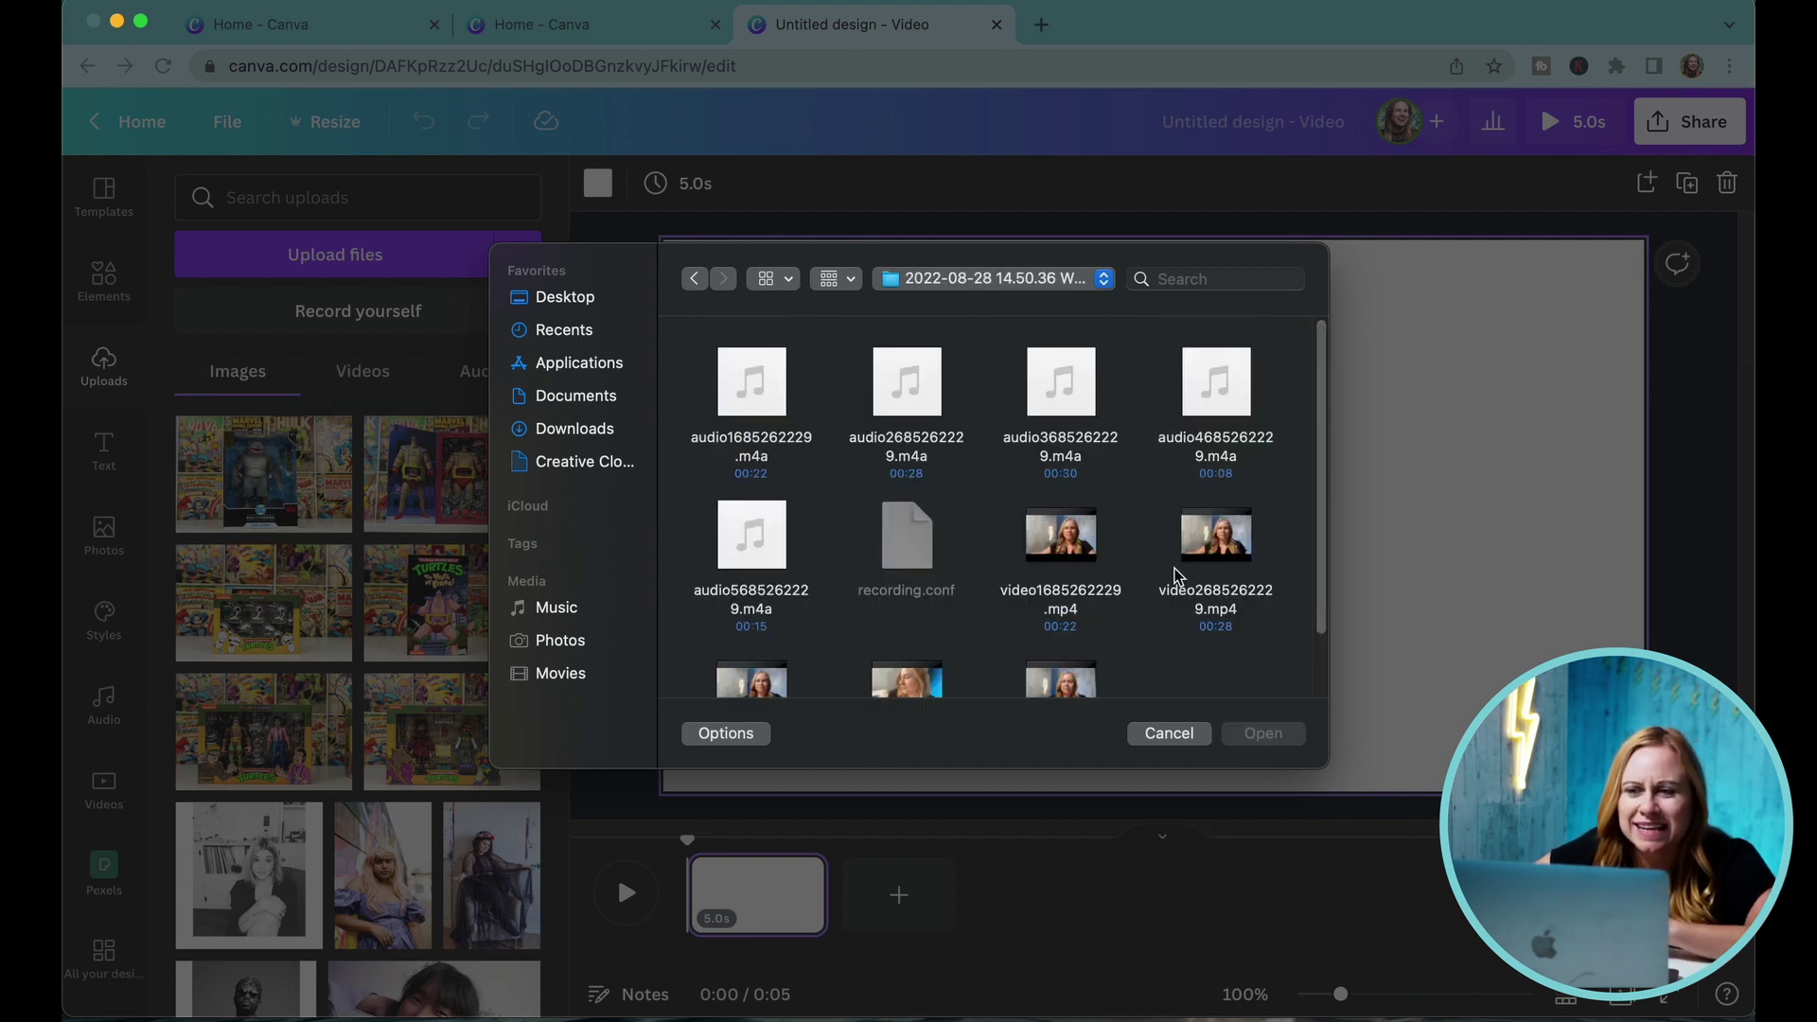
Preview the first two video clips and upload video2685262229.mp4, video3685262229.mp4 and video5685262229.mp4 to the design
scroll(1113, 587, down, 2)
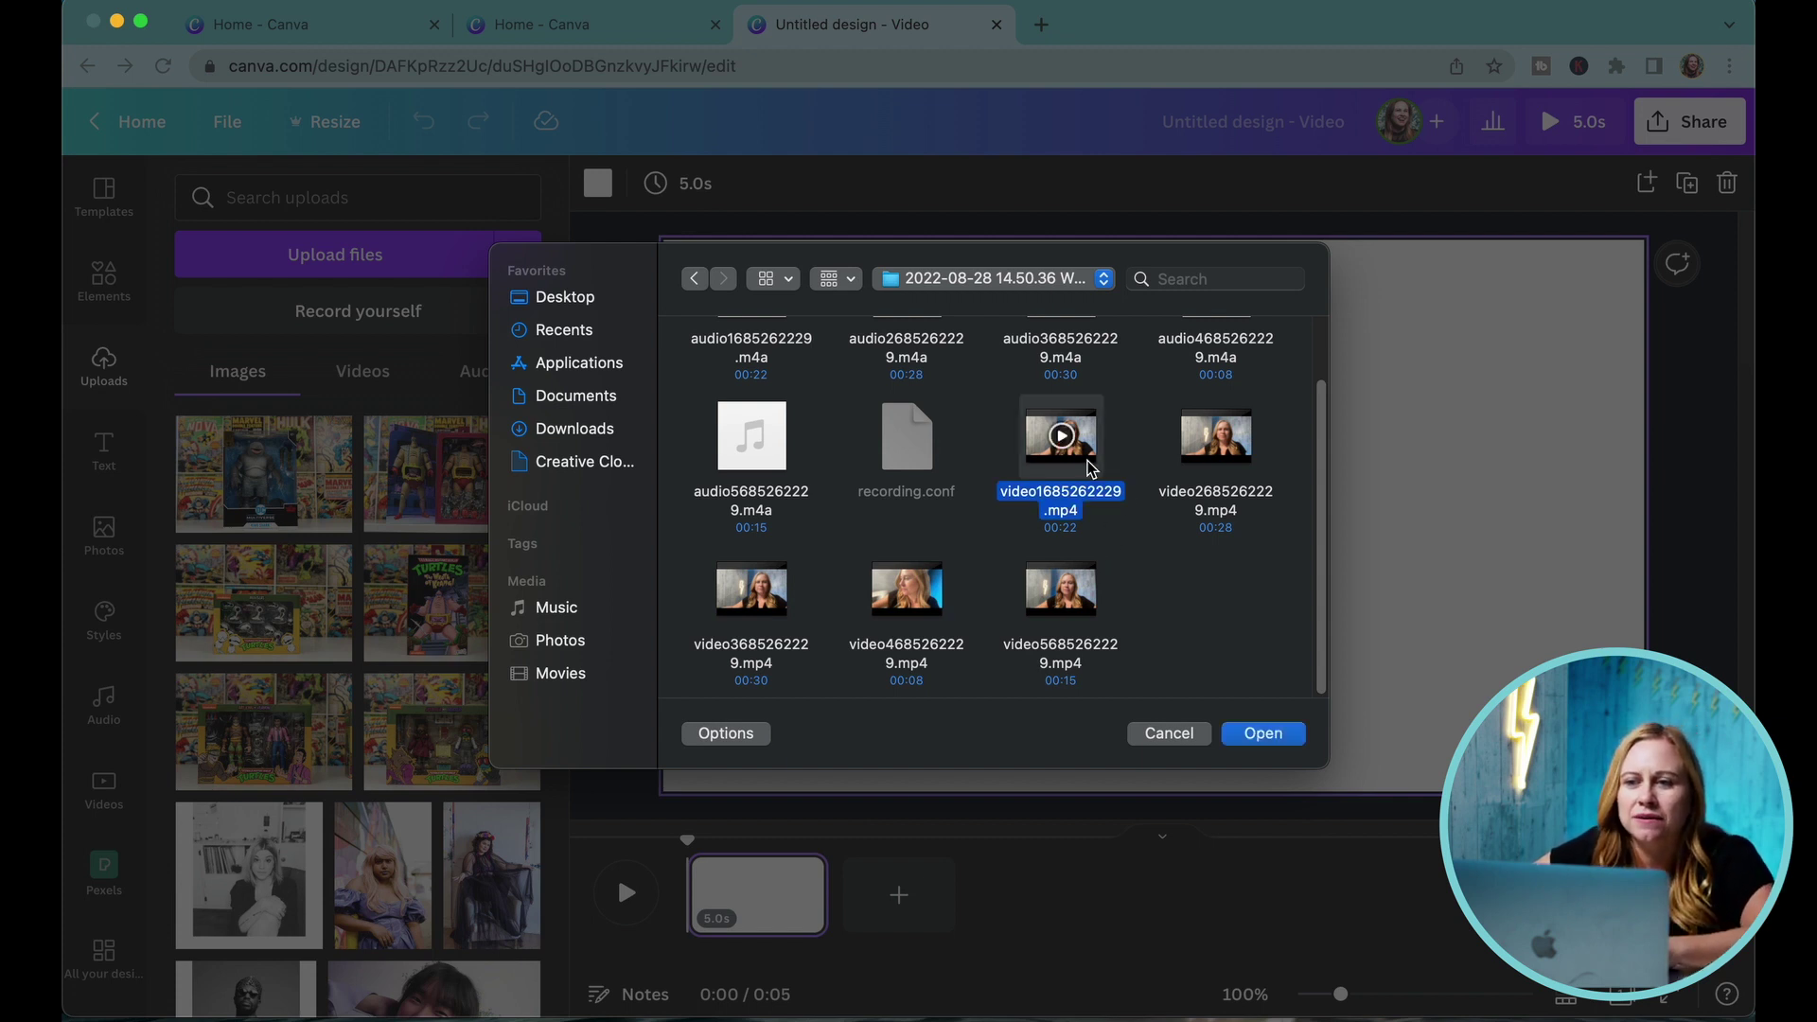
key(space)
key(space)
click(1215, 445)
key(space)
key(space)
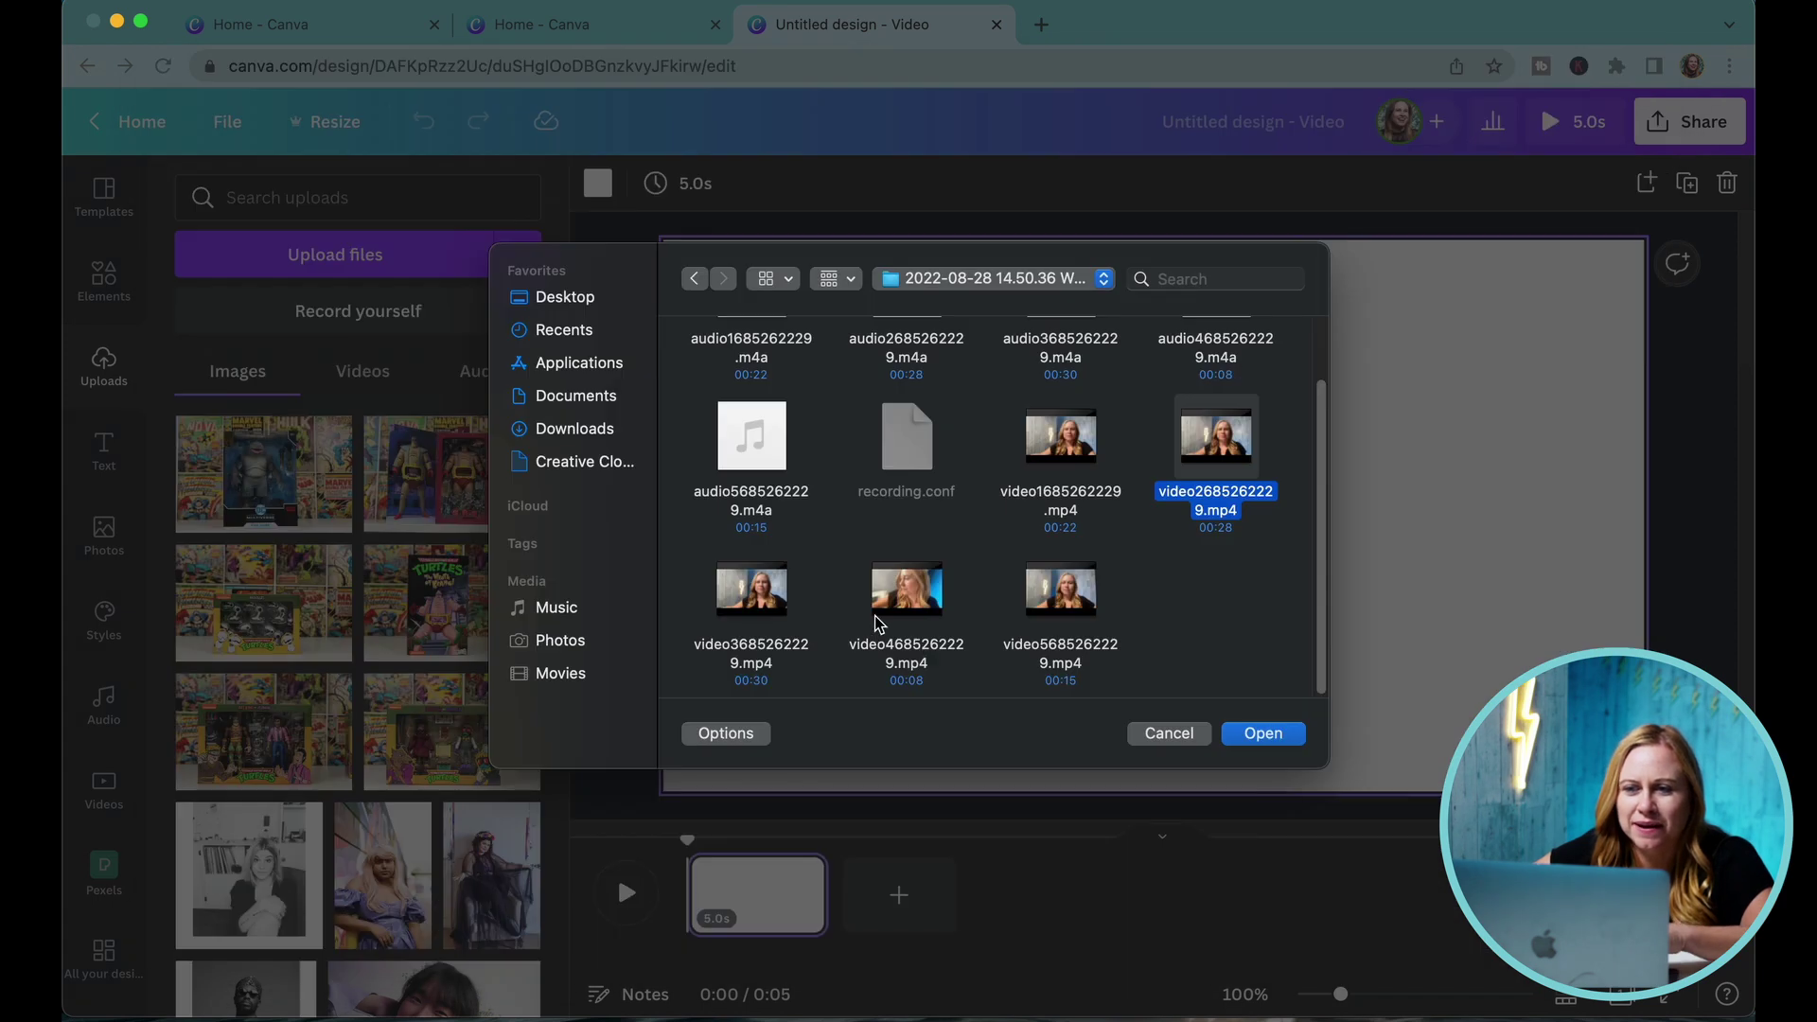
click(775, 613)
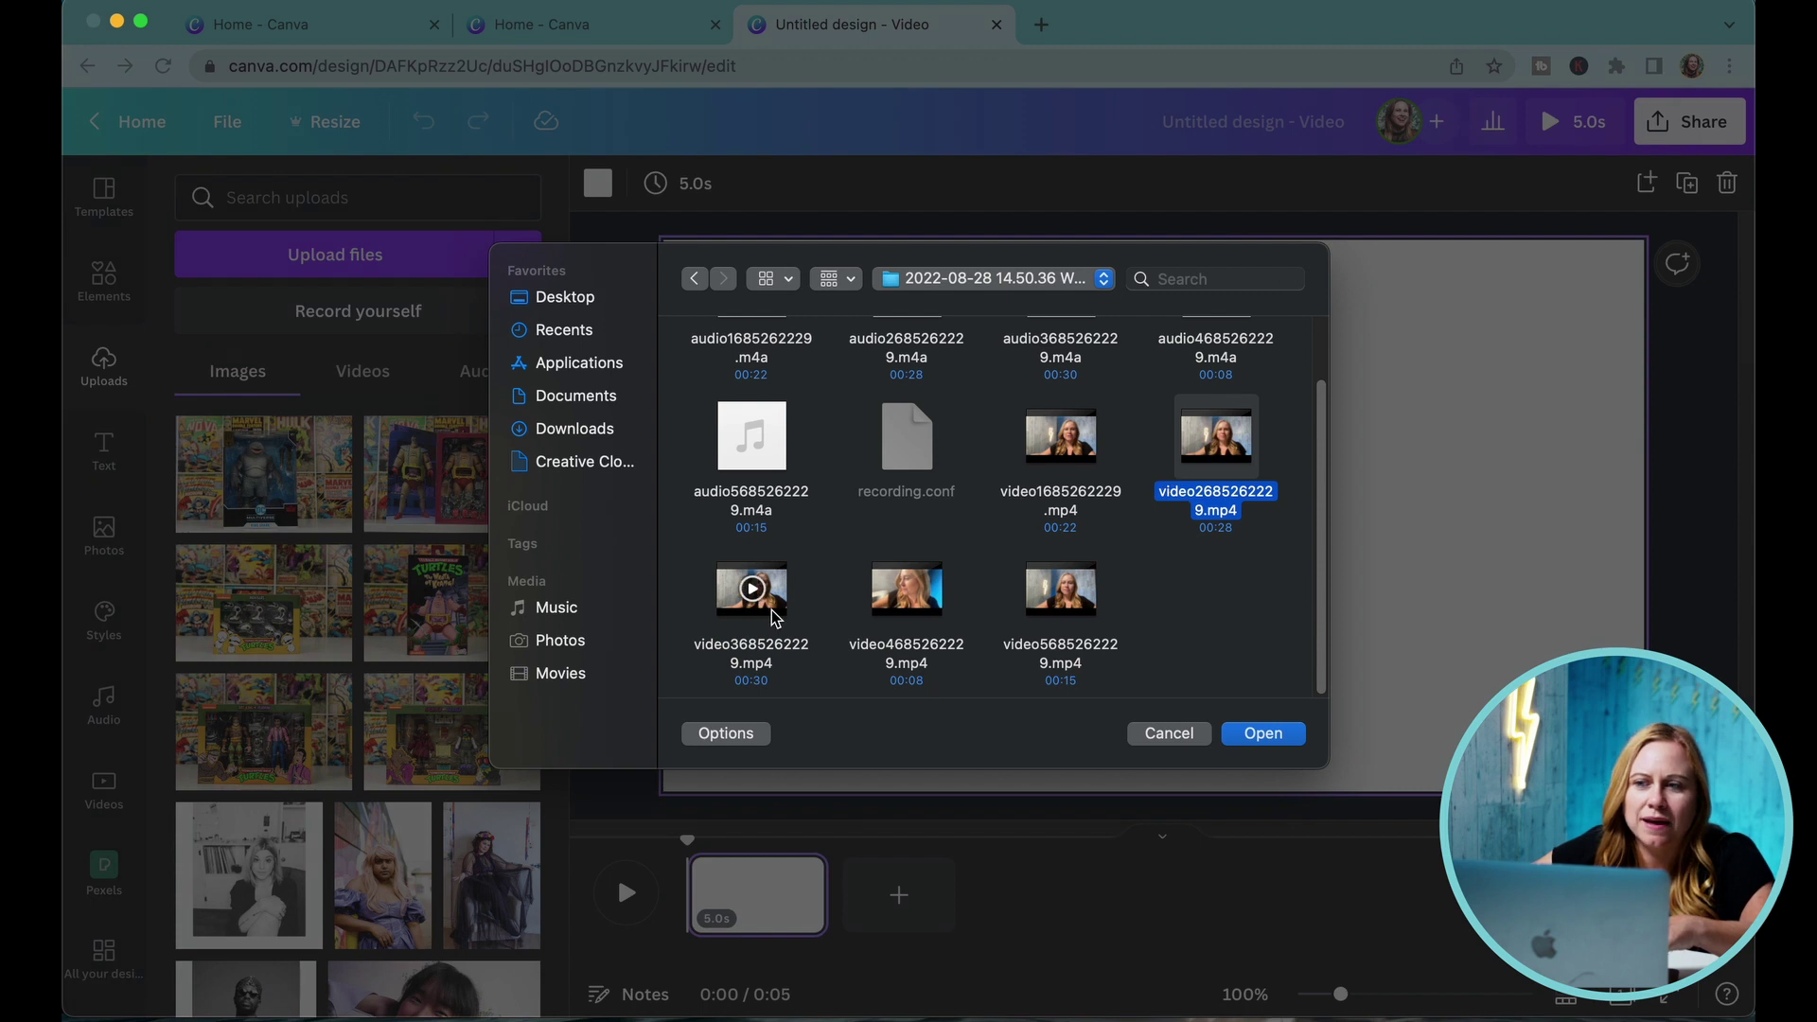
click(1262, 733)
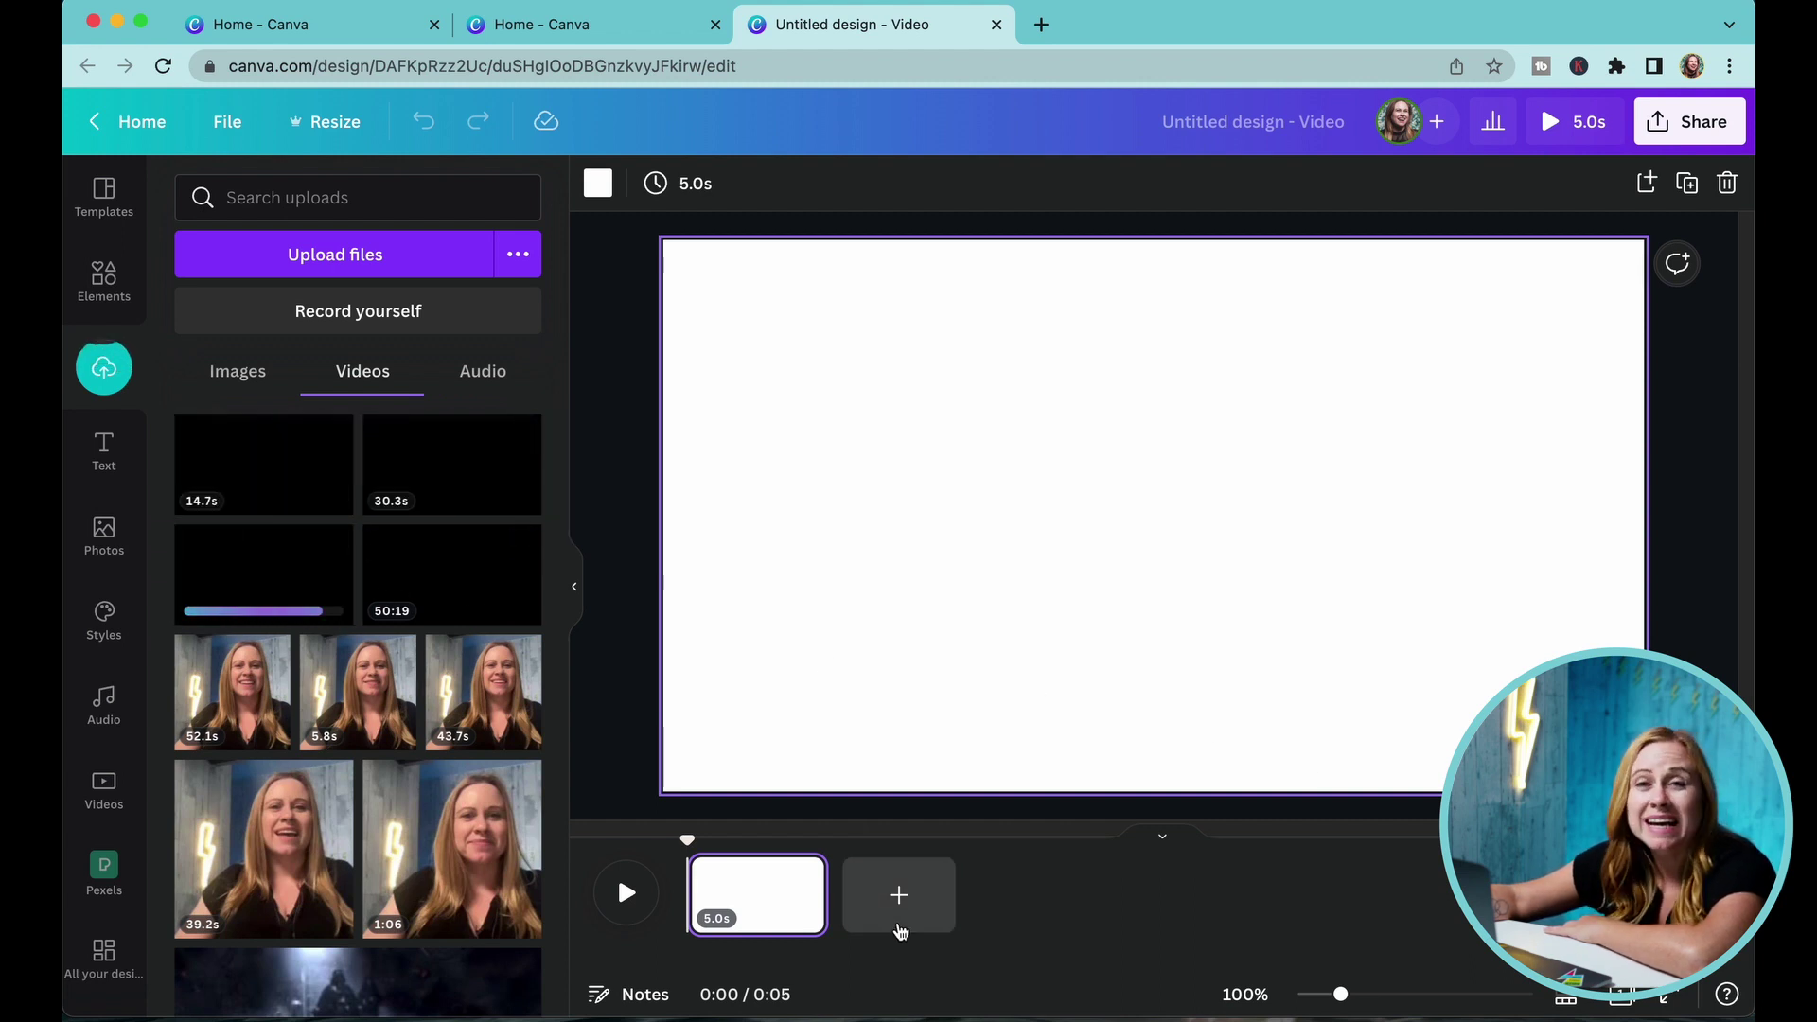
Add two blank pages to the video and place the uploaded 14.7 s clip on the third page
click(899, 927)
click(1099, 899)
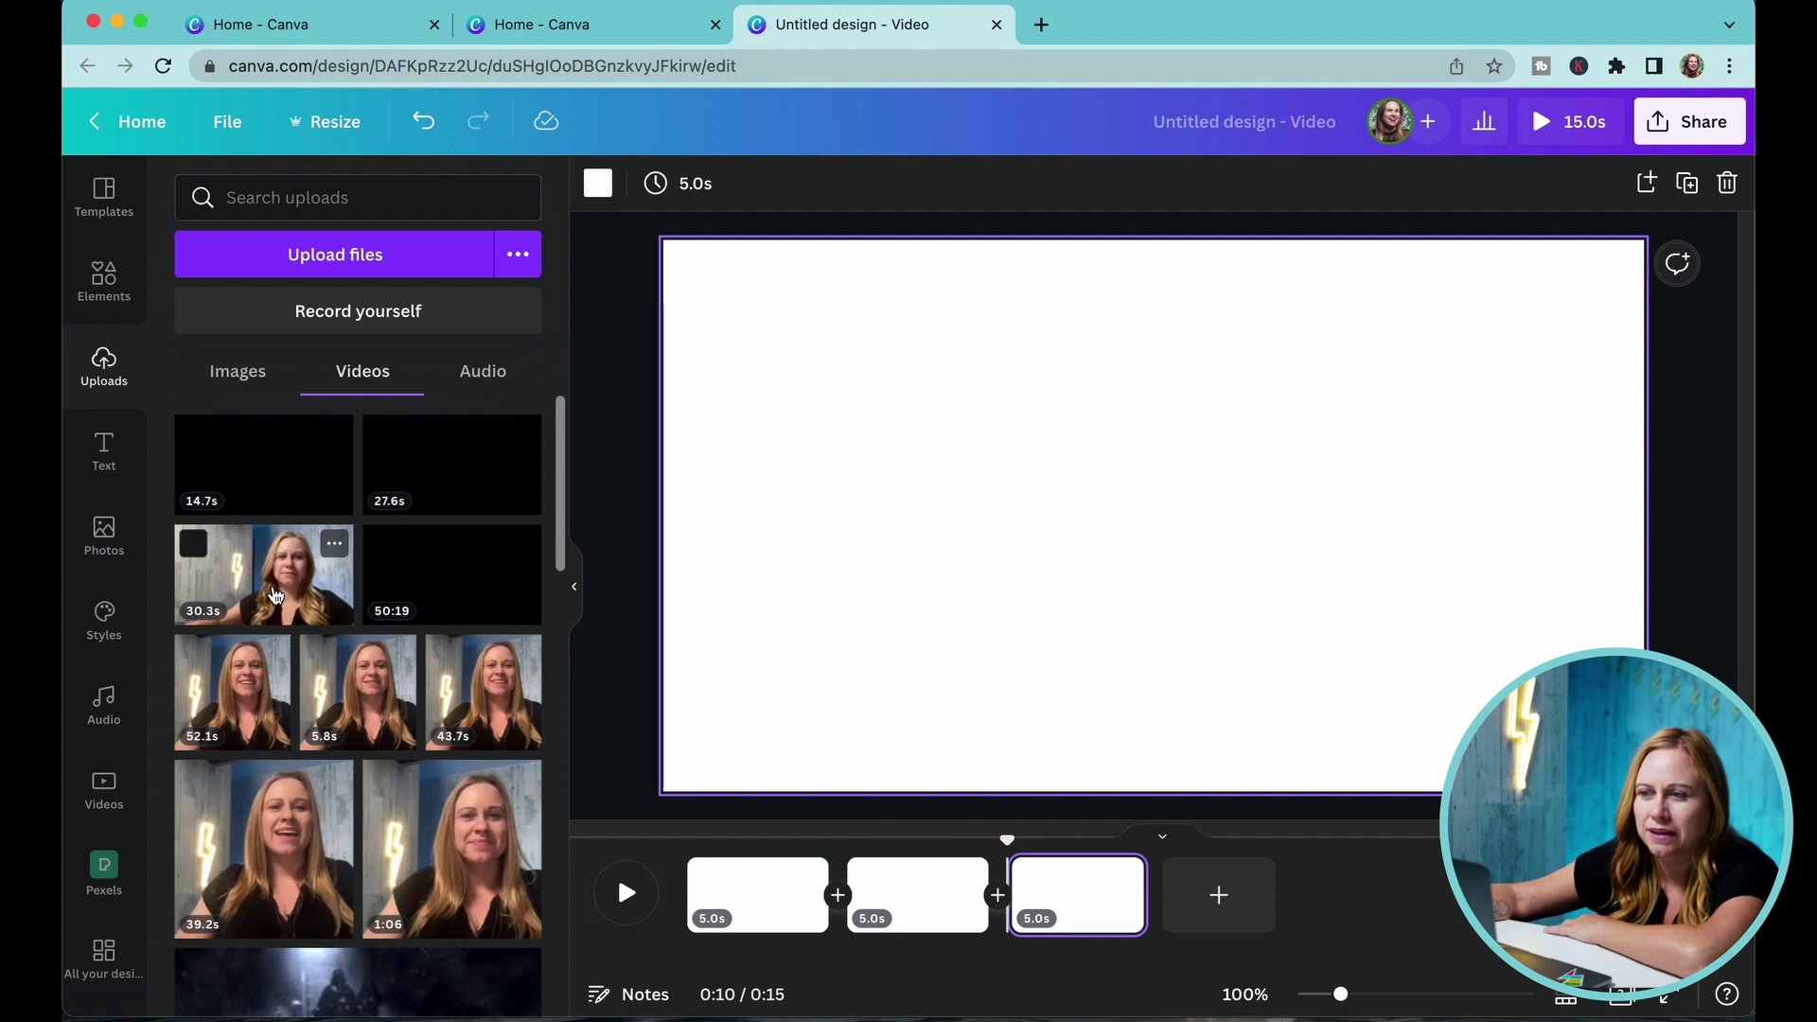
click(242, 470)
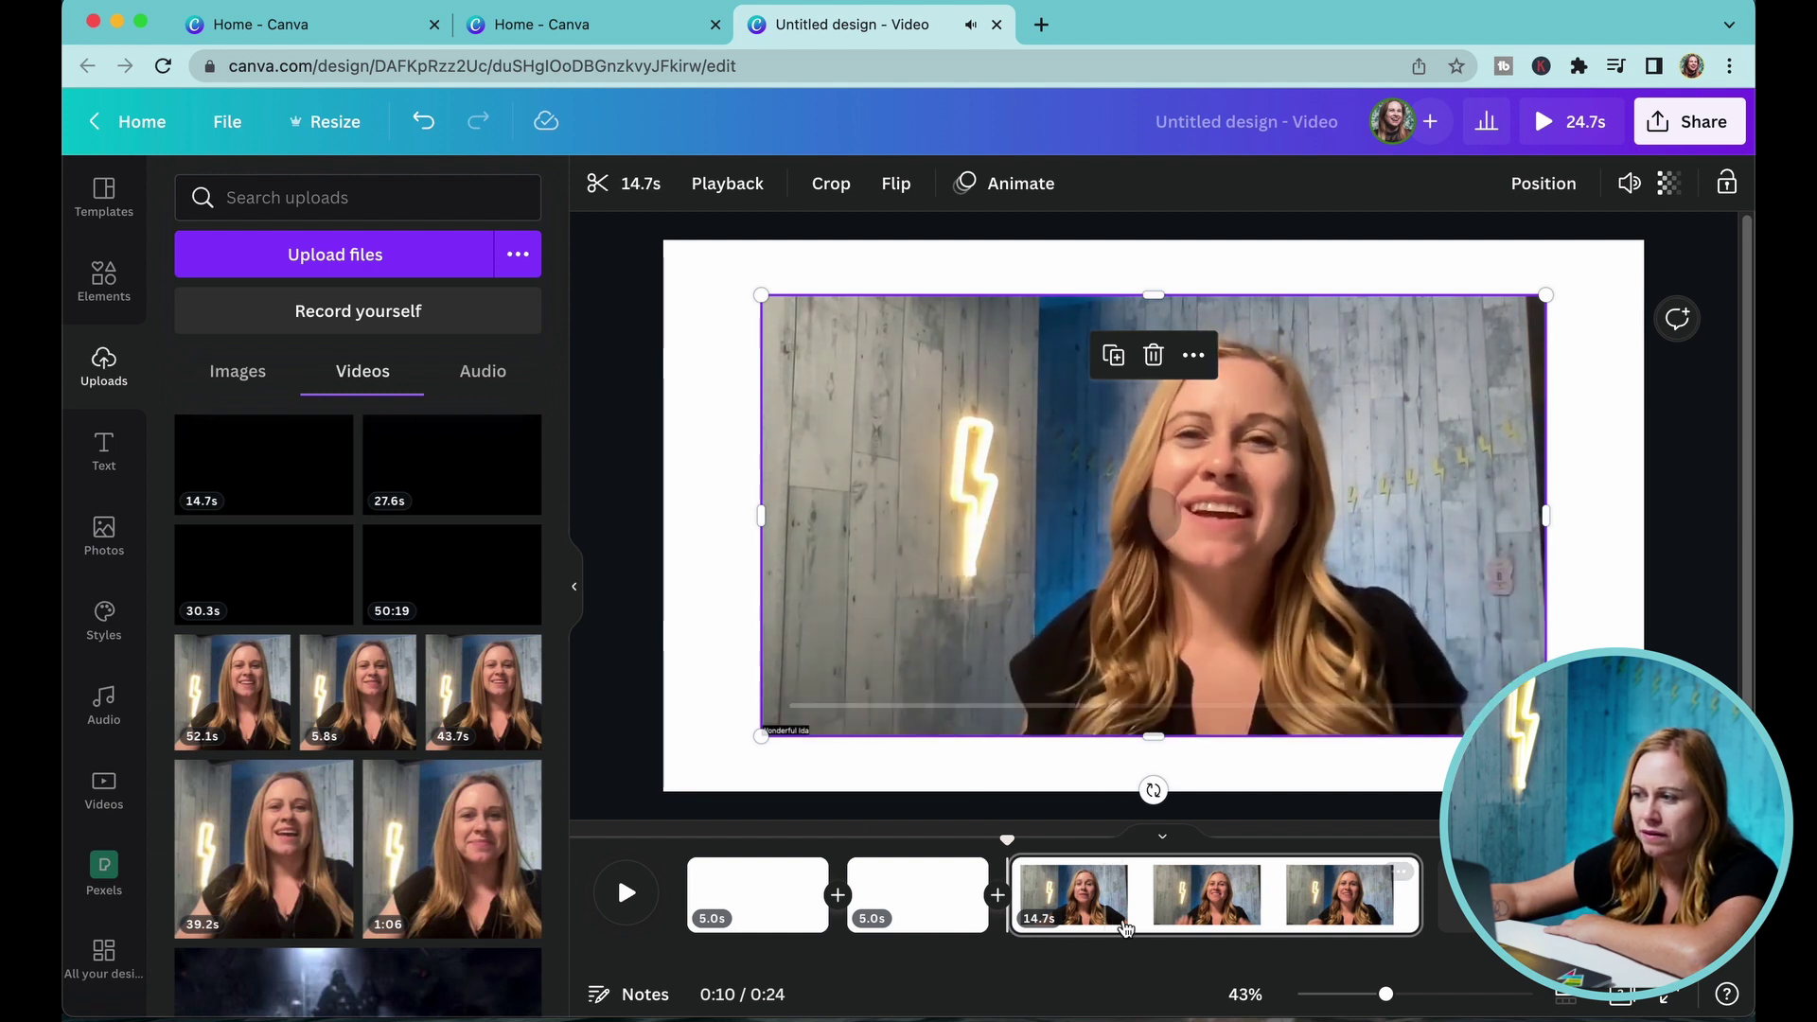
Pause the clip on the third page and enlarge it to fill the whole page
click(793, 705)
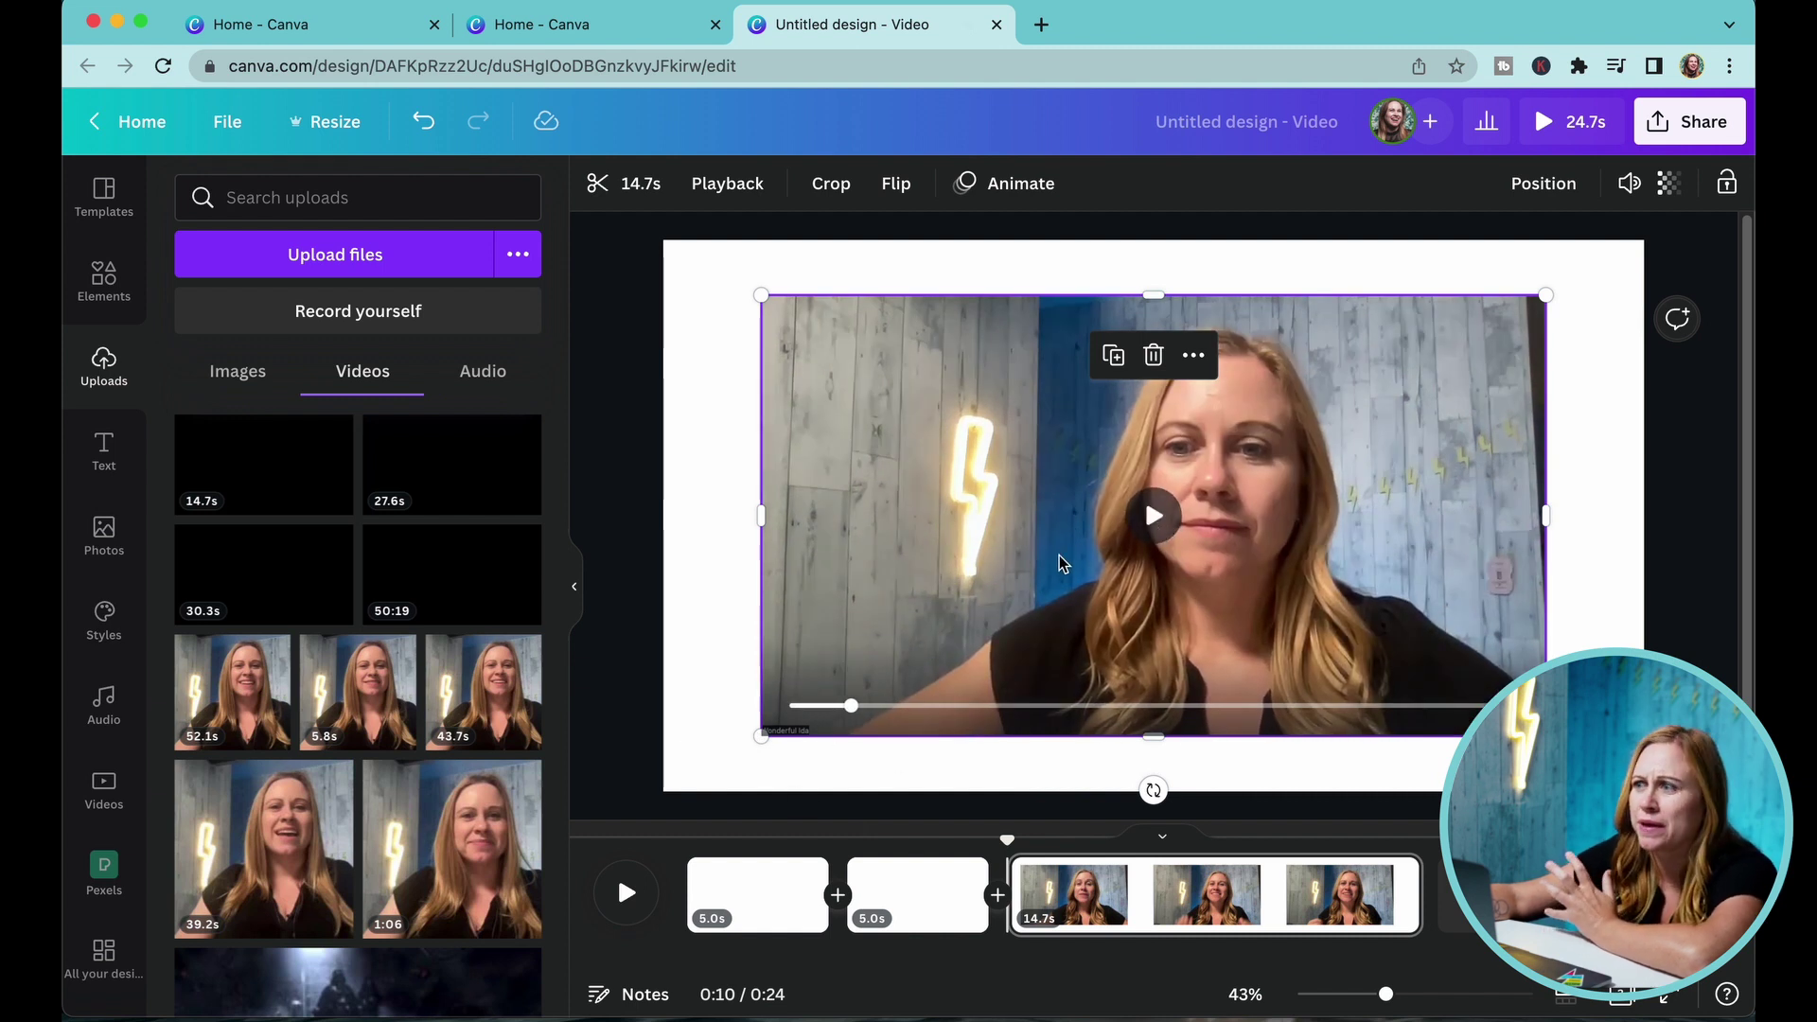
drag(762, 736, 662, 791)
drag(1545, 296, 1644, 240)
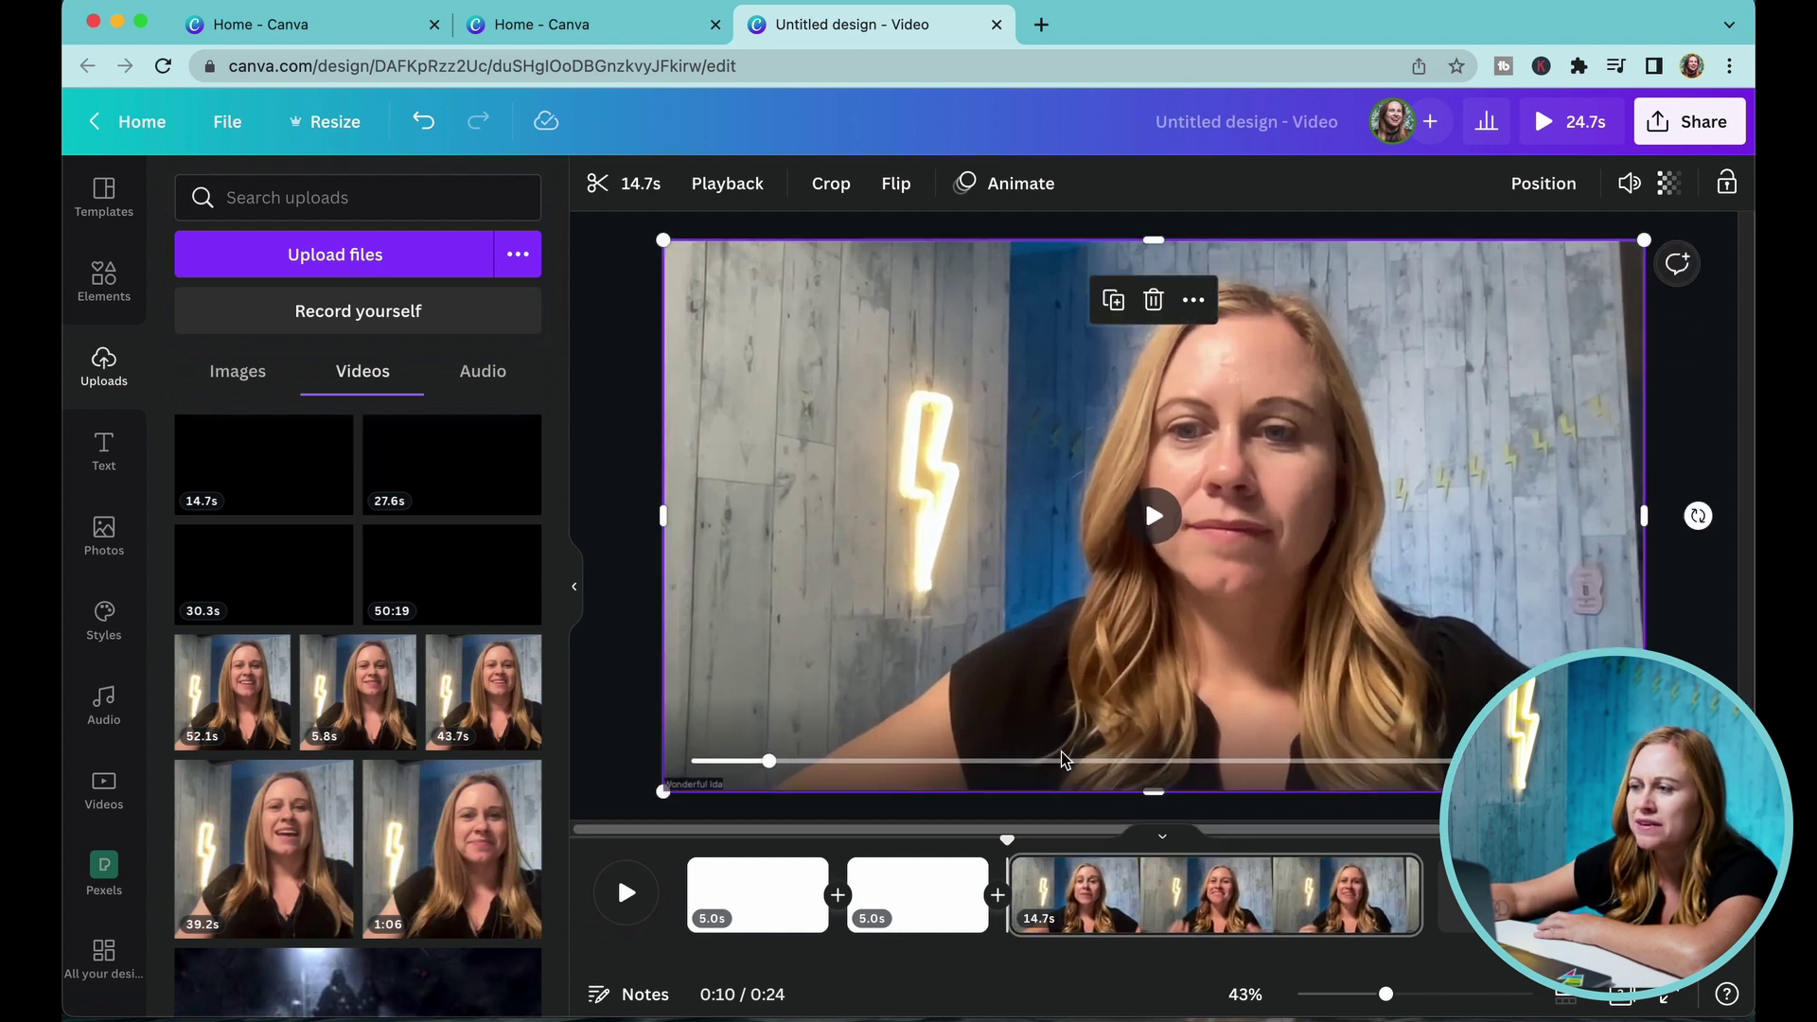
Play through the third page's clip and trim both its beginning and end to a length of 6.2 s
click(1161, 534)
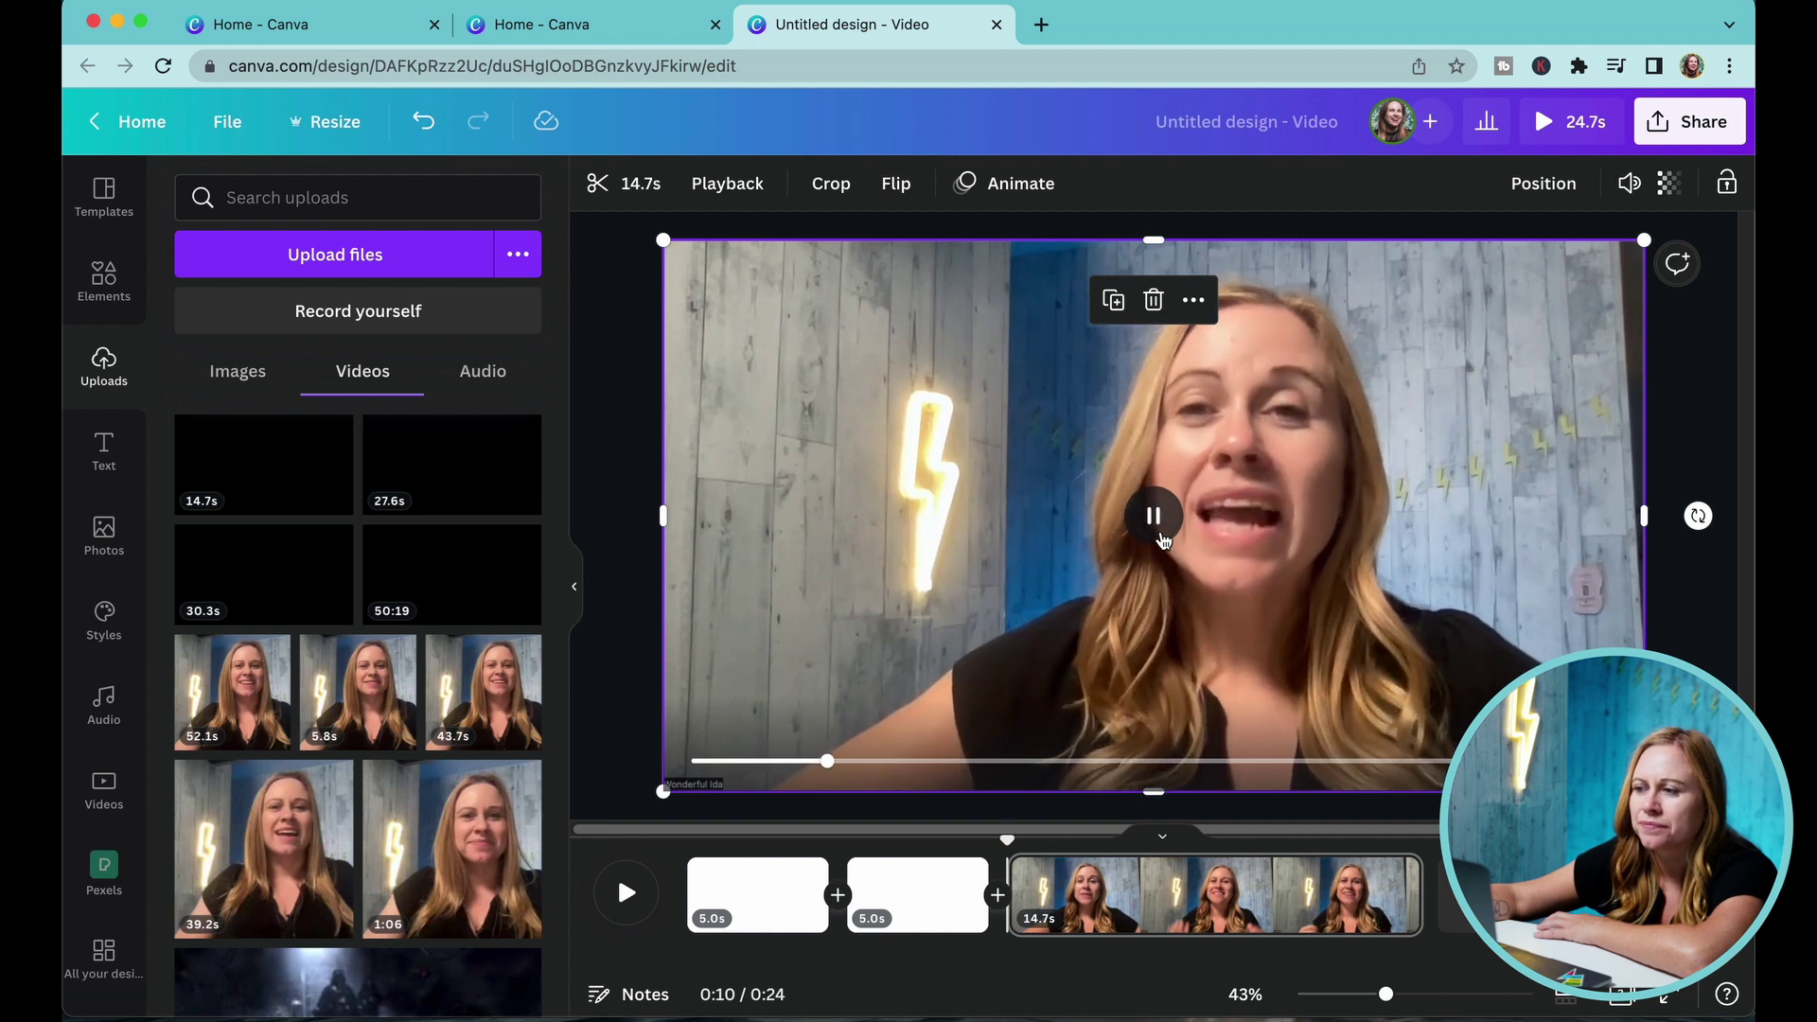
click(1161, 535)
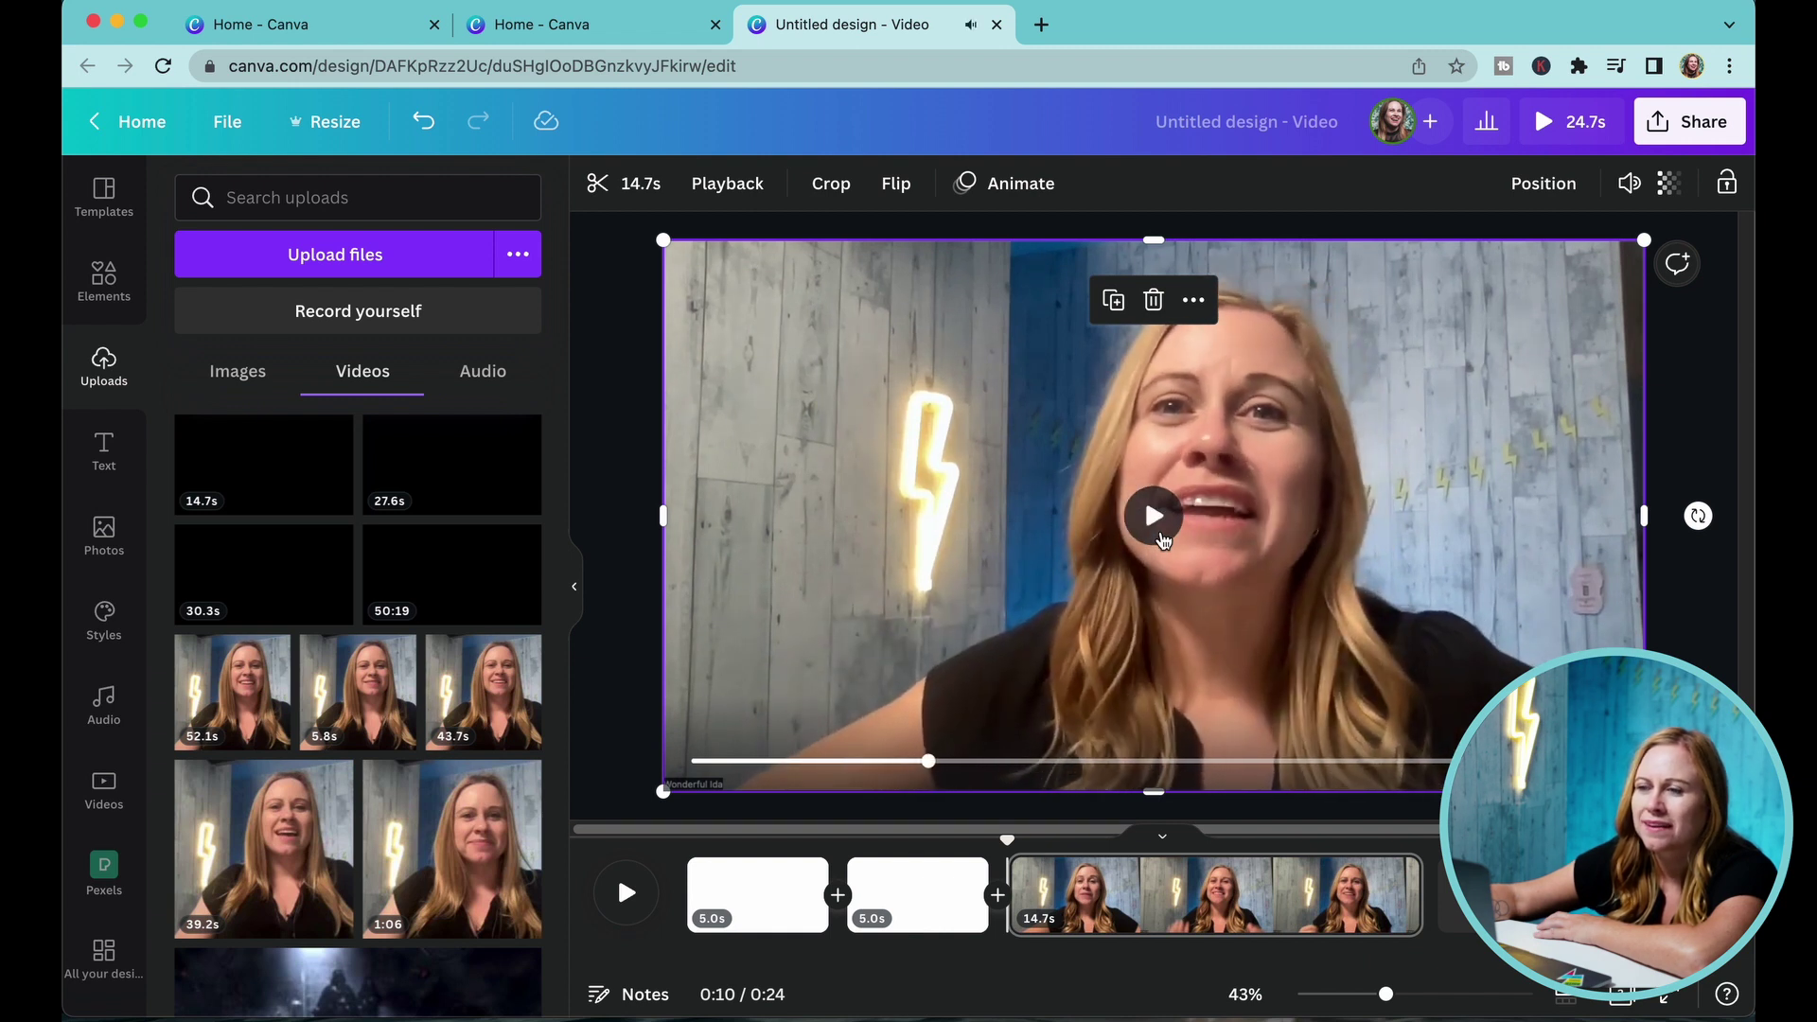
click(1161, 535)
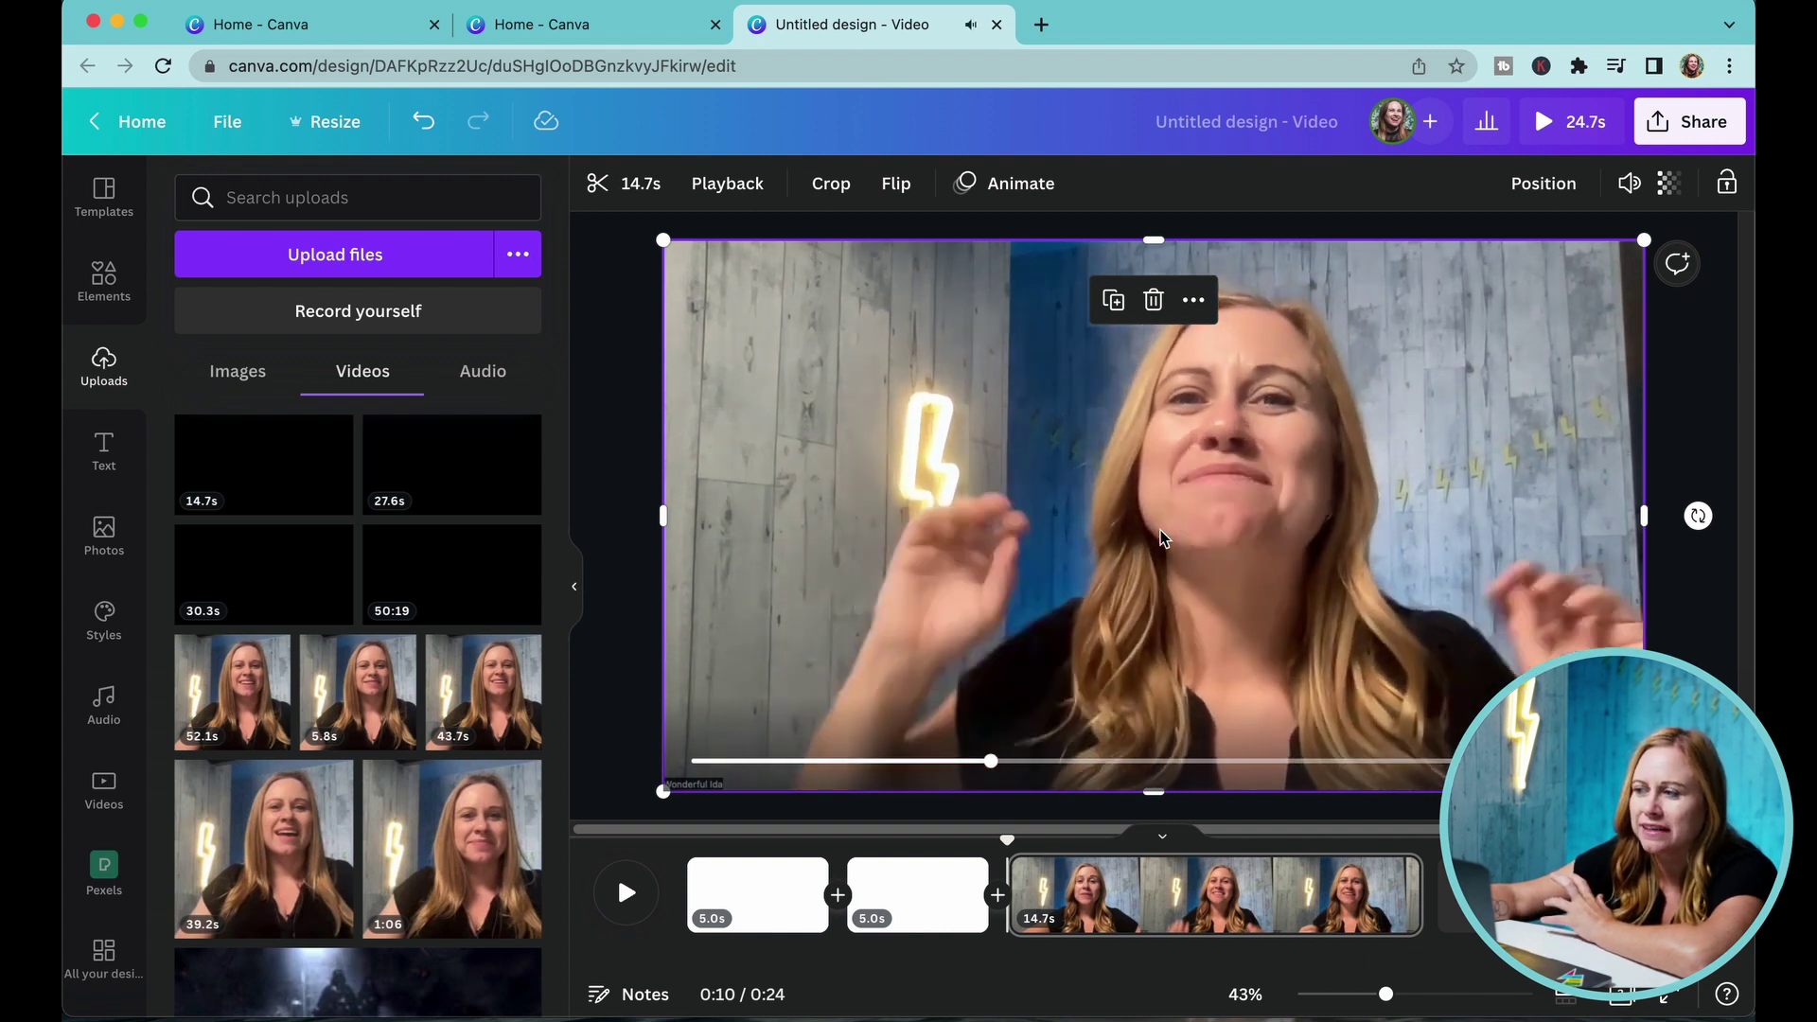
click(1160, 530)
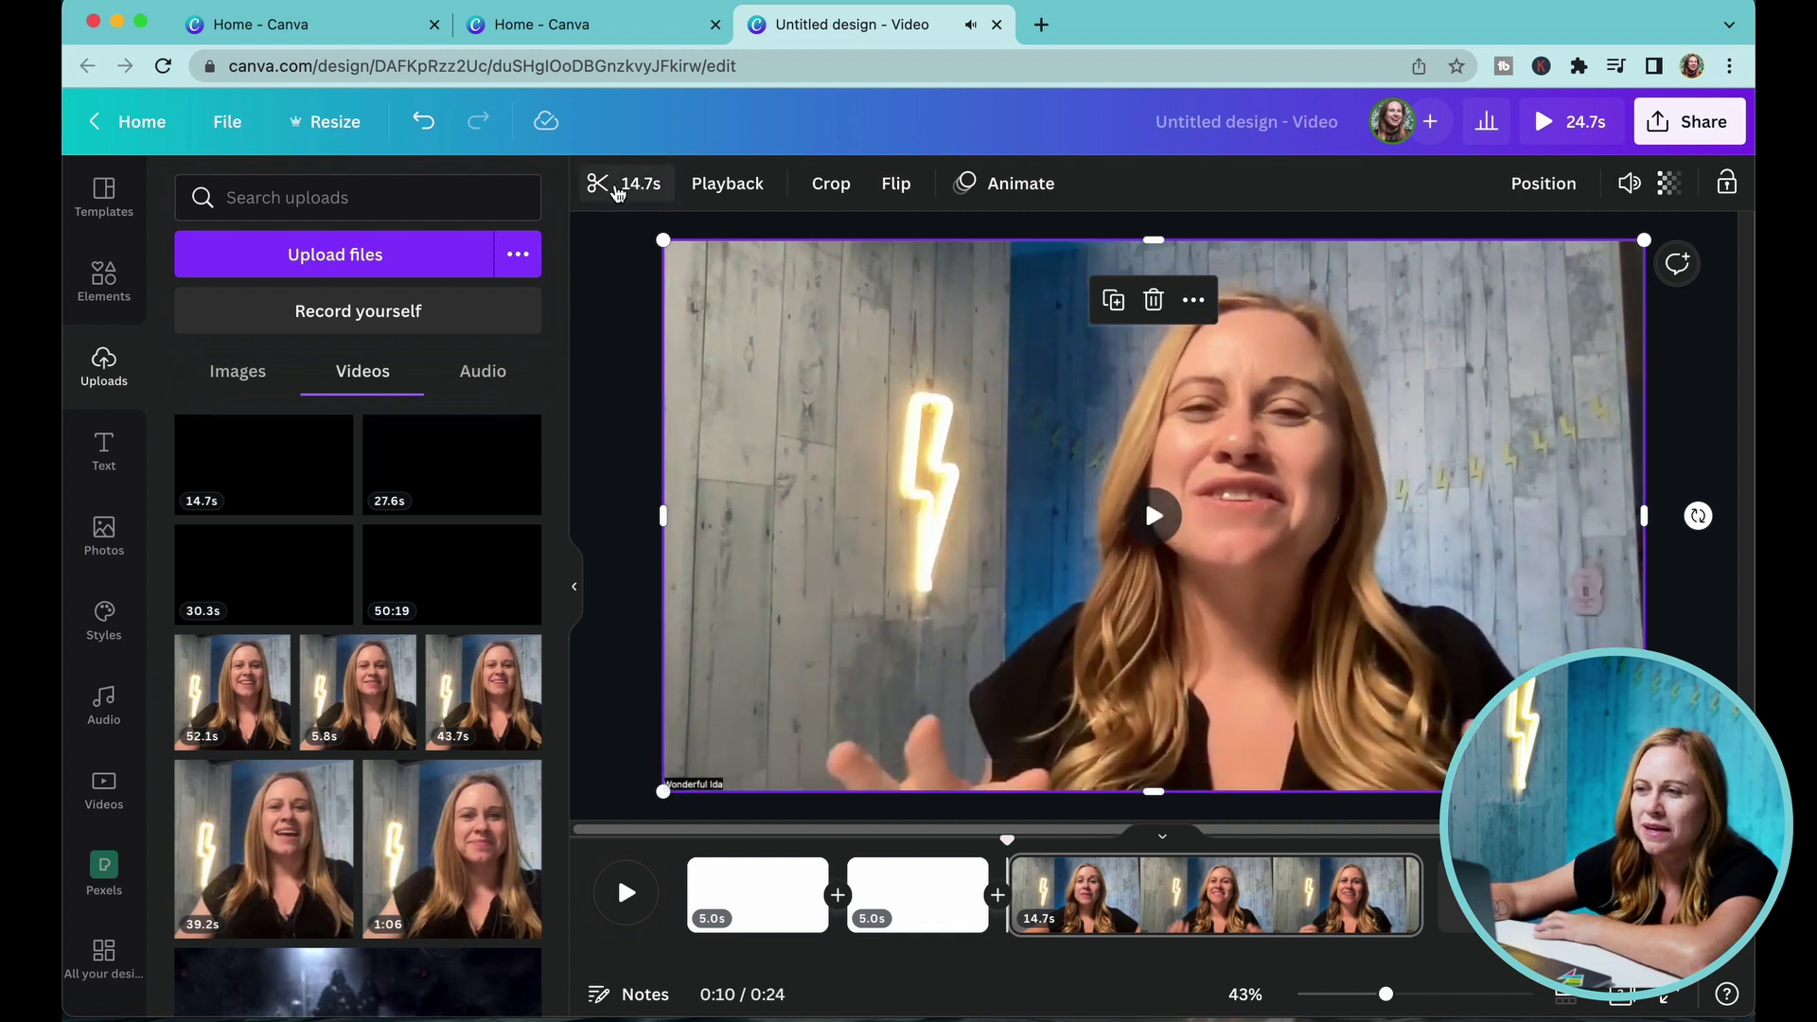
click(628, 187)
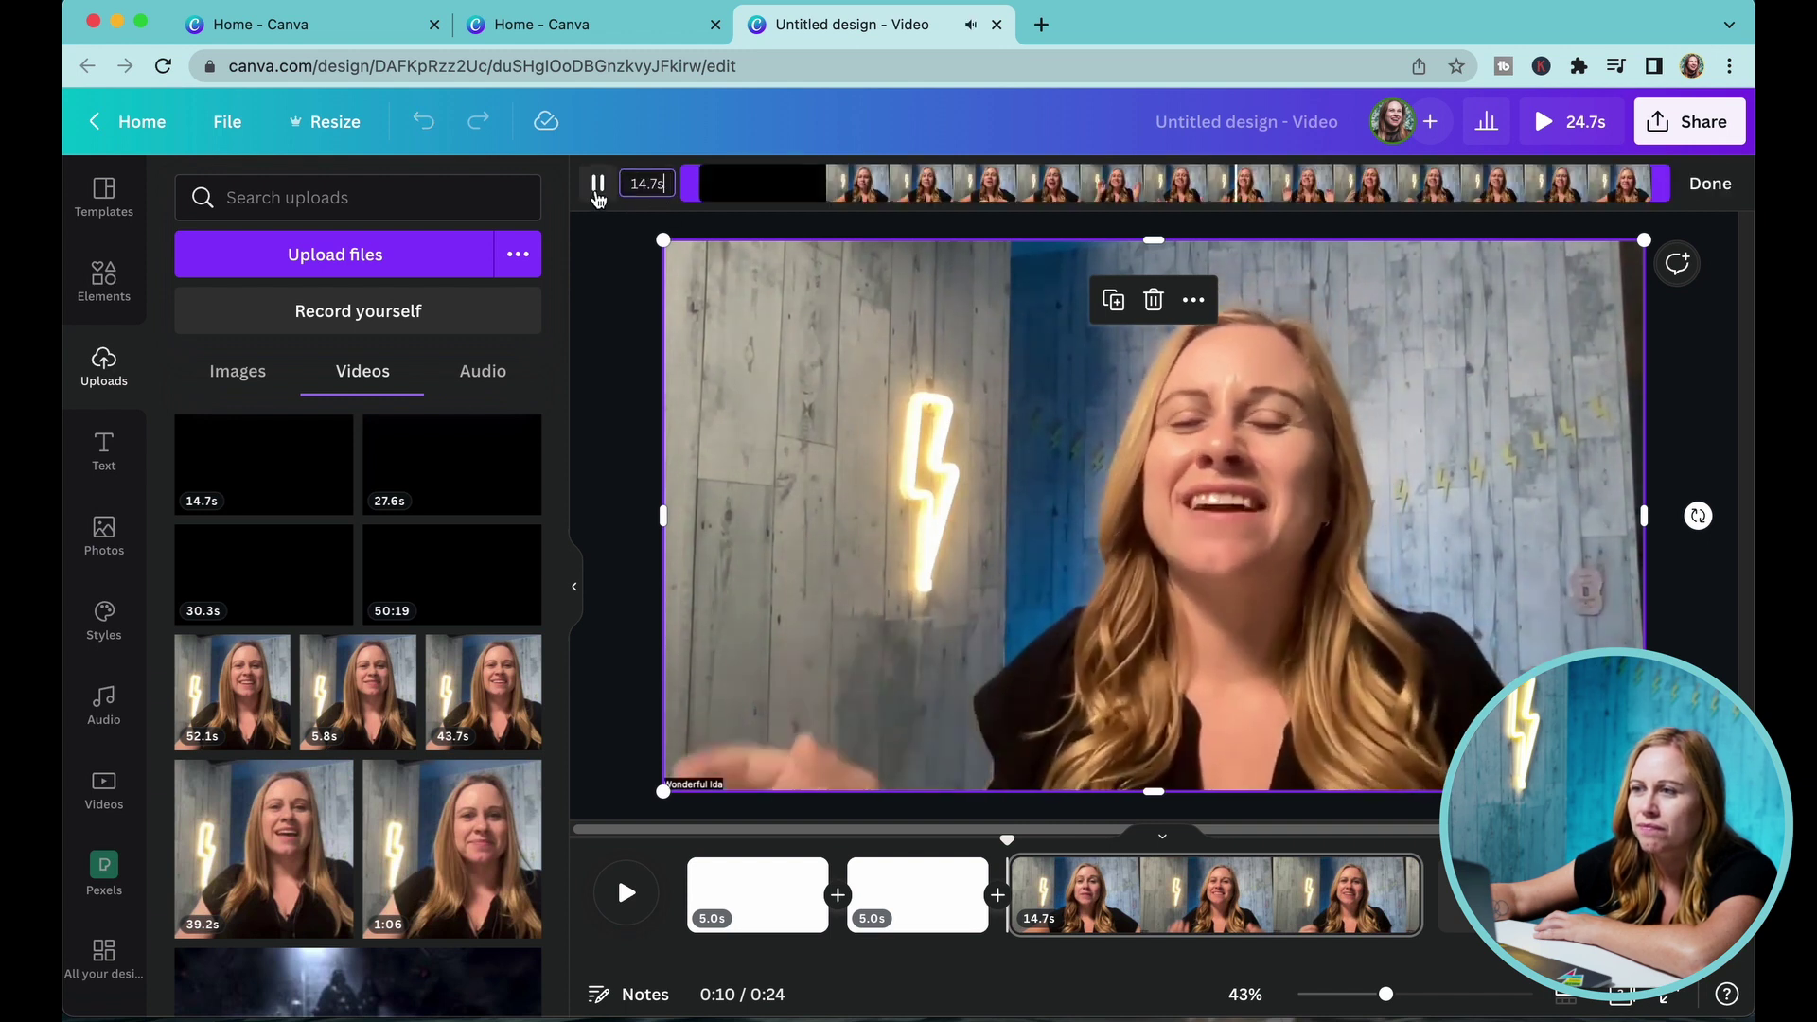
drag(691, 183, 1049, 180)
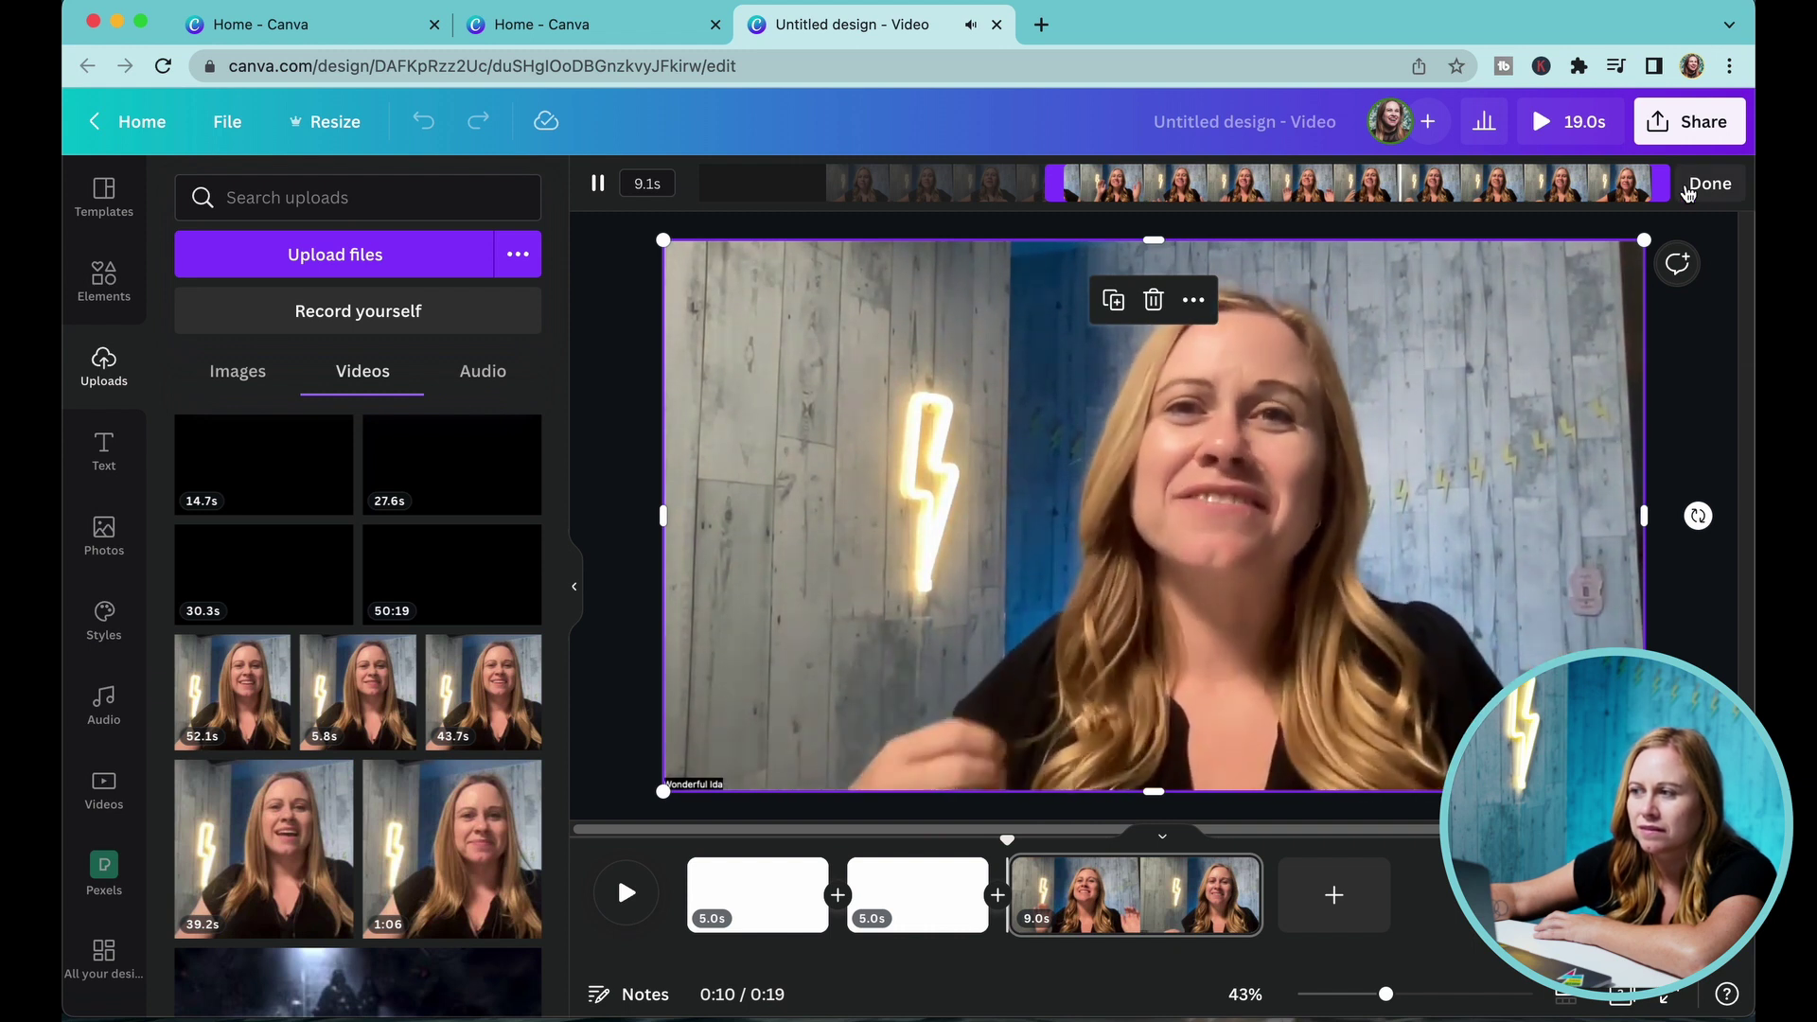
drag(1644, 186, 1435, 195)
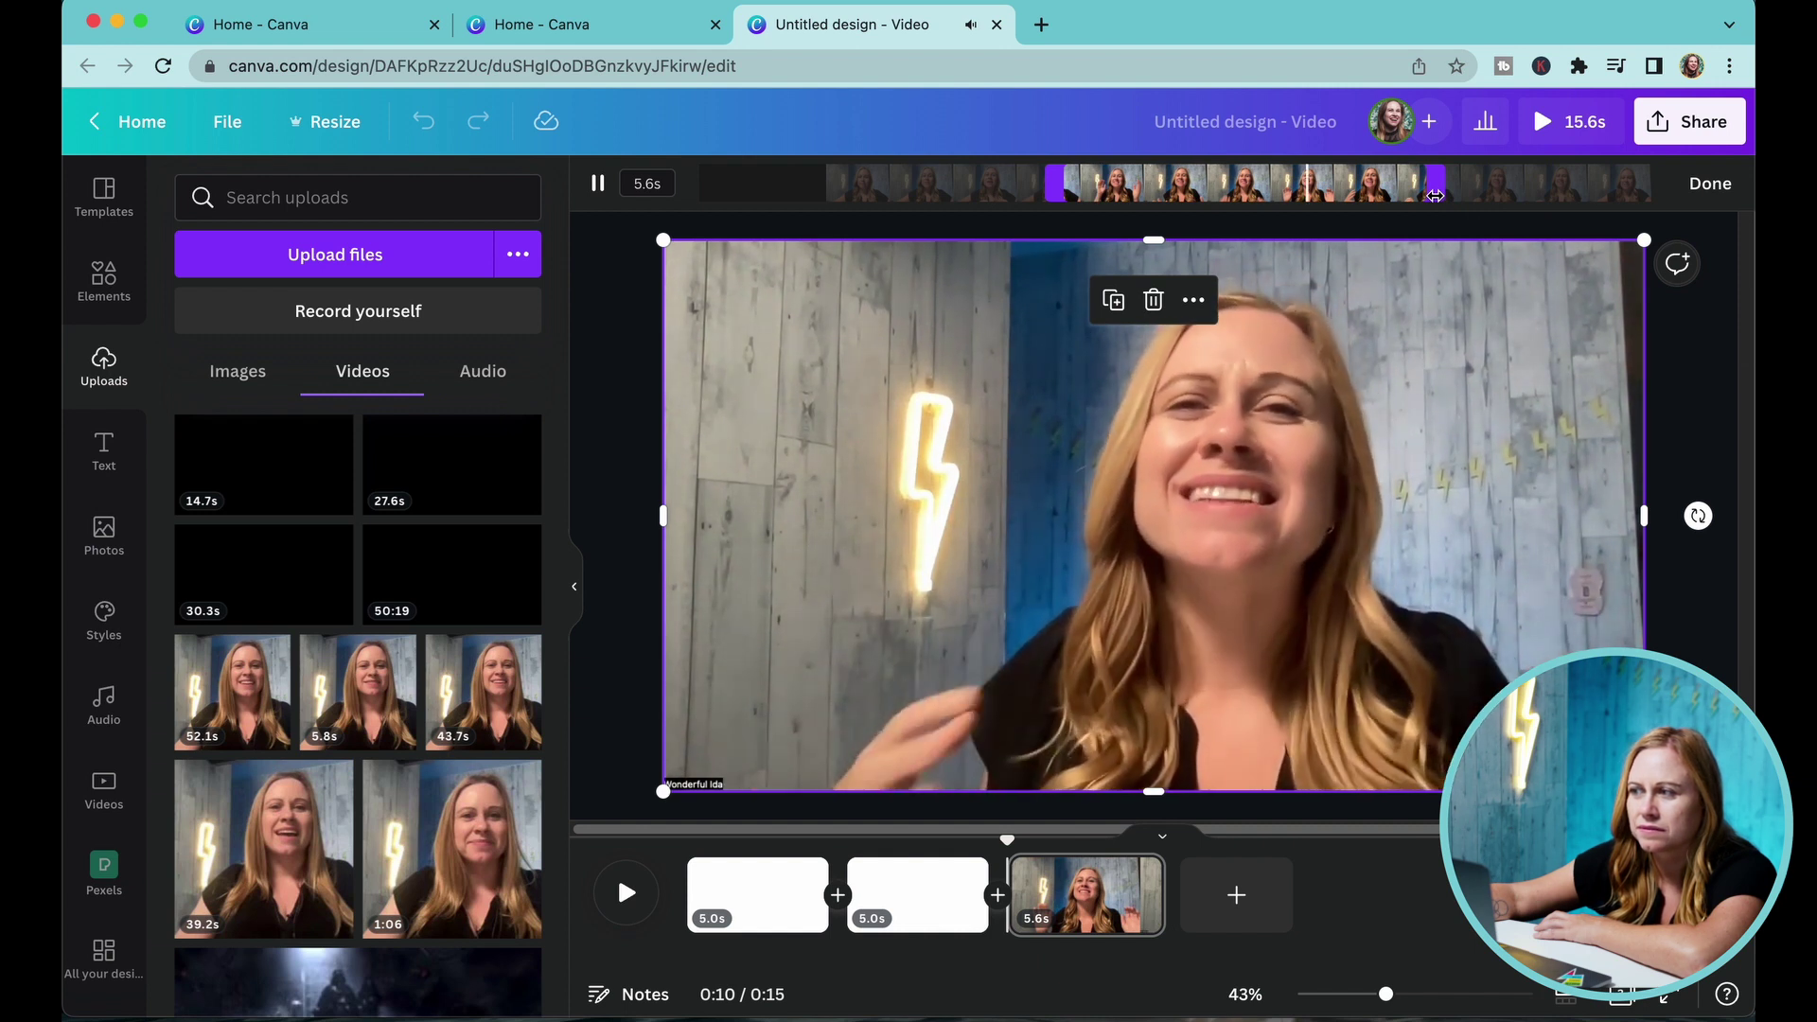
drag(1436, 195, 1478, 185)
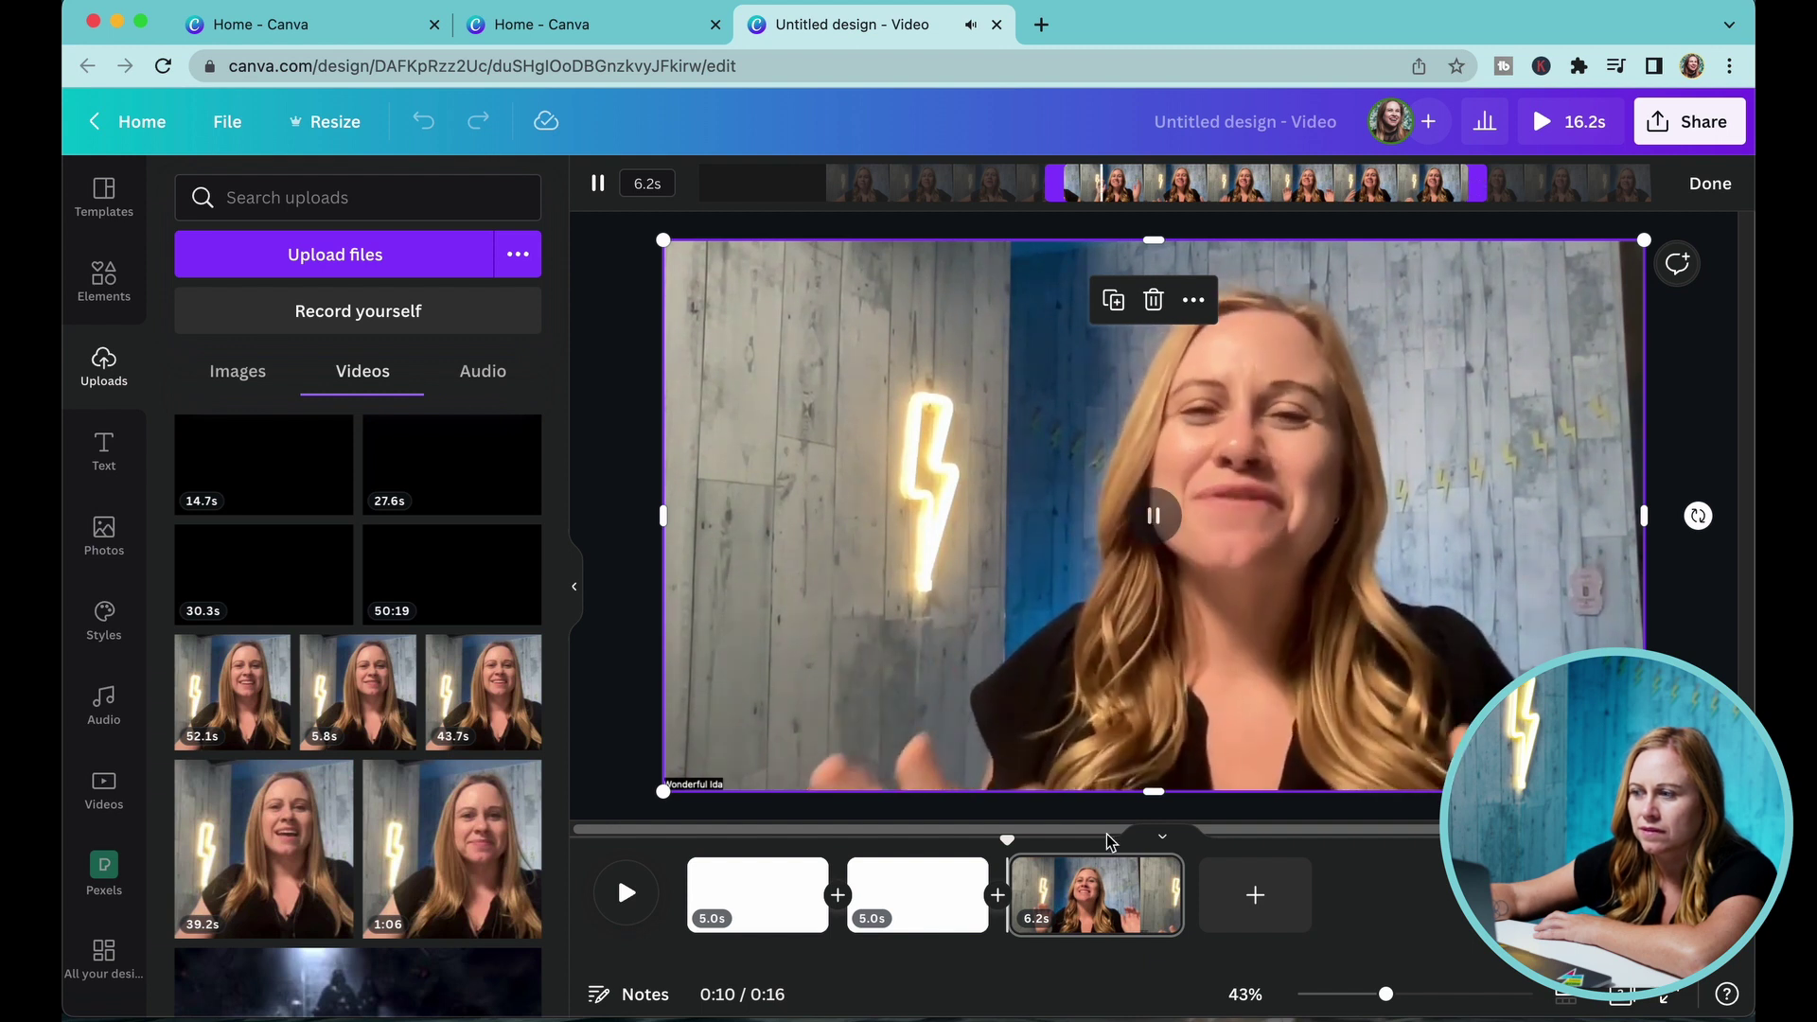
click(597, 559)
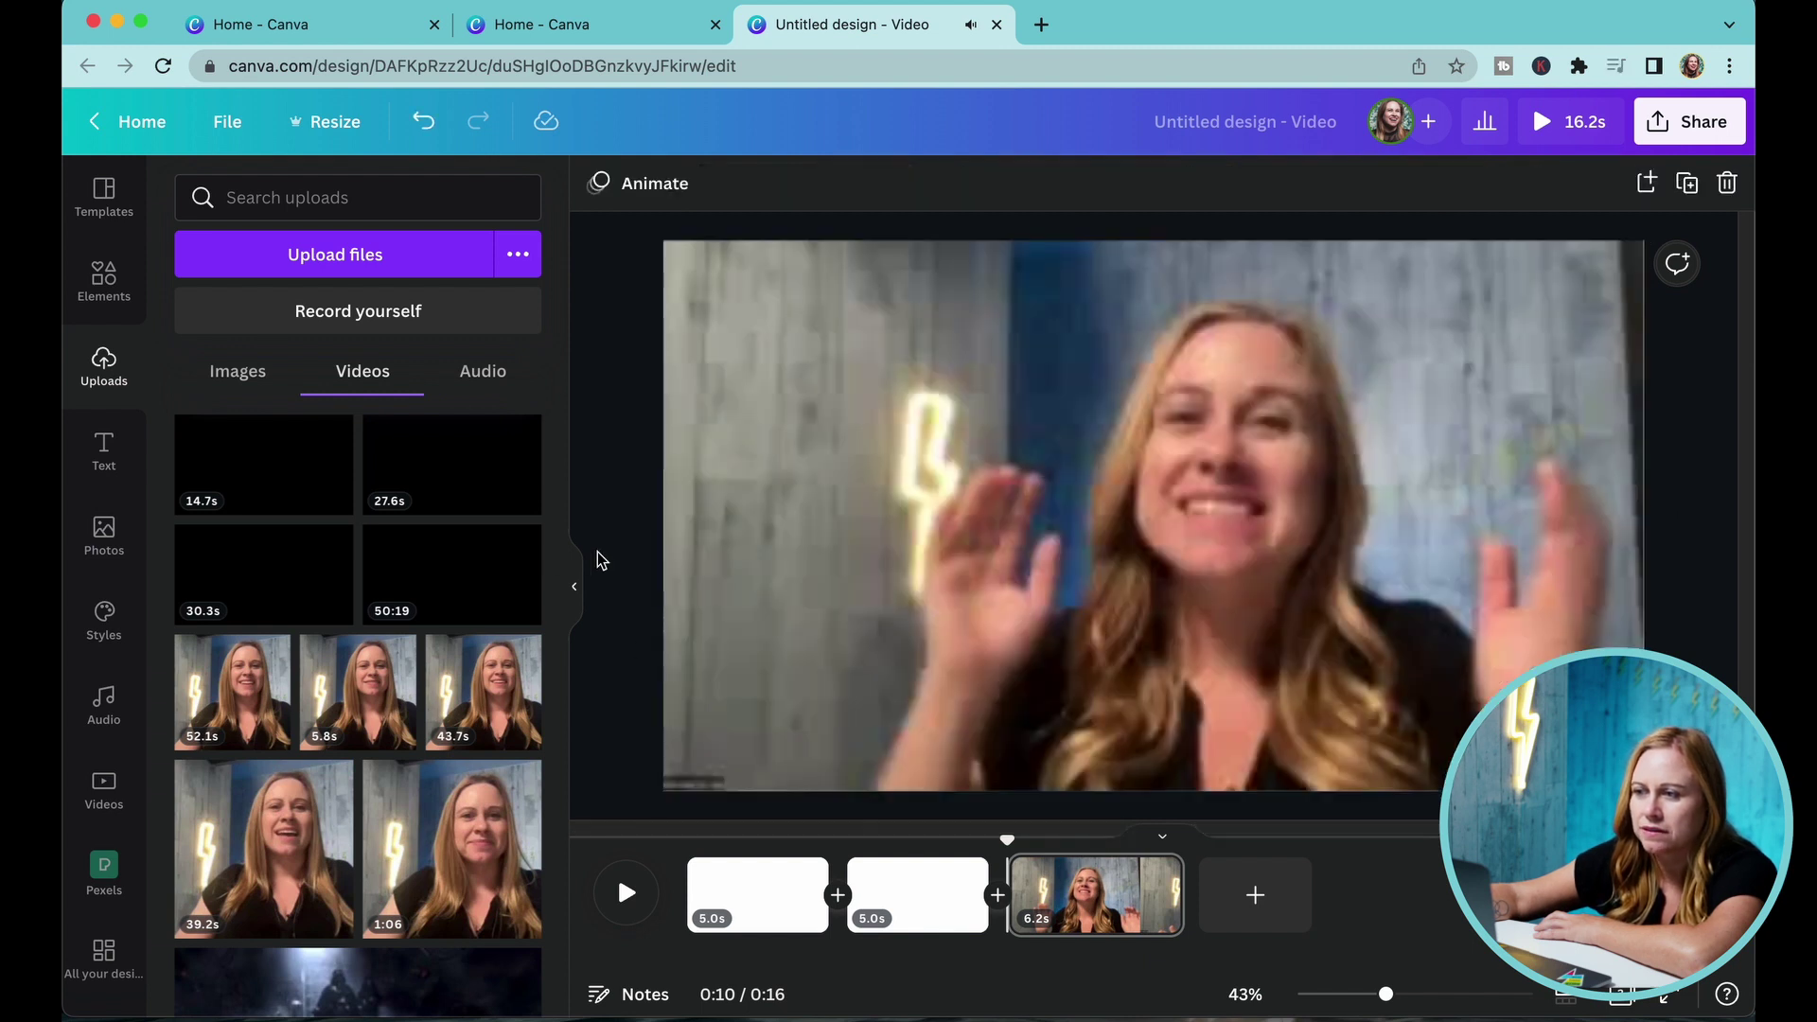
Place the uploaded 30.3 s clip on the blank second page and enlarge it to fill the page
click(916, 899)
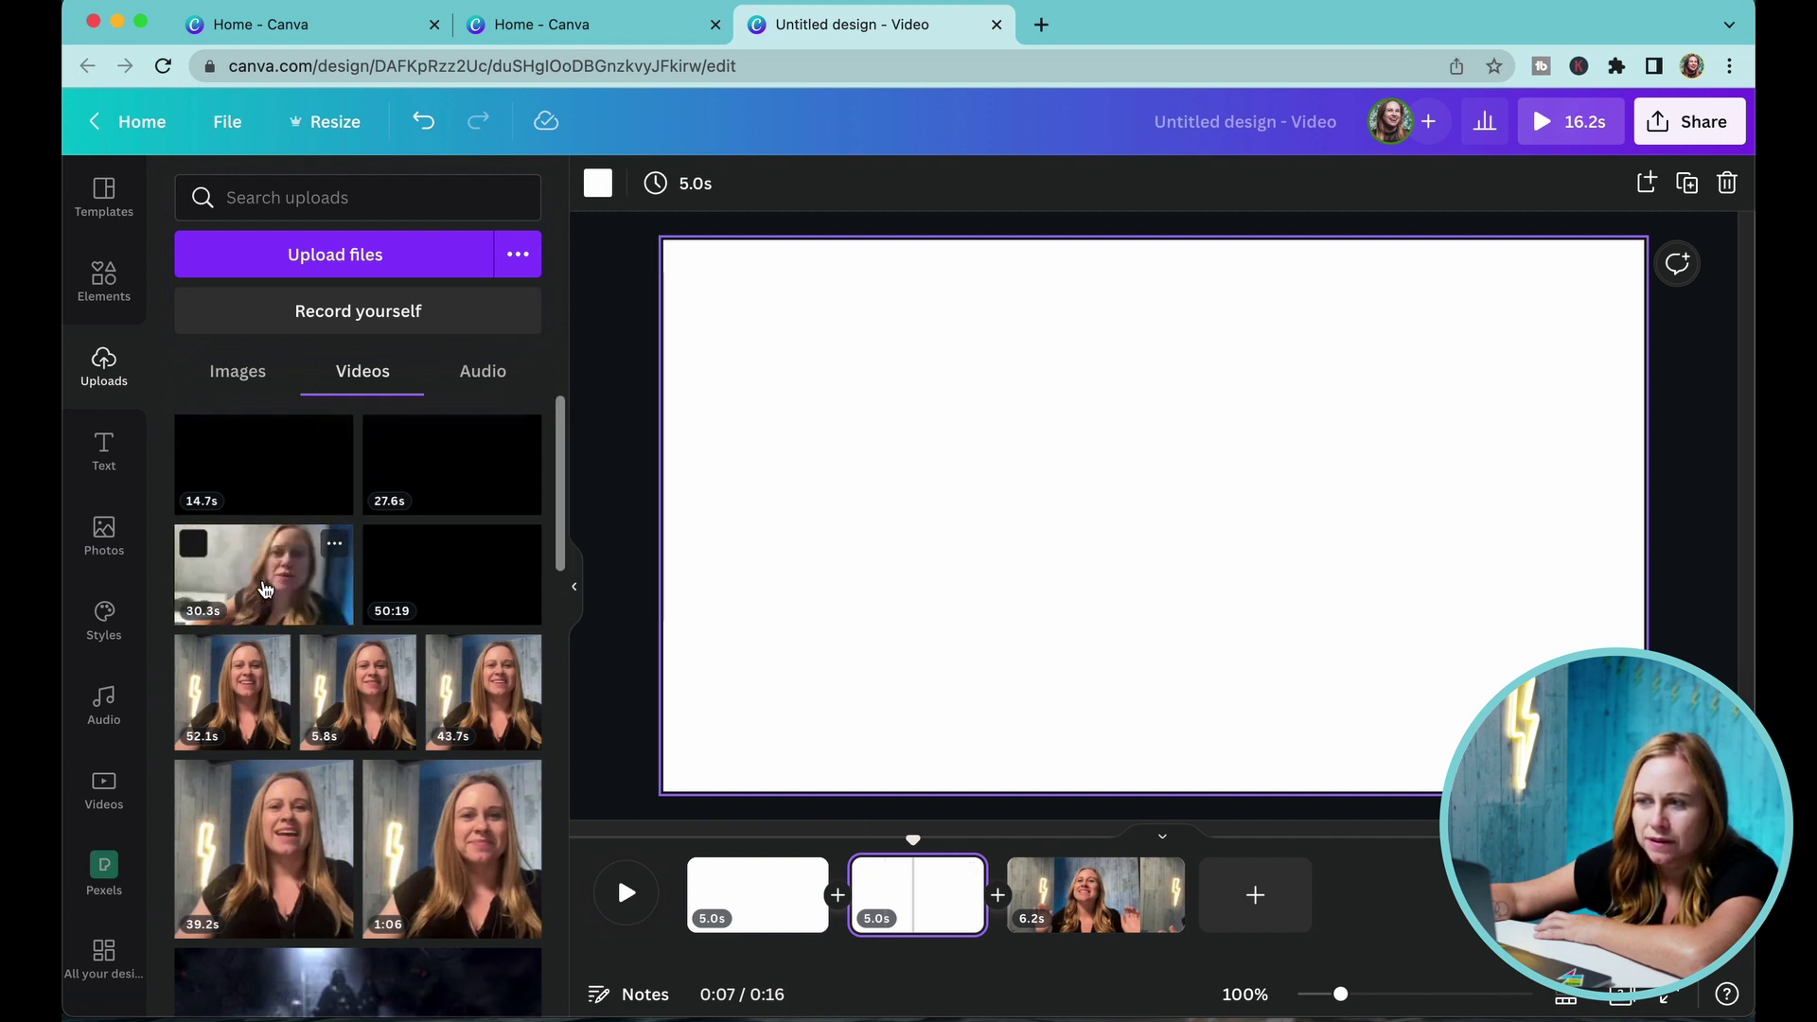
drag(265, 590, 754, 413)
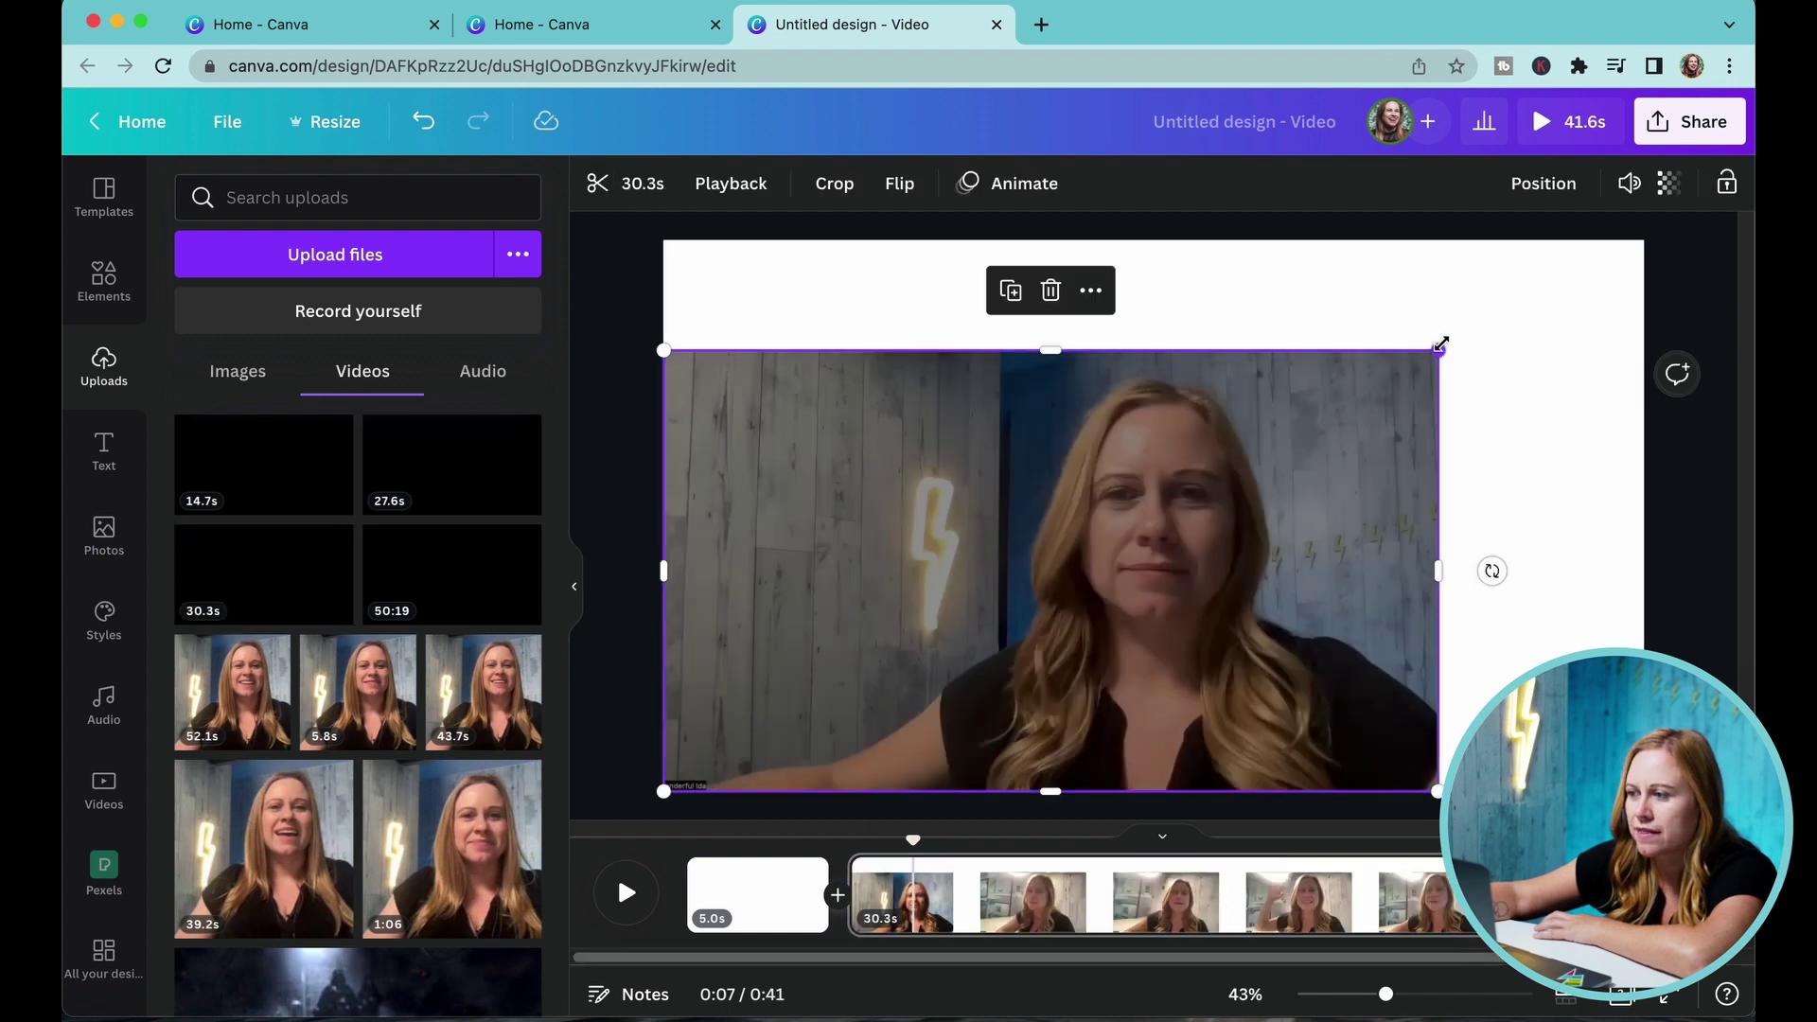
drag(1438, 345, 1643, 236)
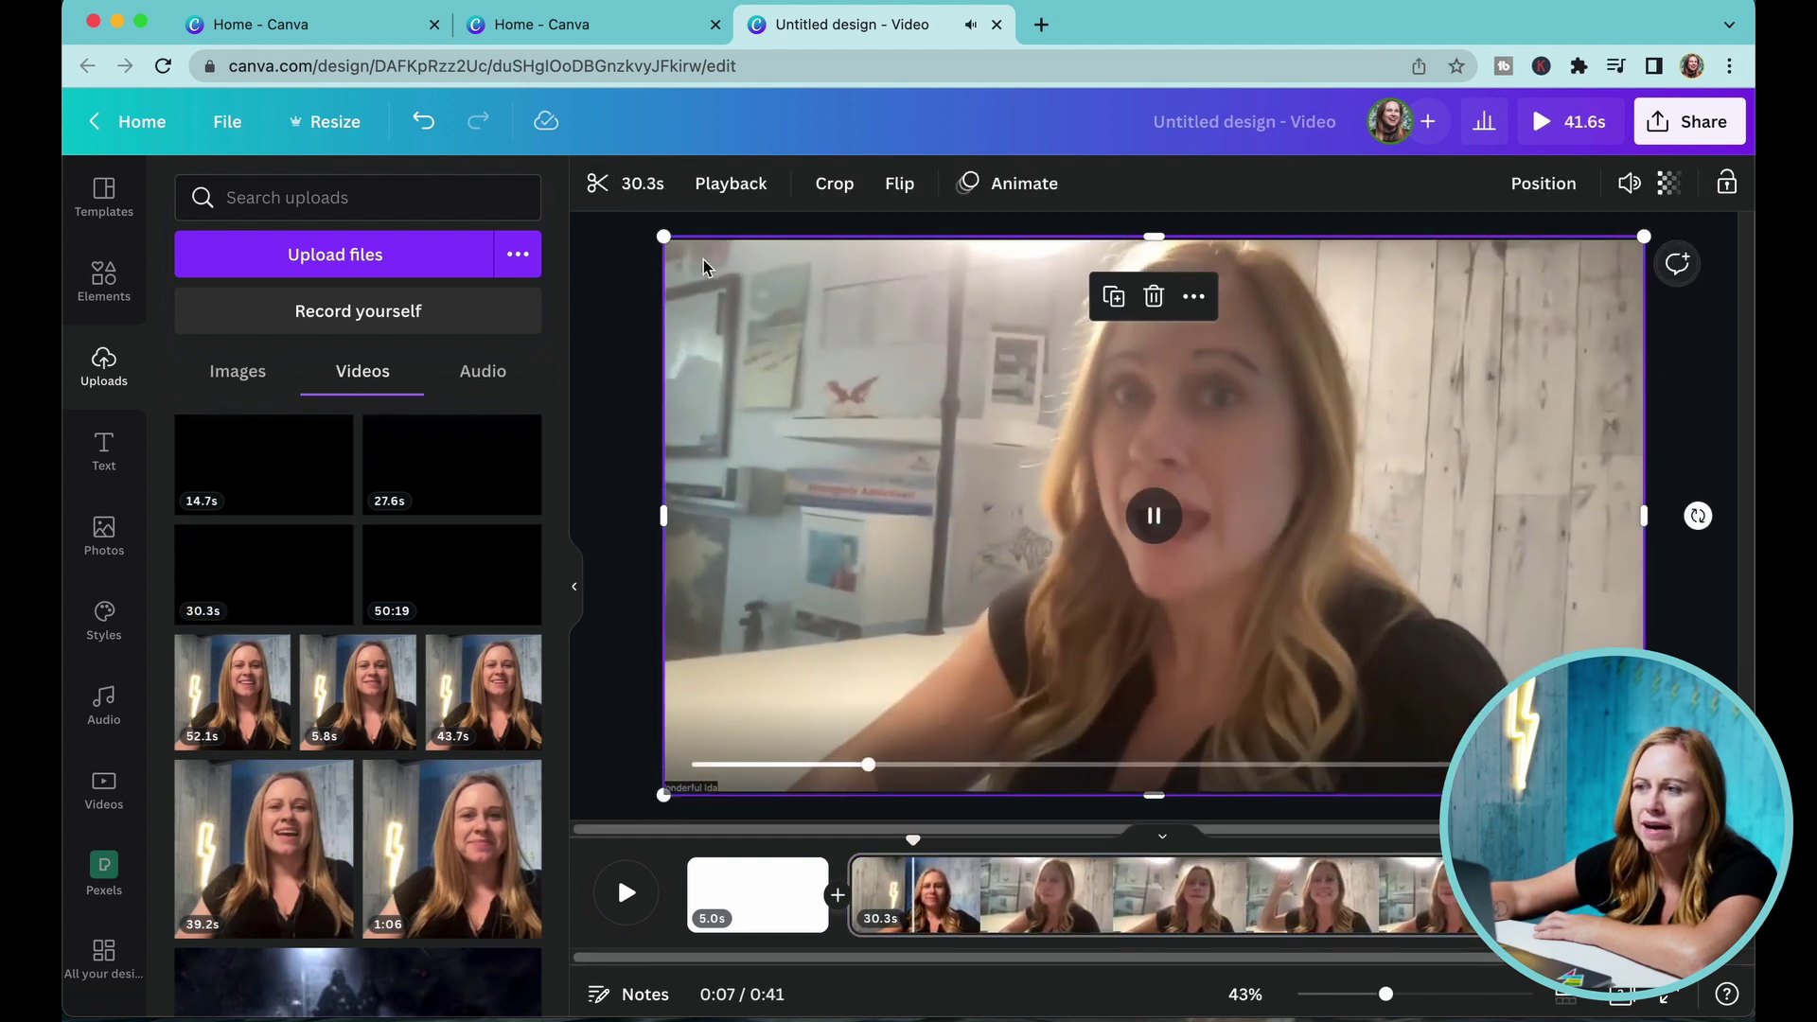
Trim the second page's clip to 5.0 s, keeping a section from the later part of the recording
click(636, 187)
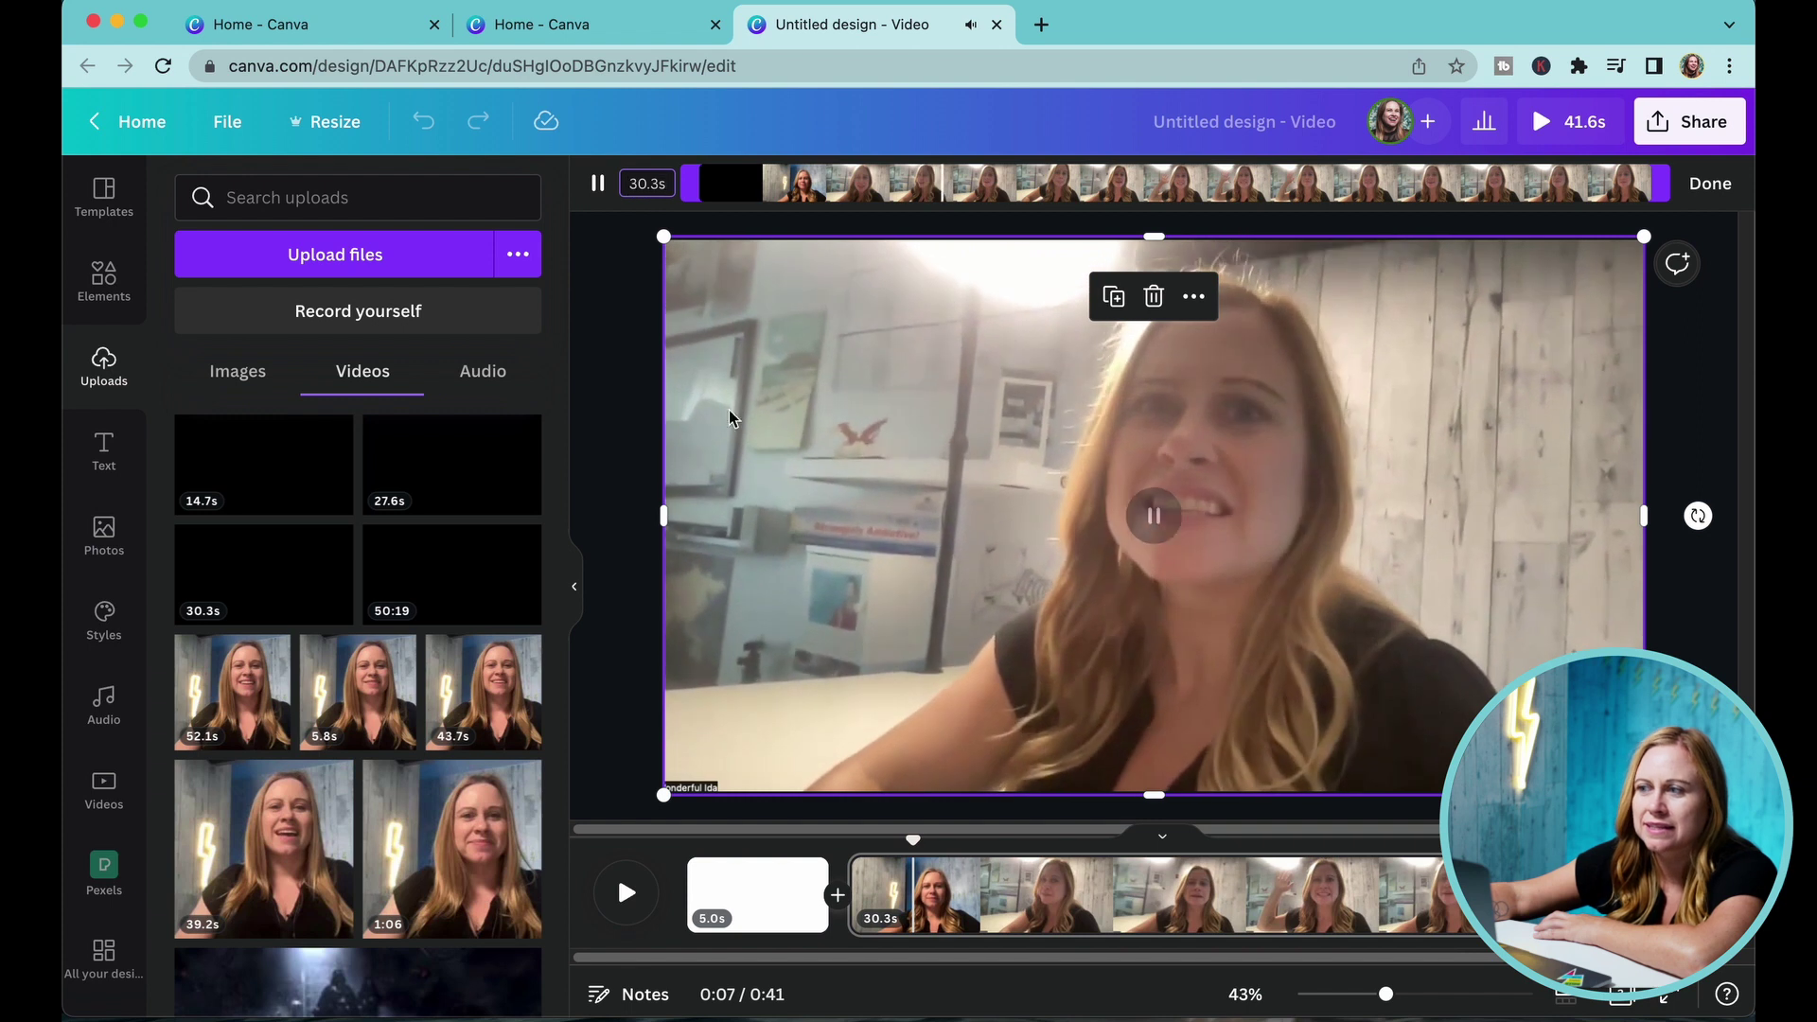
text(5)
key(Return)
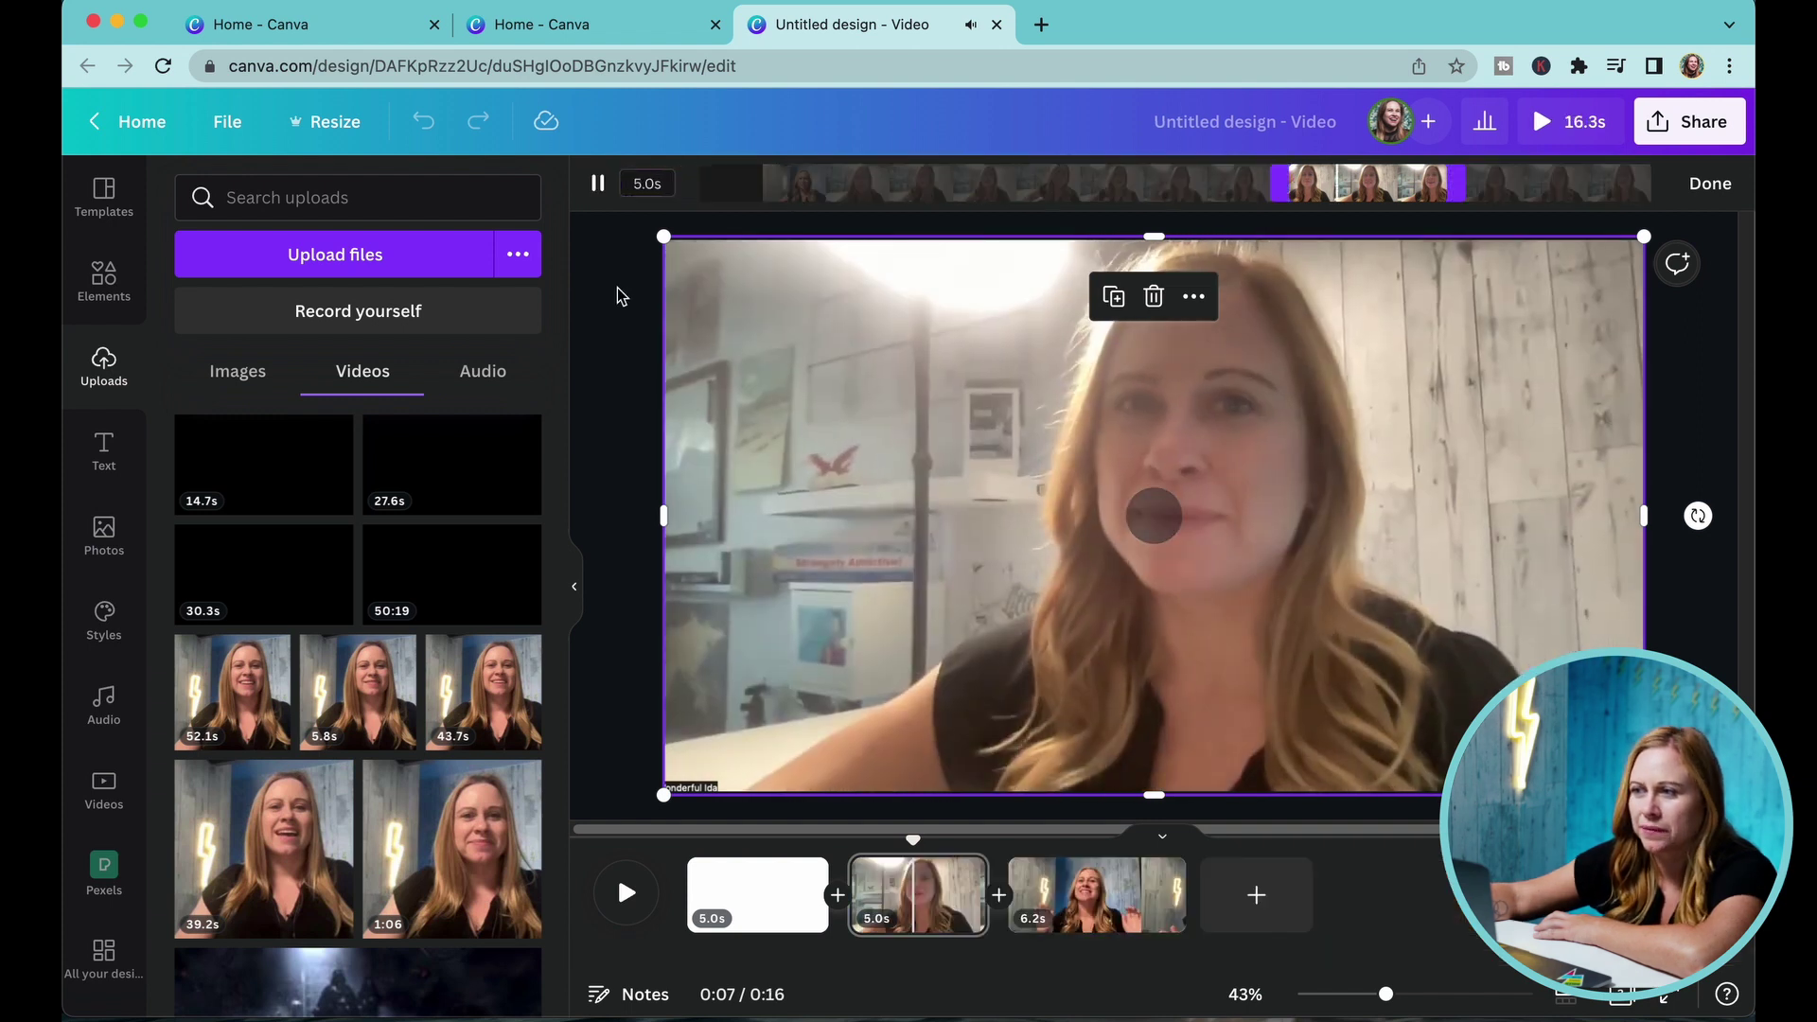
key(Escape)
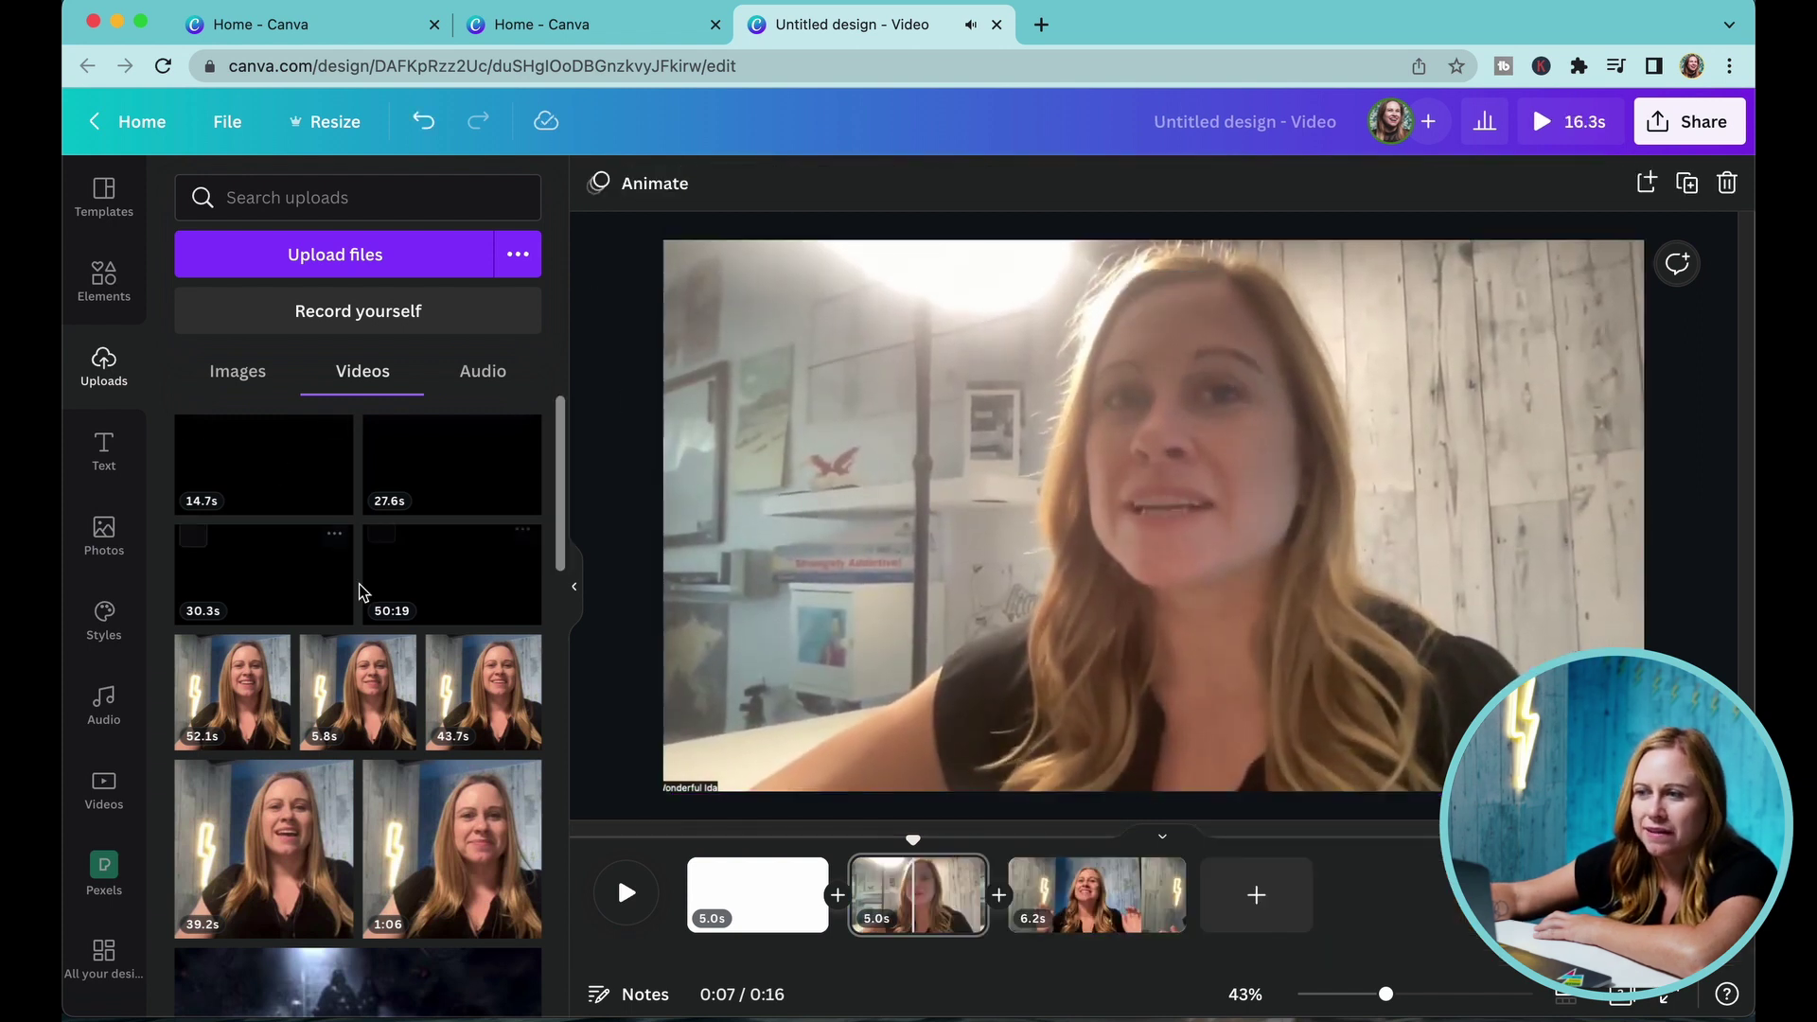
Place the uploaded 27.6 s clip on the first page, filling the page, and trim it to 8.6 s
drag(397, 492, 498, 508)
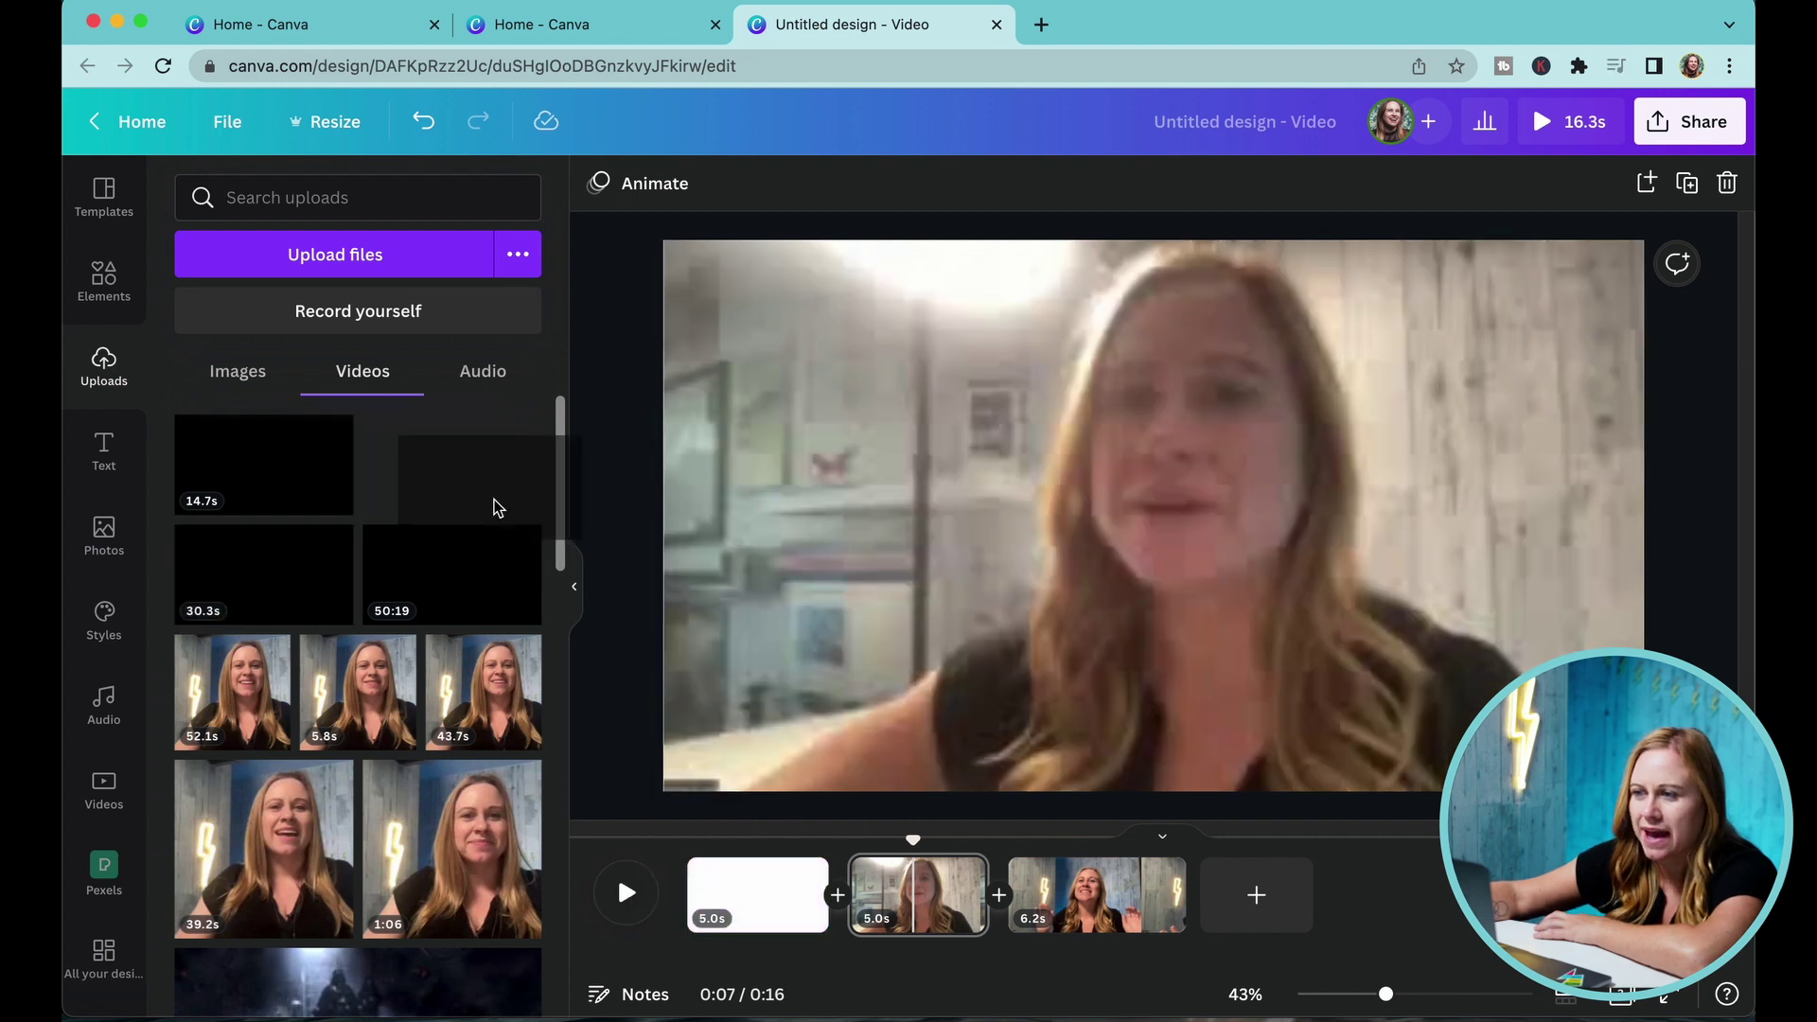
click(761, 885)
drag(438, 417, 916, 393)
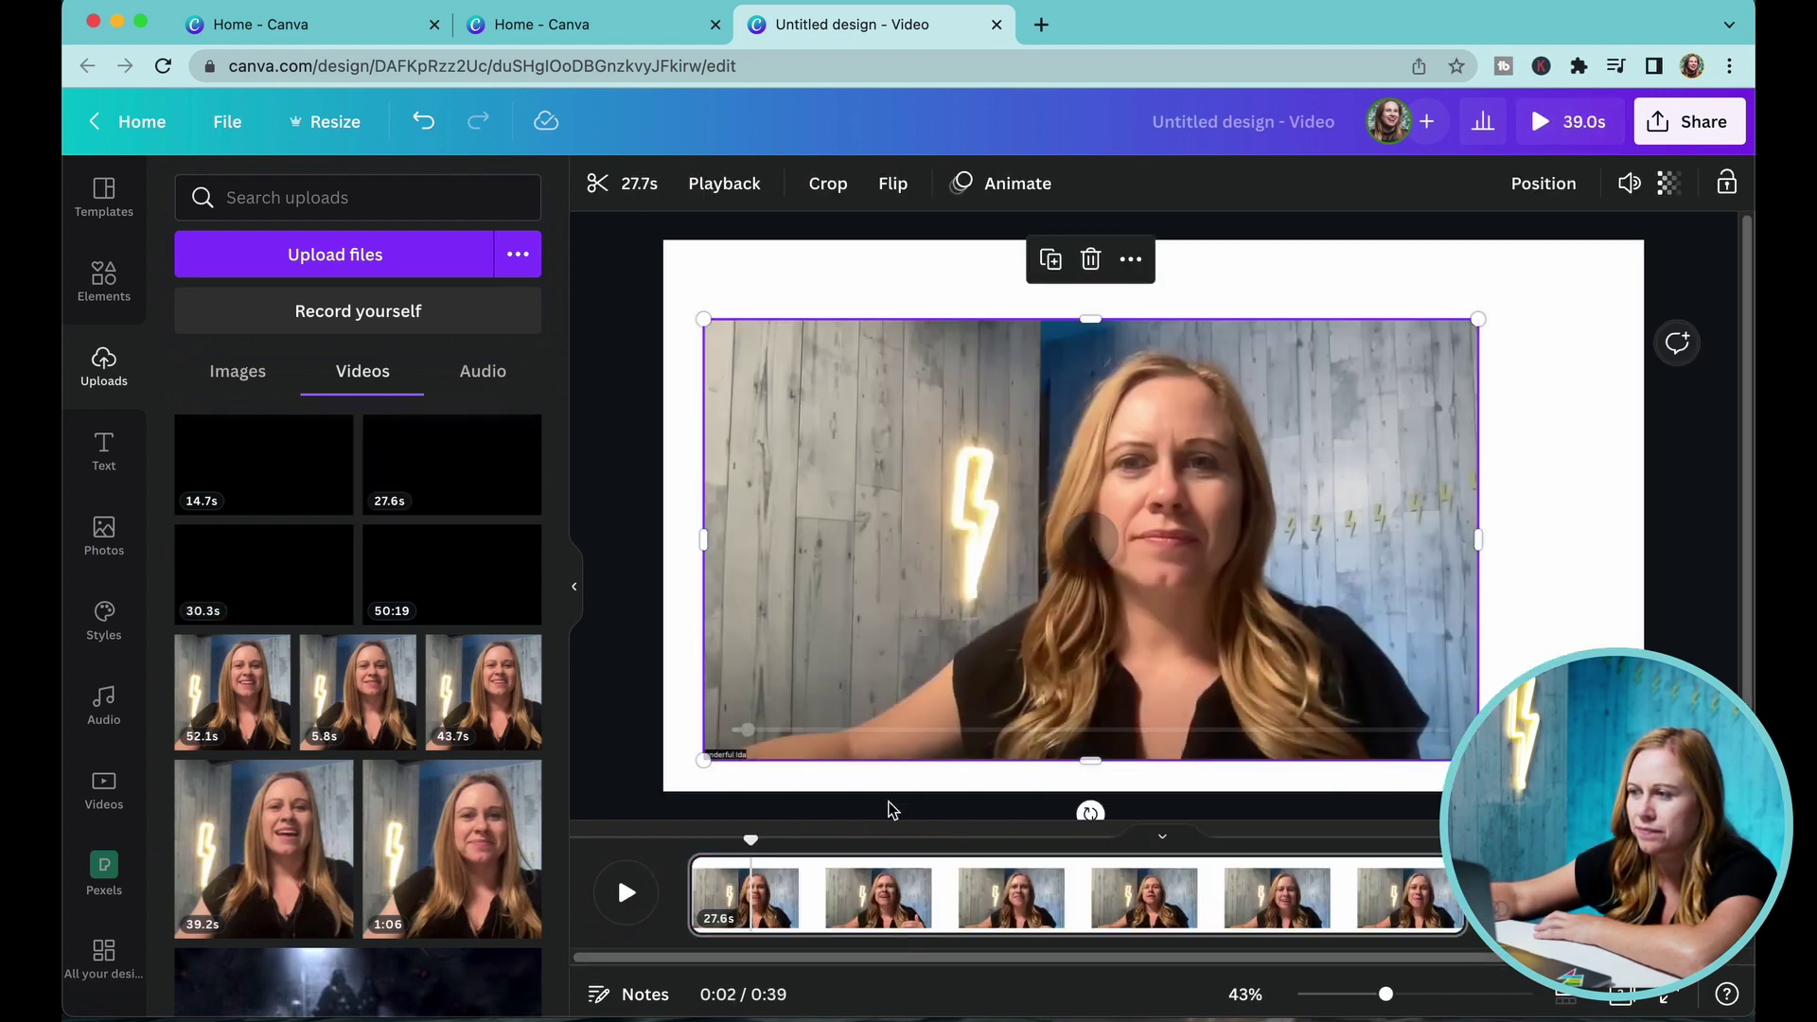
drag(1478, 319, 1615, 249)
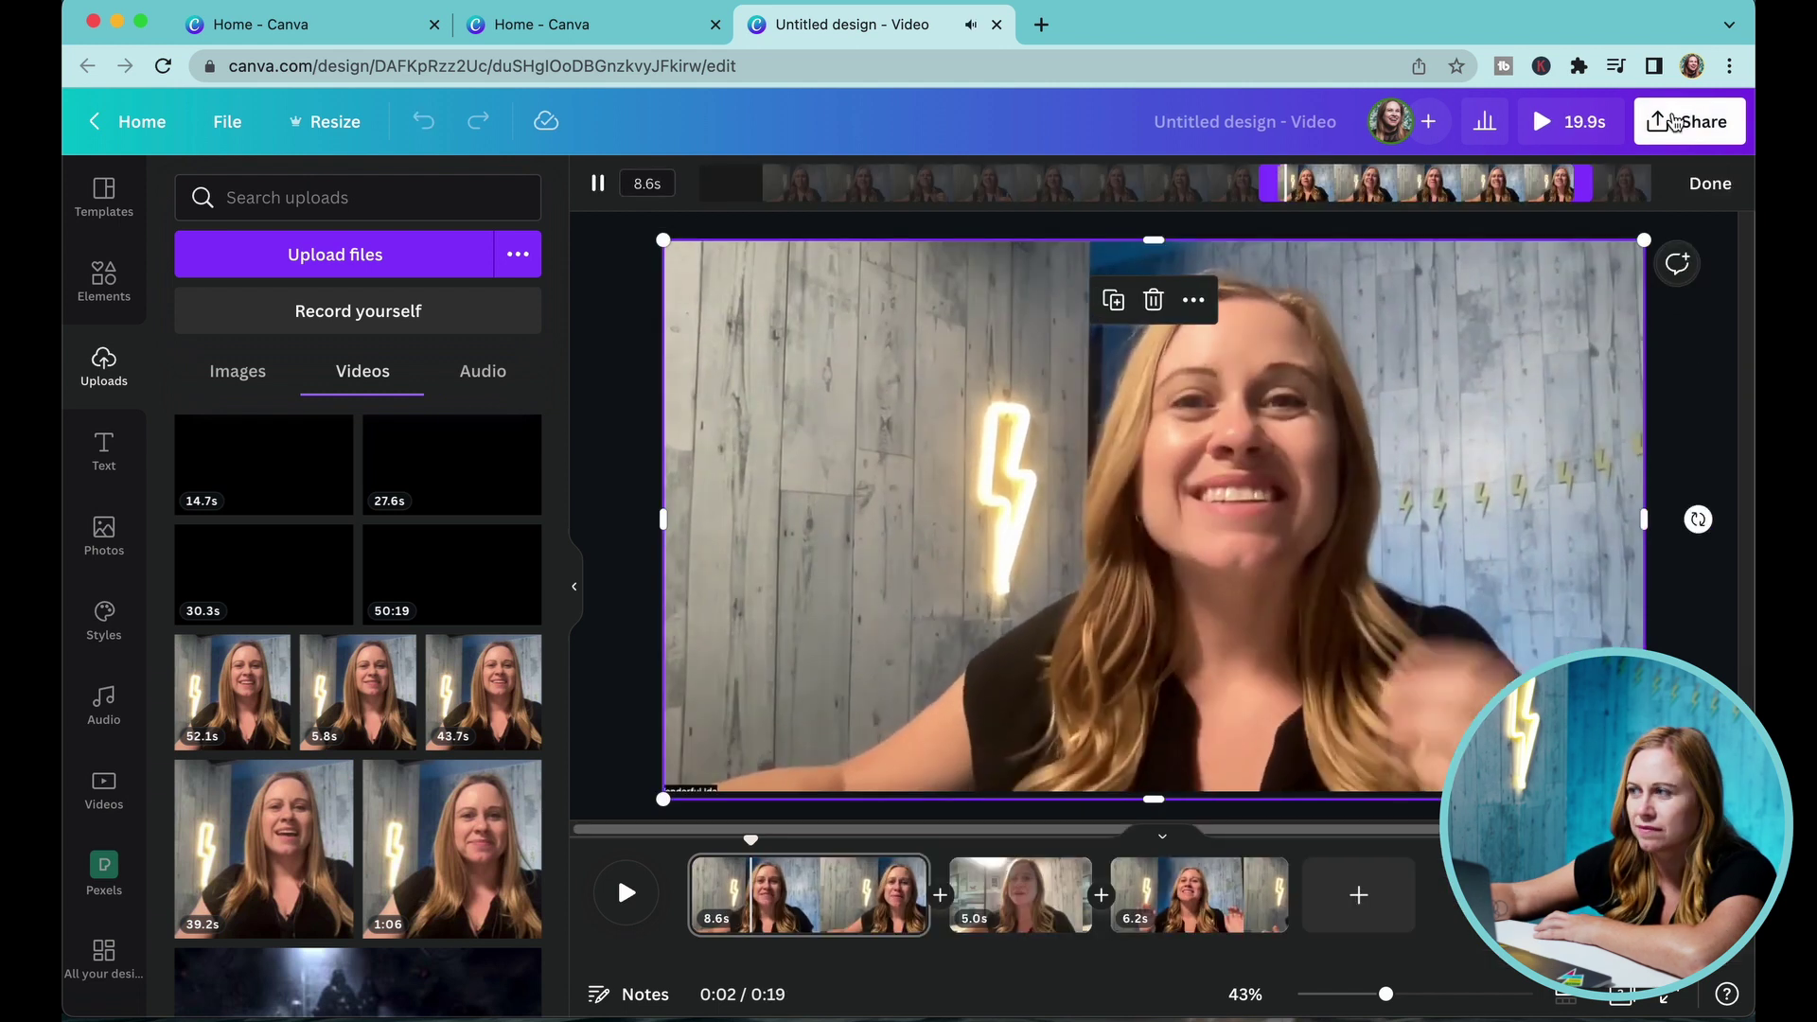
click(1694, 636)
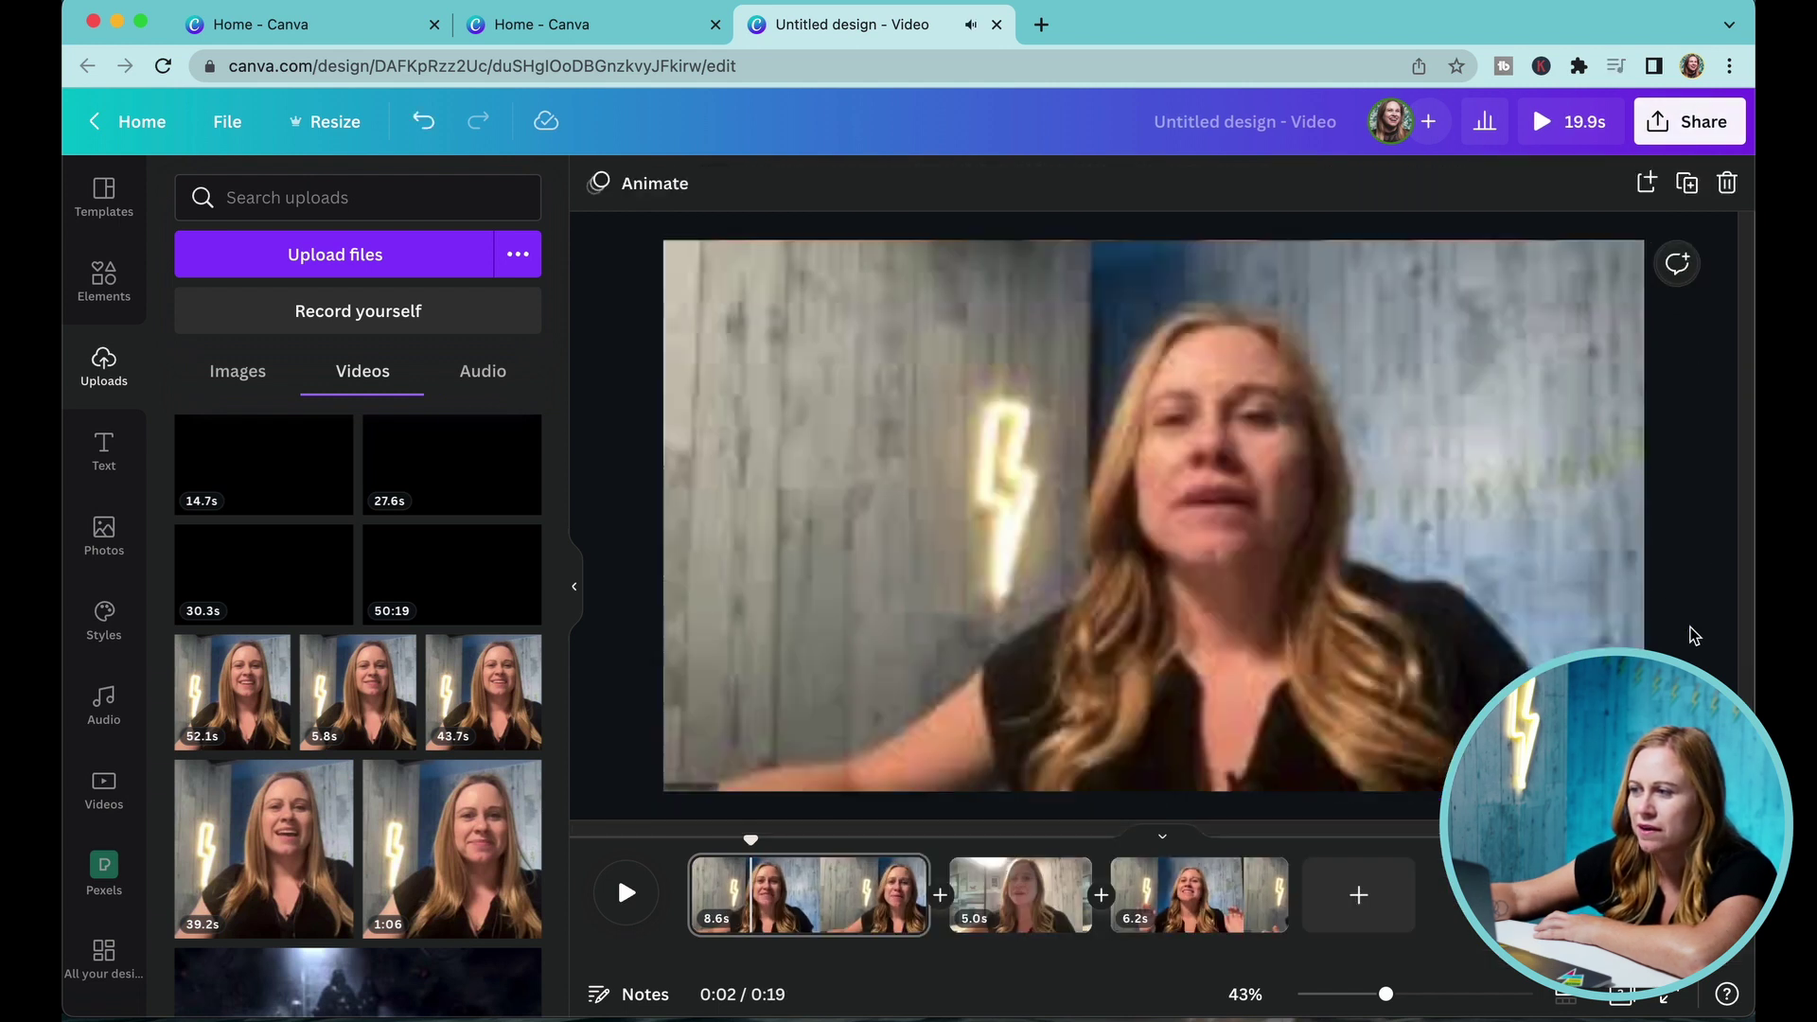
Crop the first page's clip by enlarging it inside its frame so the Zoom name label falls outside the page
click(1162, 897)
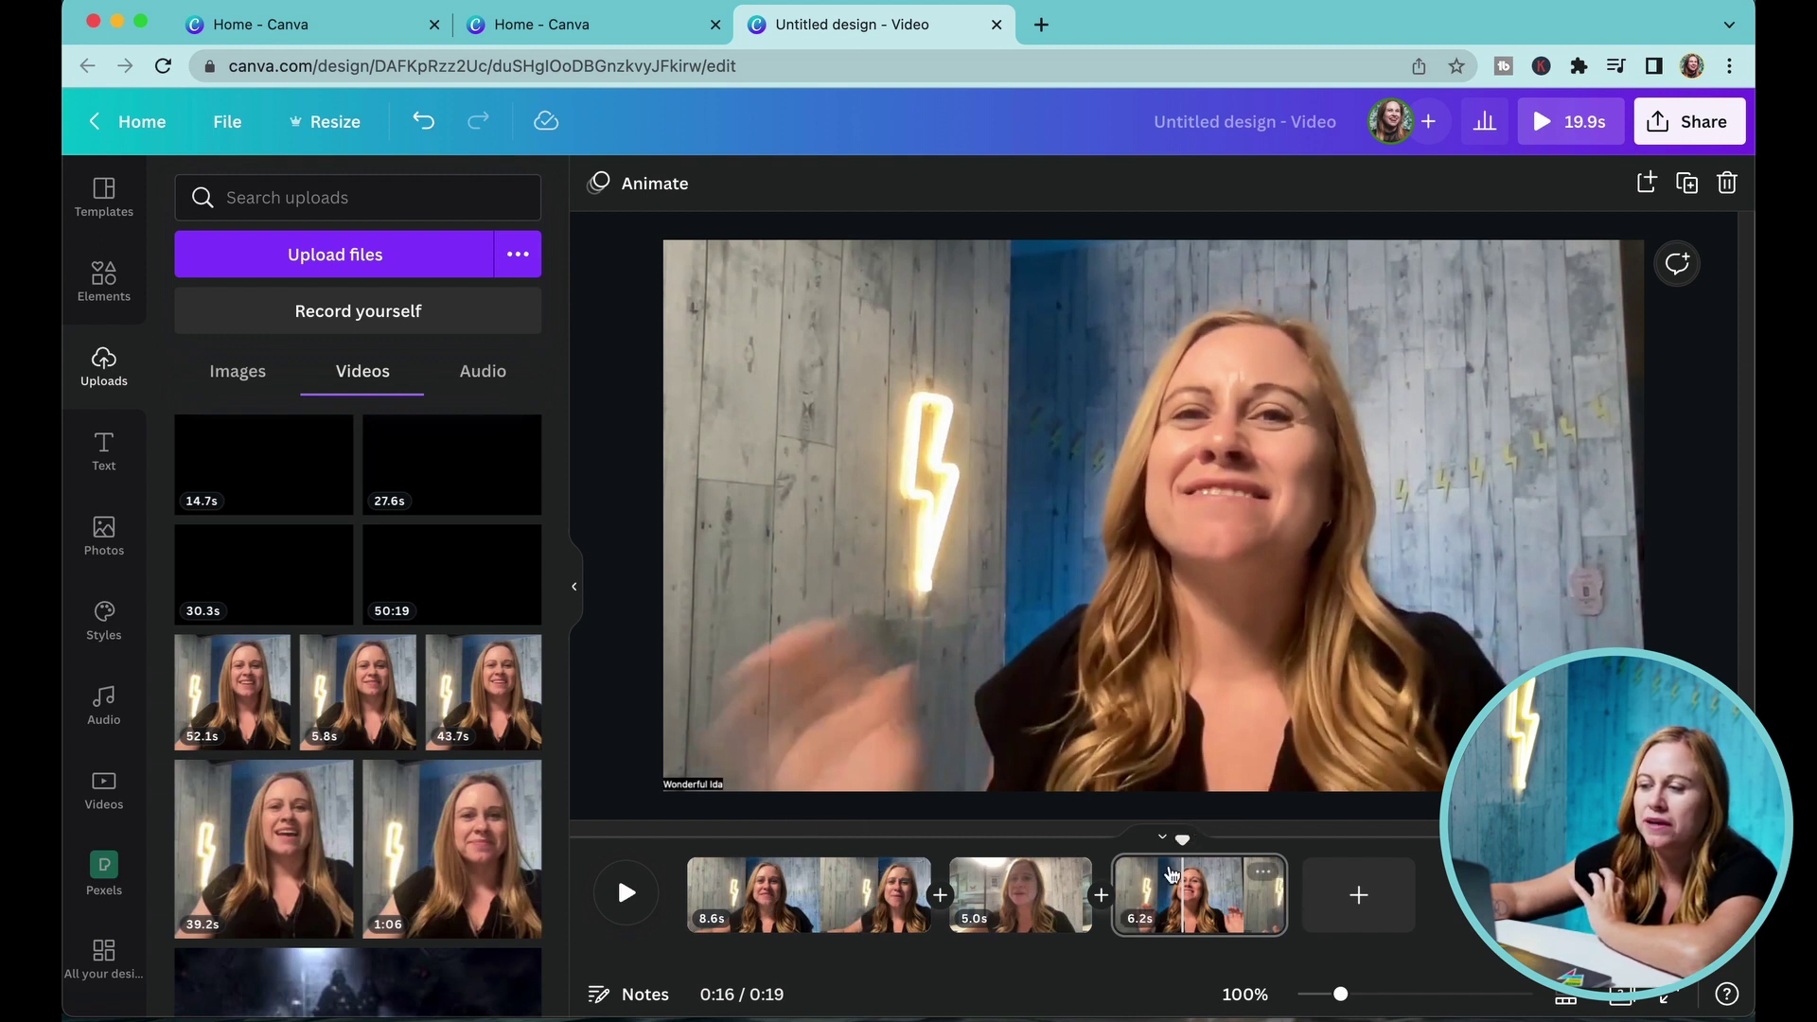
click(801, 894)
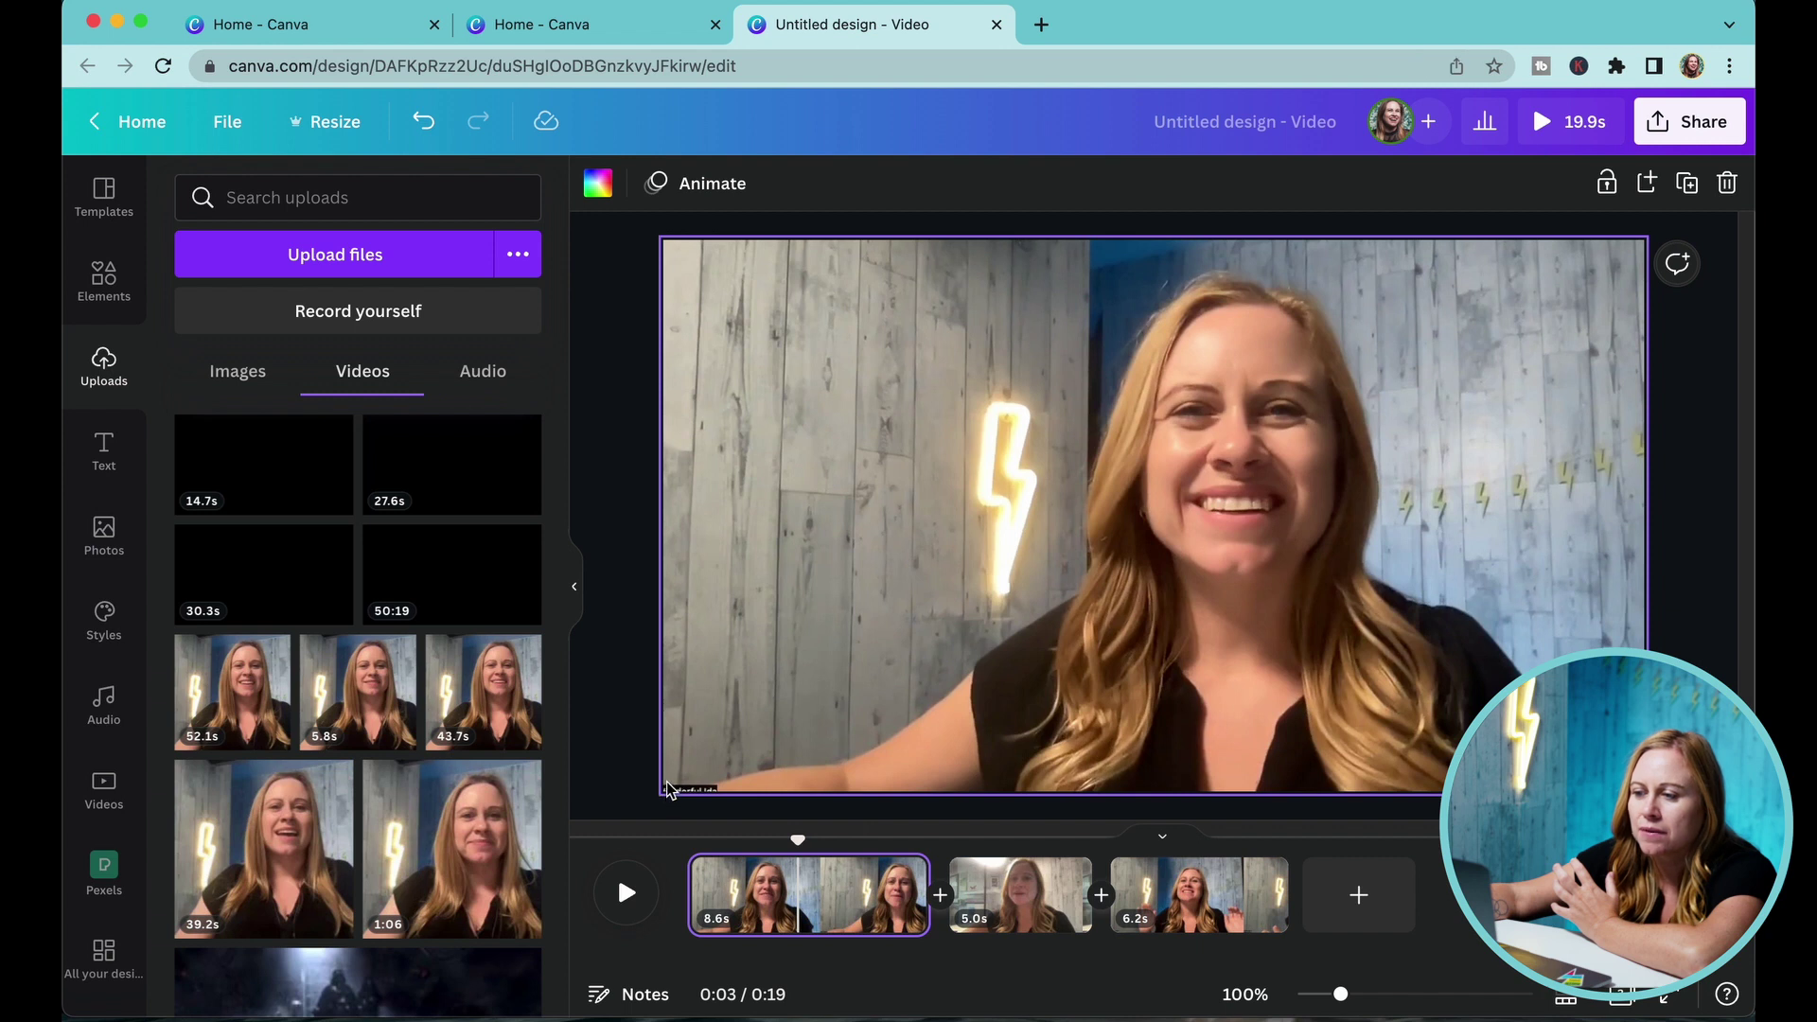
double_click(784, 713)
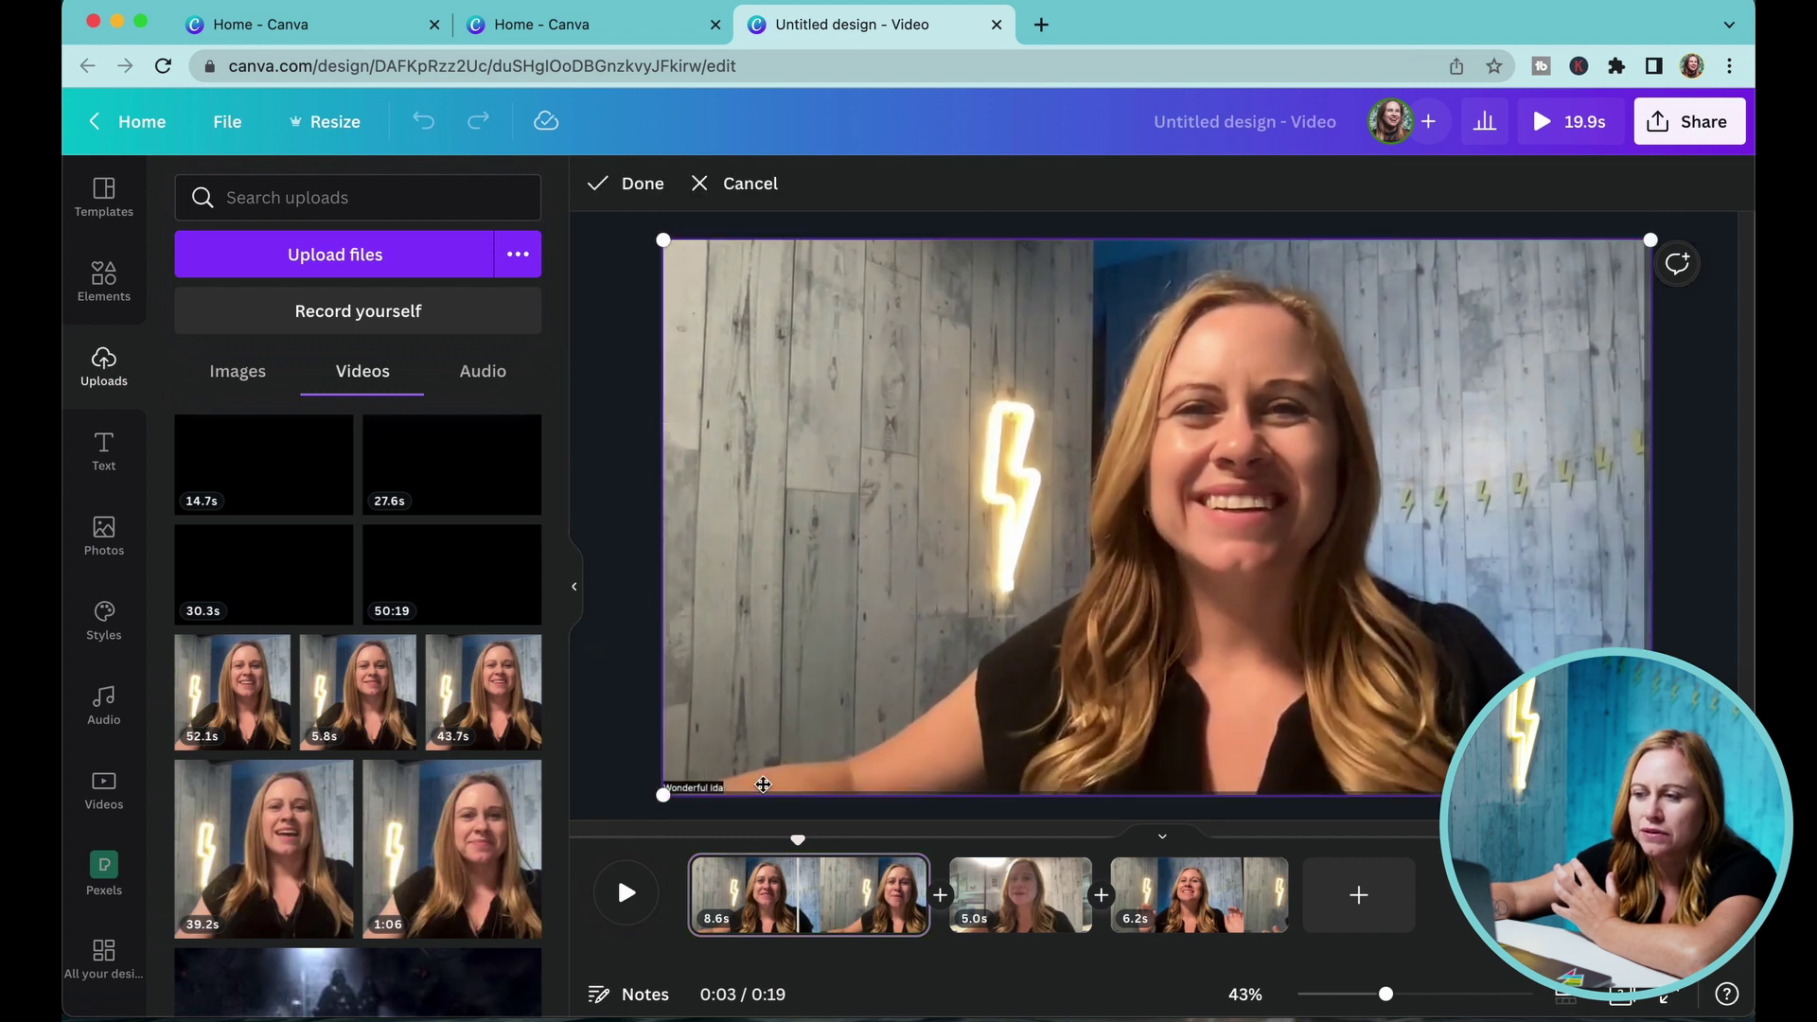
drag(666, 795, 648, 804)
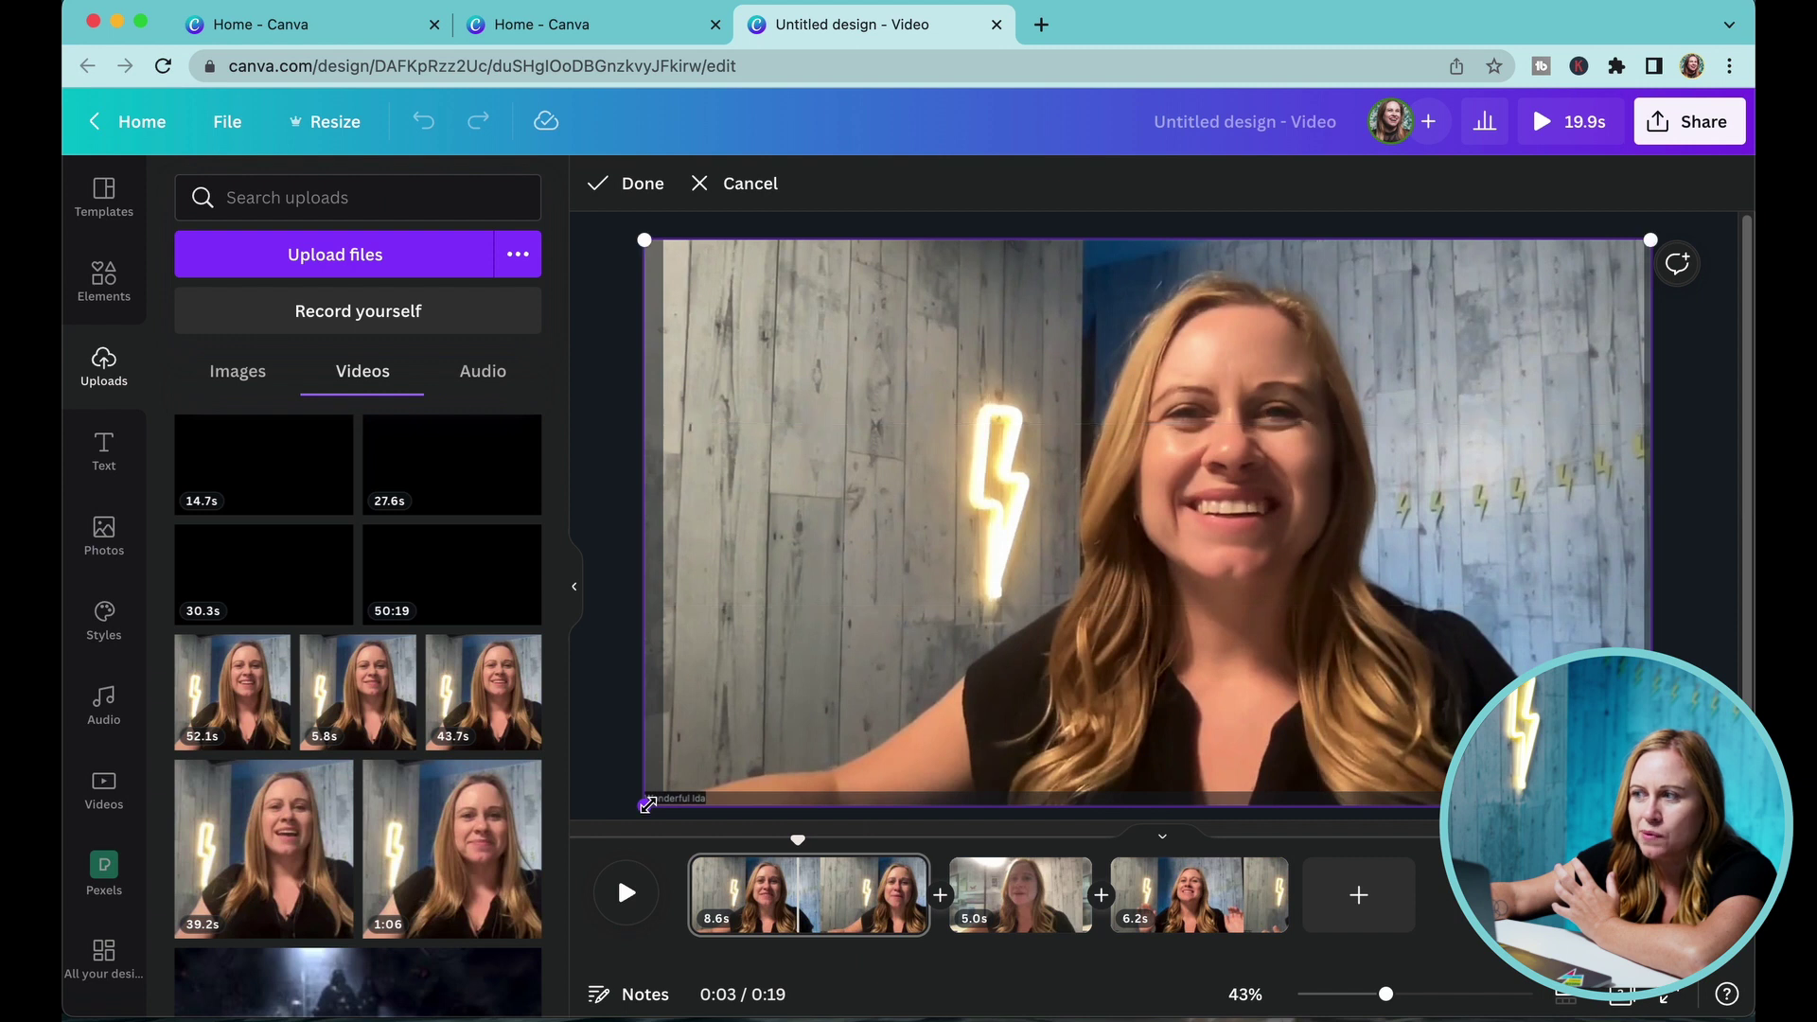
click(595, 709)
Enlarge the second page's clip slightly beyond the page edges to push its Zoom name label out of view
click(970, 867)
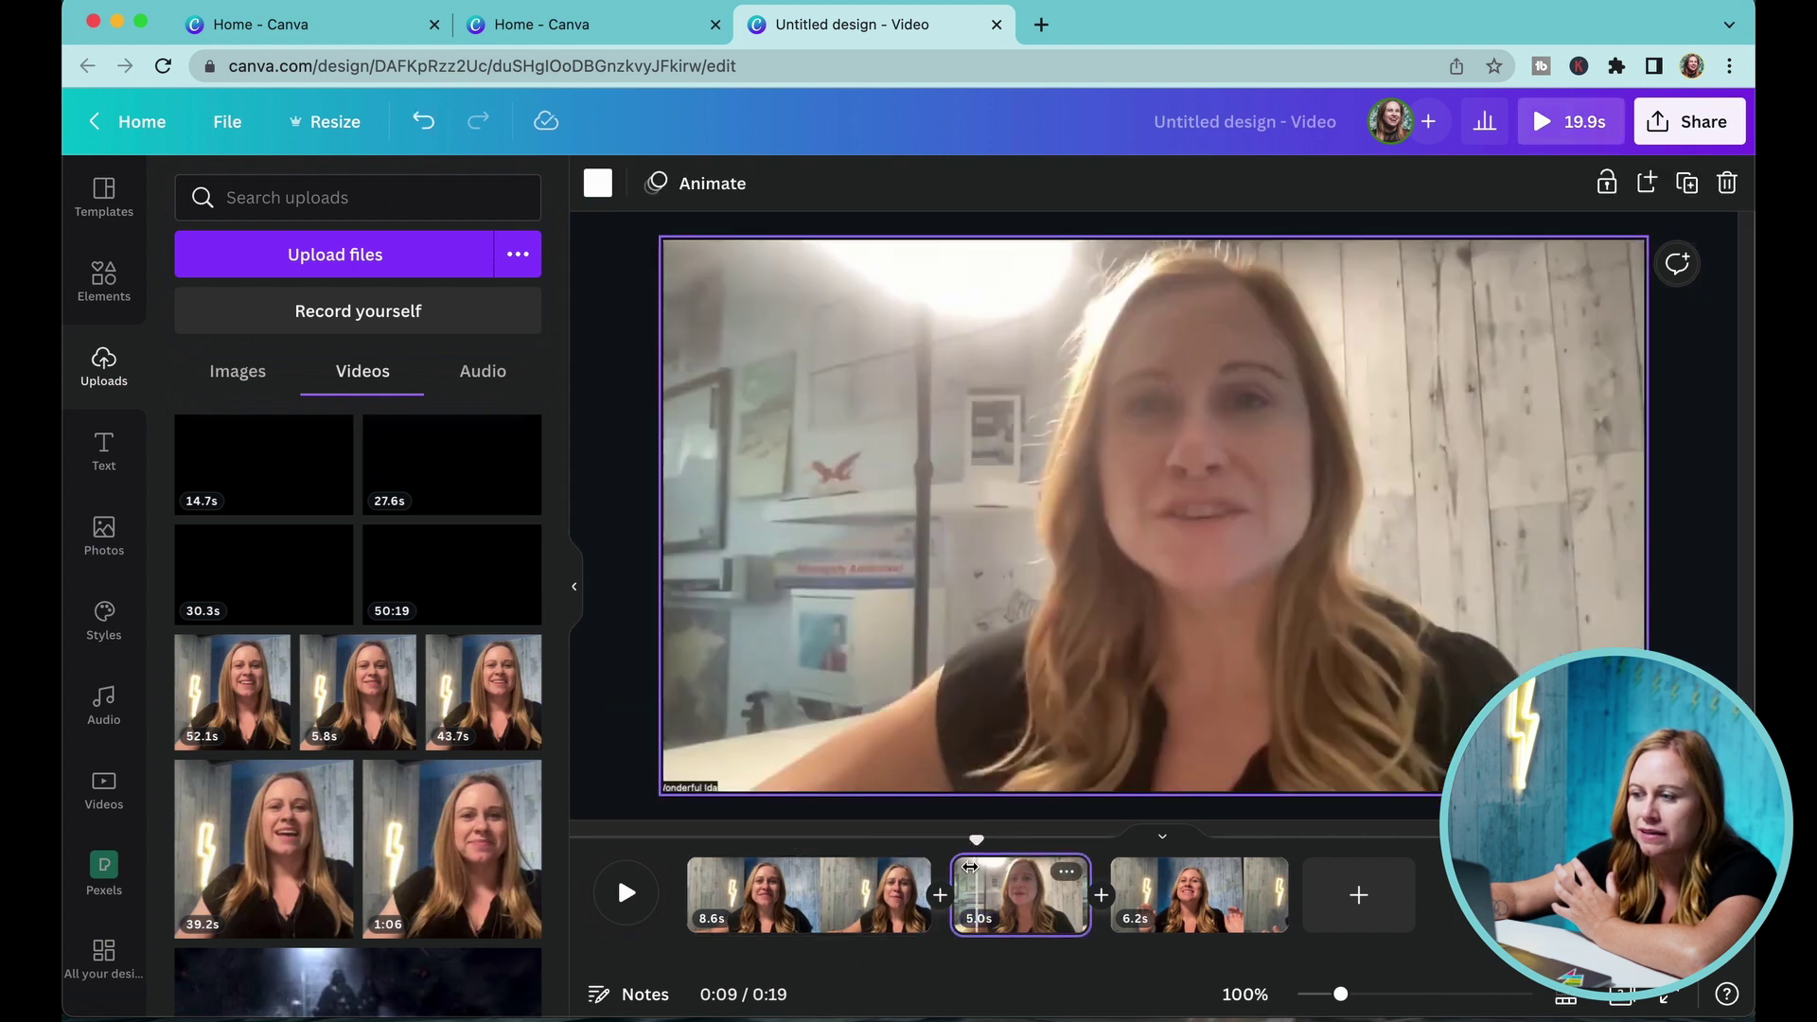
click(712, 727)
drag(665, 787, 662, 793)
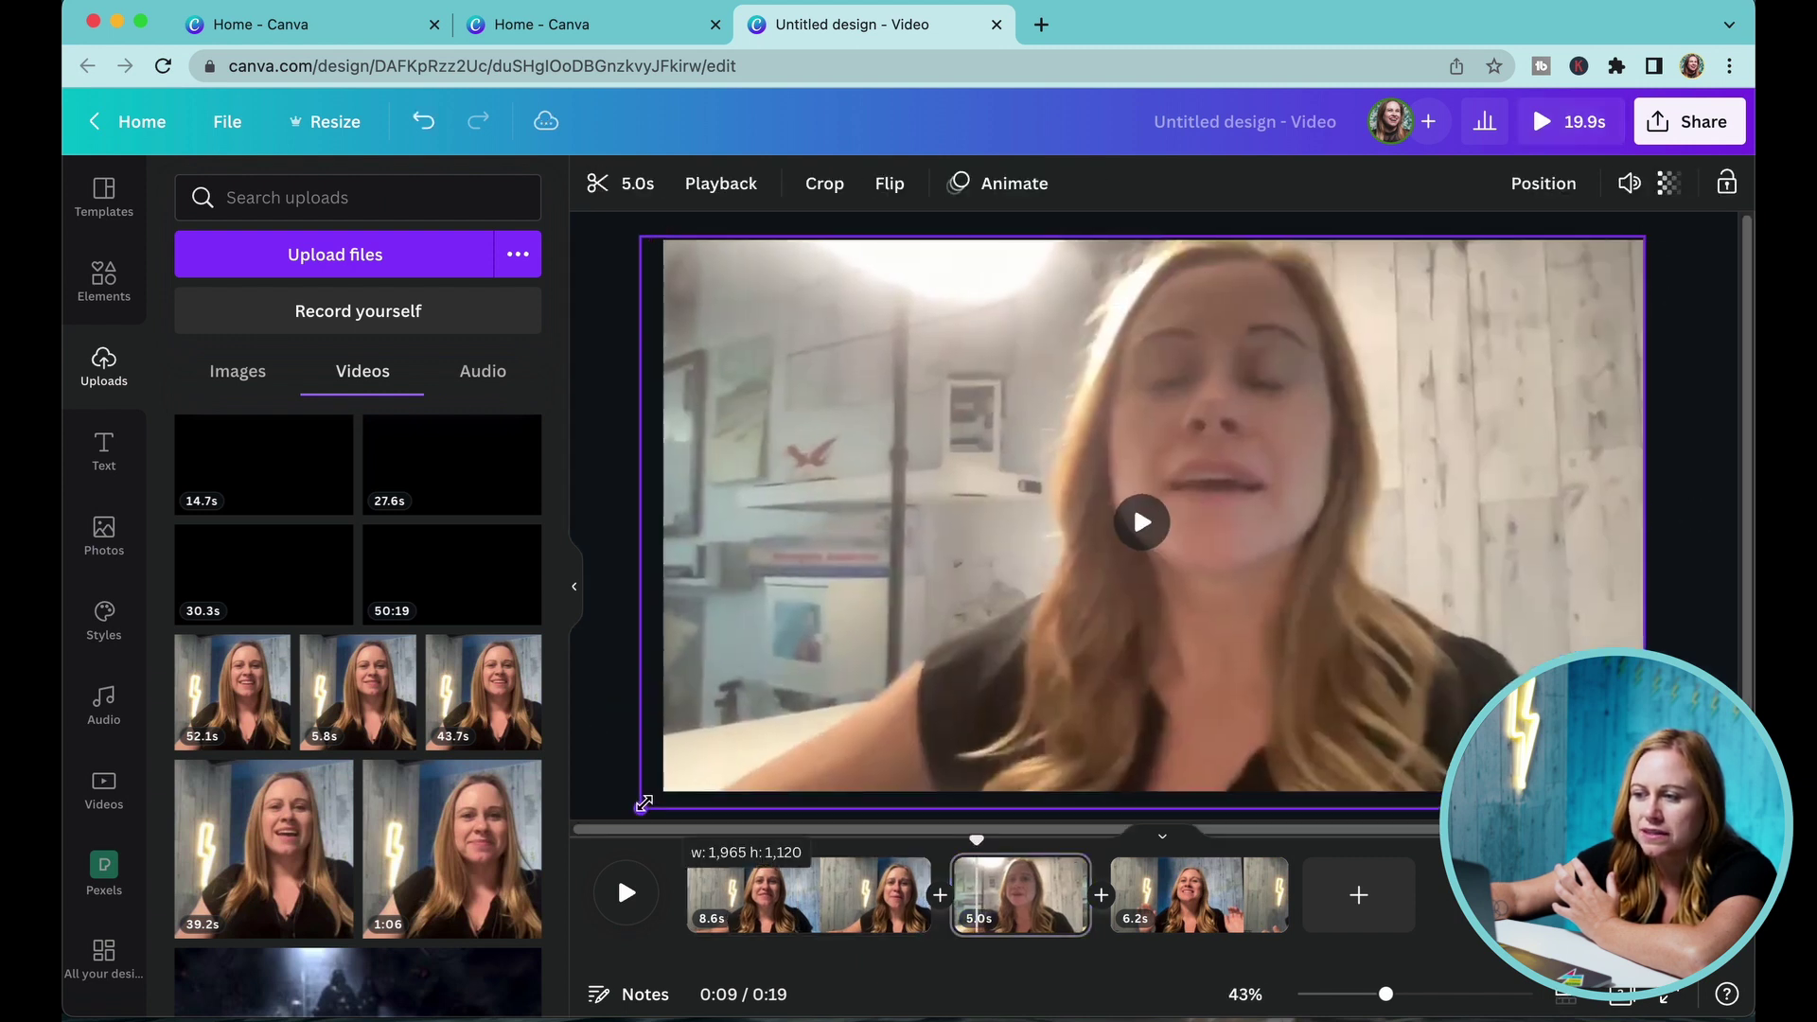
drag(921, 722, 916, 719)
Crop the third page's clip by enlarging it inside its frame so the Zoom name label falls outside the page
click(1205, 899)
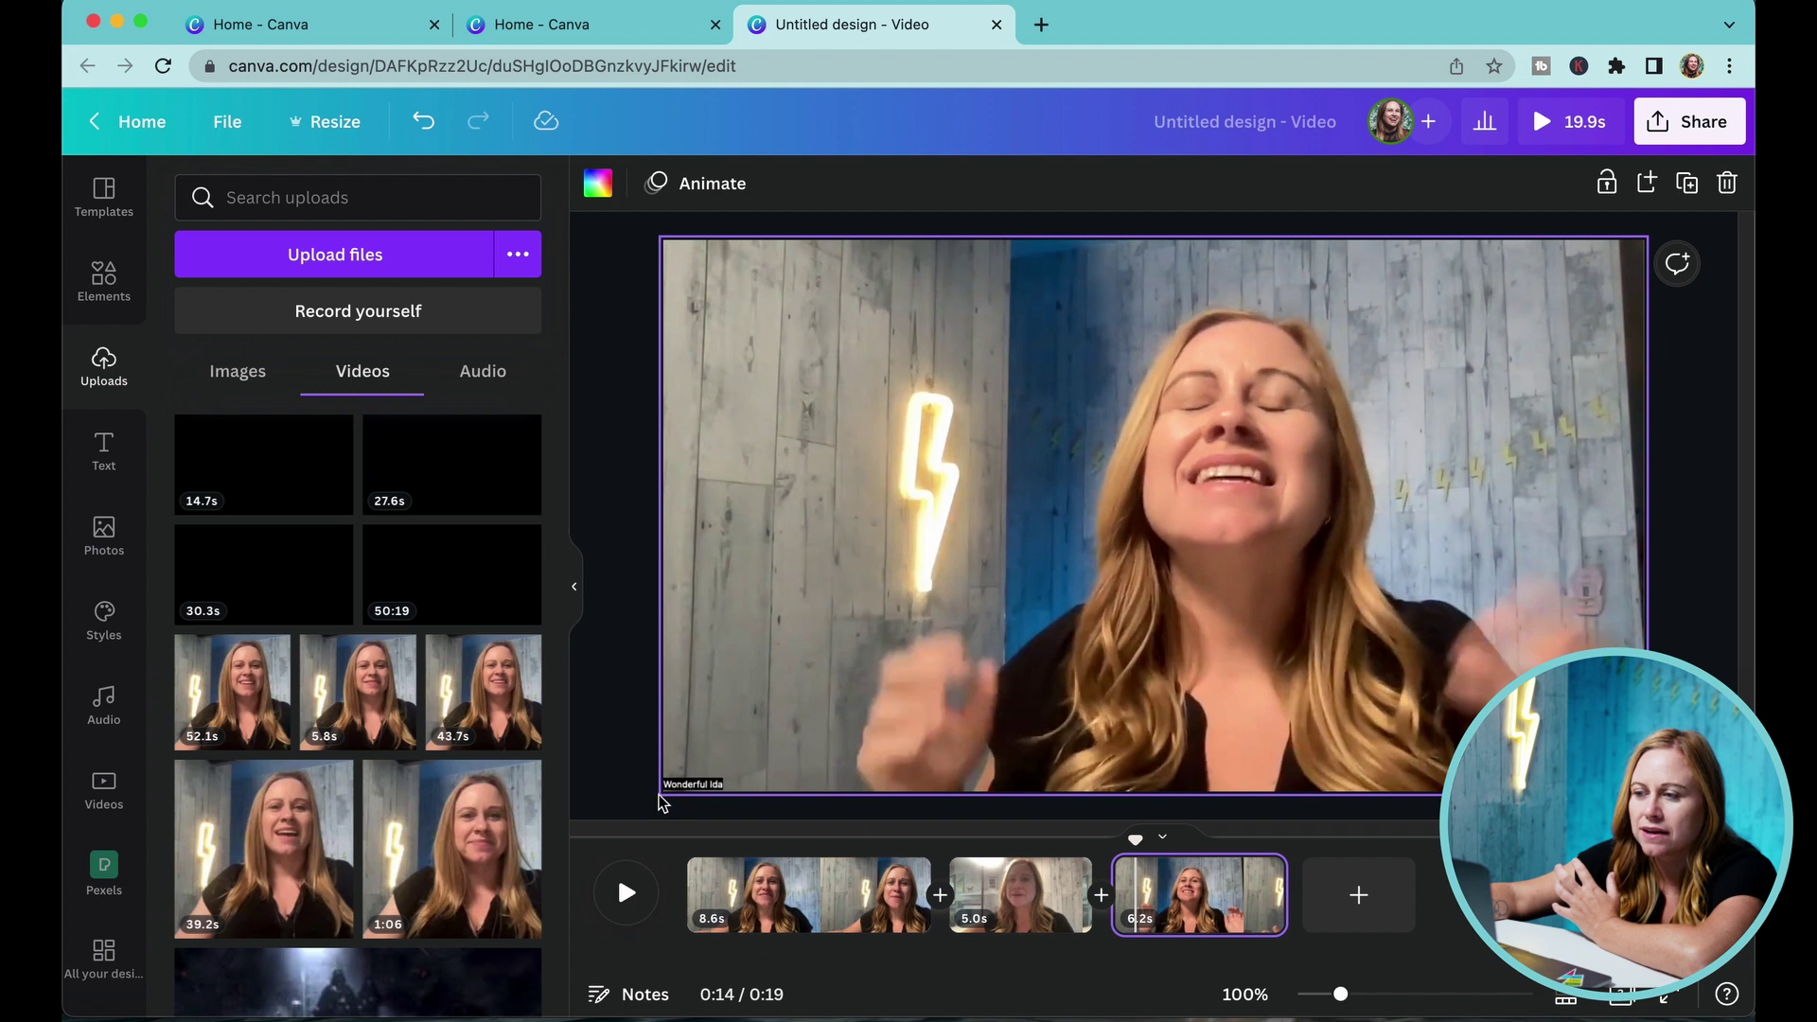
double_click(728, 740)
drag(665, 790, 628, 815)
drag(824, 723, 835, 737)
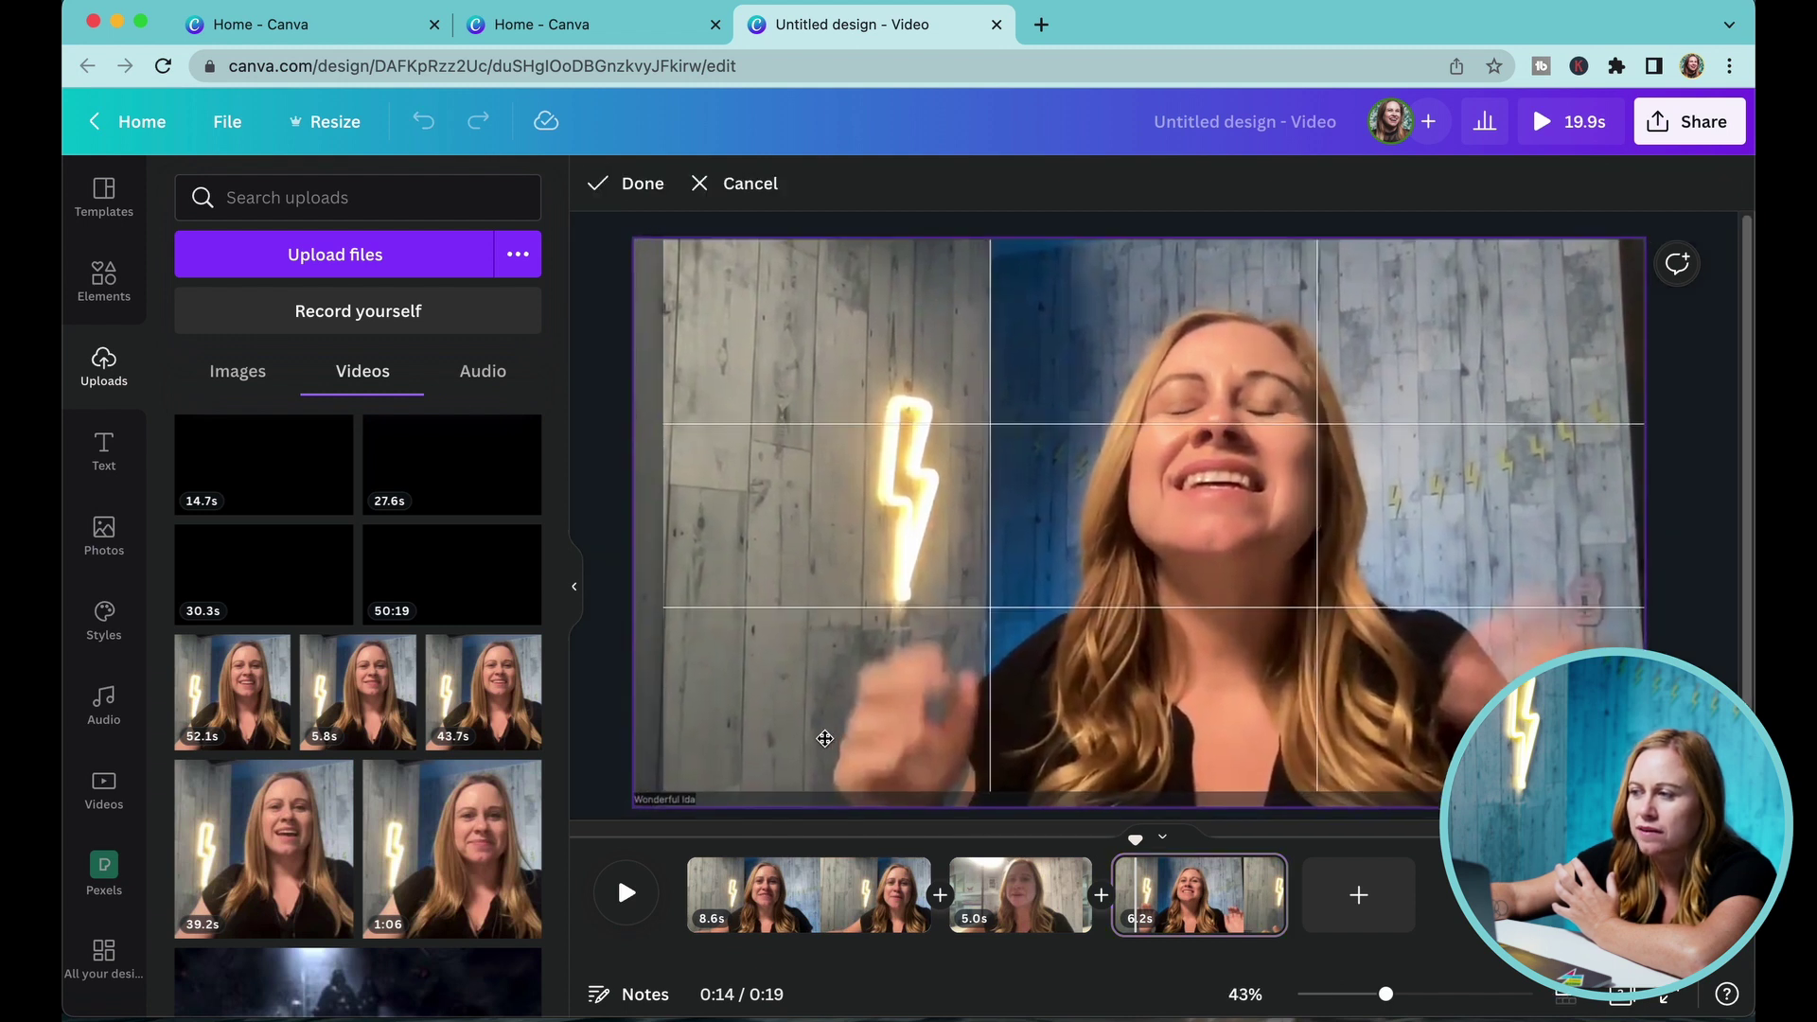
click(606, 723)
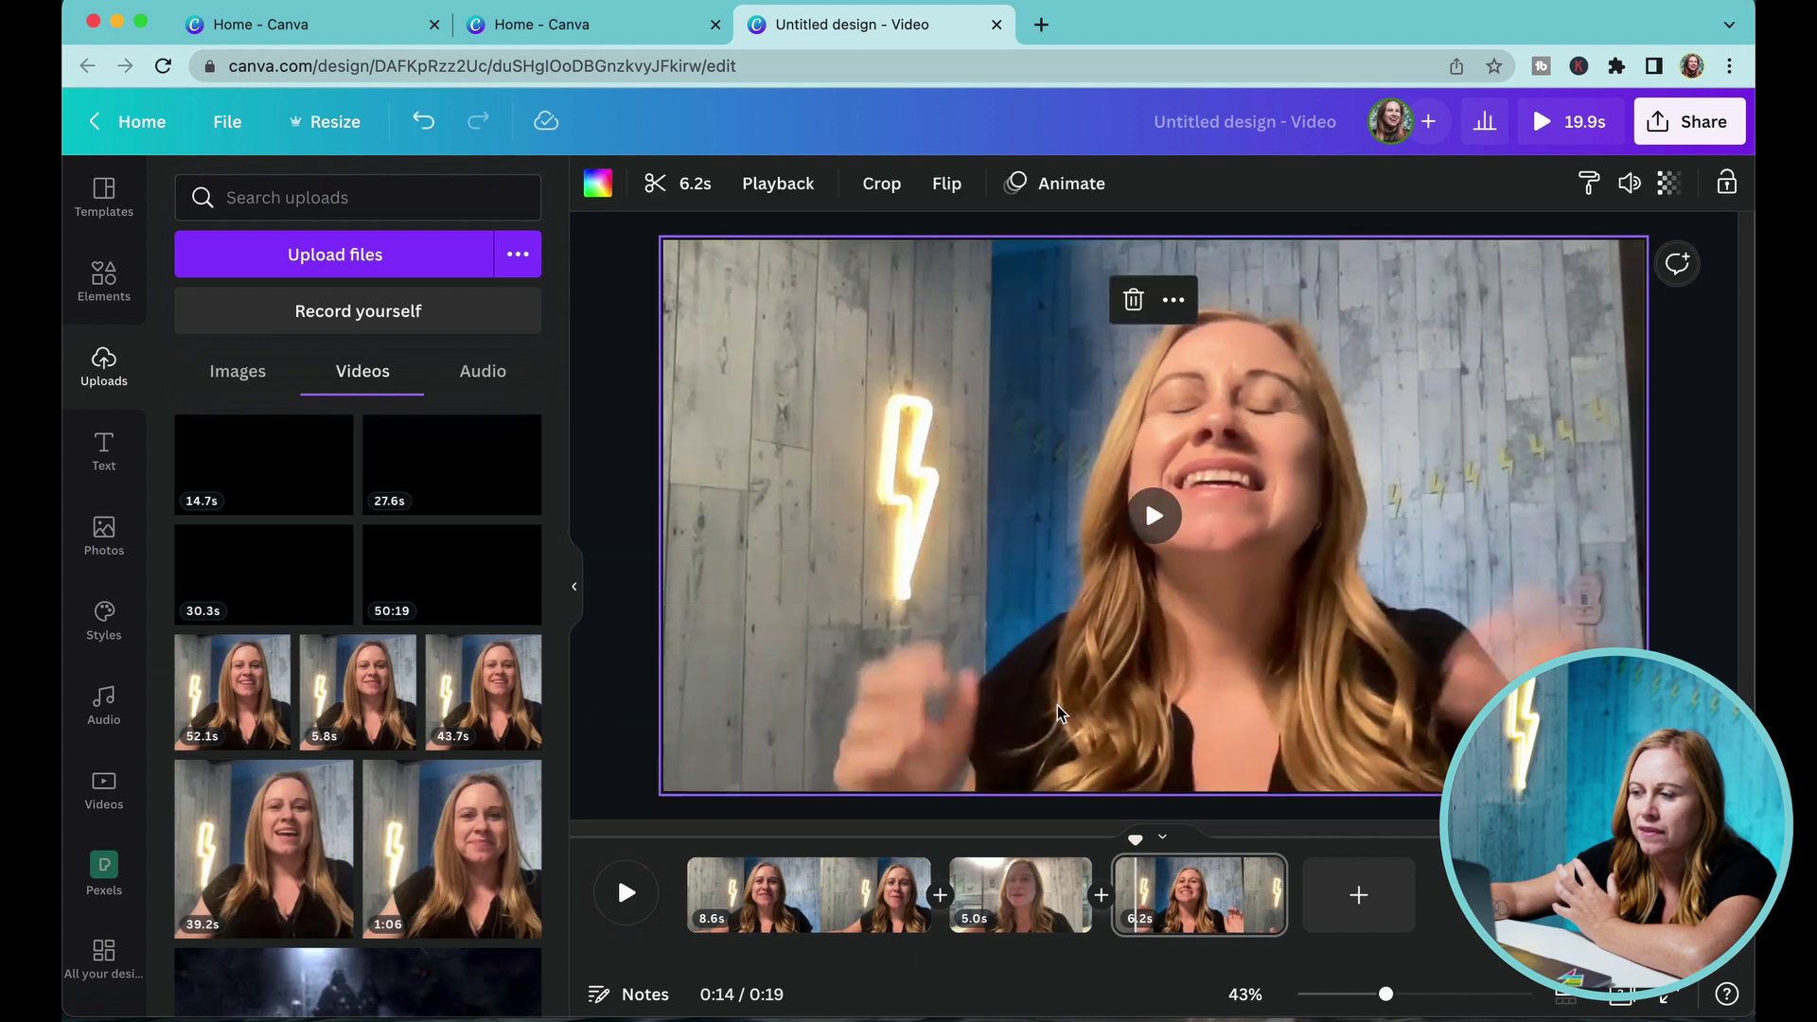
Play back the third page's clip, and preview the opening seconds of the first page
click(1151, 535)
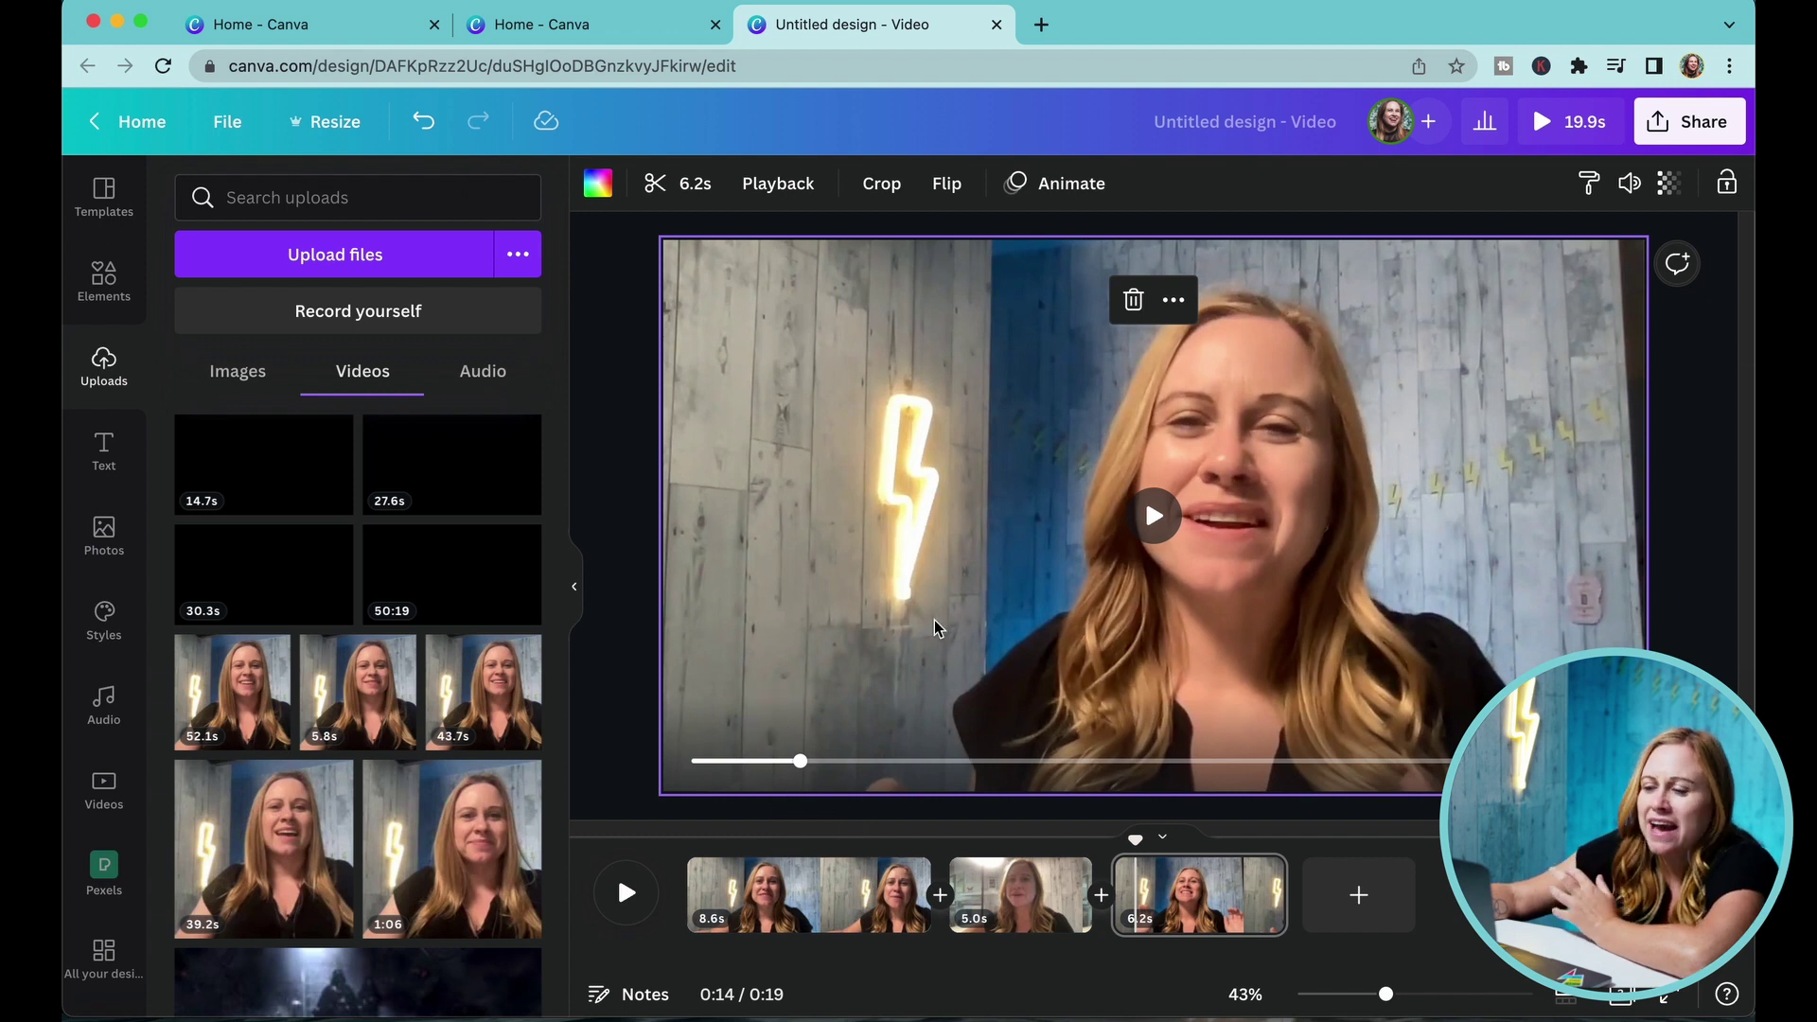
drag(800, 761, 725, 797)
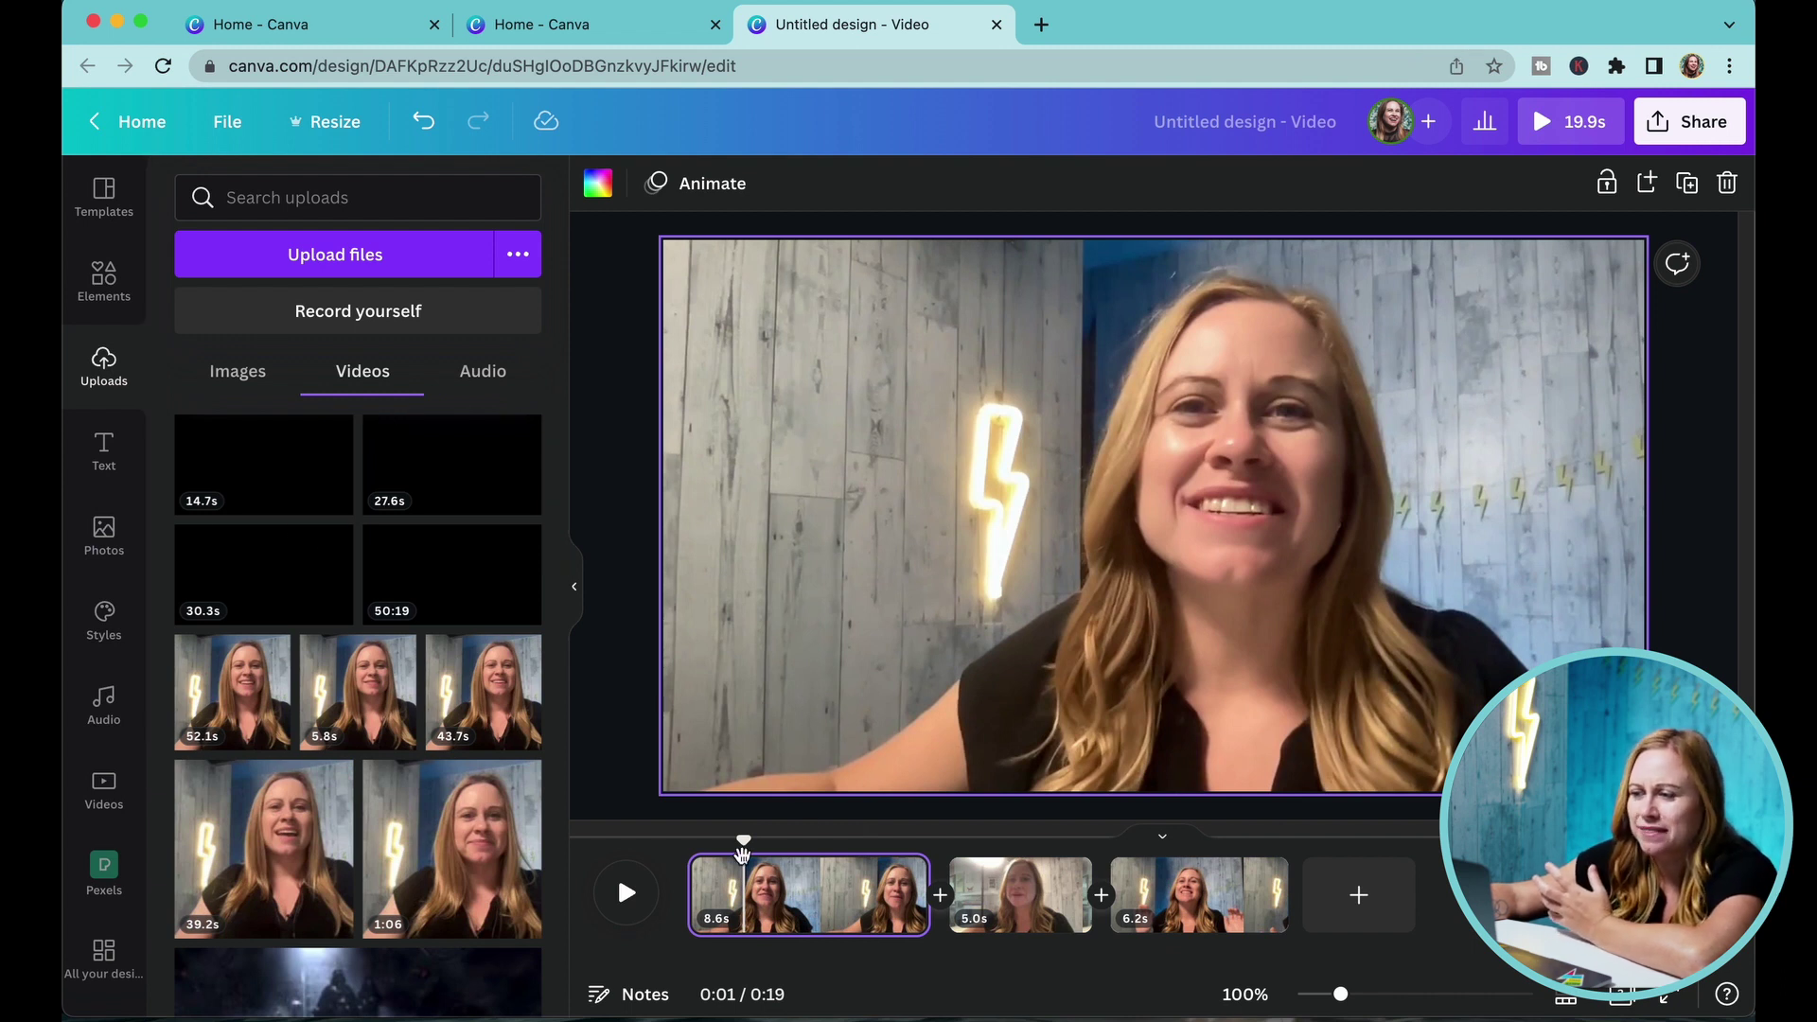
drag(745, 841, 694, 840)
key(space)
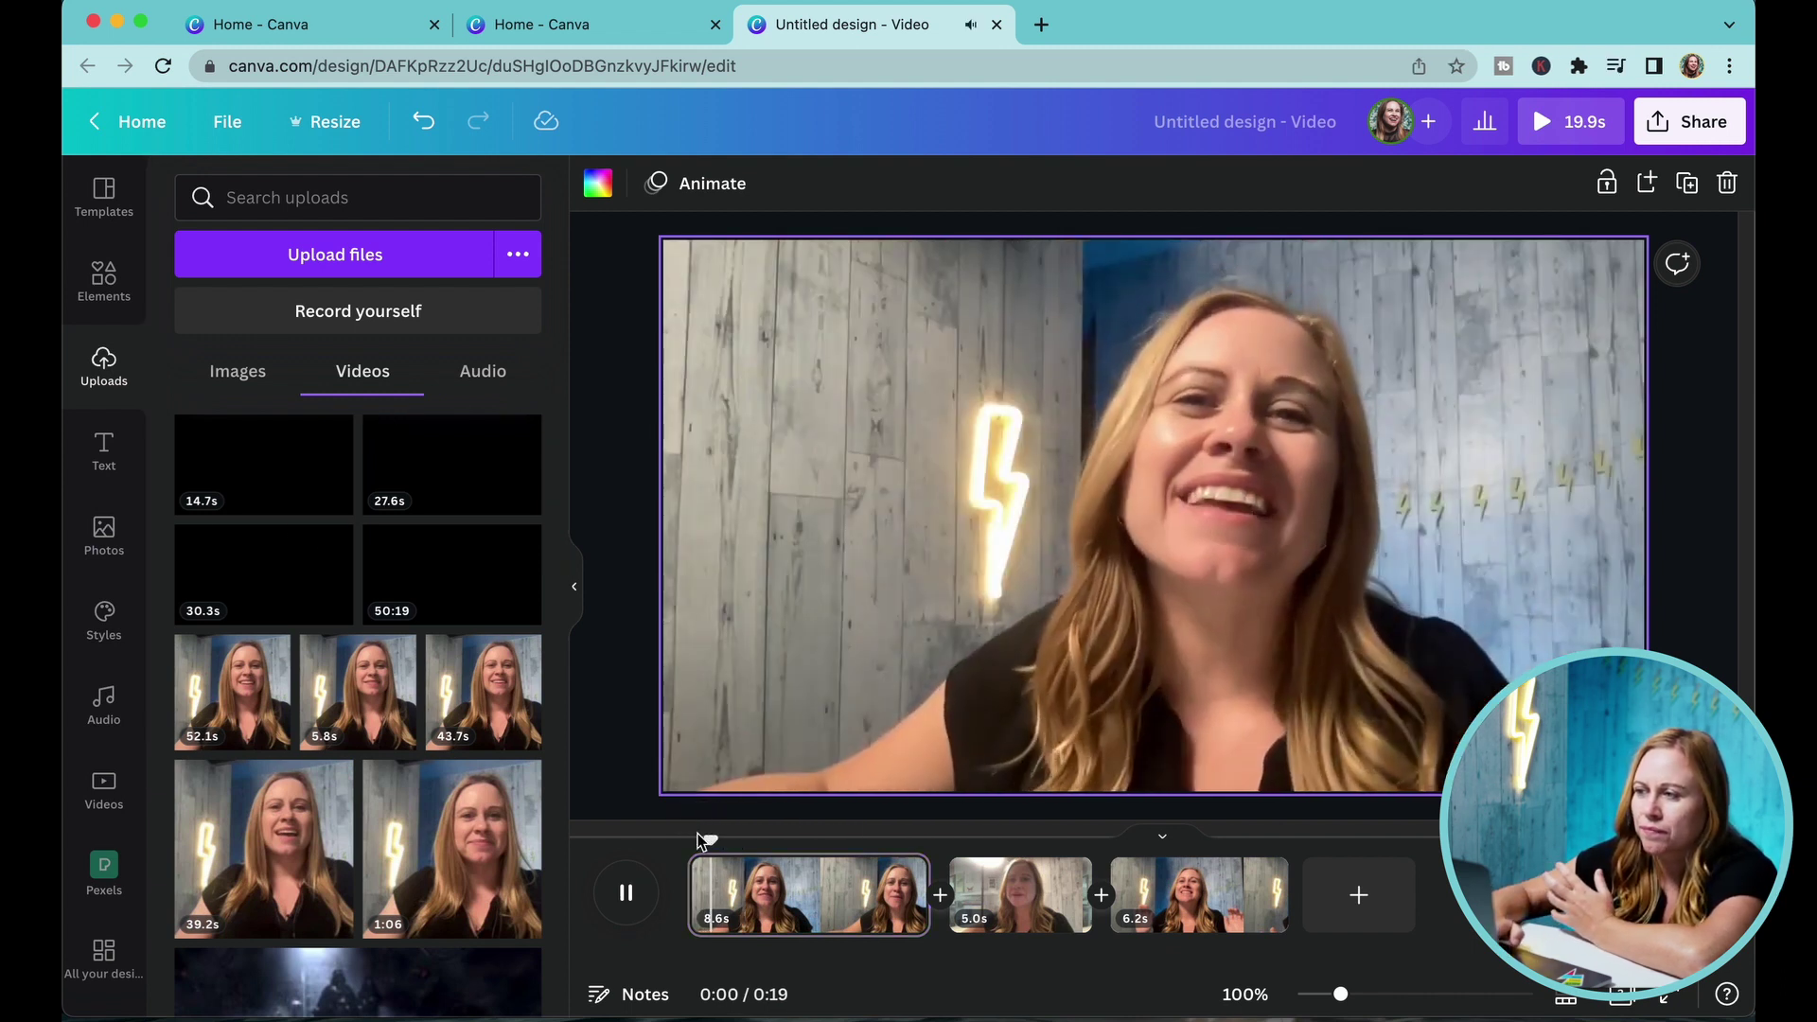
key(space)
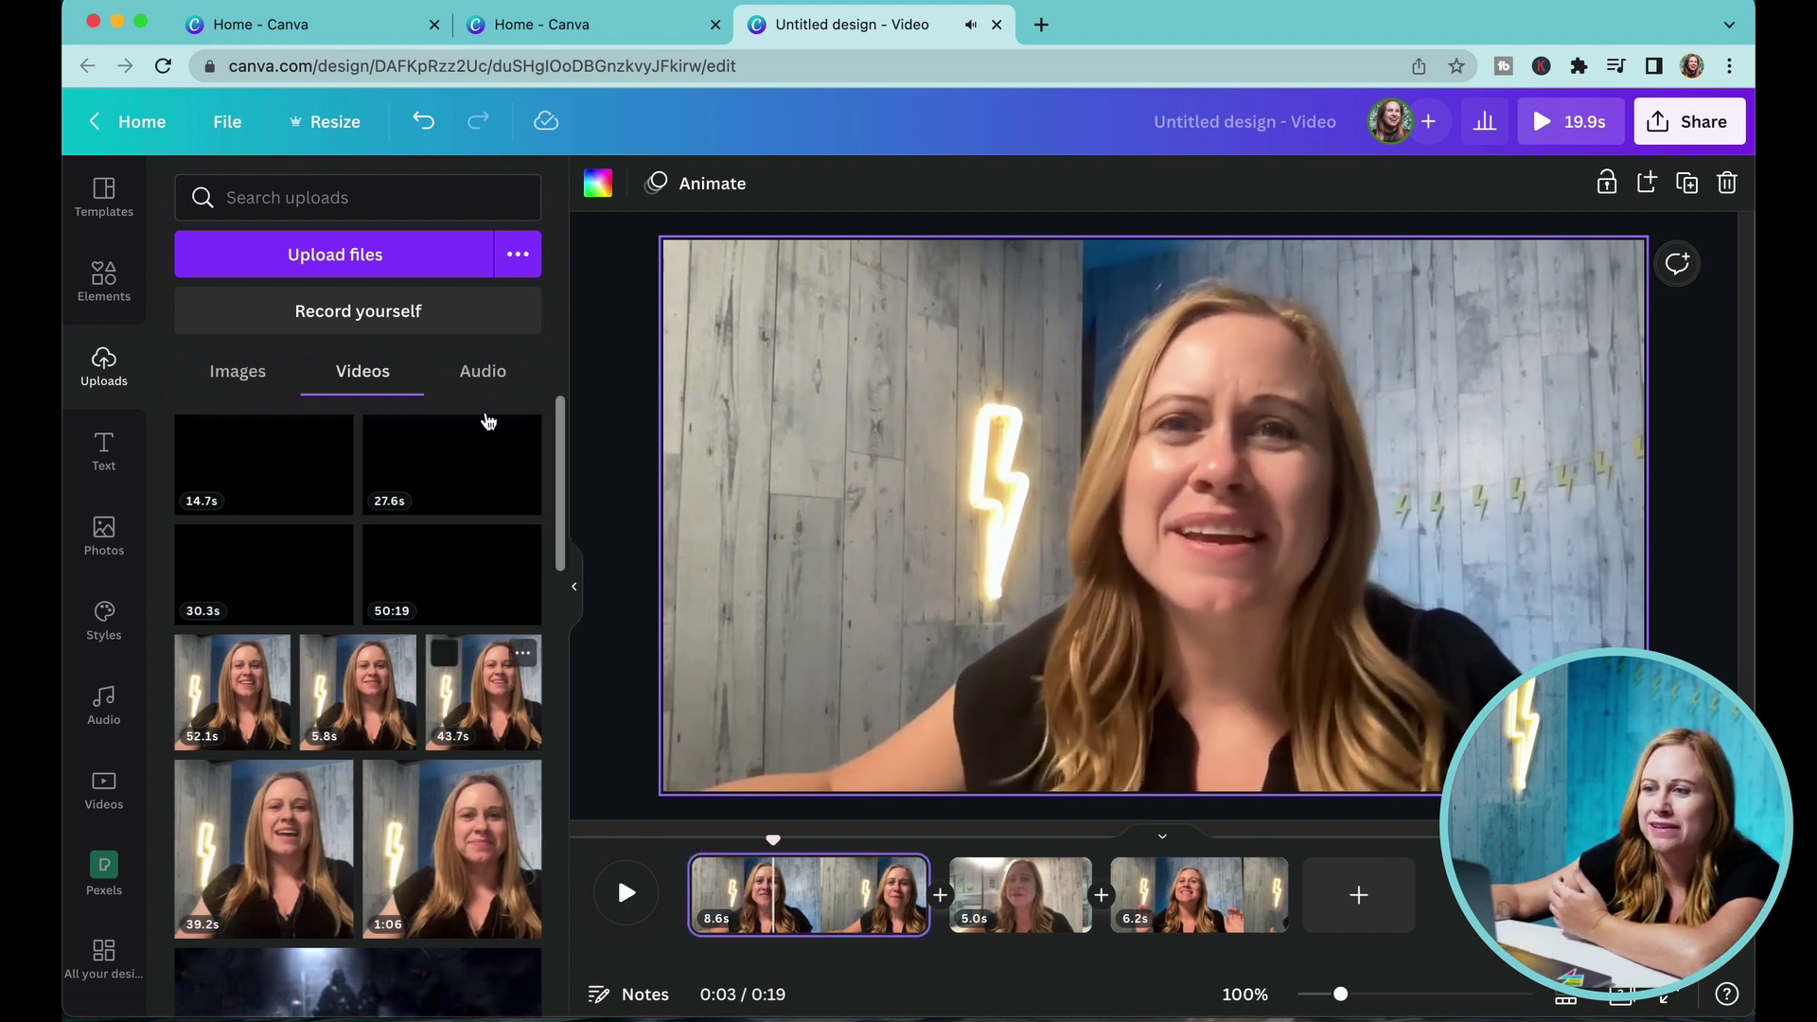
Search the elements for "zoom", add the round blue camera logo to the first page, and shrink it near the page's upper-left corner
click(106, 289)
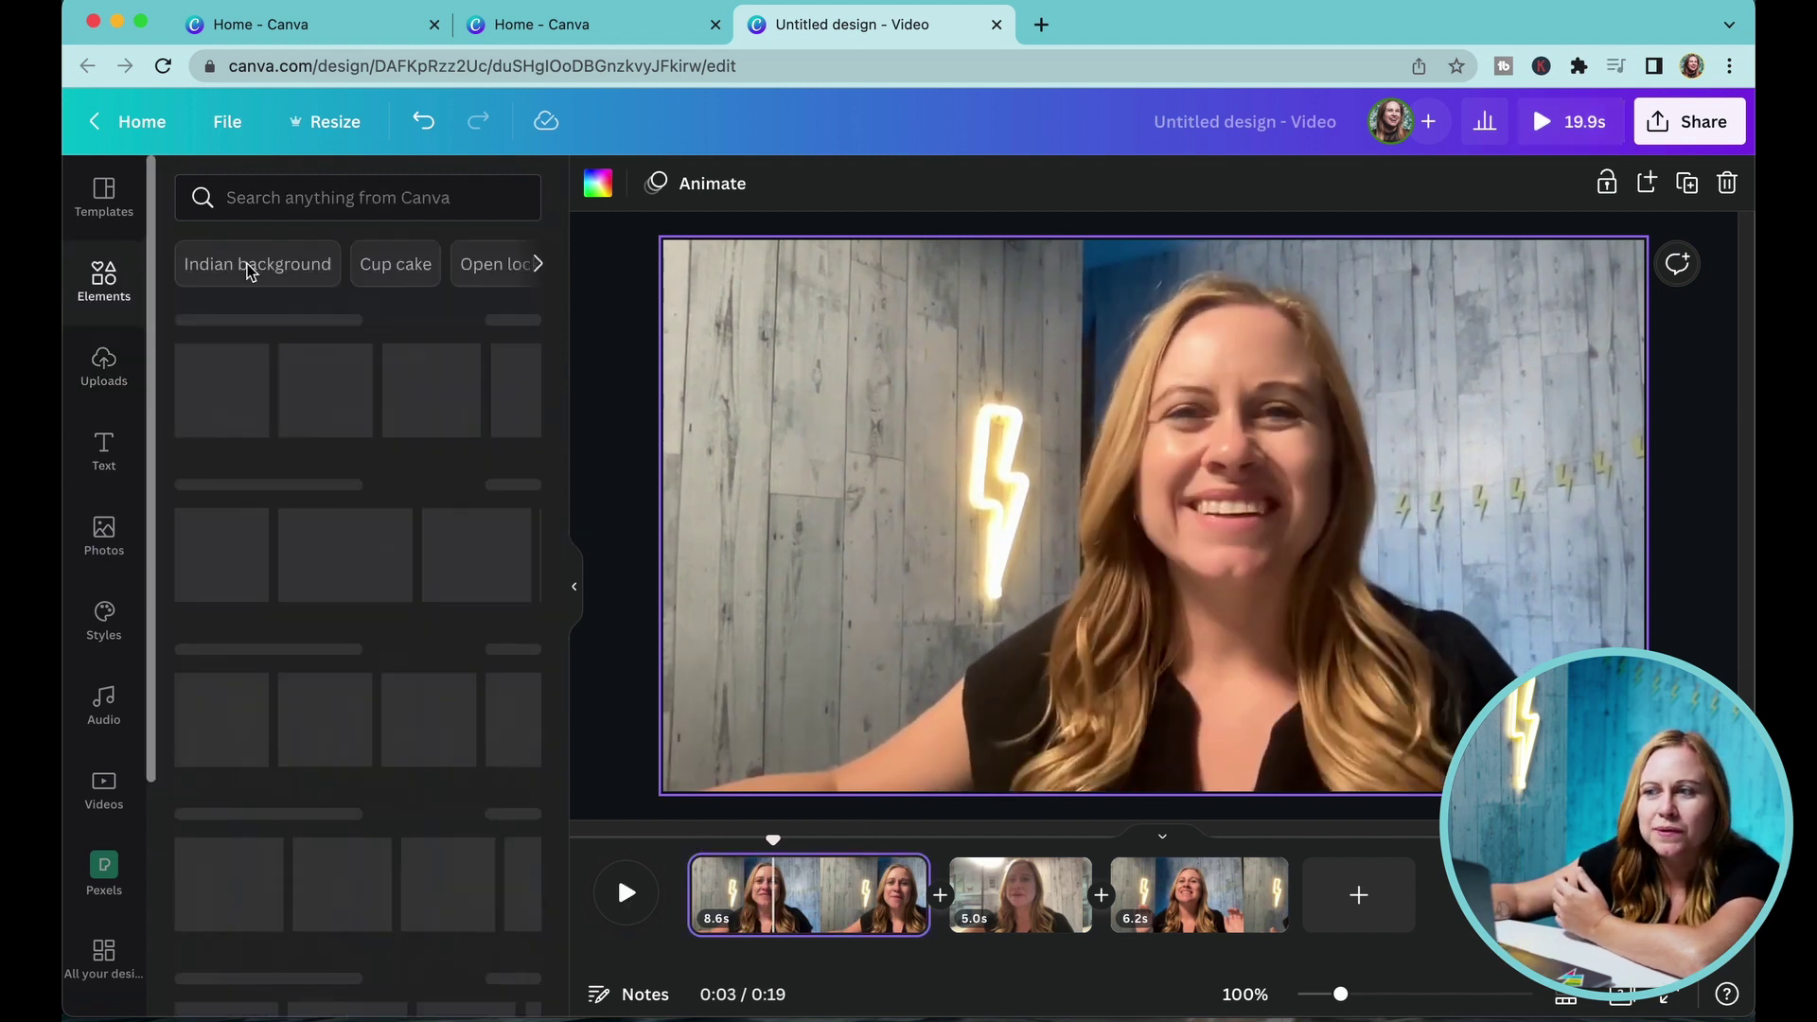
click(300, 203)
text(zoom)
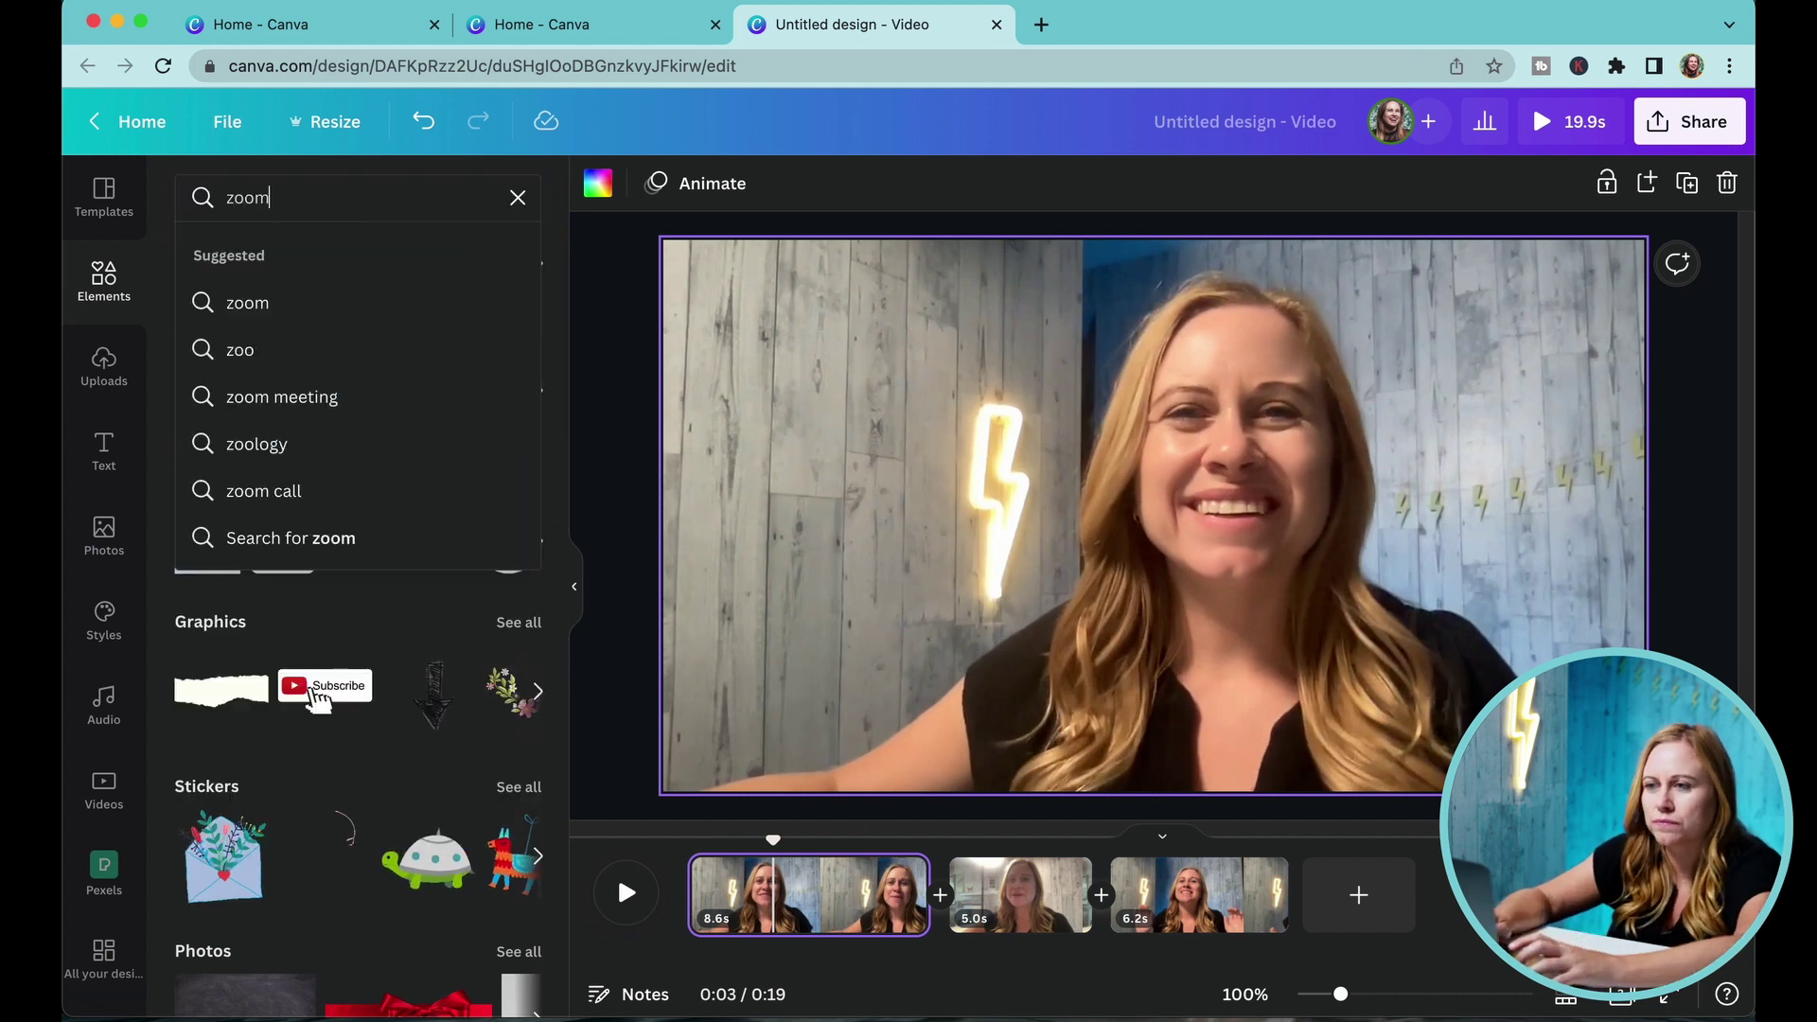
key(Return)
drag(284, 426, 804, 383)
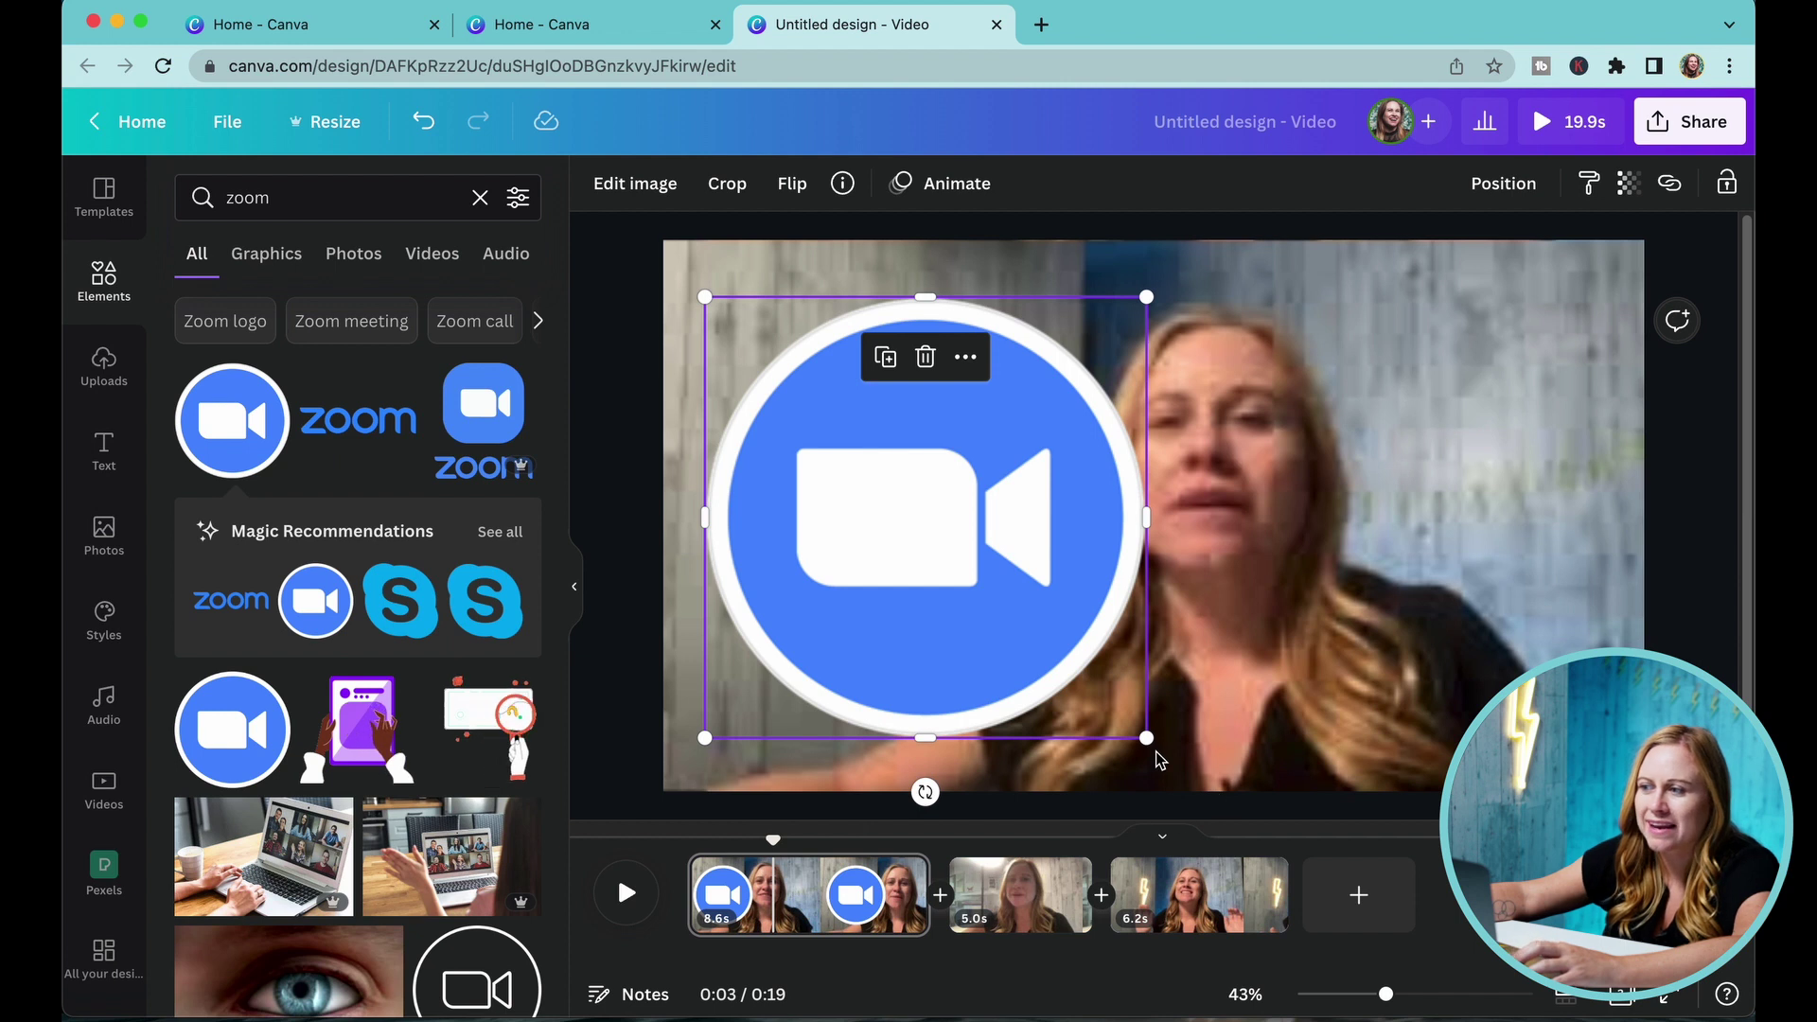
drag(1148, 737, 845, 445)
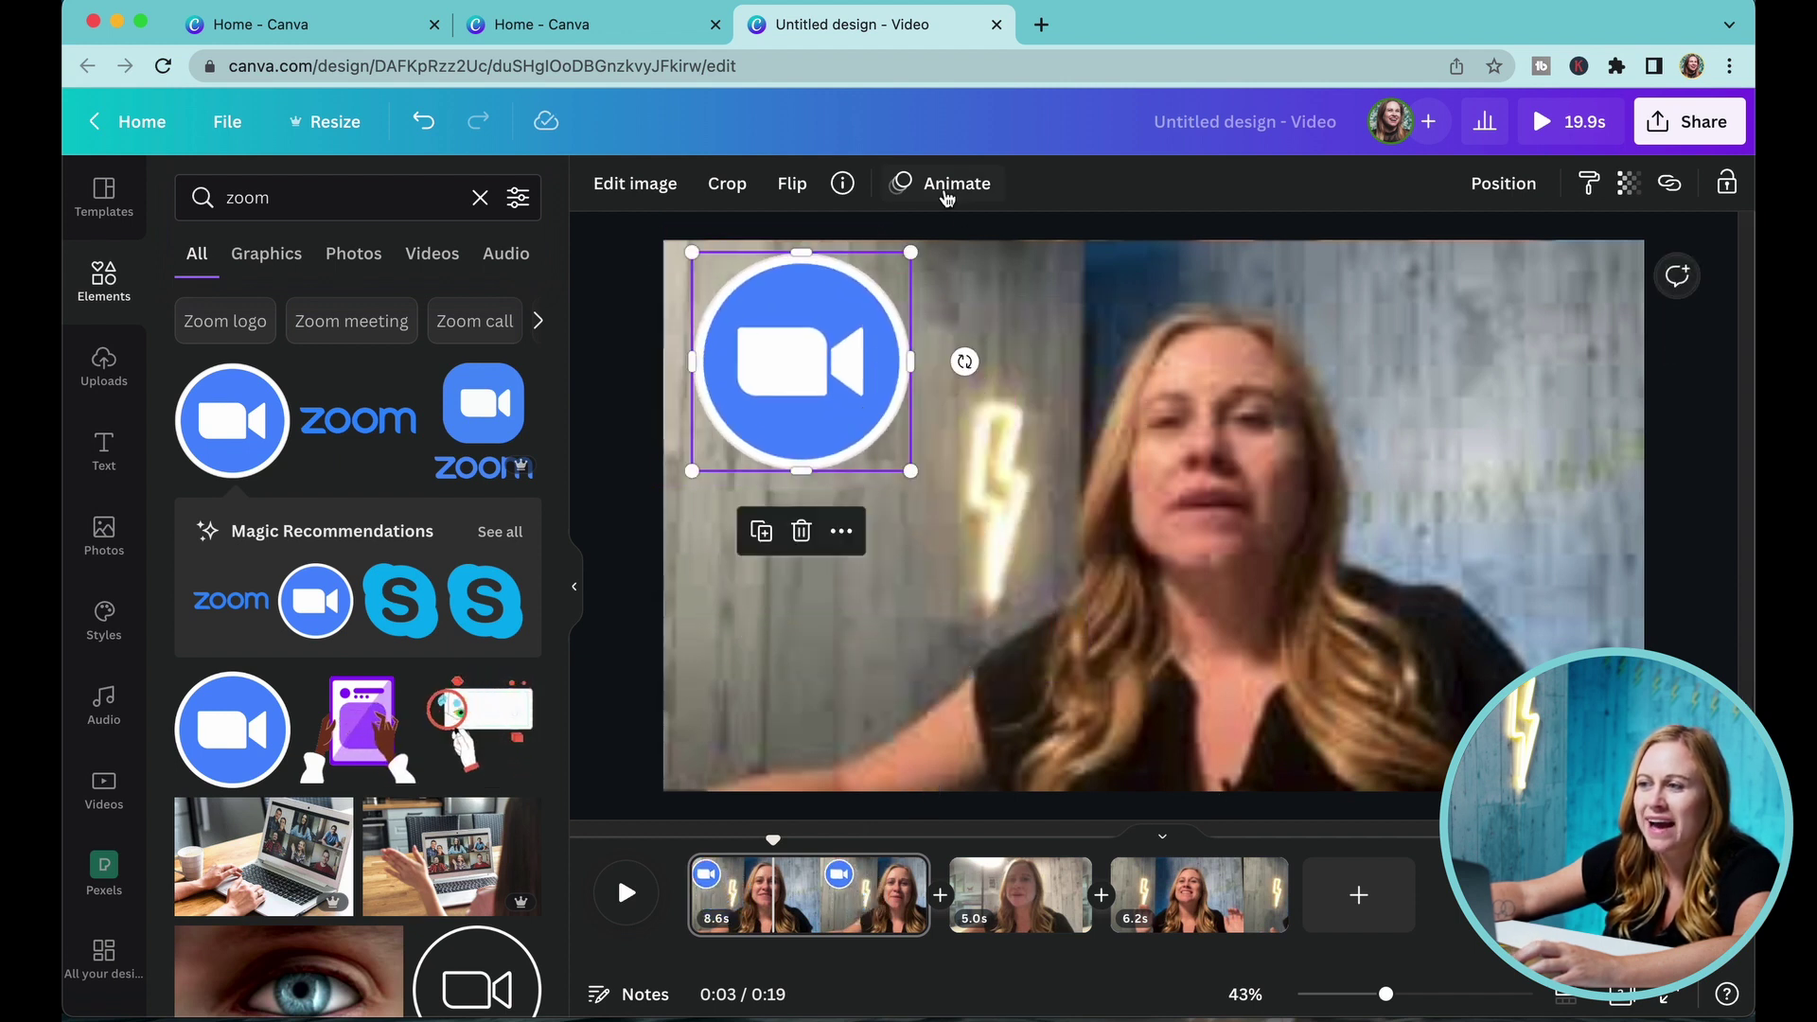
Give the Zoom logo a Pan animation that plays only on enter and moves toward the right
click(947, 189)
click(357, 344)
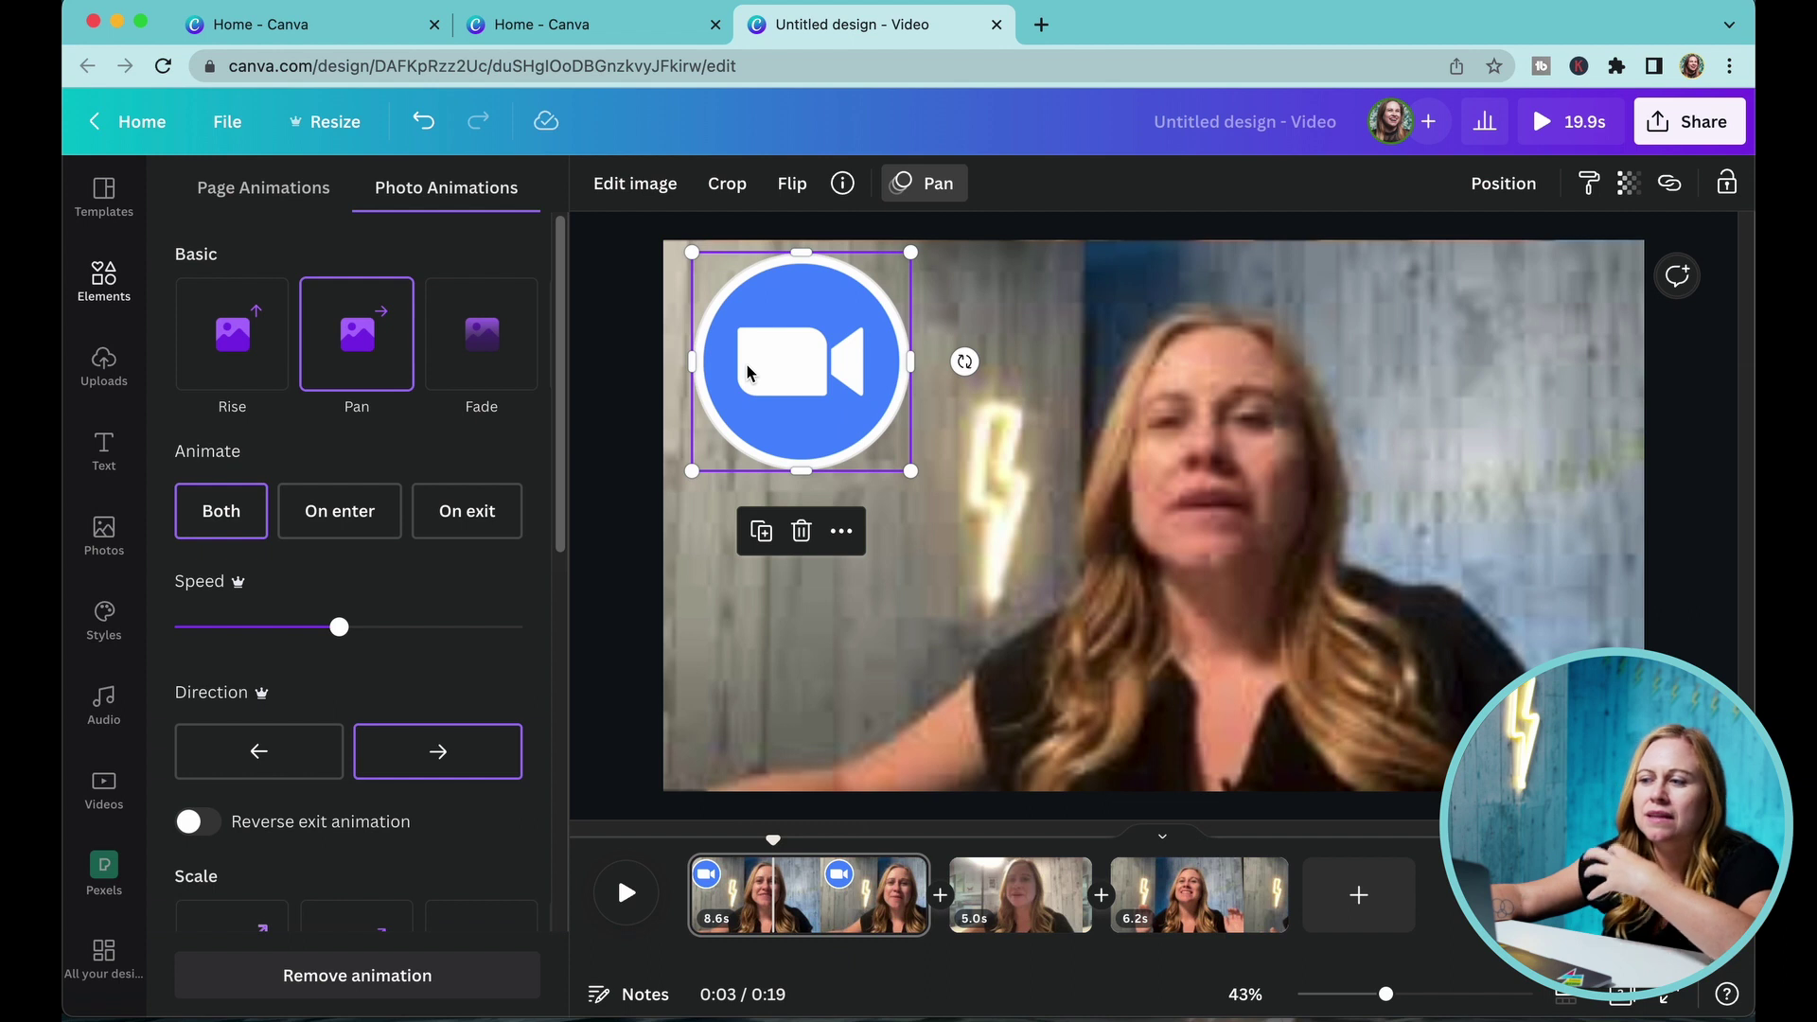
click(345, 521)
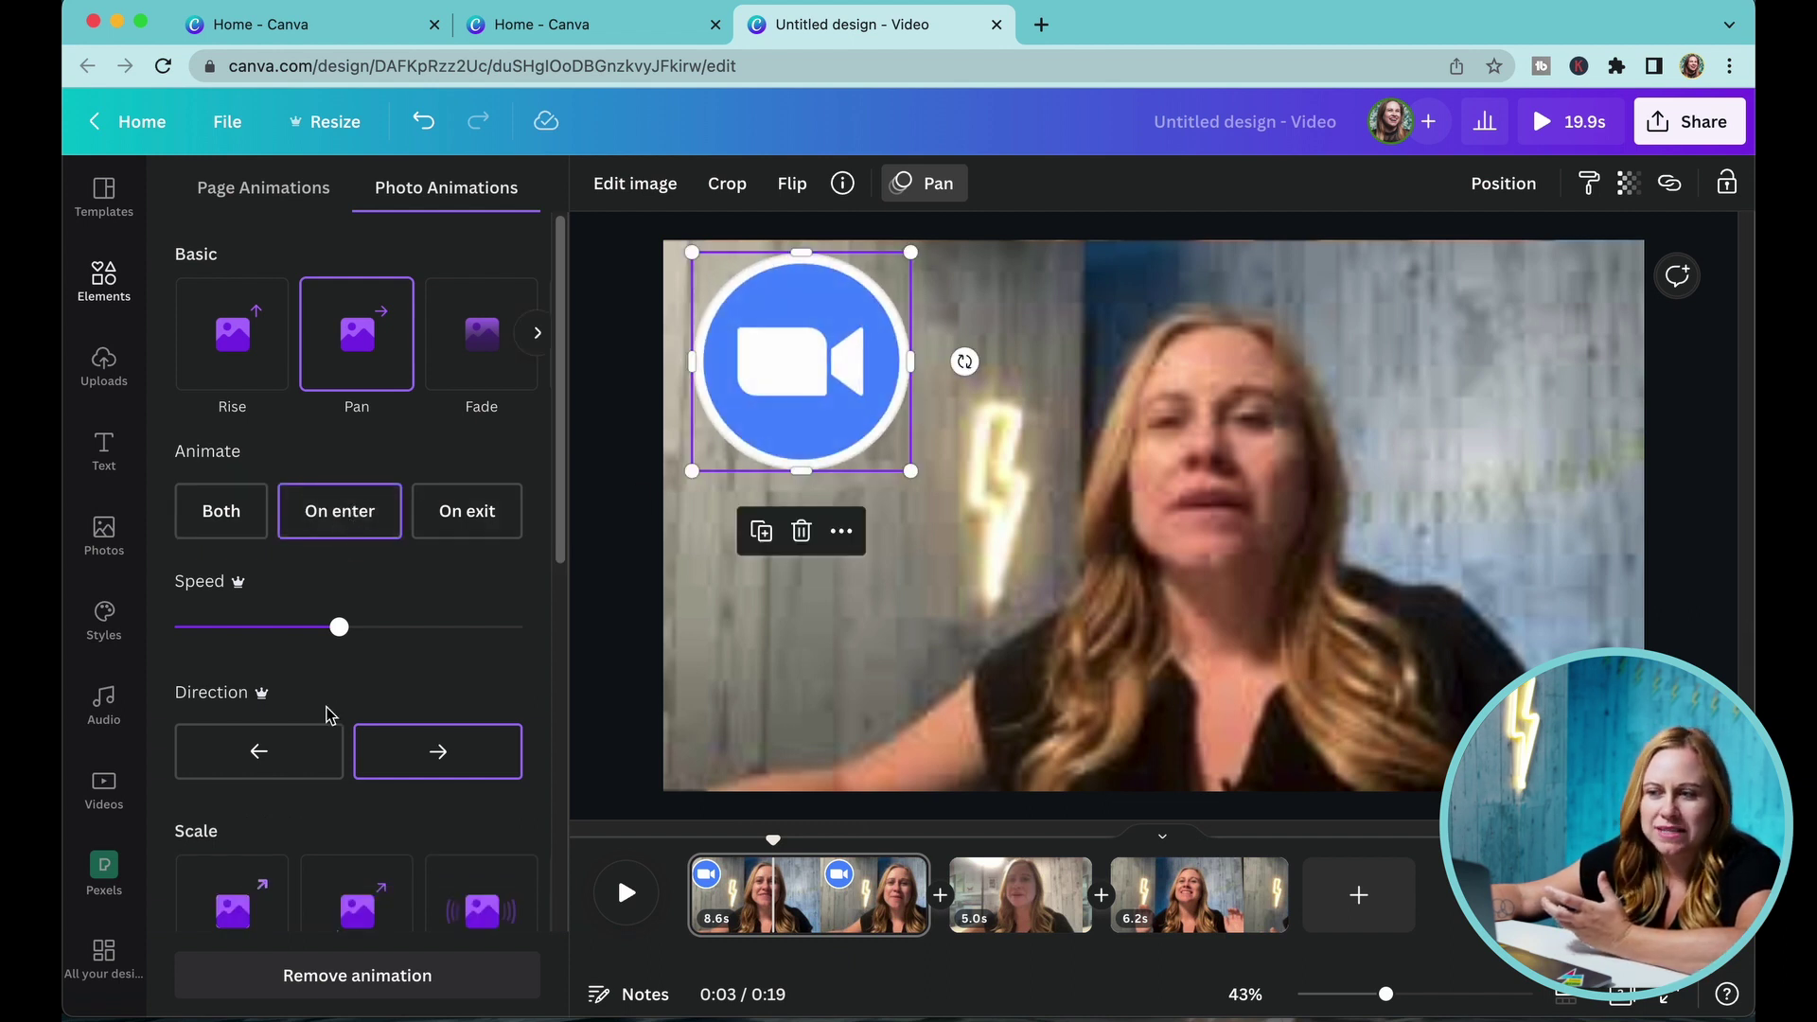
click(258, 752)
click(464, 760)
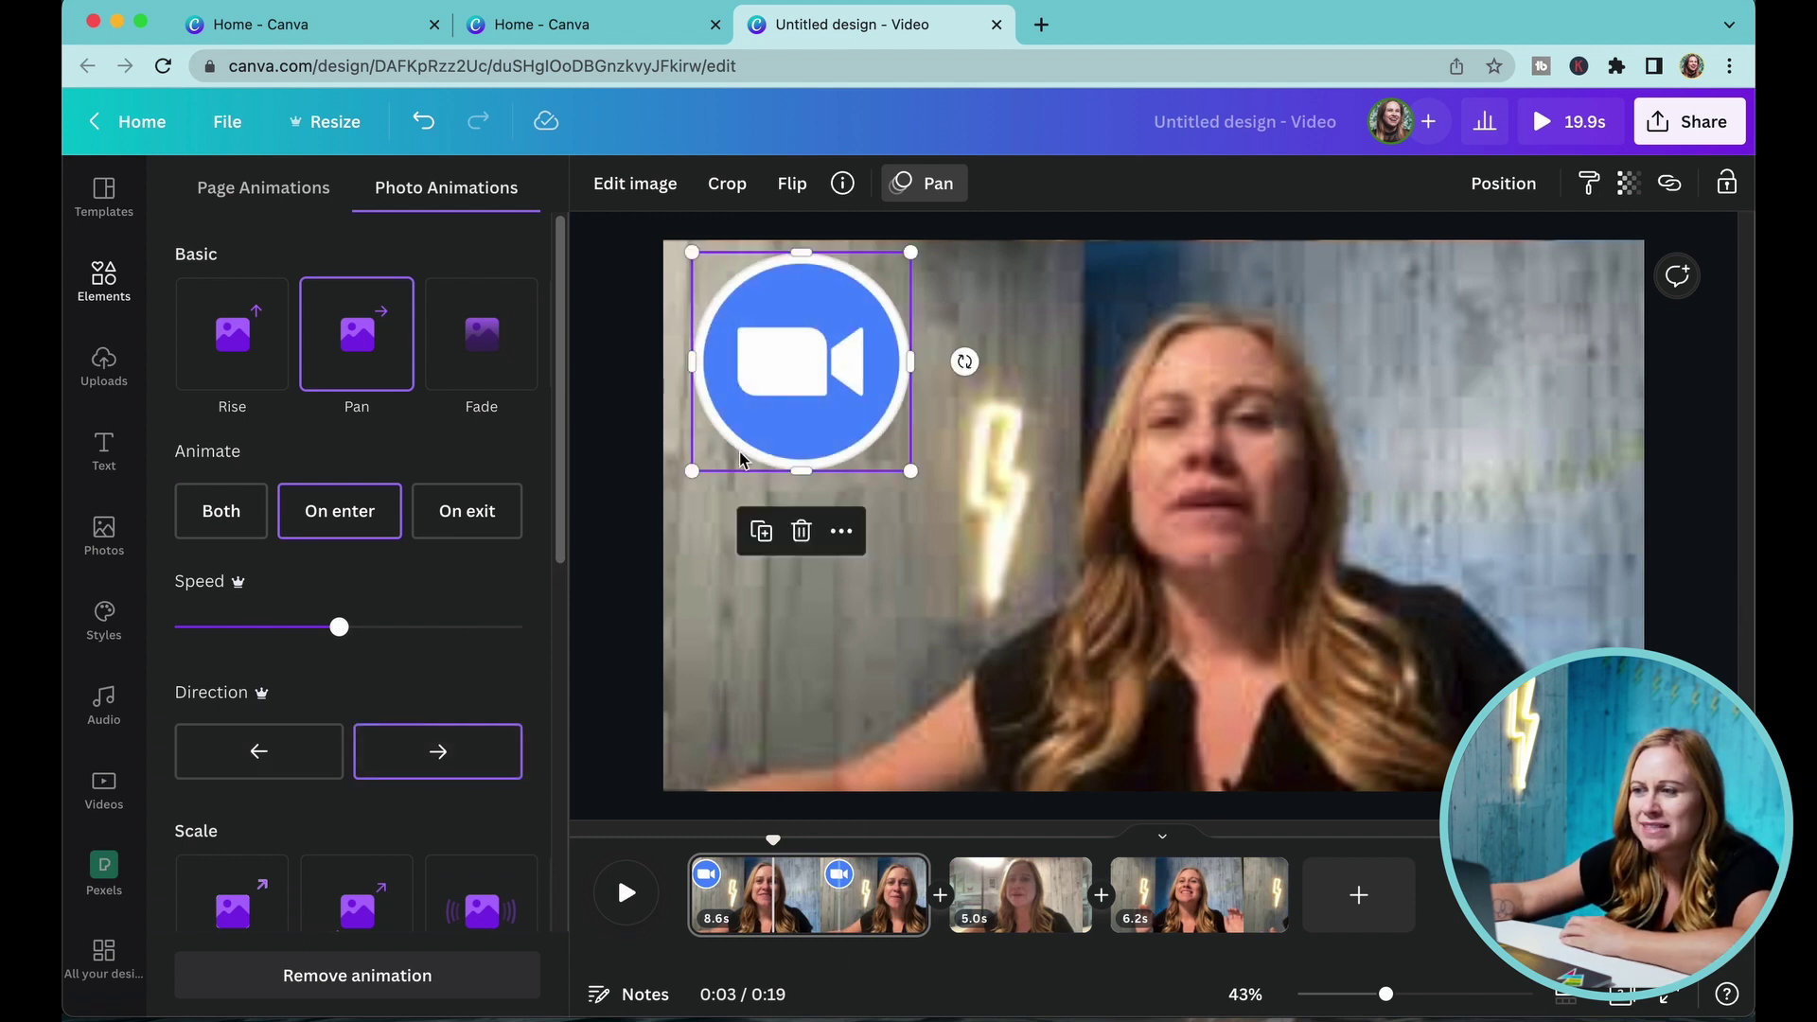
Play through the first page to find the moment for the logo to enter, and split the page at 2.0 s
mouse_move(779, 840)
mouse_down()
mouse_move(697, 823)
mouse_move(789, 839)
mouse_up()
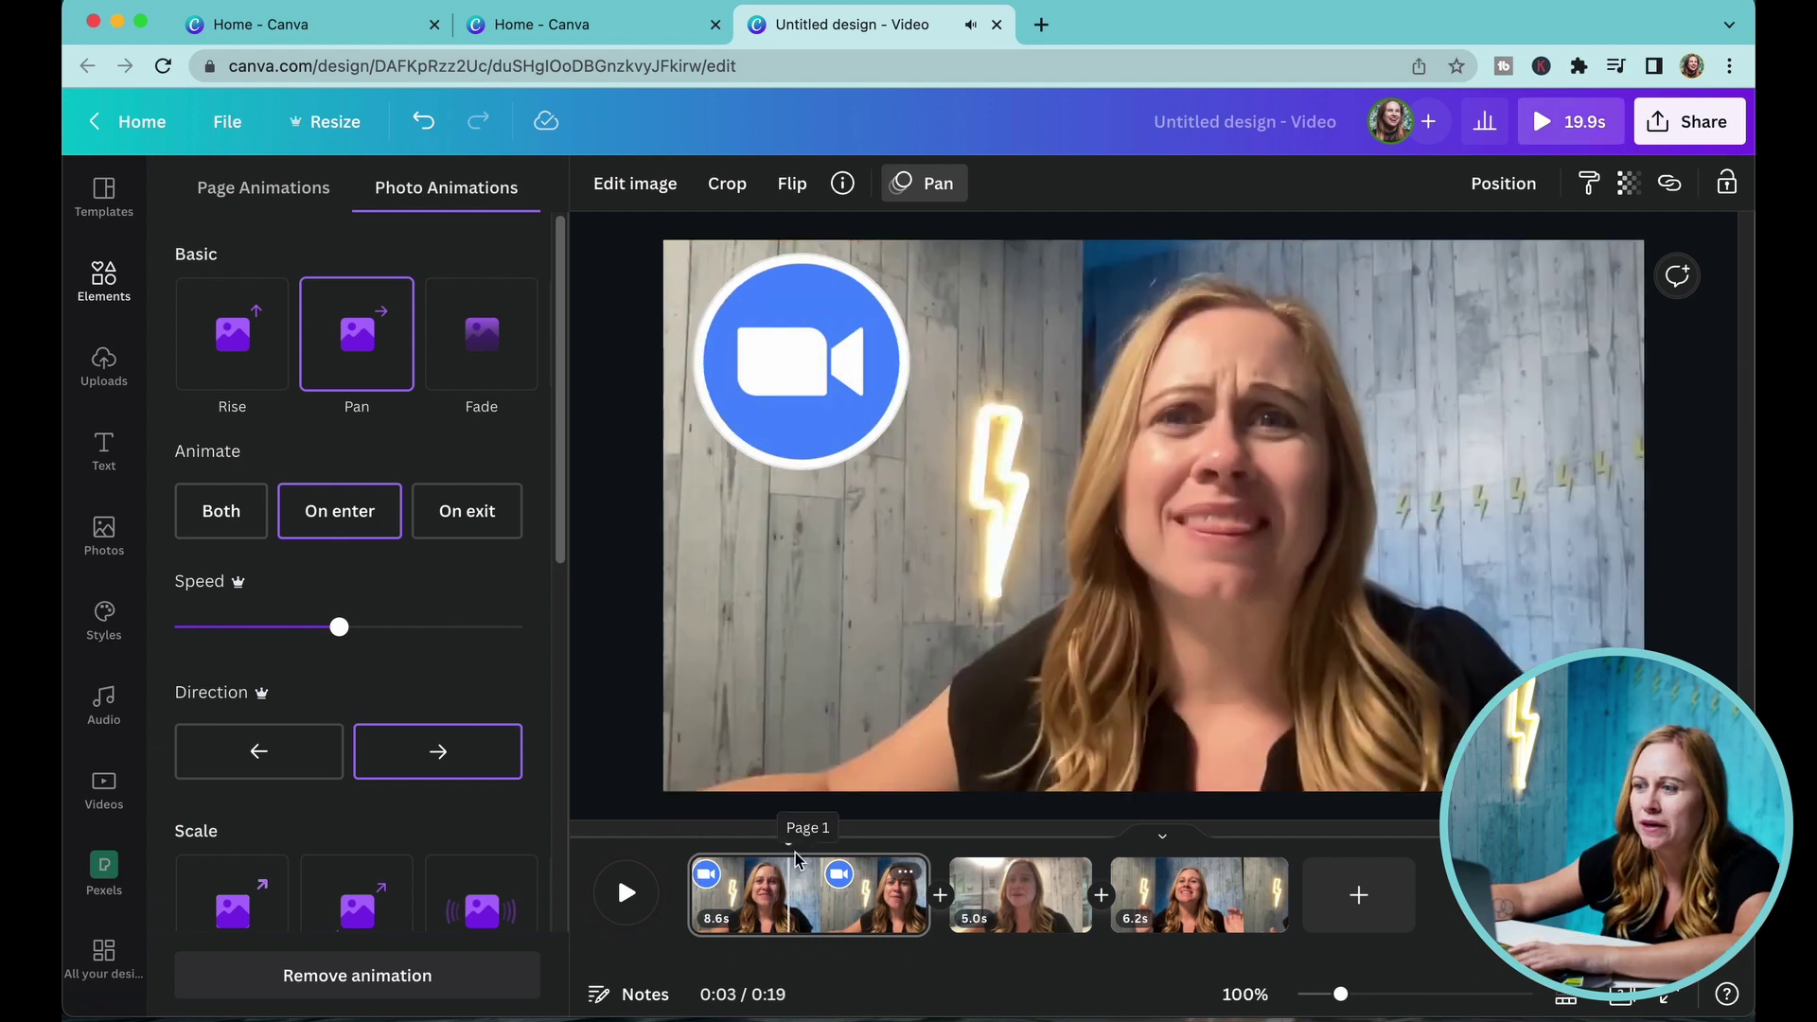
drag(788, 840, 733, 841)
key(space)
key(space)
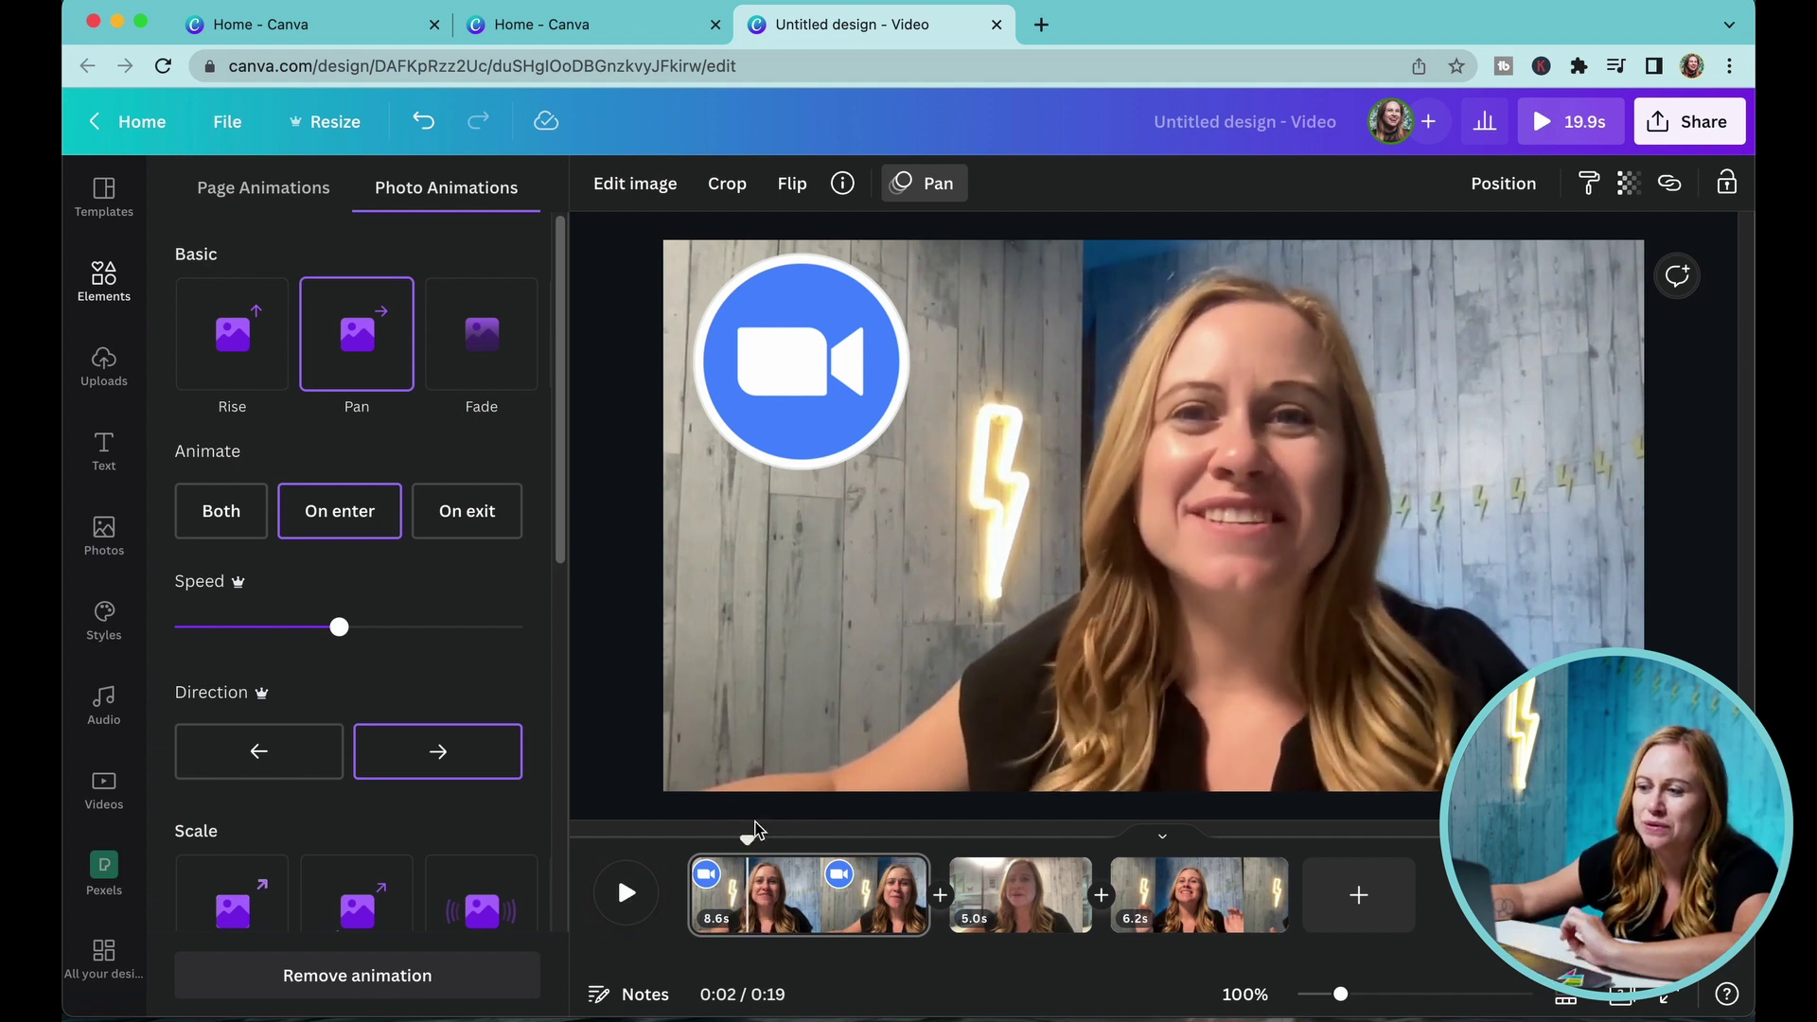
click(821, 846)
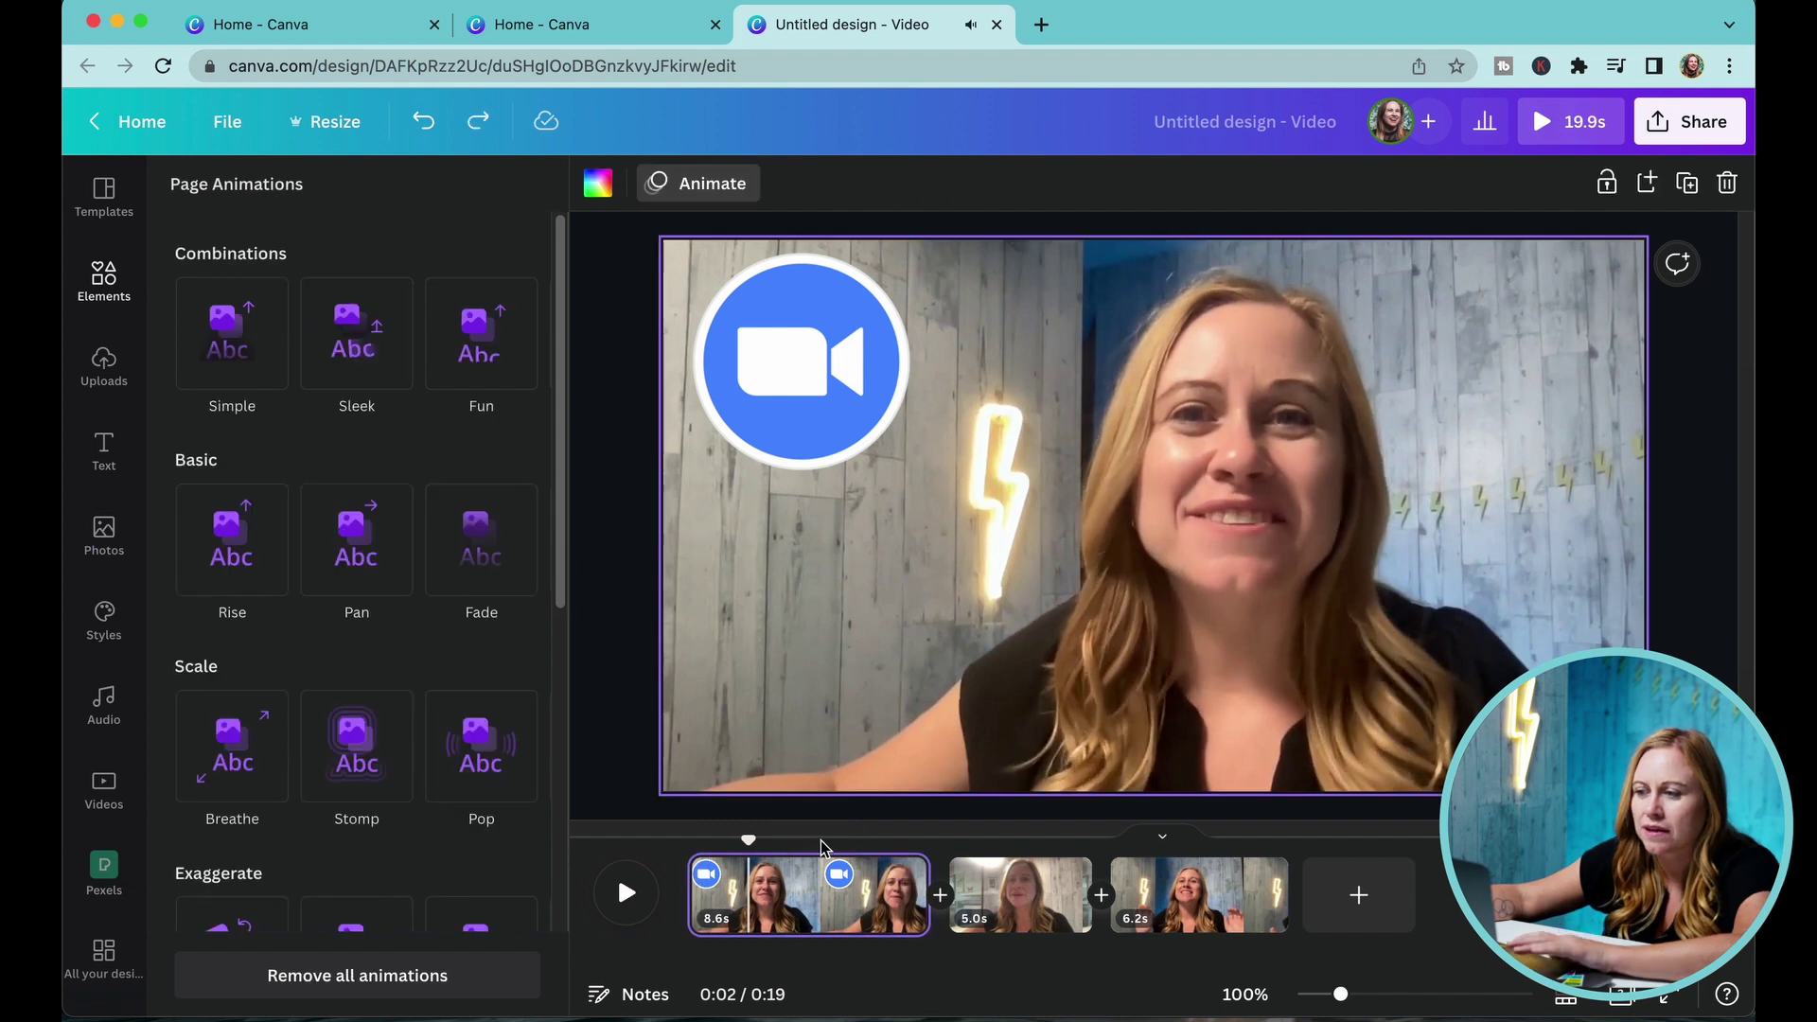
click(760, 907)
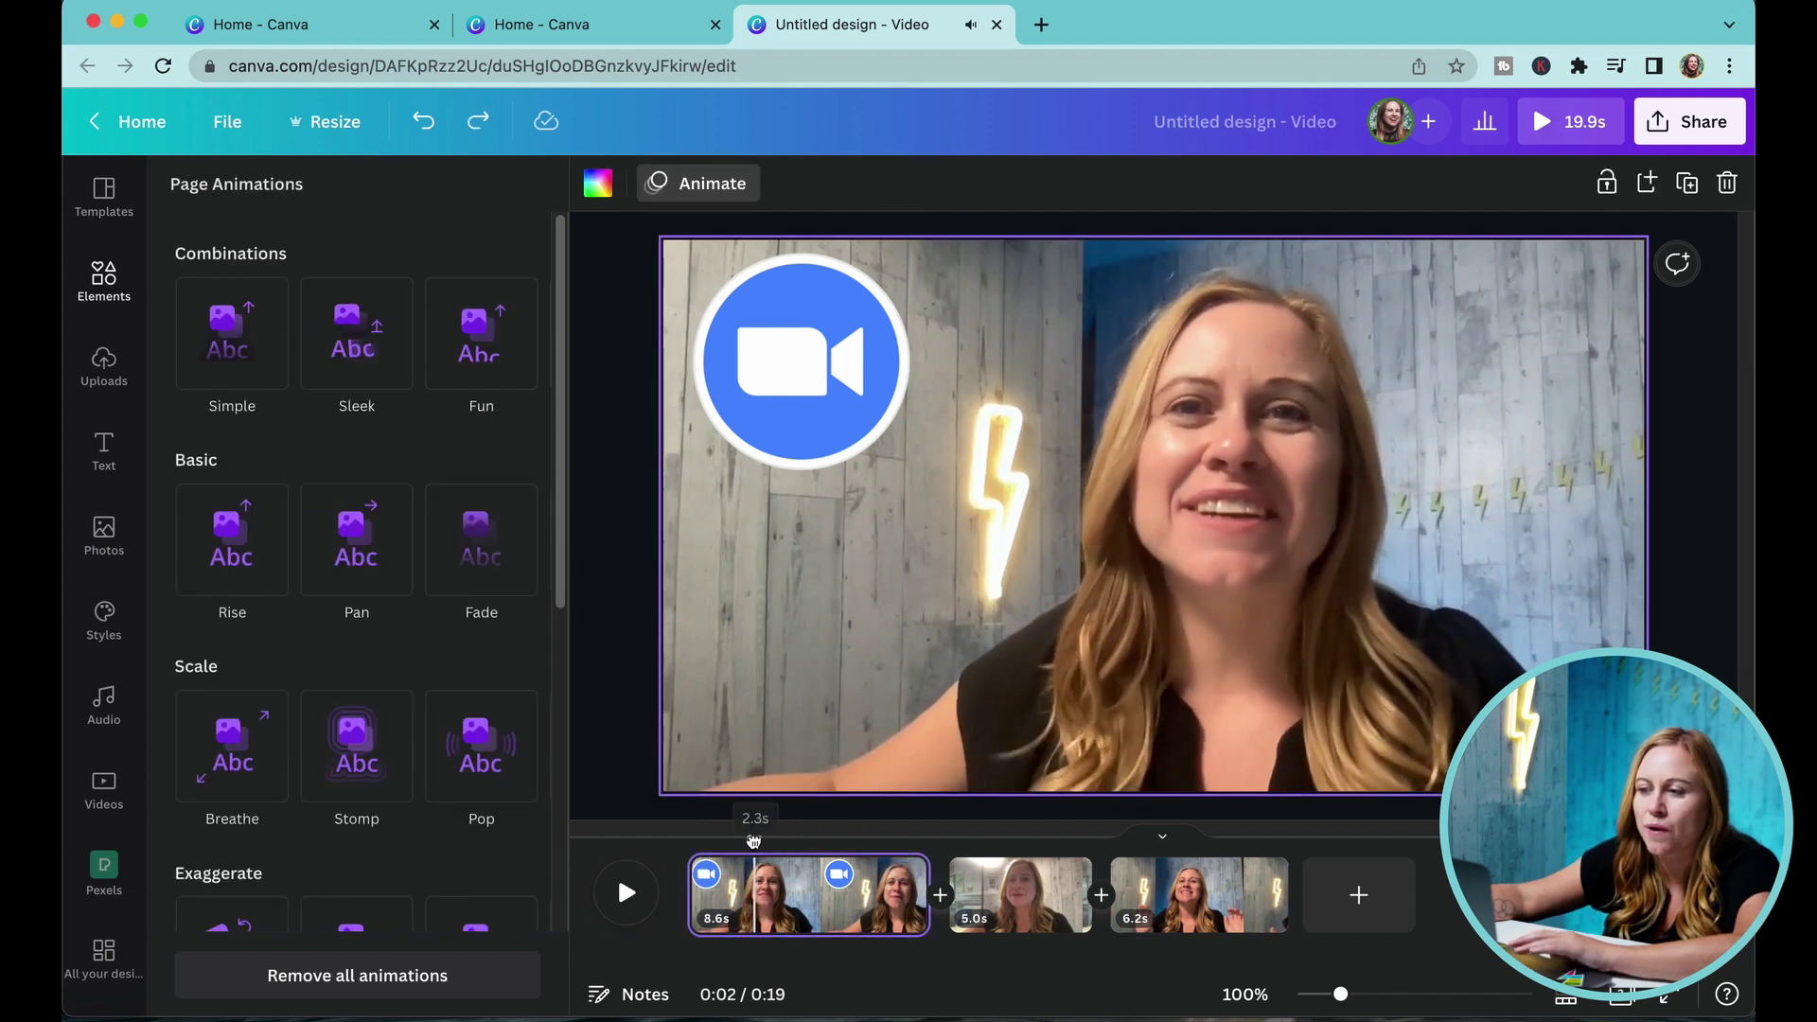
drag(754, 841, 746, 841)
click(904, 877)
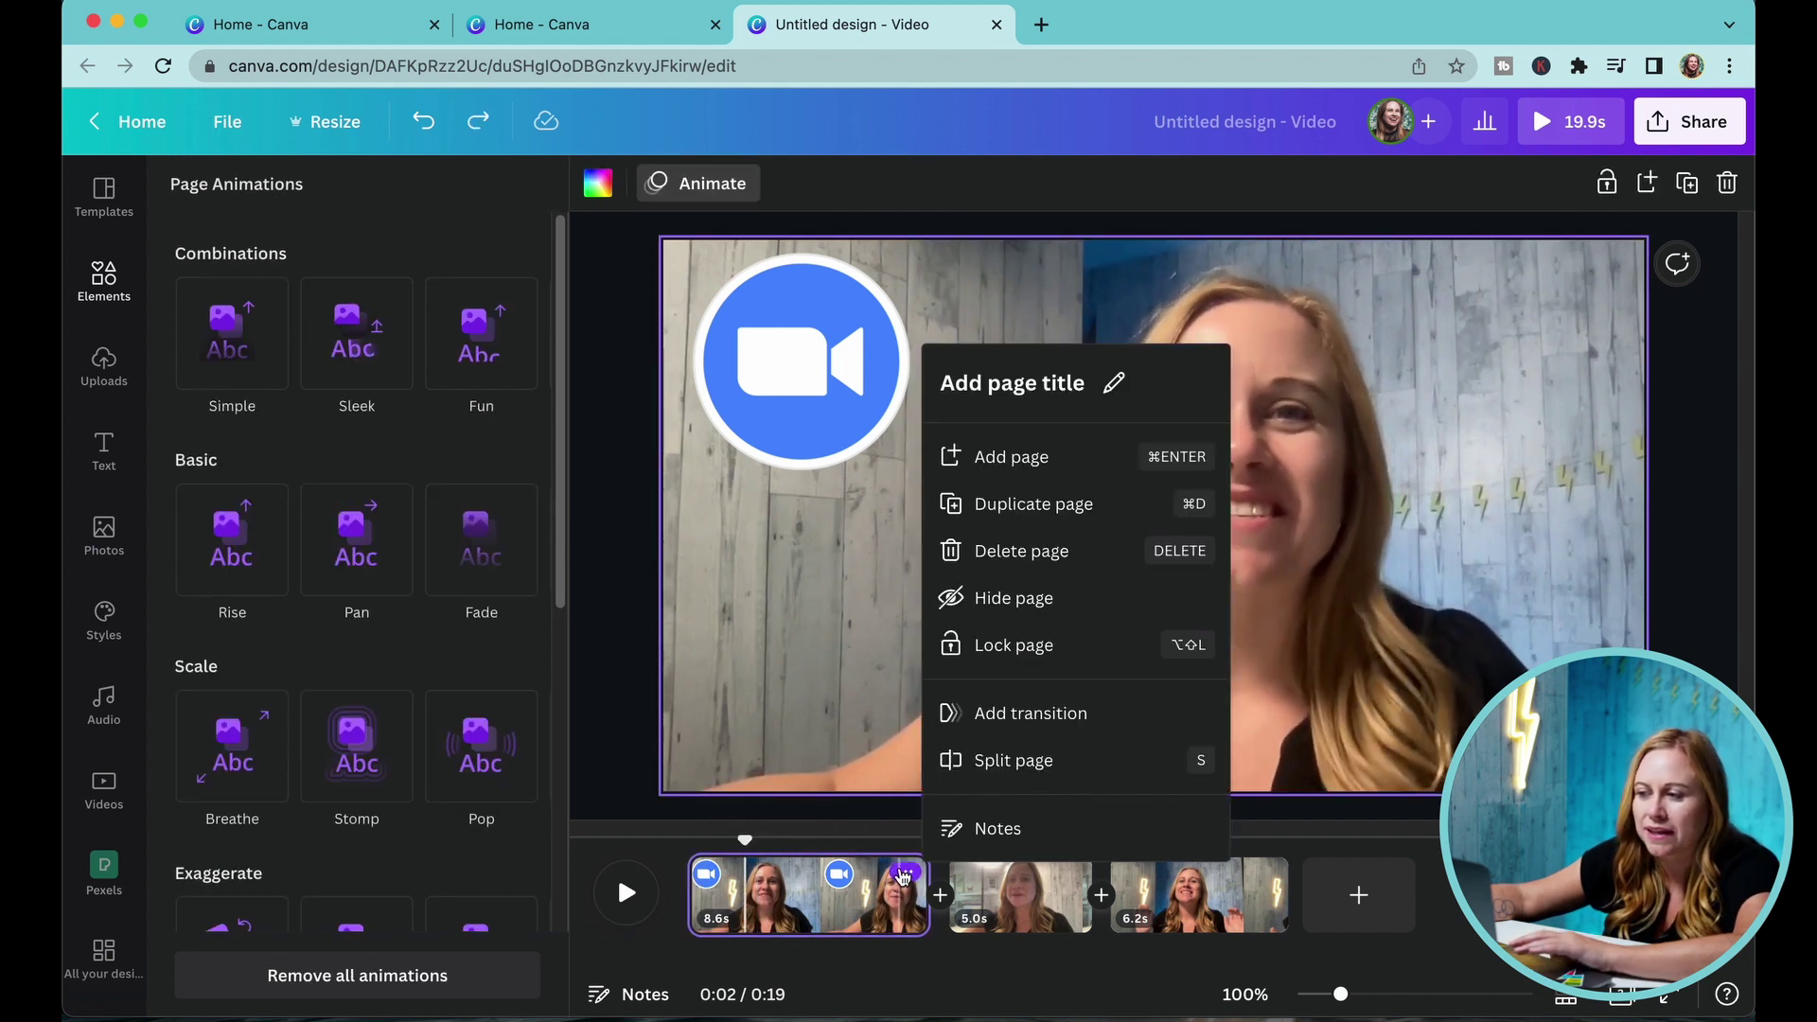
click(1036, 758)
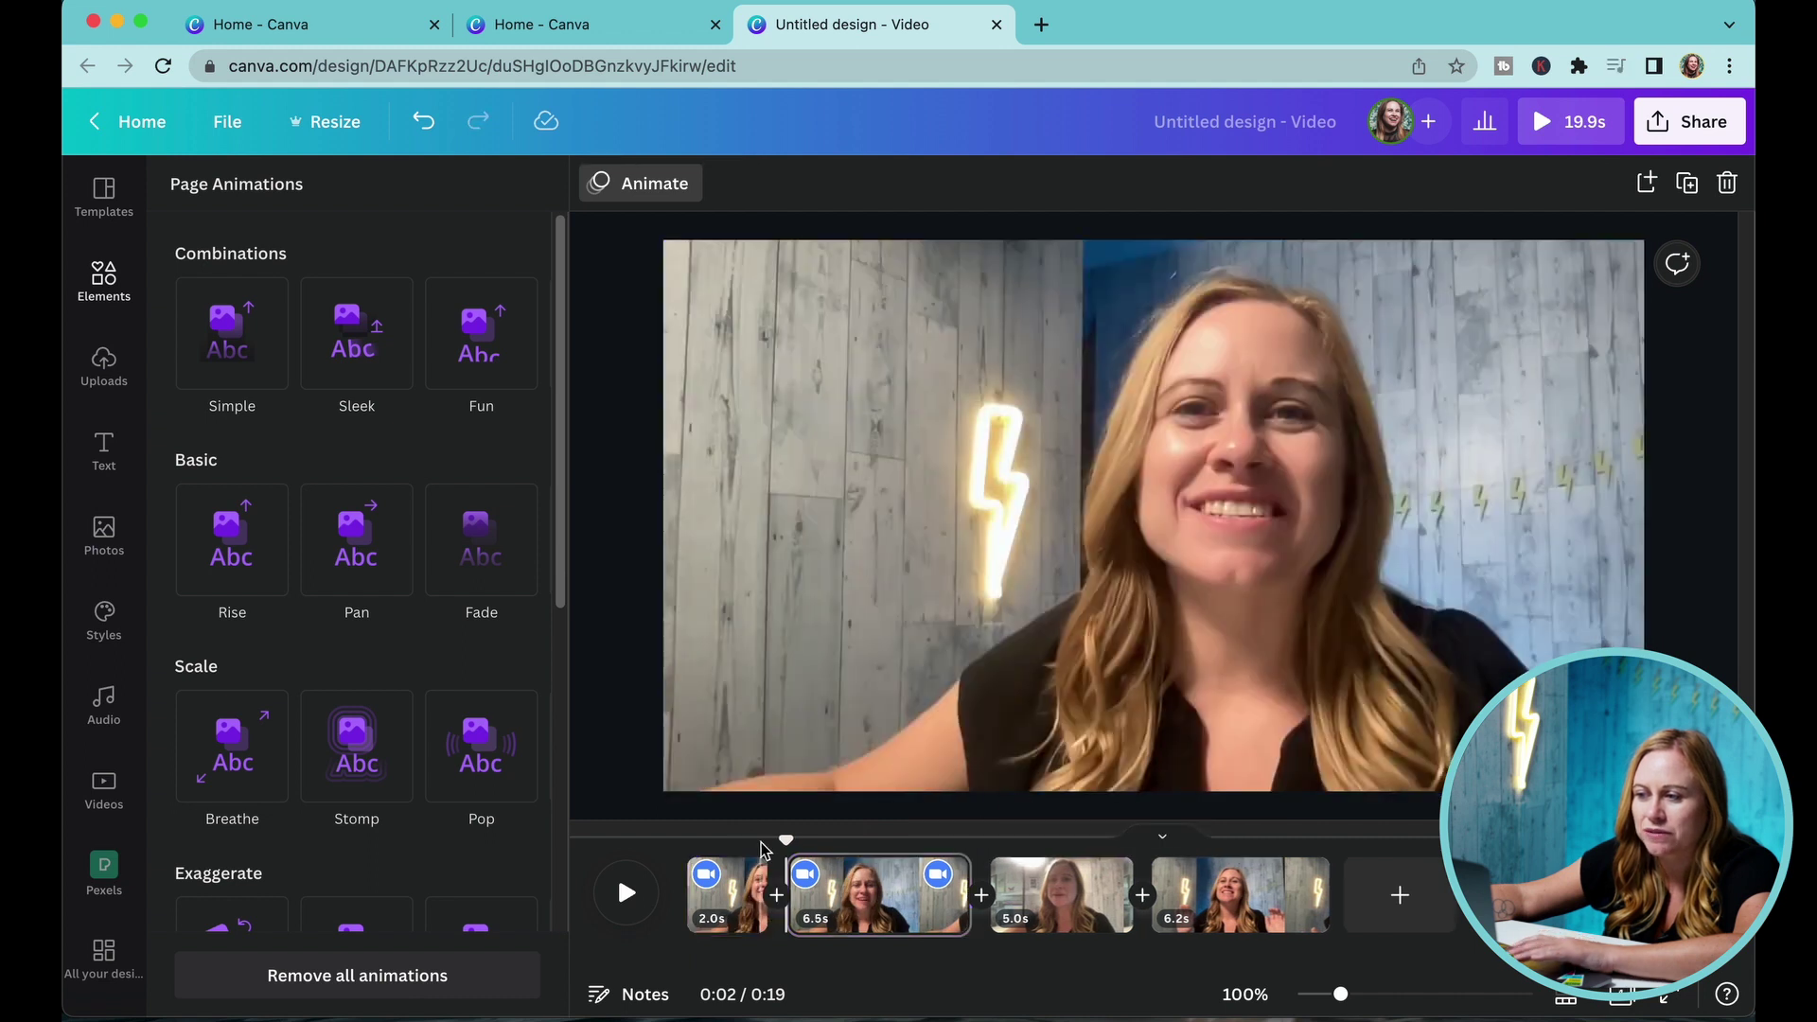
Preview the 2.0 s opening page and delete the Zoom logo from it
click(727, 855)
key(space)
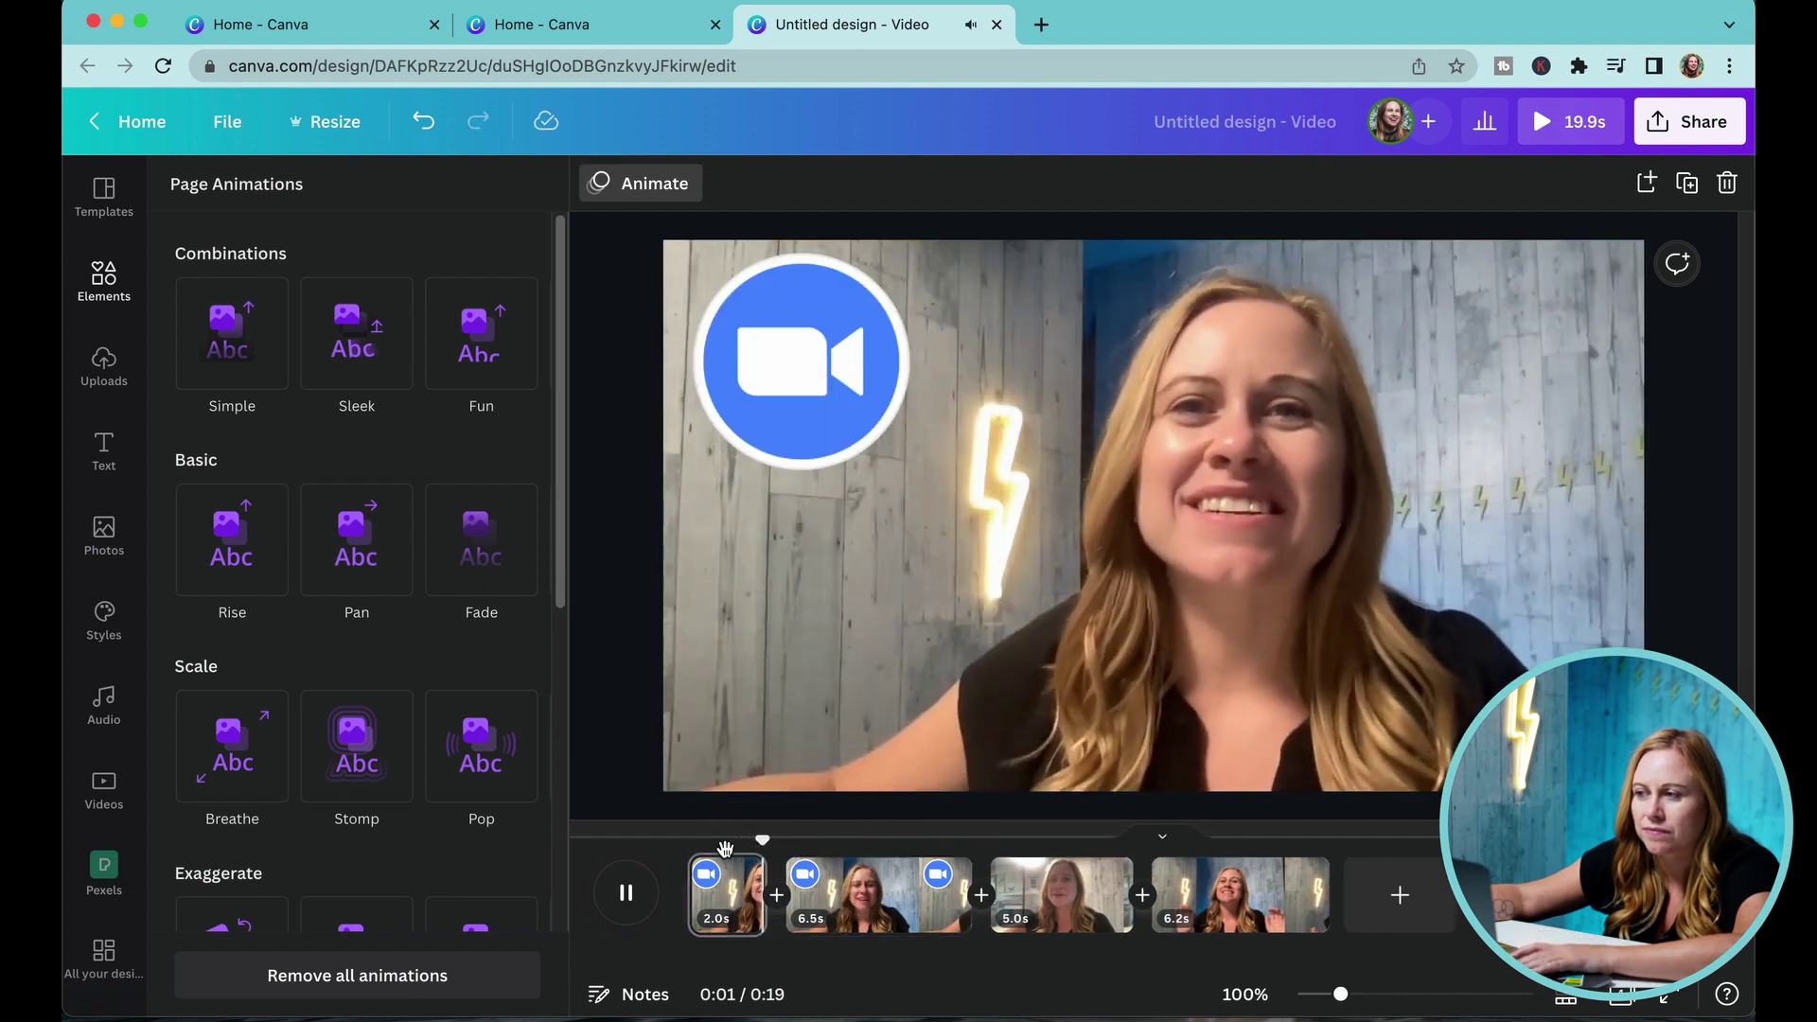
key(space)
click(784, 728)
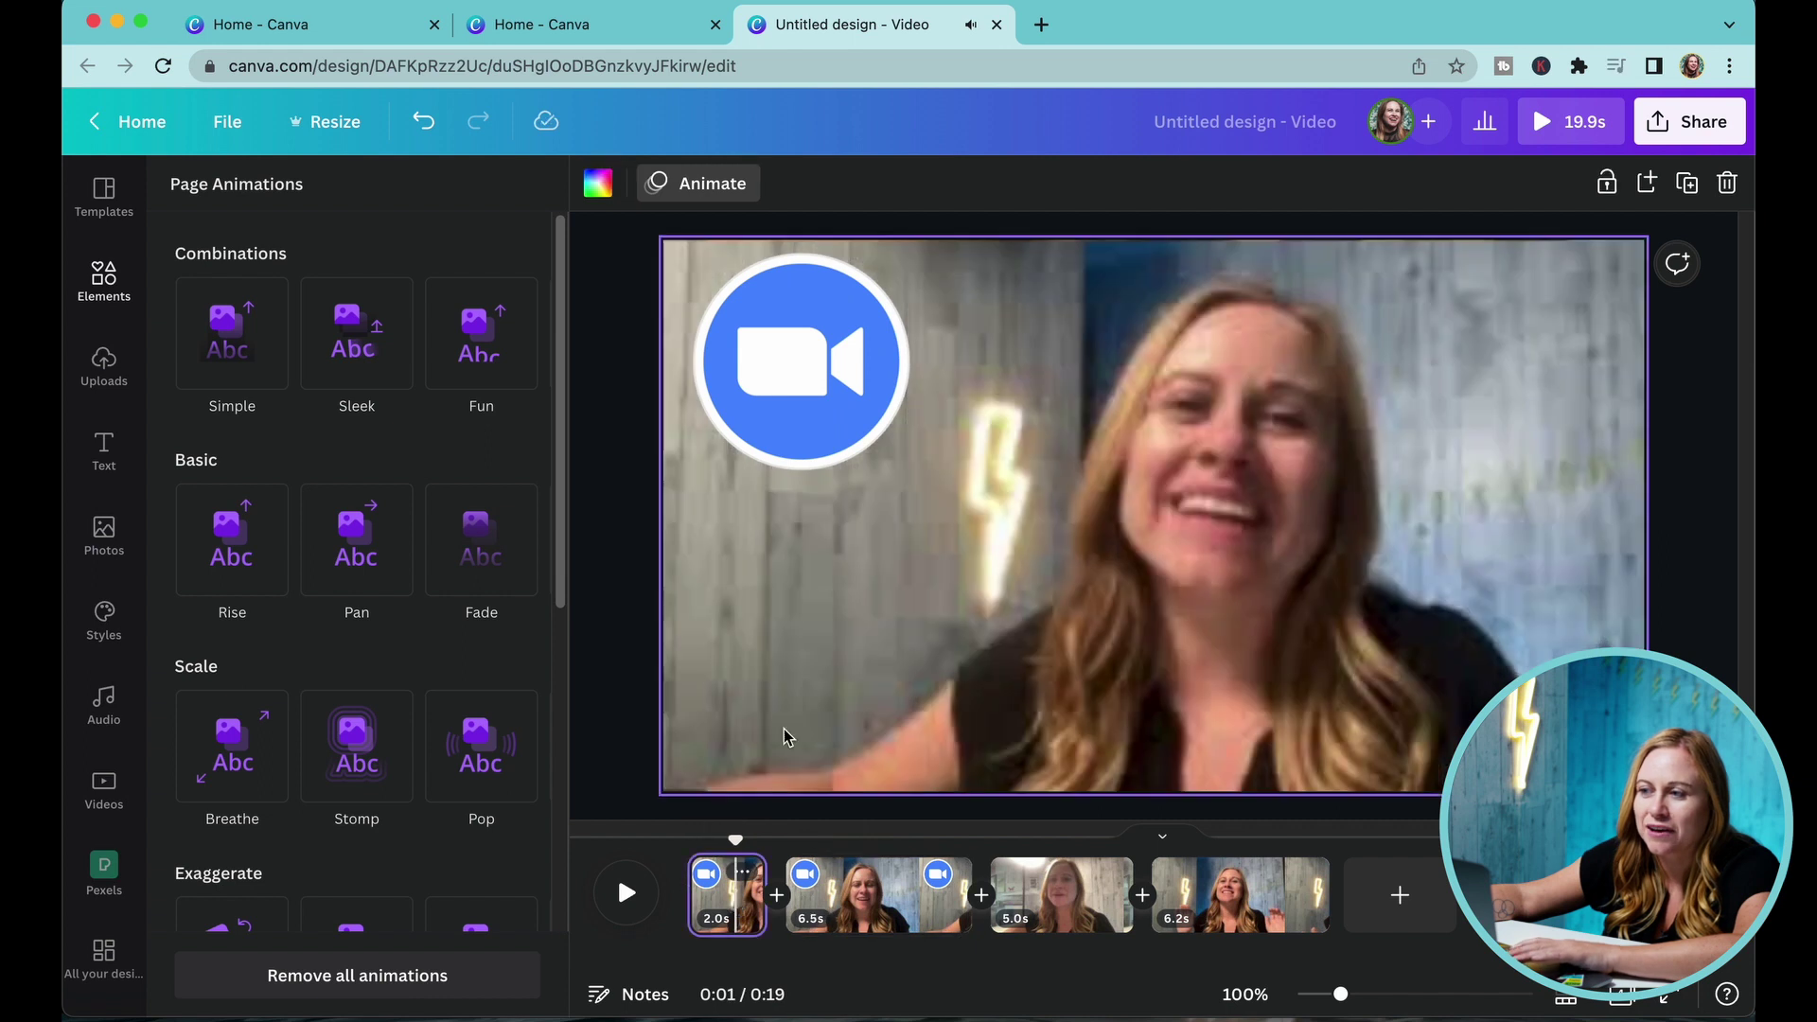
click(826, 392)
key(Delete)
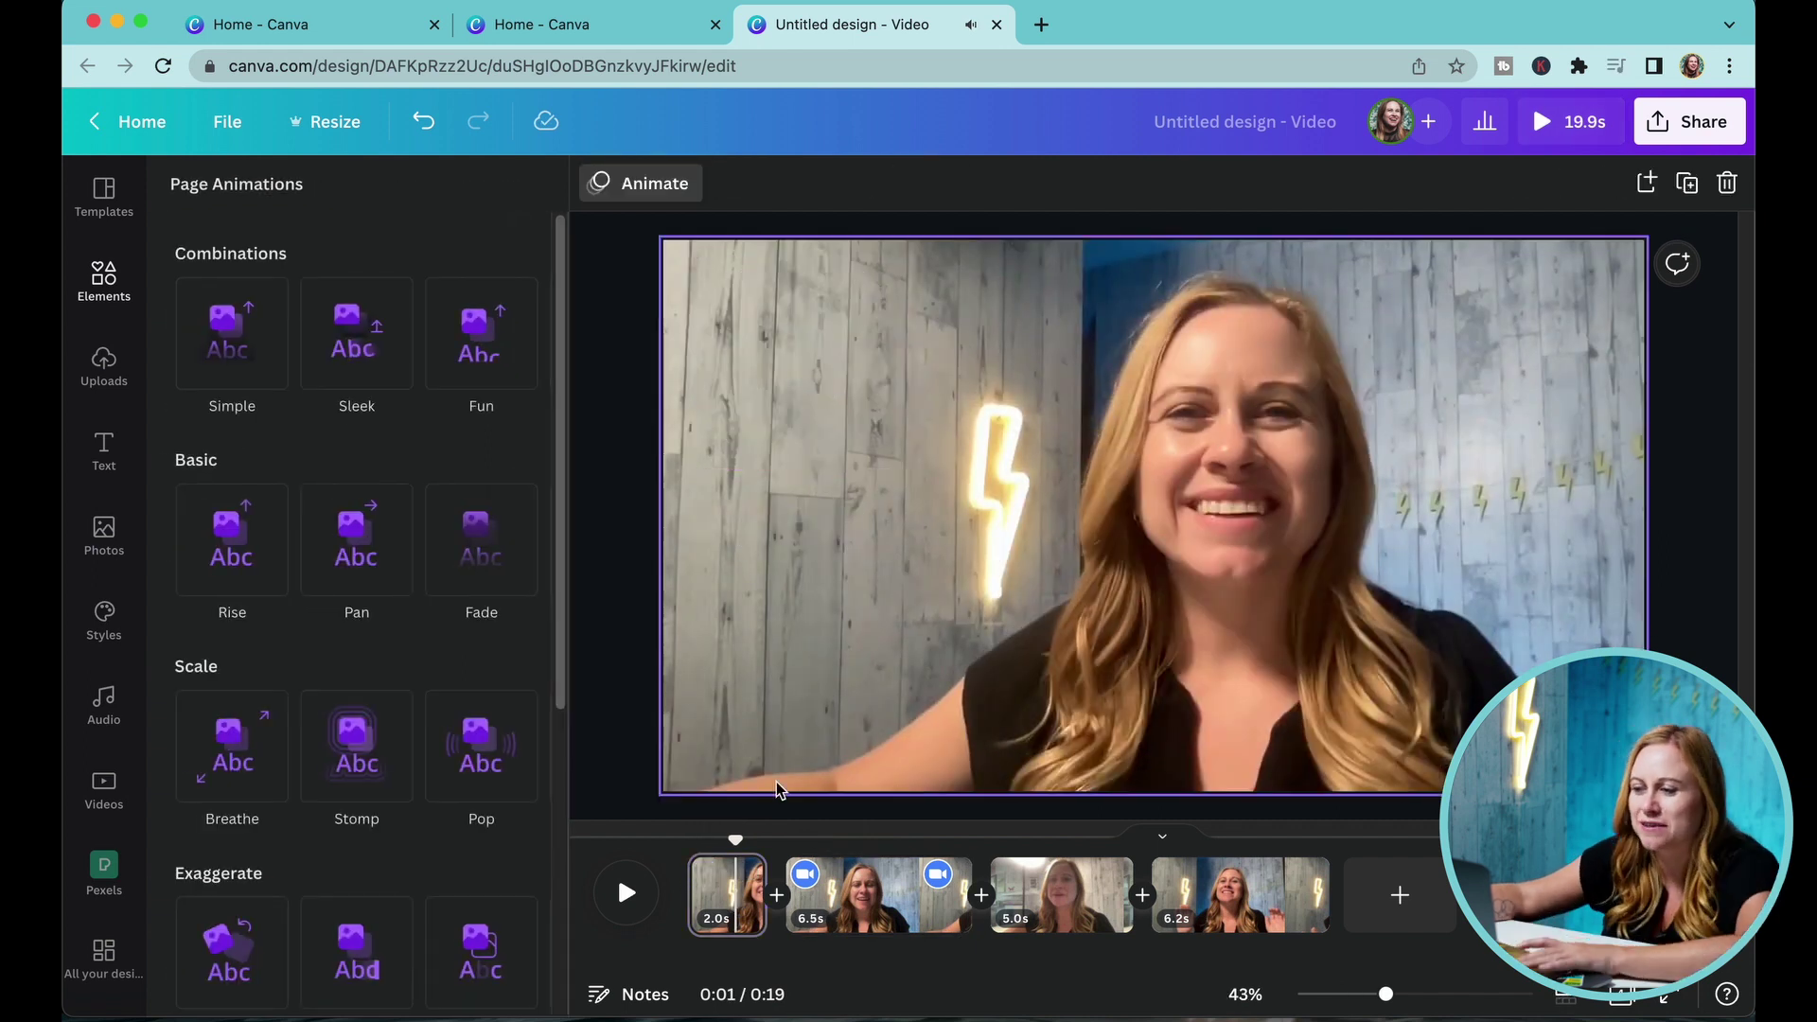
right_click(776, 667)
click(733, 836)
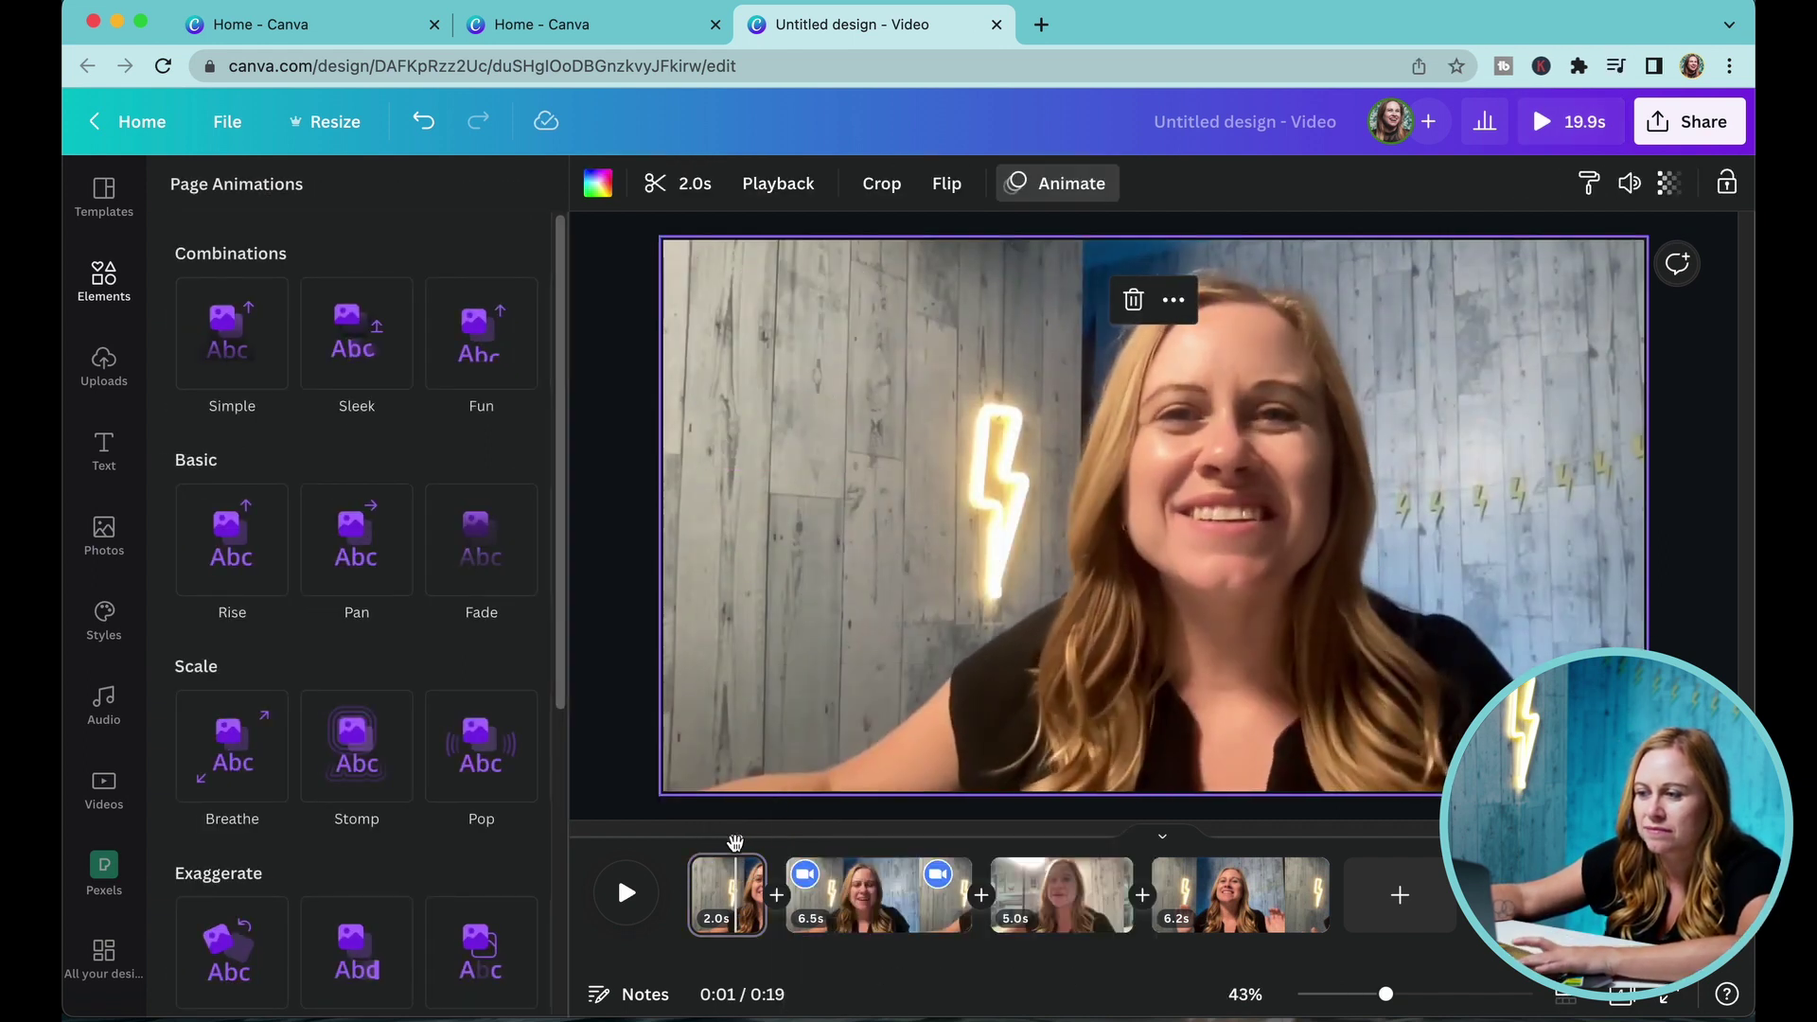
Play into the second page and split it so that its first part lasts 2.5 s
click(805, 851)
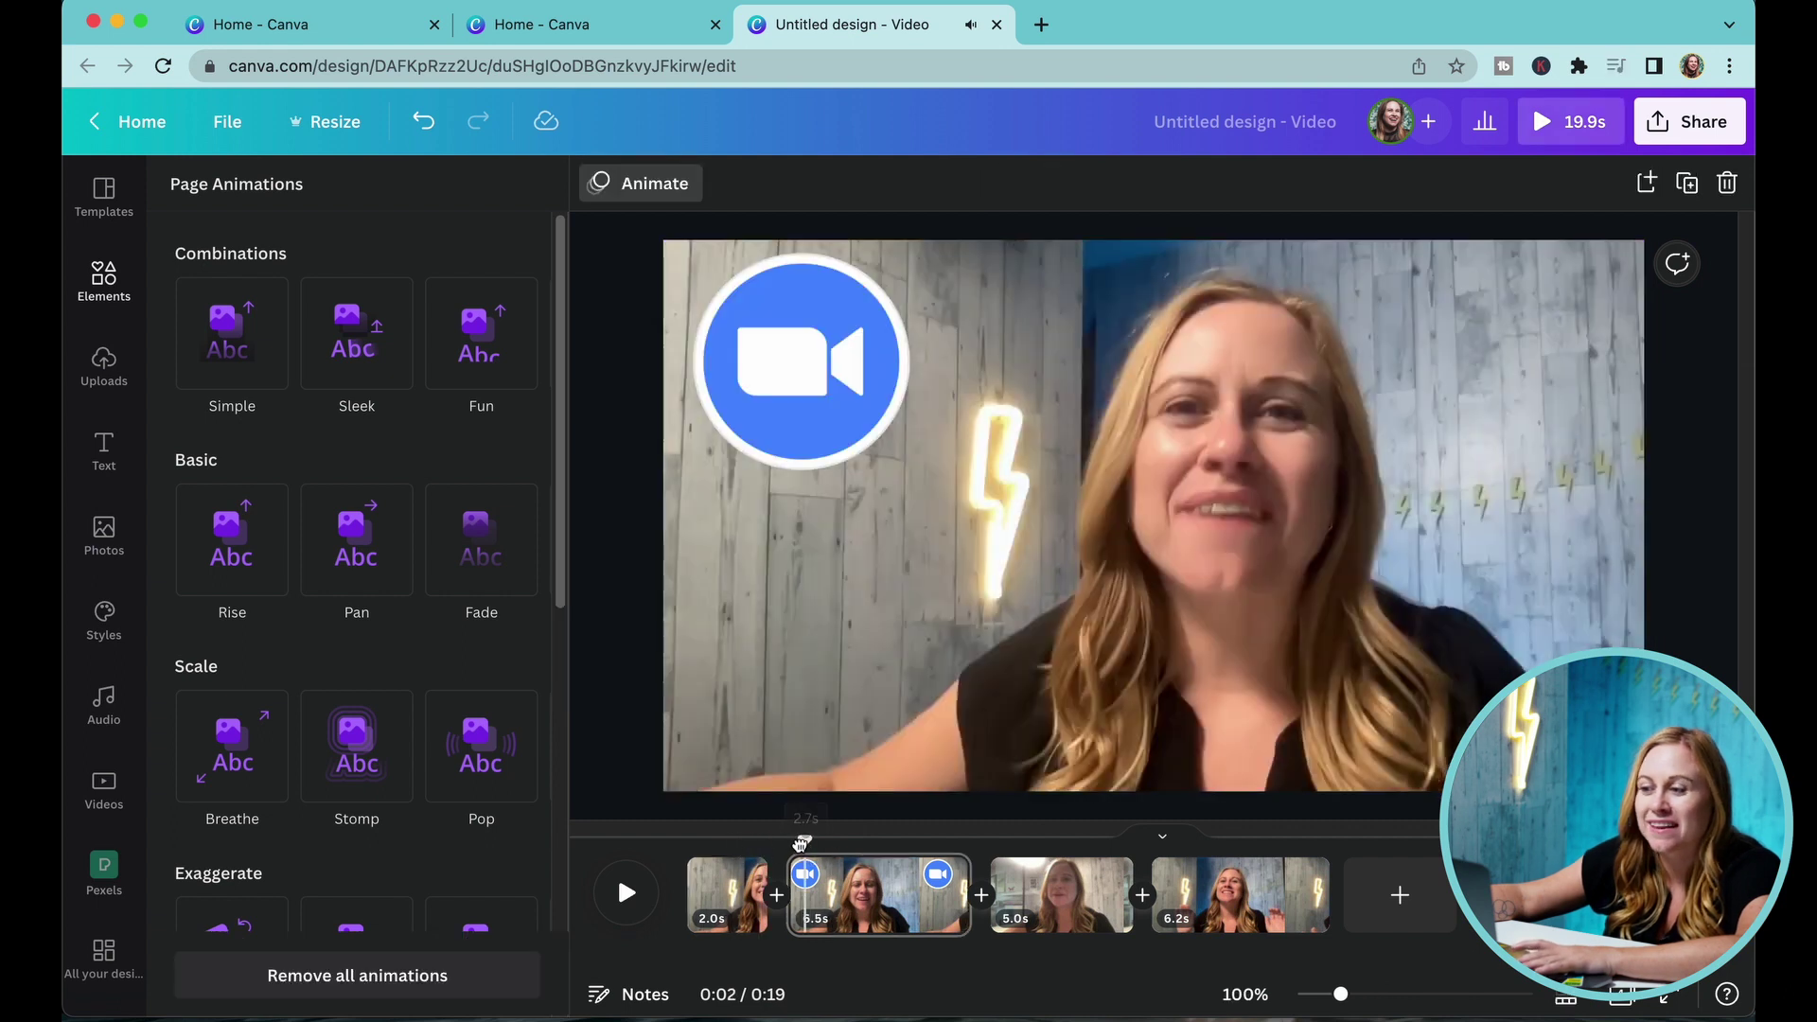
click(721, 834)
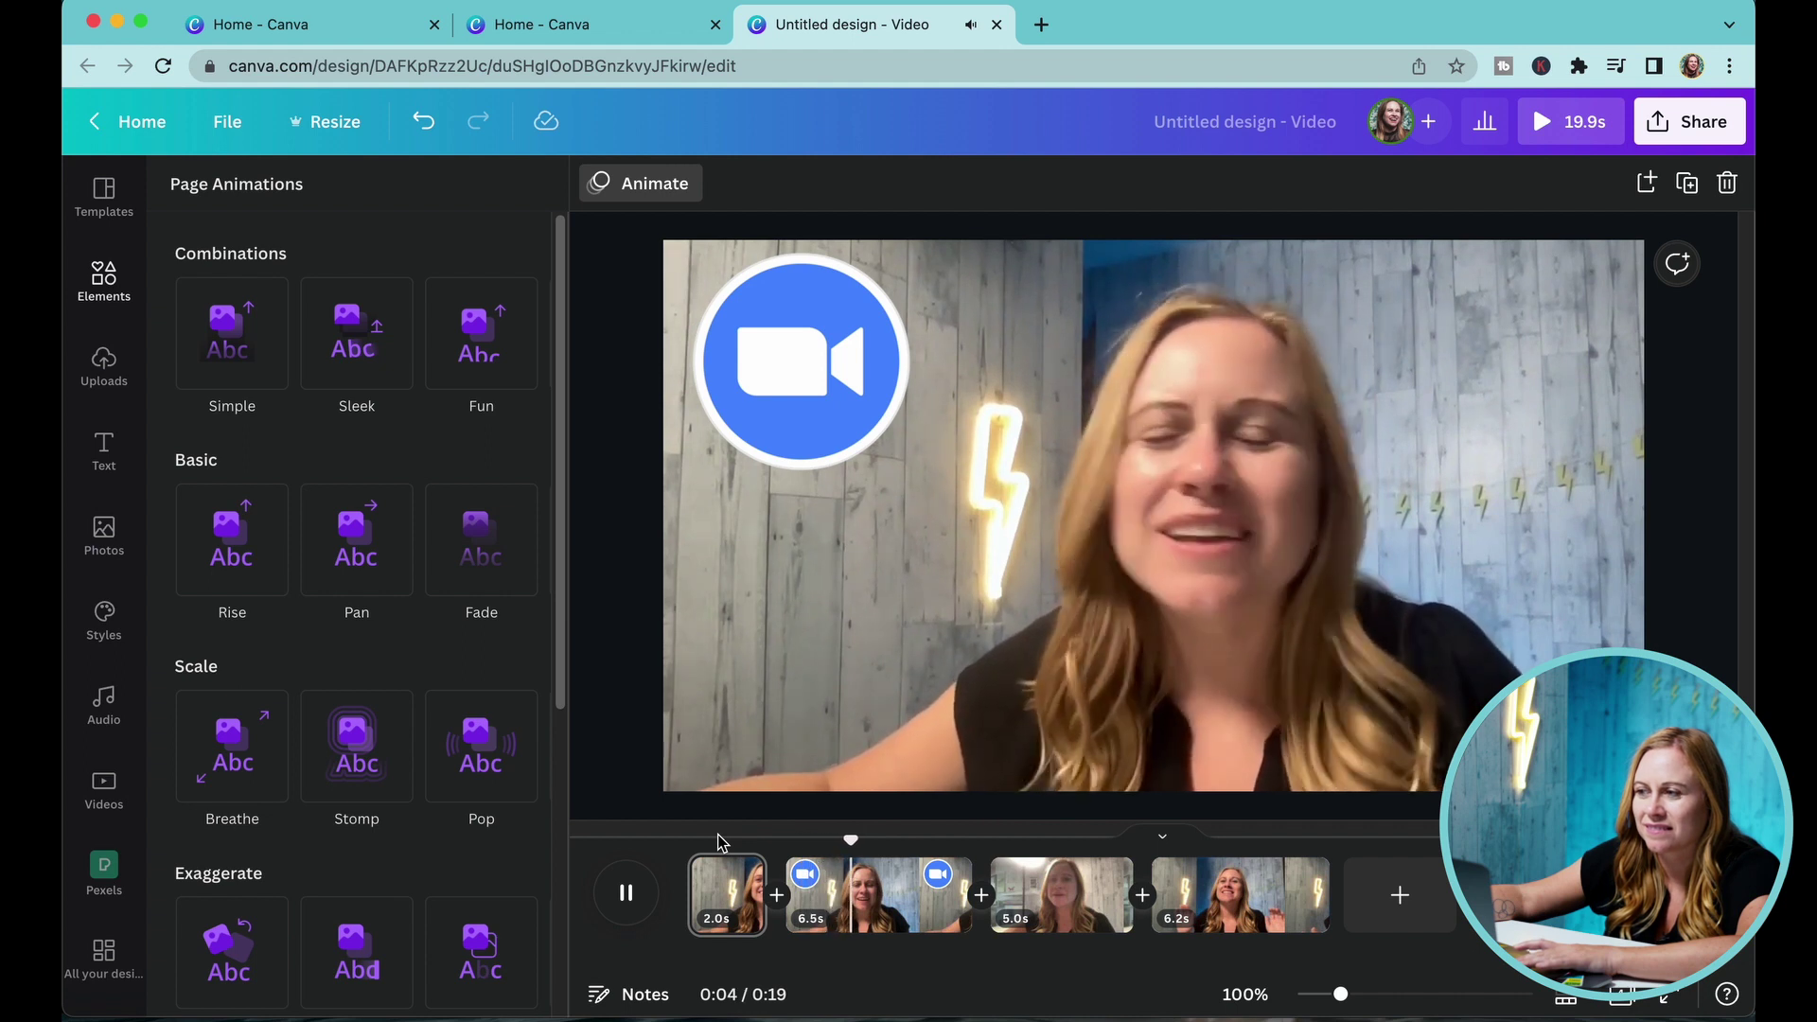
key(space)
mouse_move(857, 842)
mouse_down()
mouse_move(832, 844)
mouse_move(872, 843)
mouse_move(857, 843)
mouse_up()
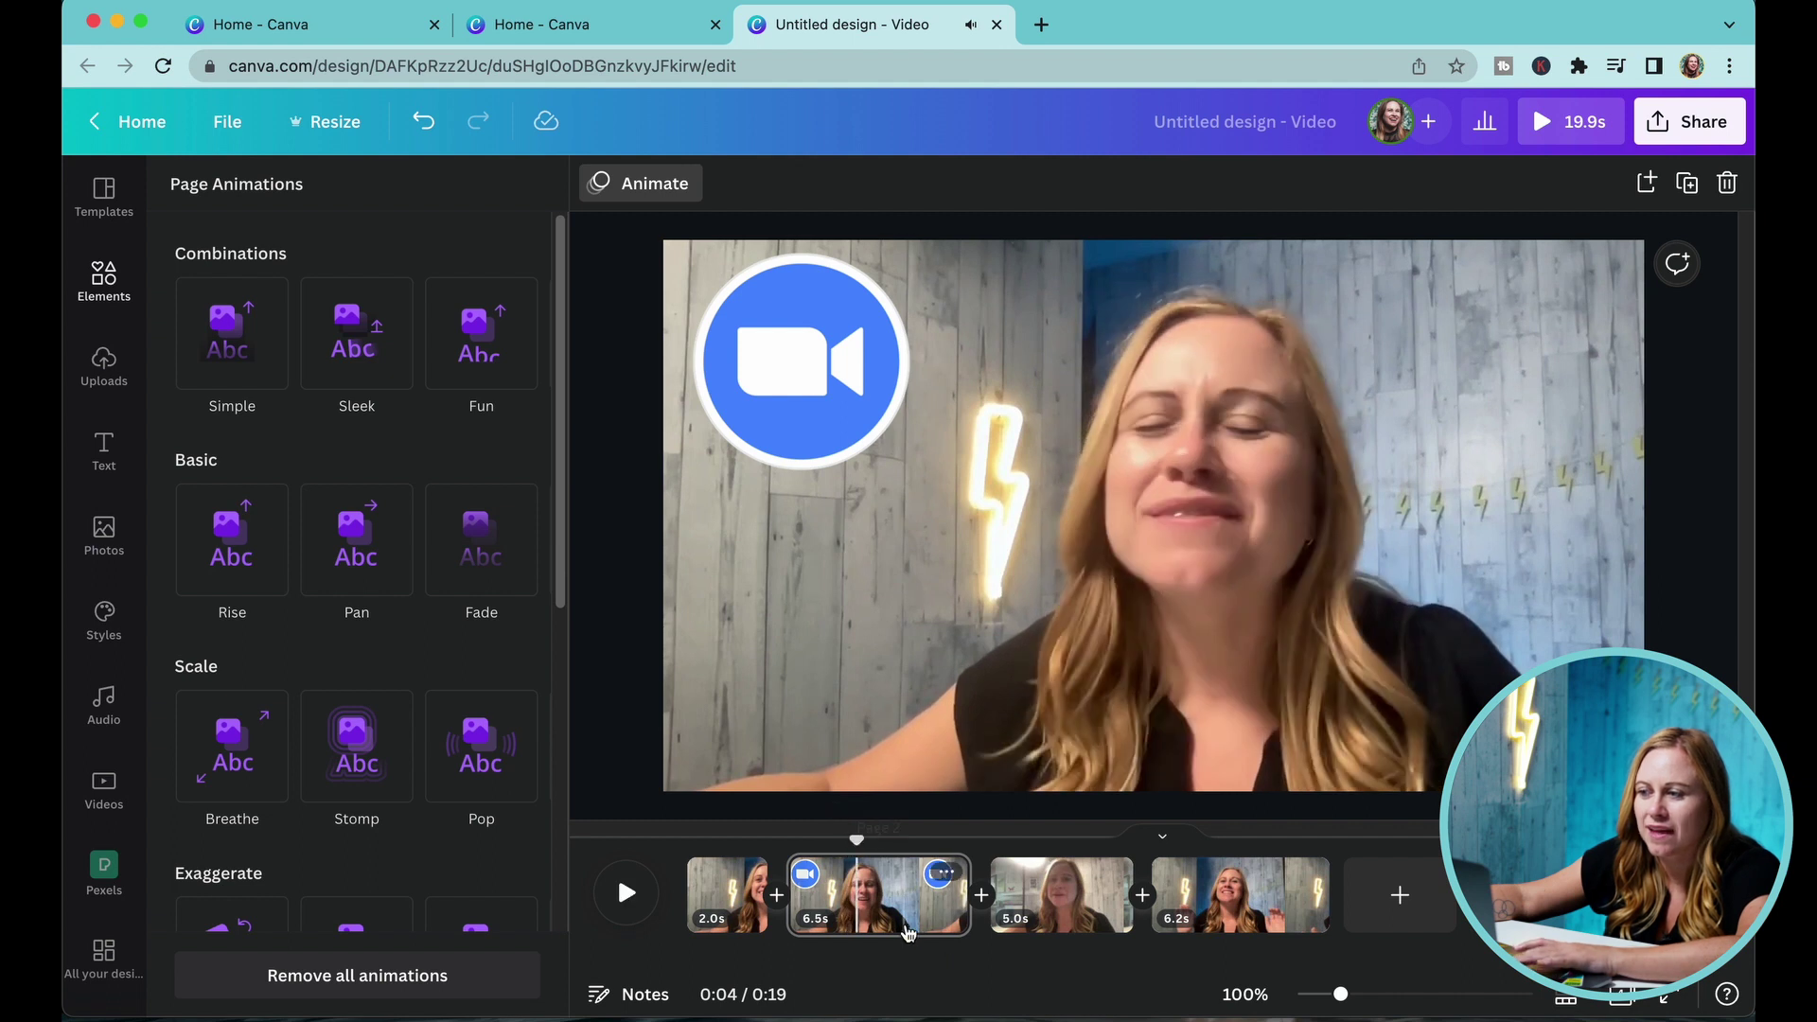
click(946, 878)
click(1048, 762)
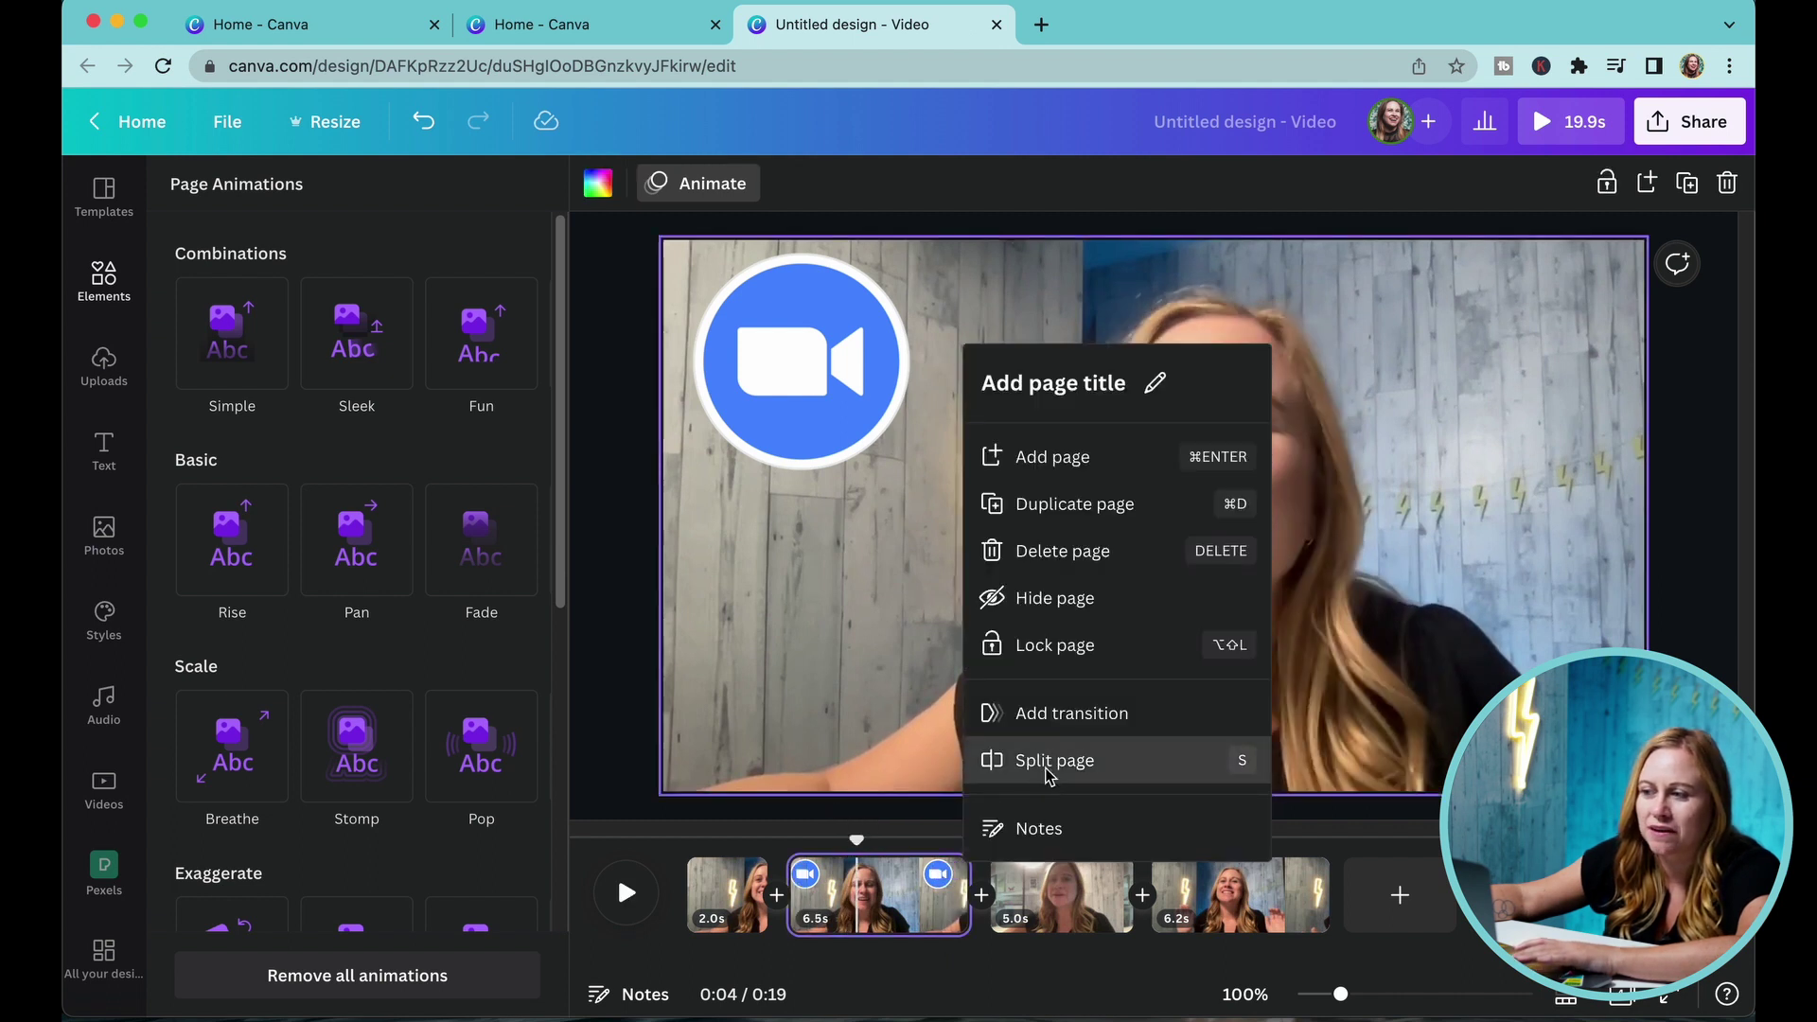
Delete the Zoom logo from the 4.0 s third page
click(964, 880)
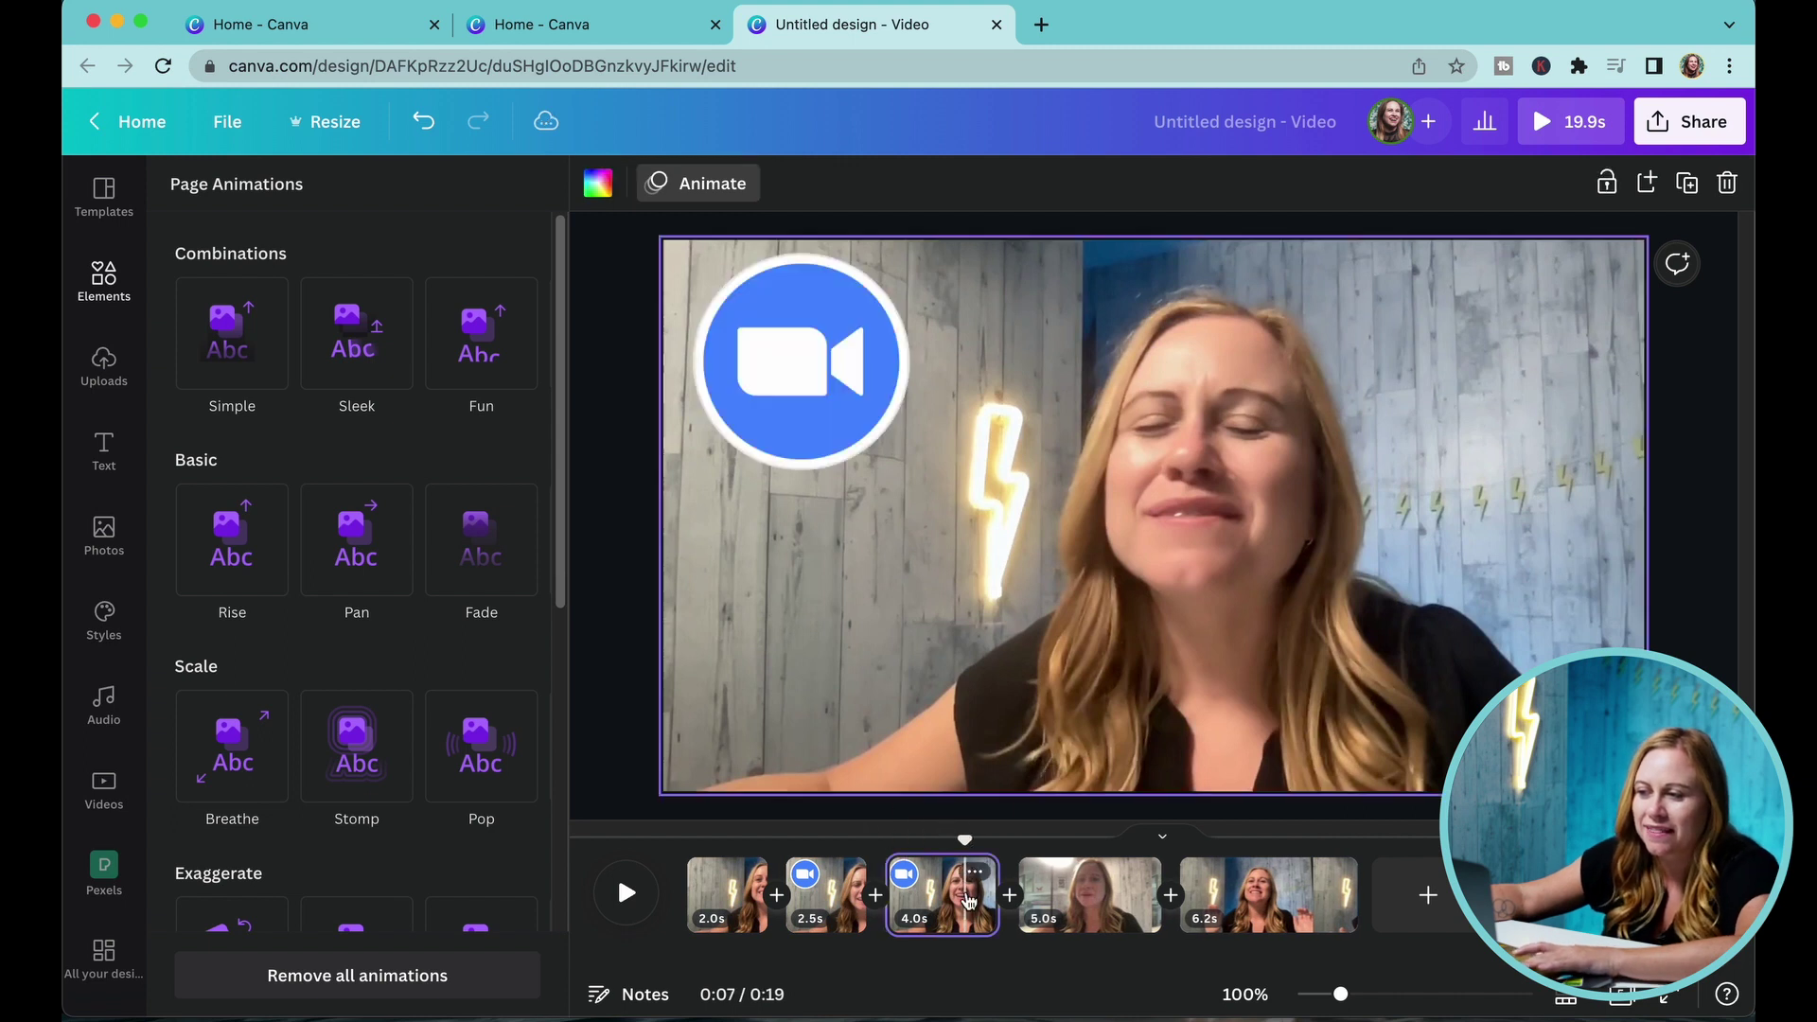
click(800, 452)
click(801, 531)
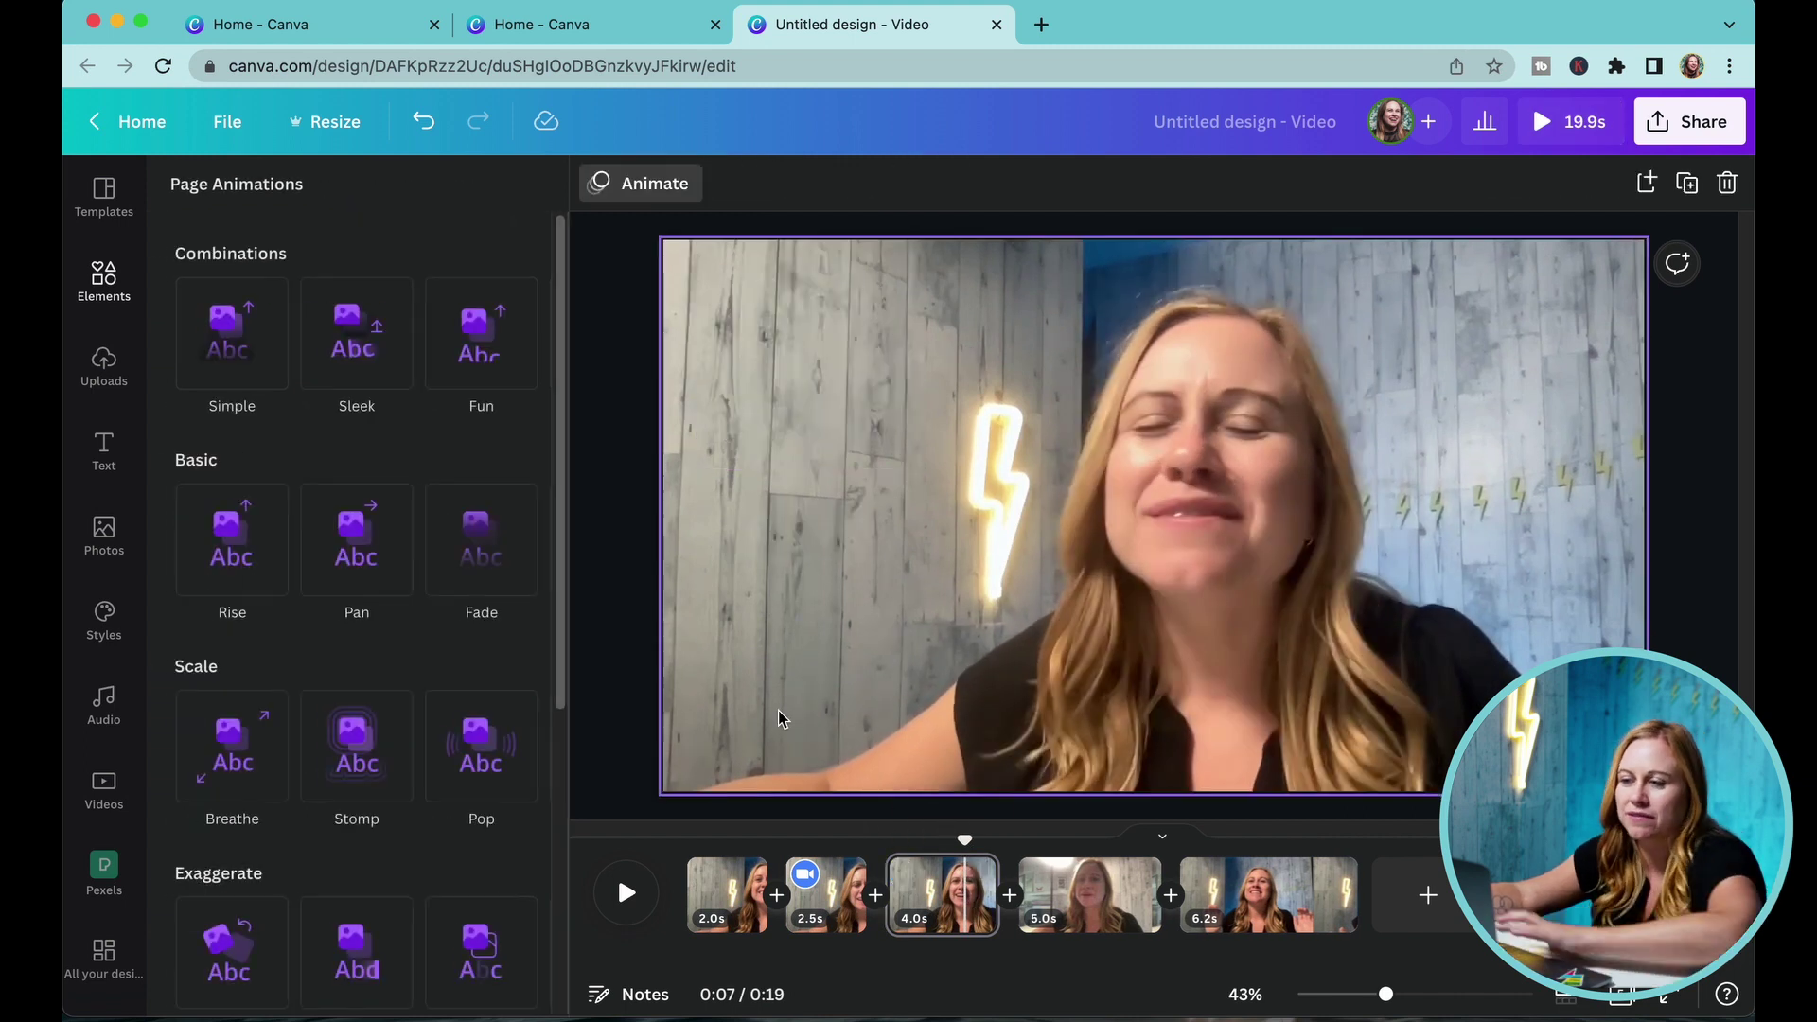
click(781, 838)
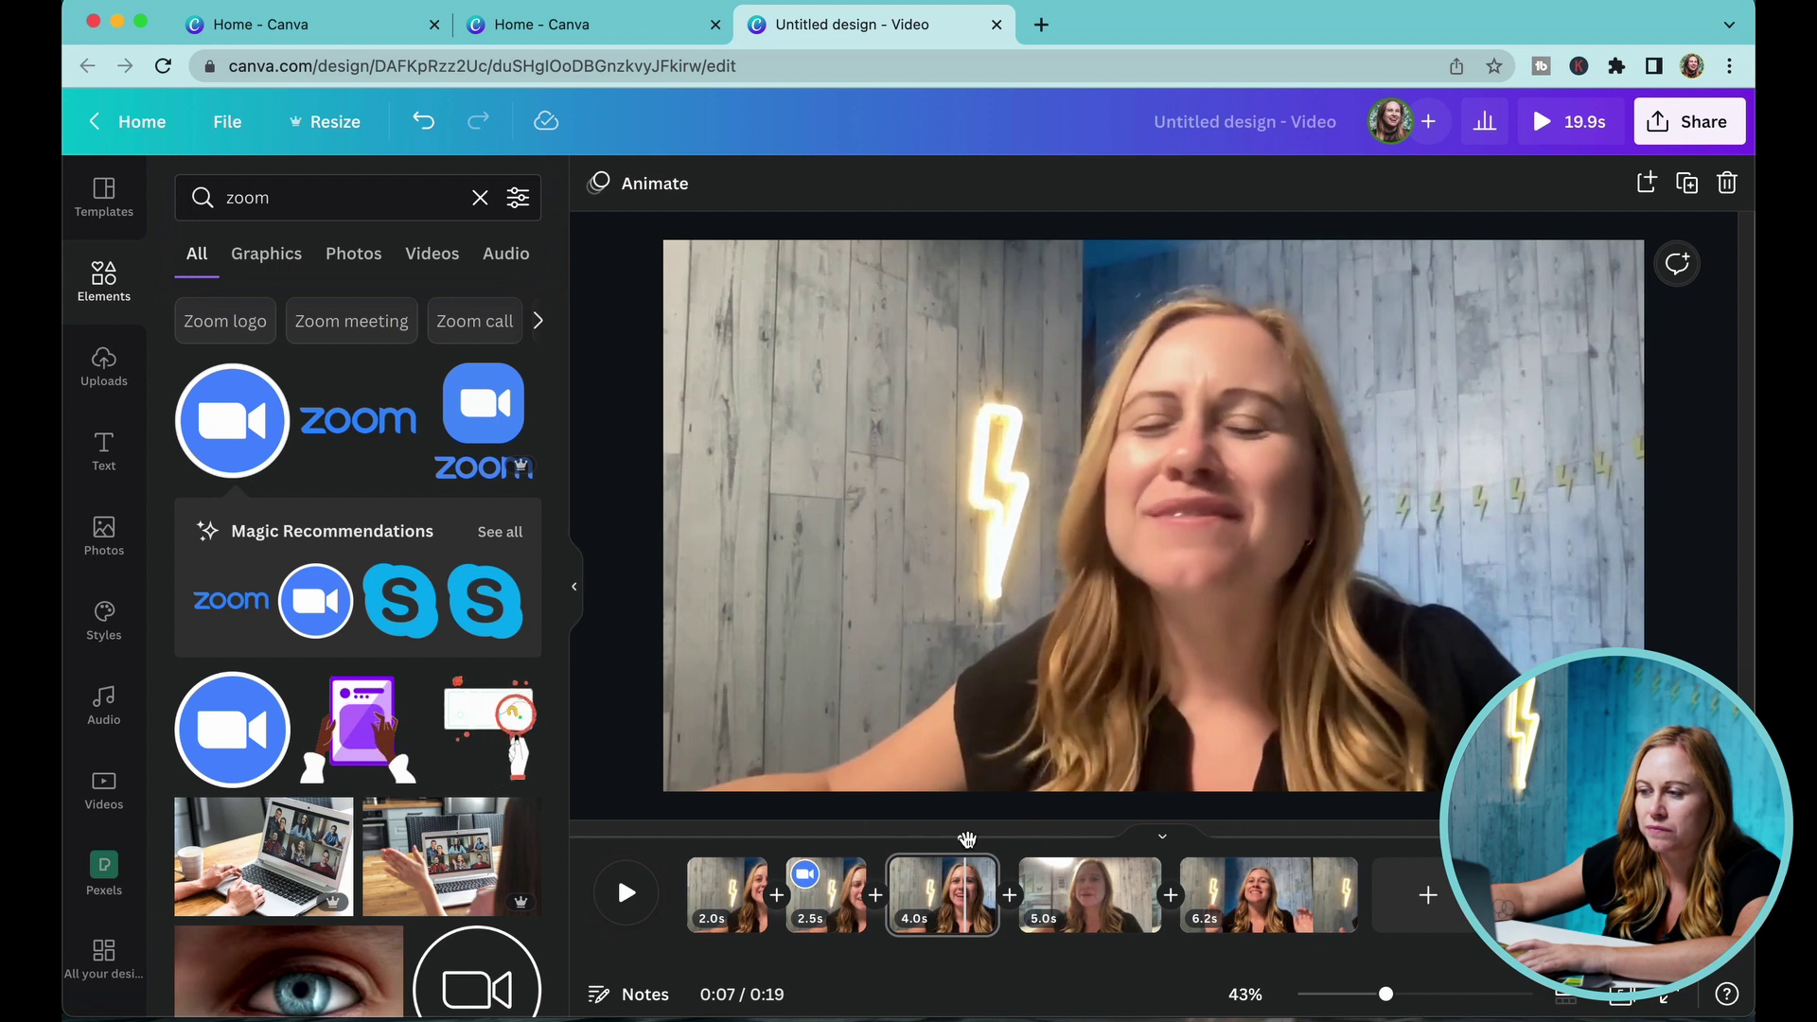
Split the third page so that its first part lasts 2.8 s, and play back around the cut
drag(964, 843, 993, 842)
key(space)
click(966, 844)
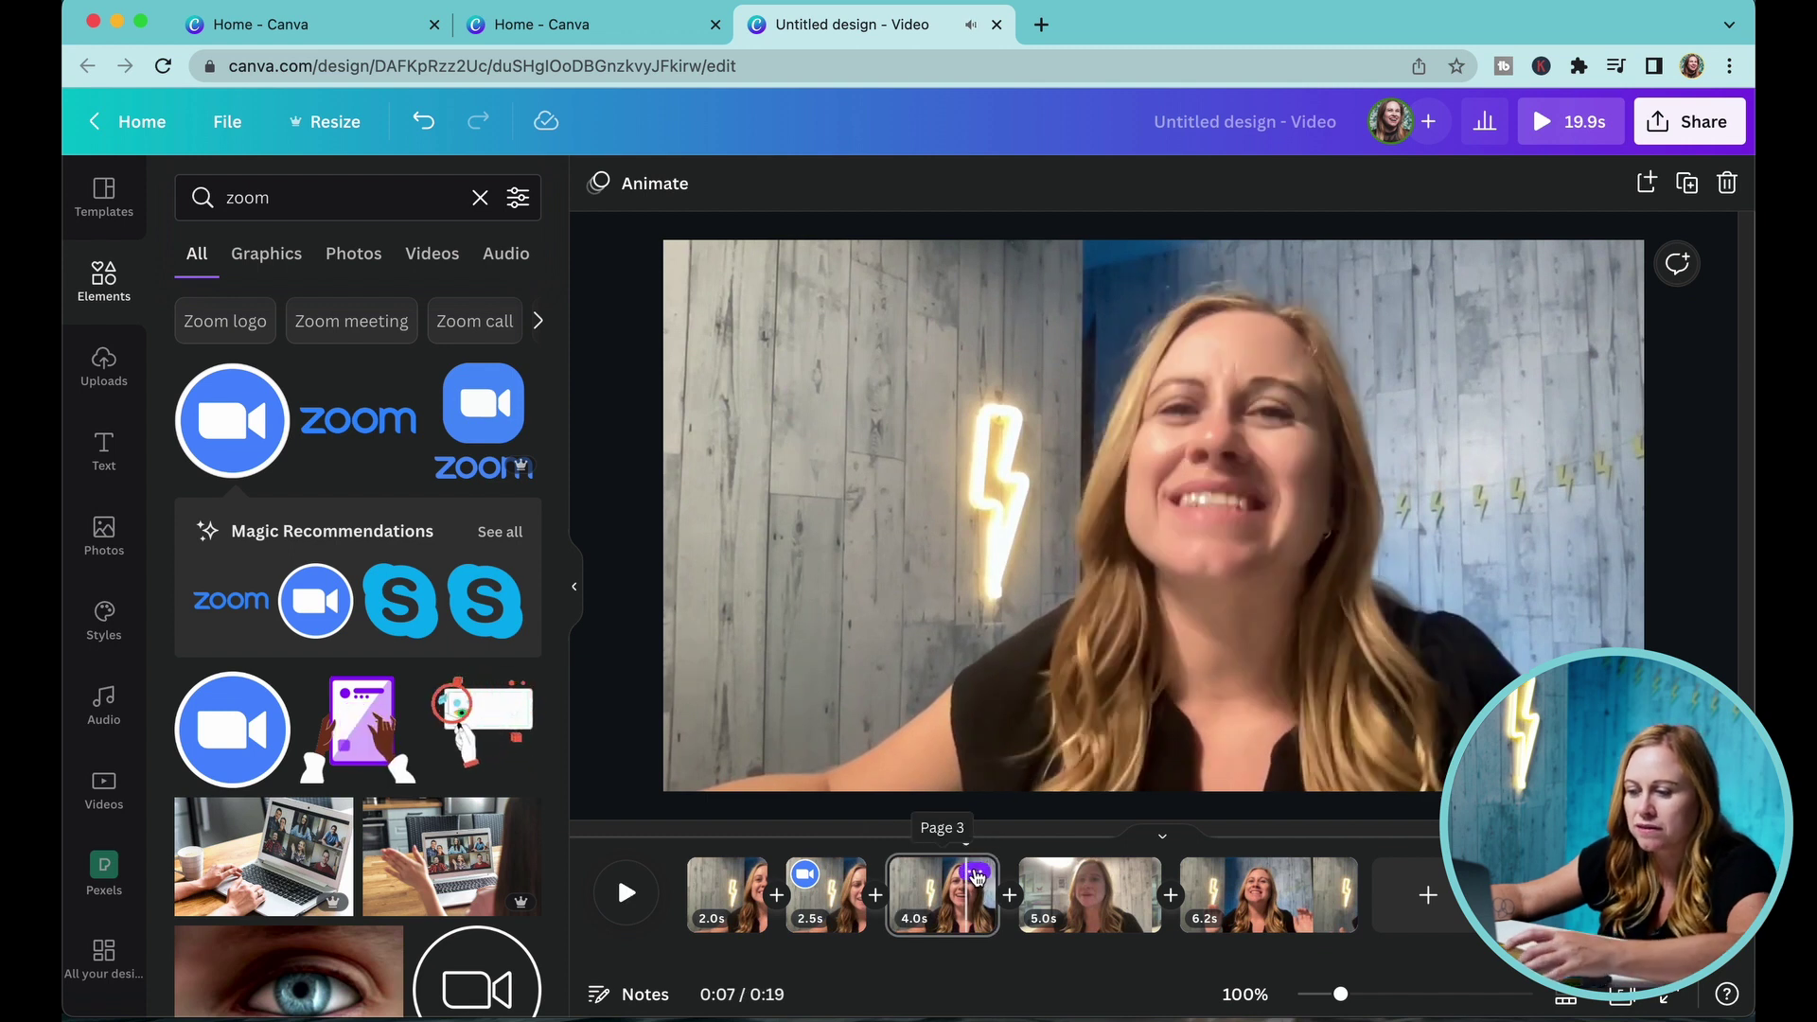
key(s)
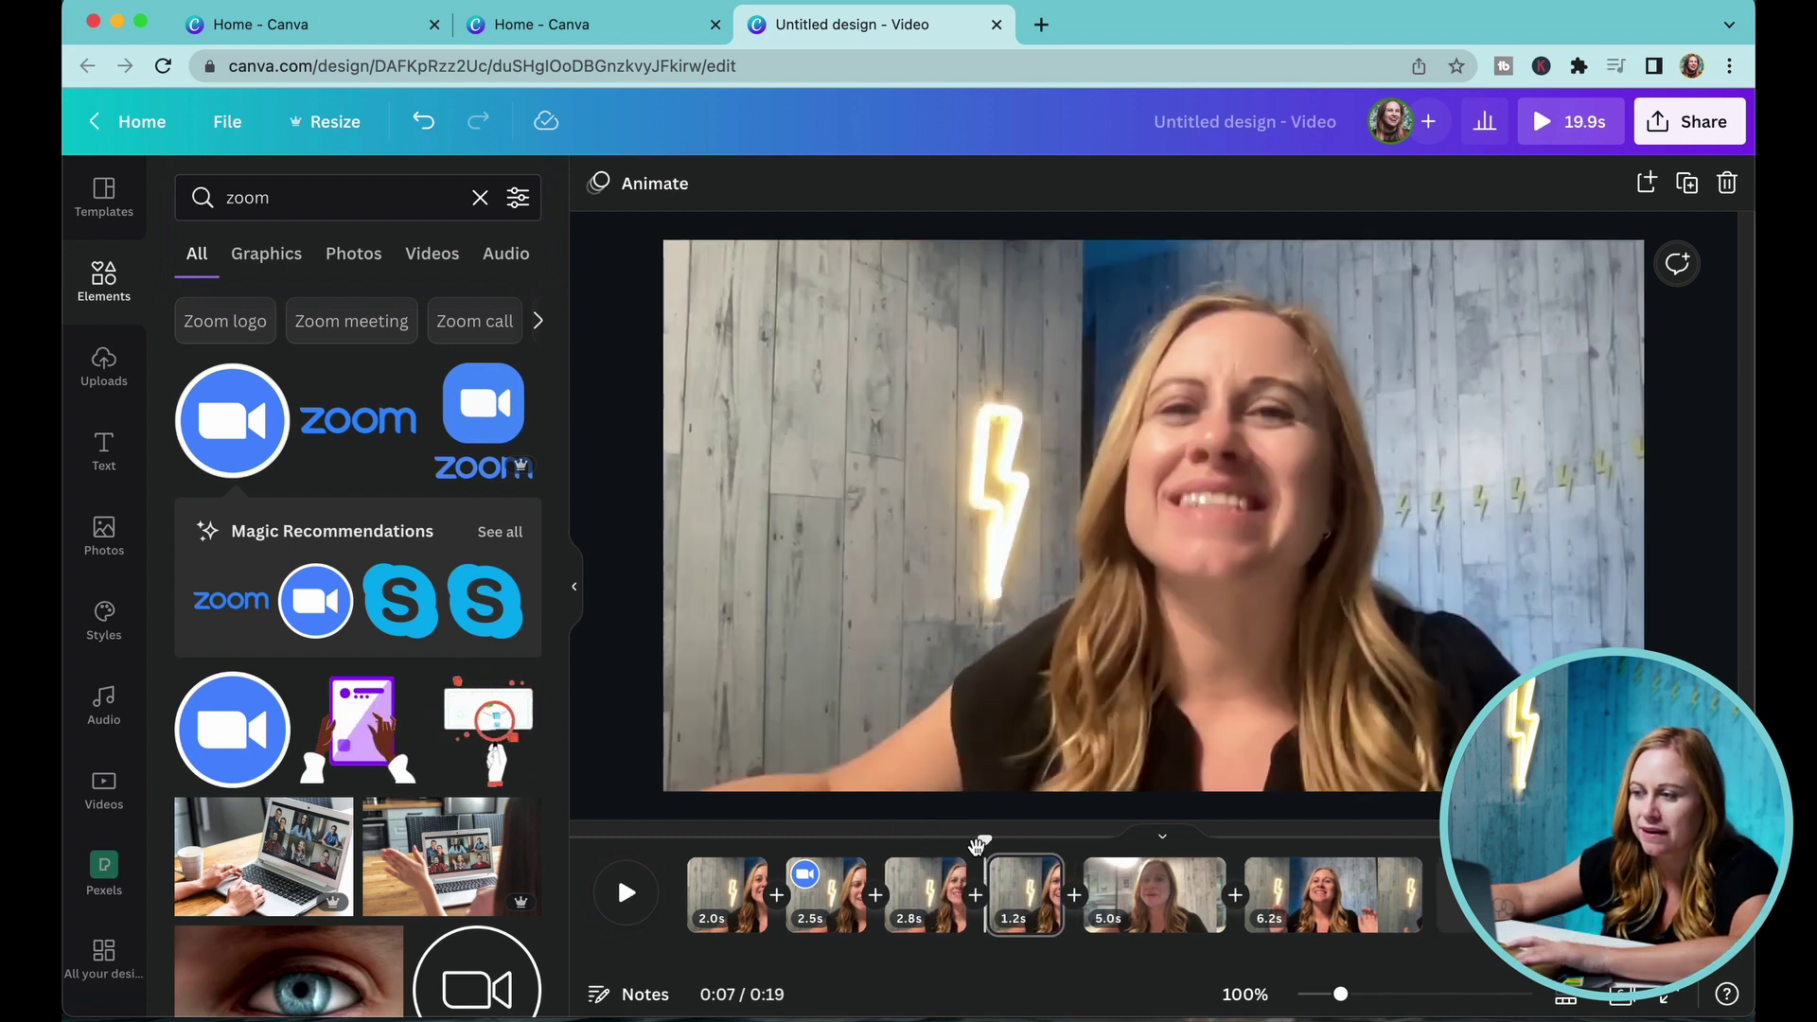
key(space)
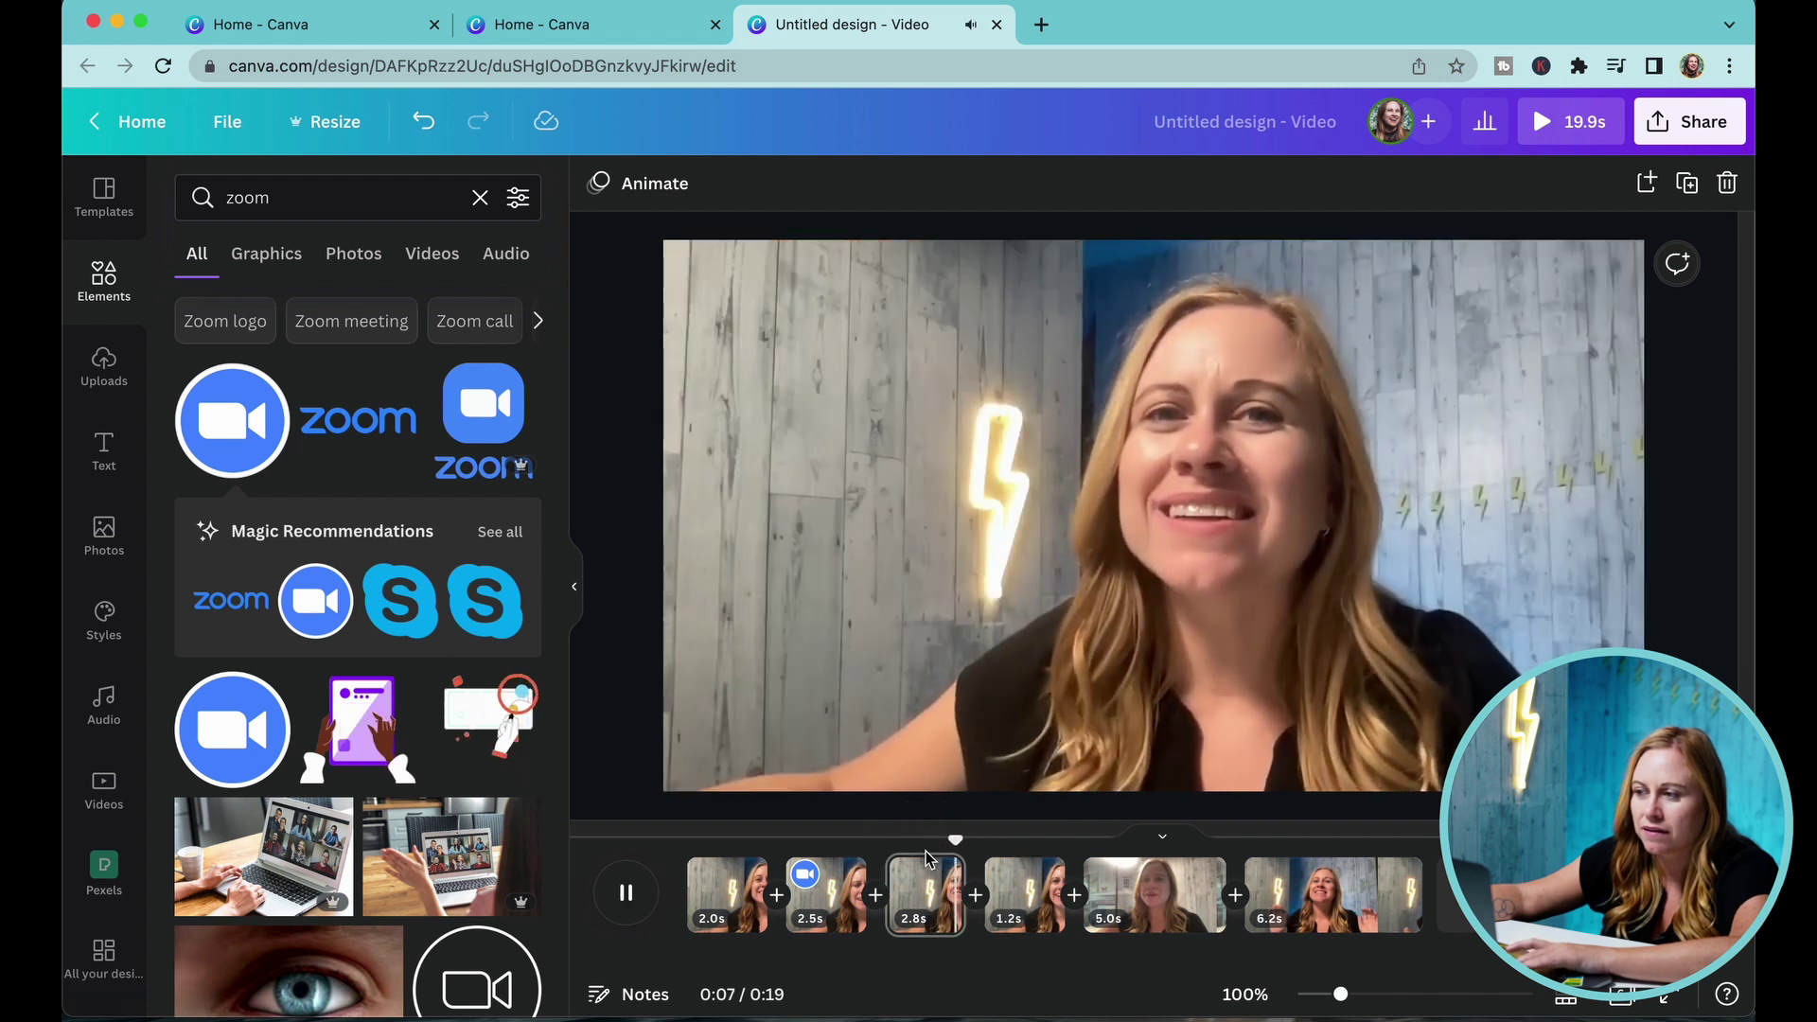
key(space)
Add the heading "IMPROVE VIDEO LIGHTING" to the 1.2 s page and enlarge it to size 104 along the lower edge of the frame
click(104, 449)
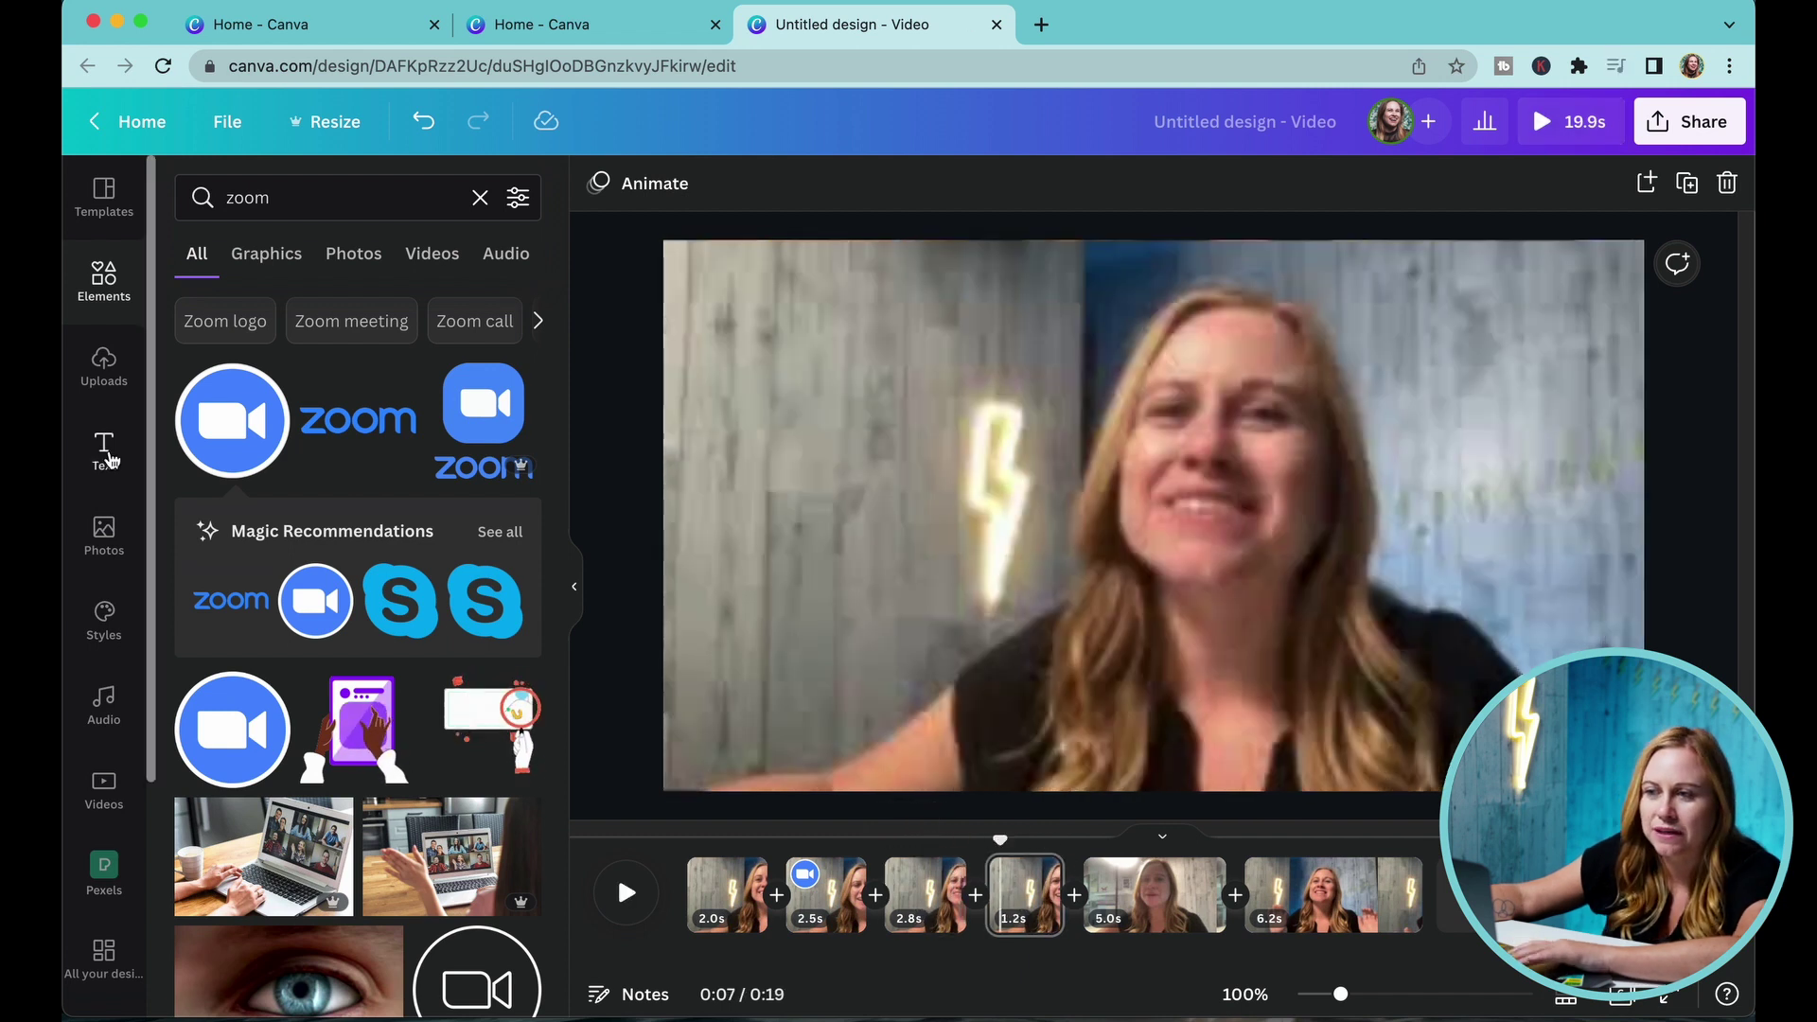
click(260, 377)
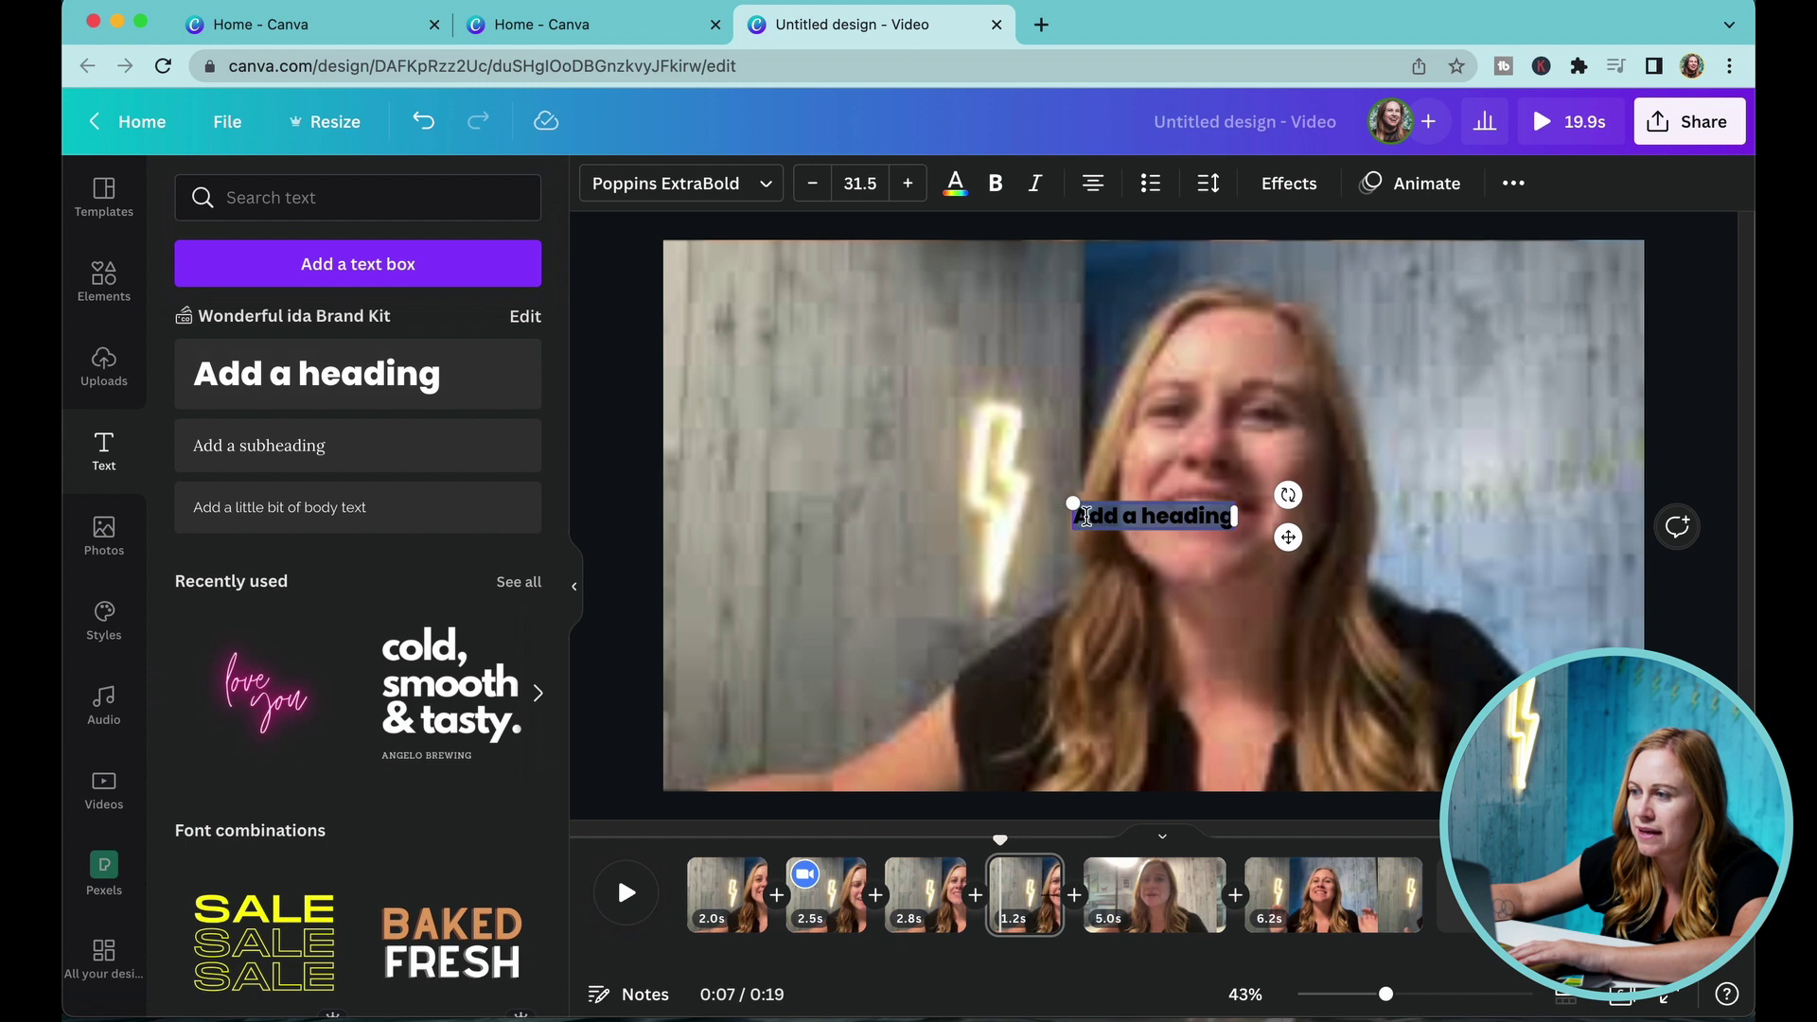
drag(1057, 492, 814, 457)
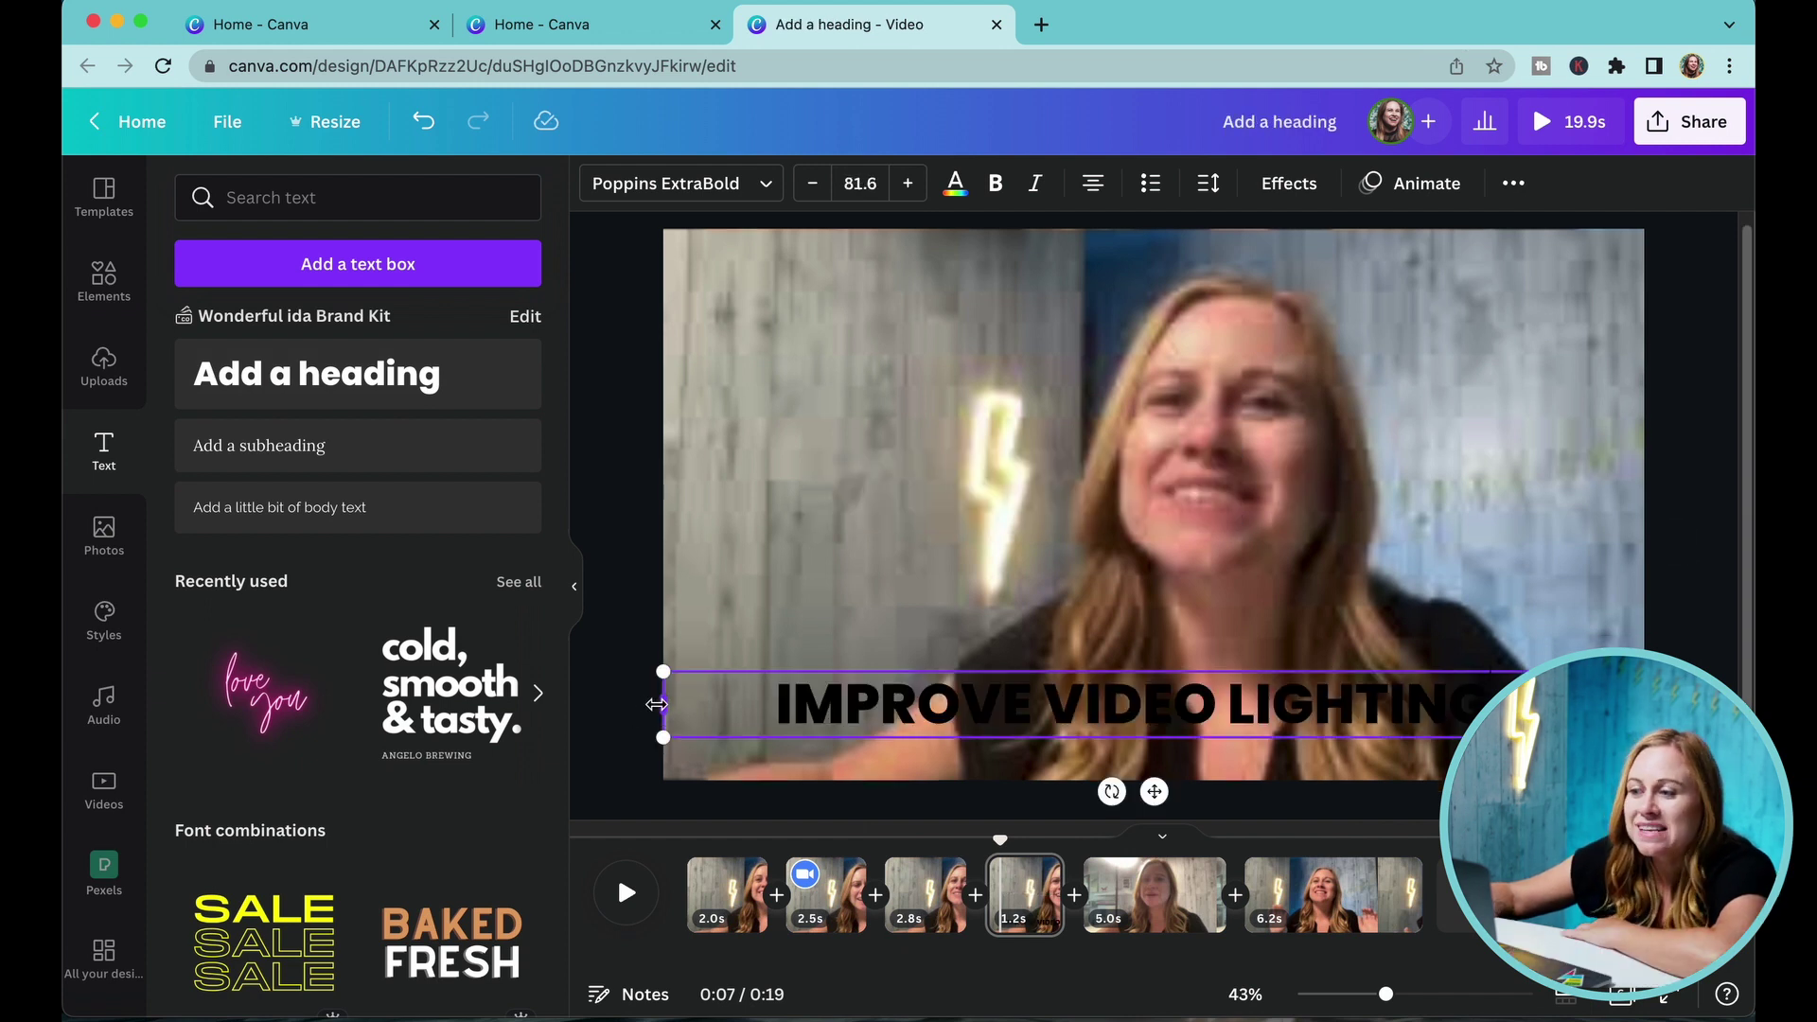
drag(656, 704, 670, 572)
drag(824, 695, 854, 725)
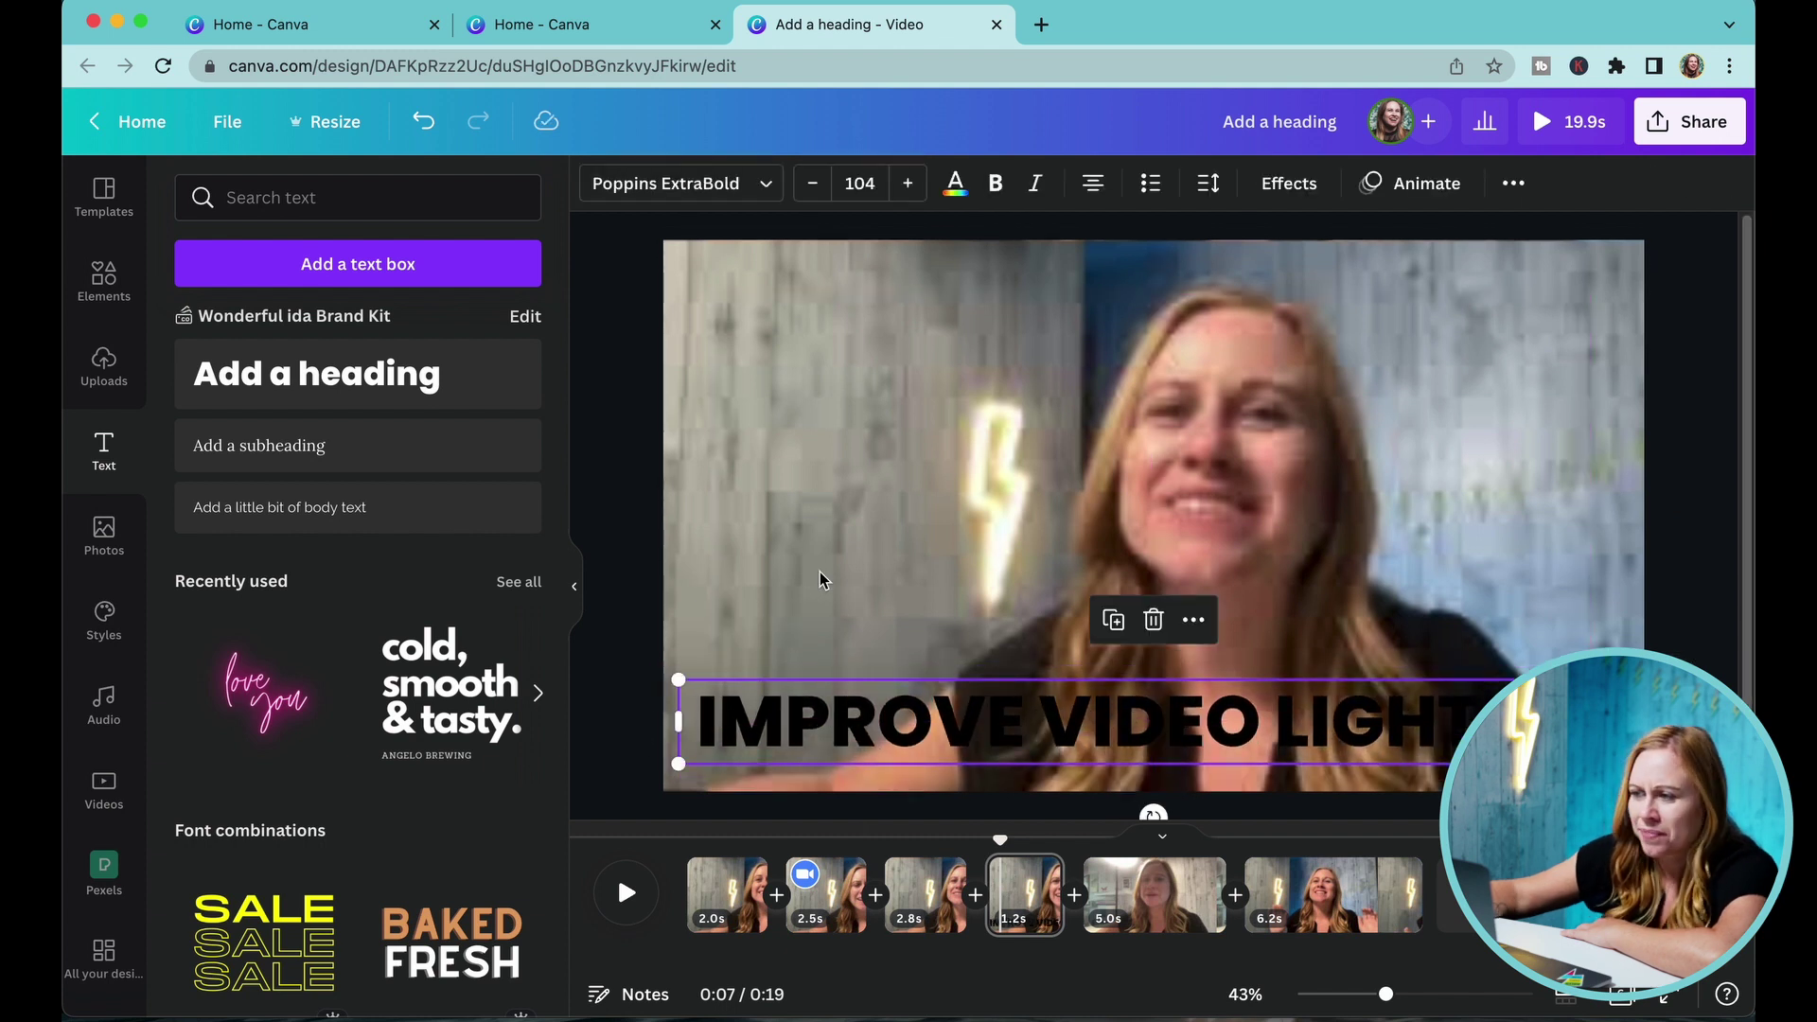
Colour the heading with the brand kit's teal and give it the Neon effect at intensity 92
click(955, 183)
click(199, 473)
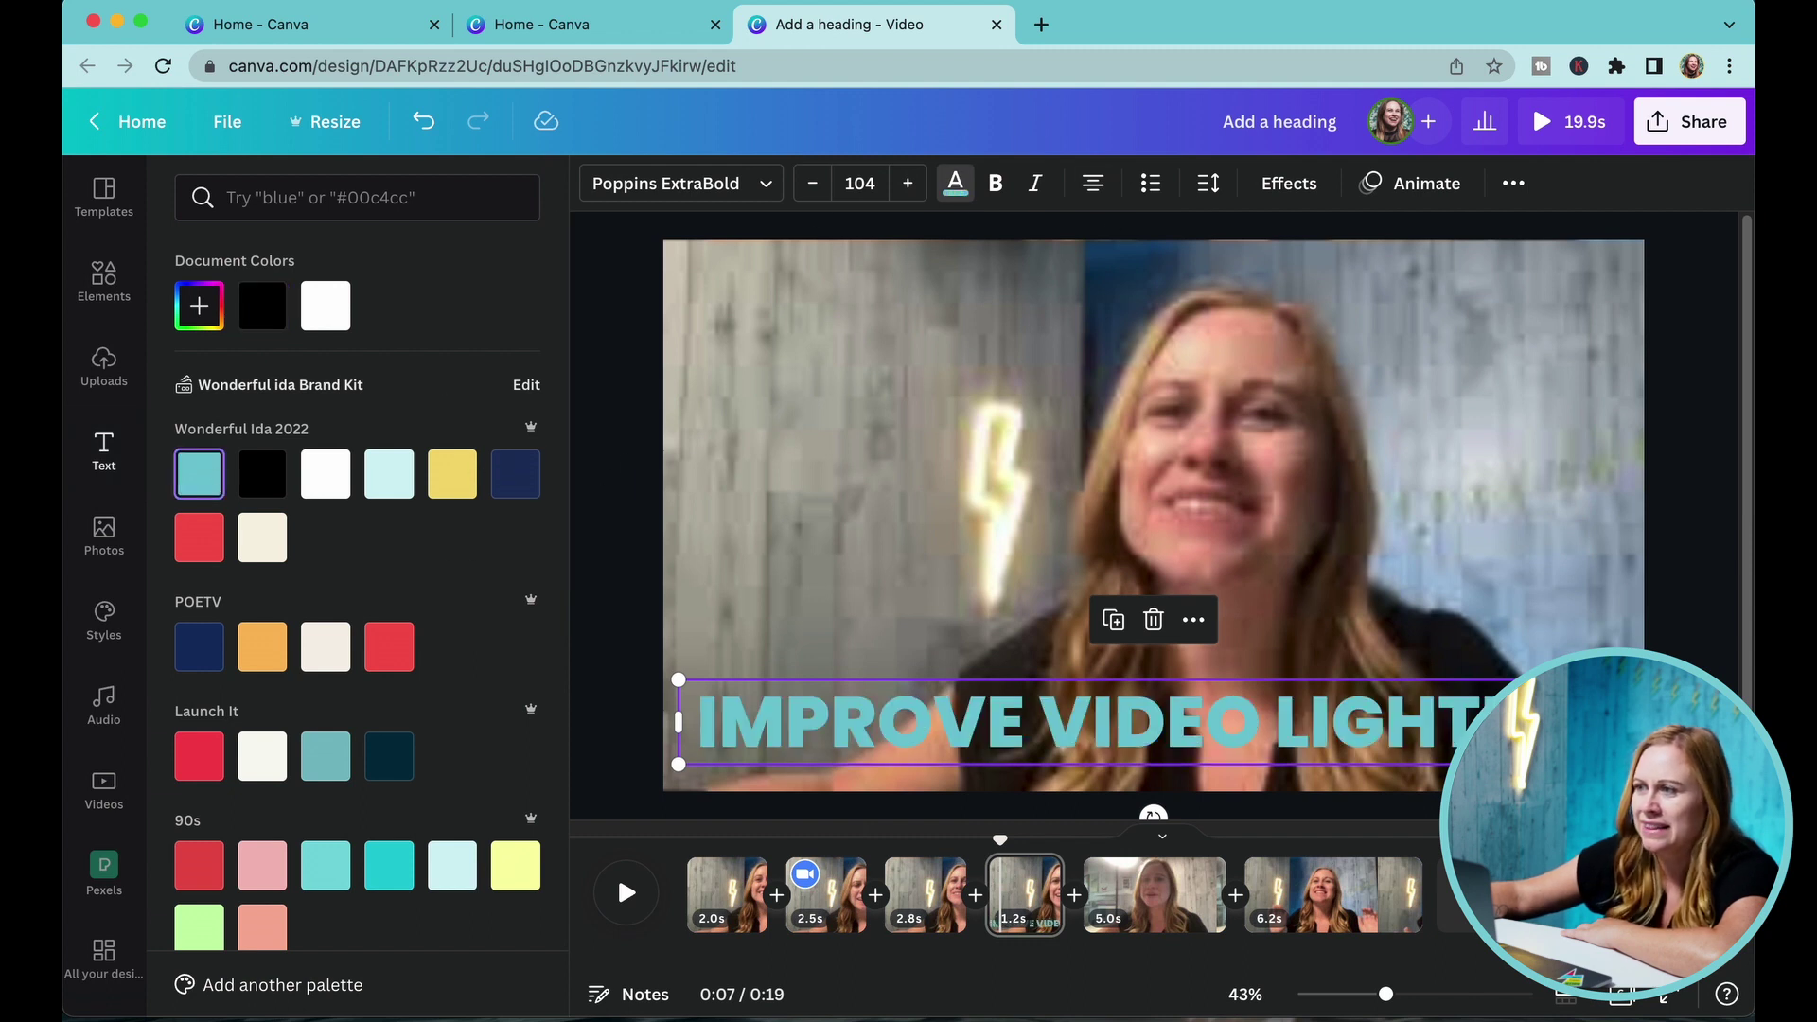
click(1301, 188)
click(241, 653)
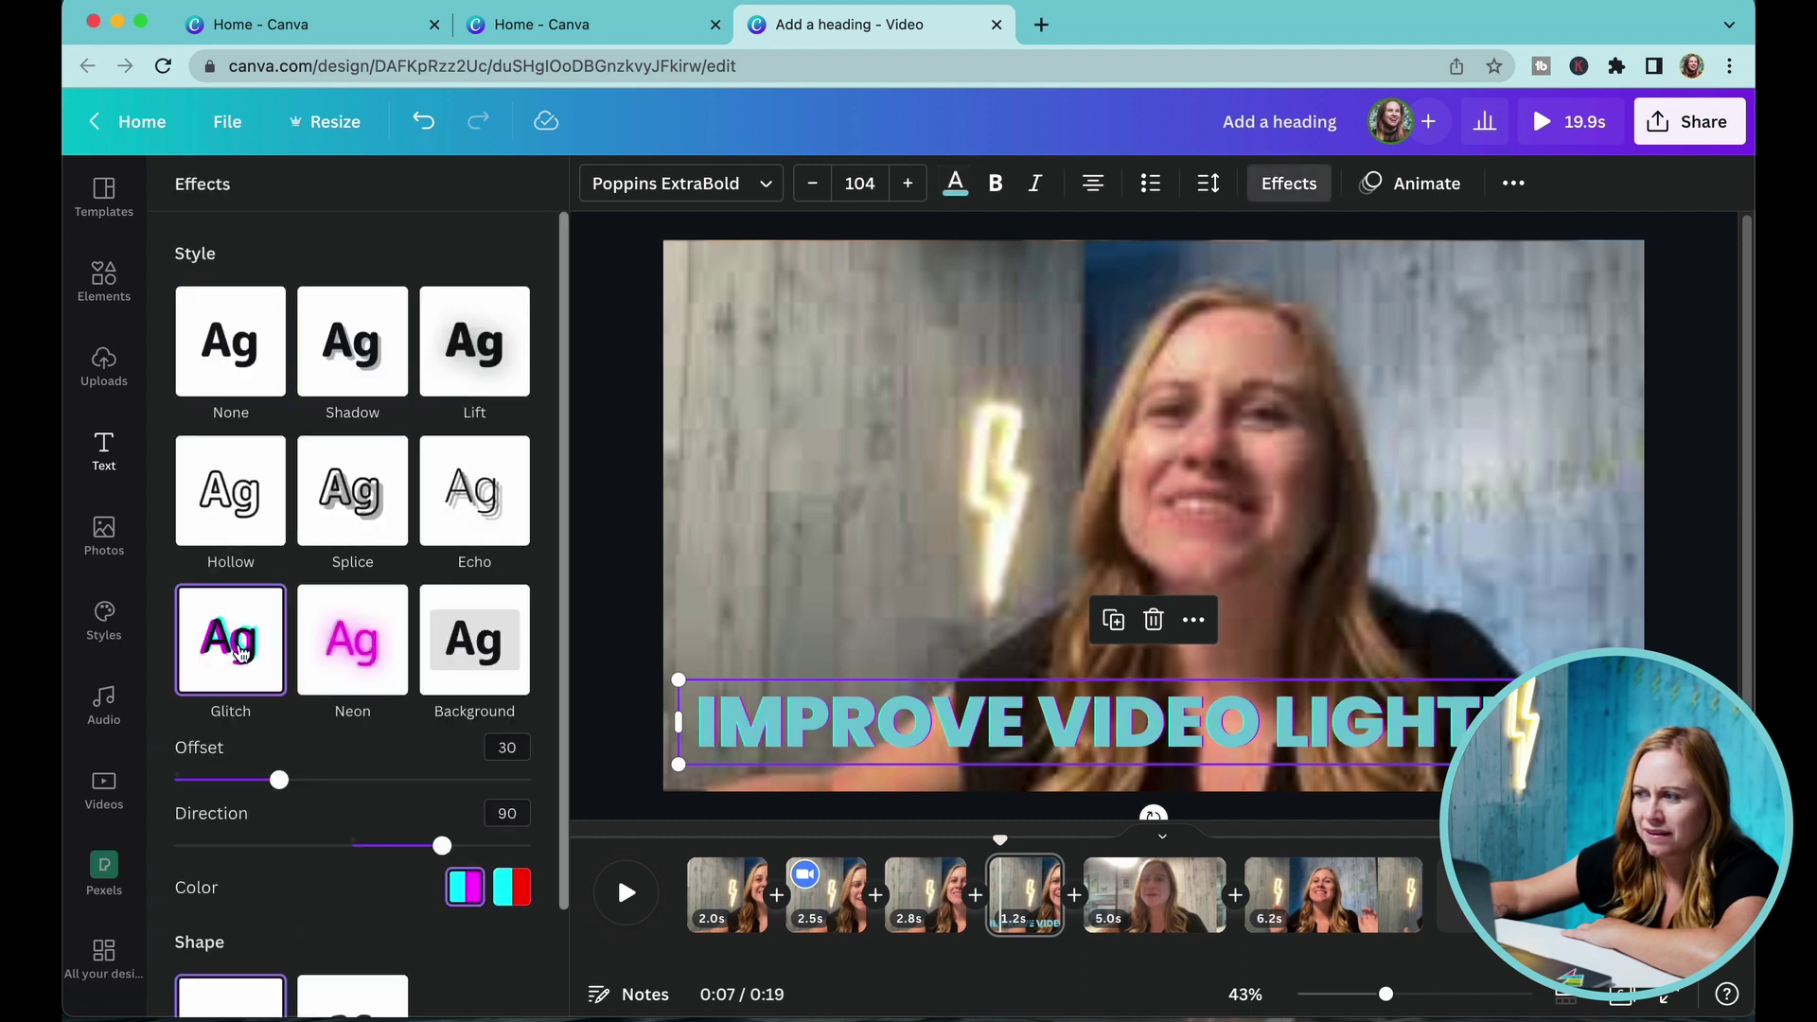
click(364, 651)
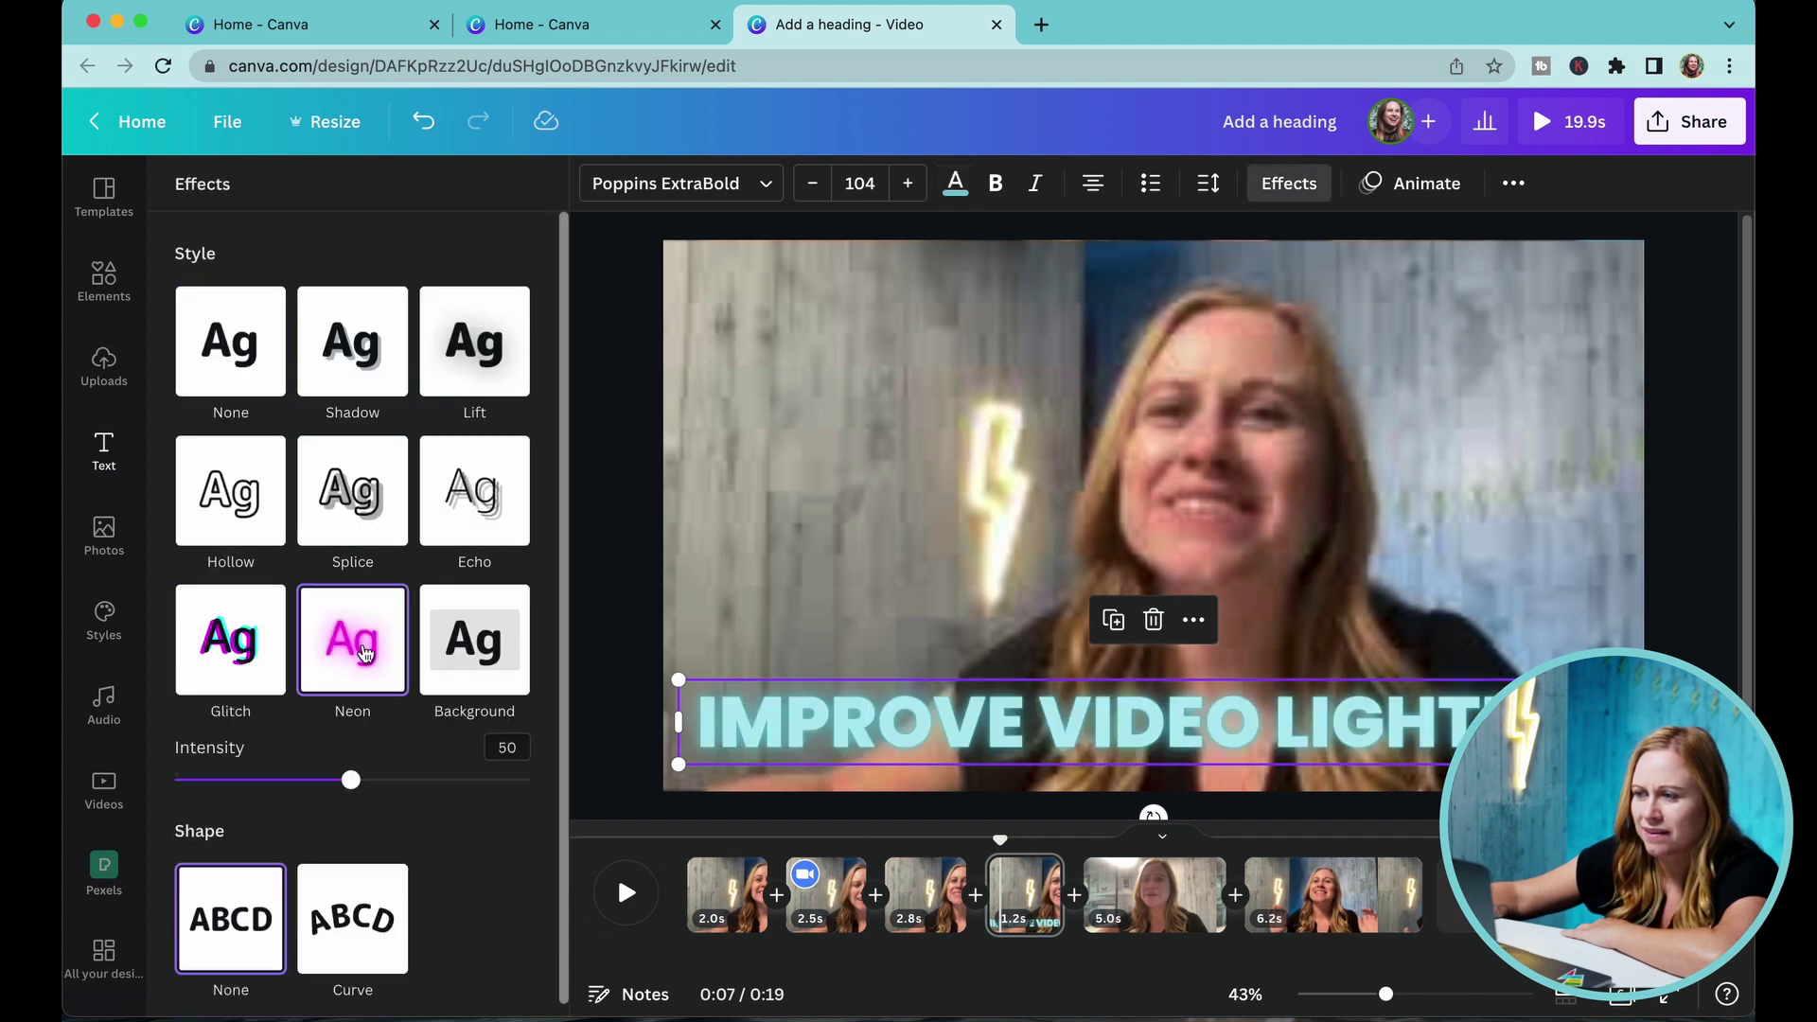
scroll(450, 768, down, 1)
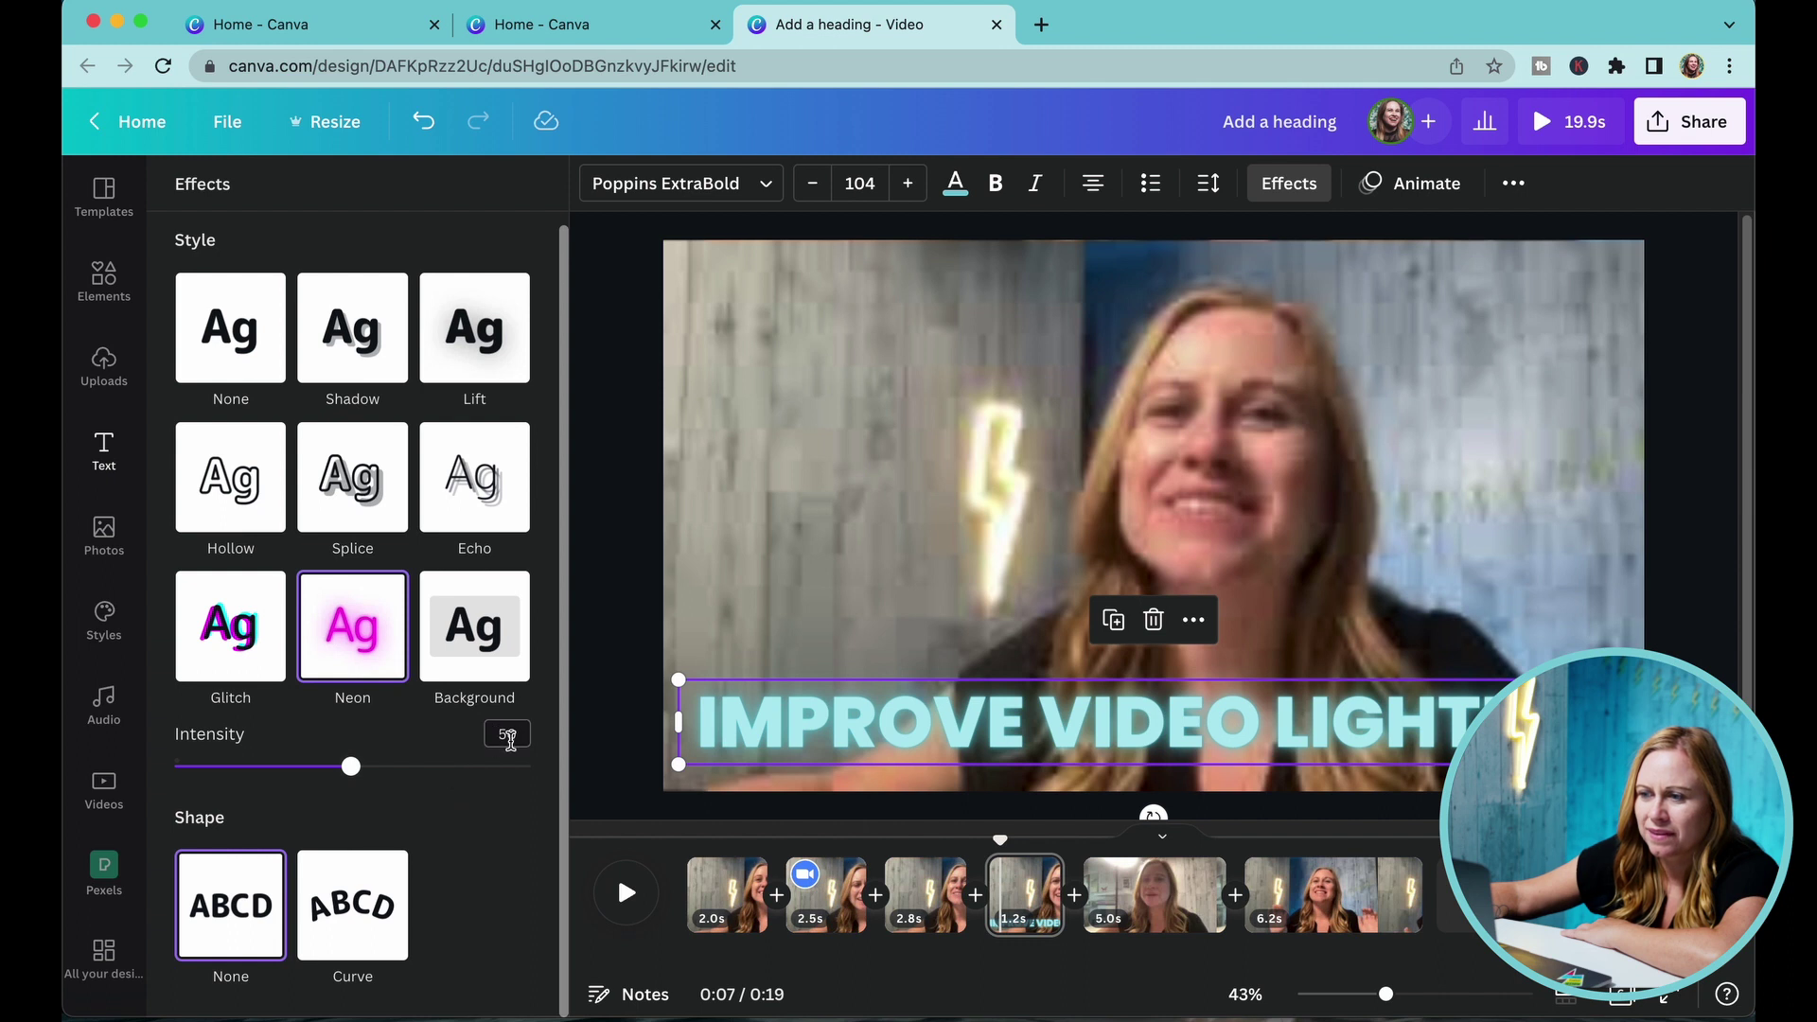
drag(386, 789, 503, 791)
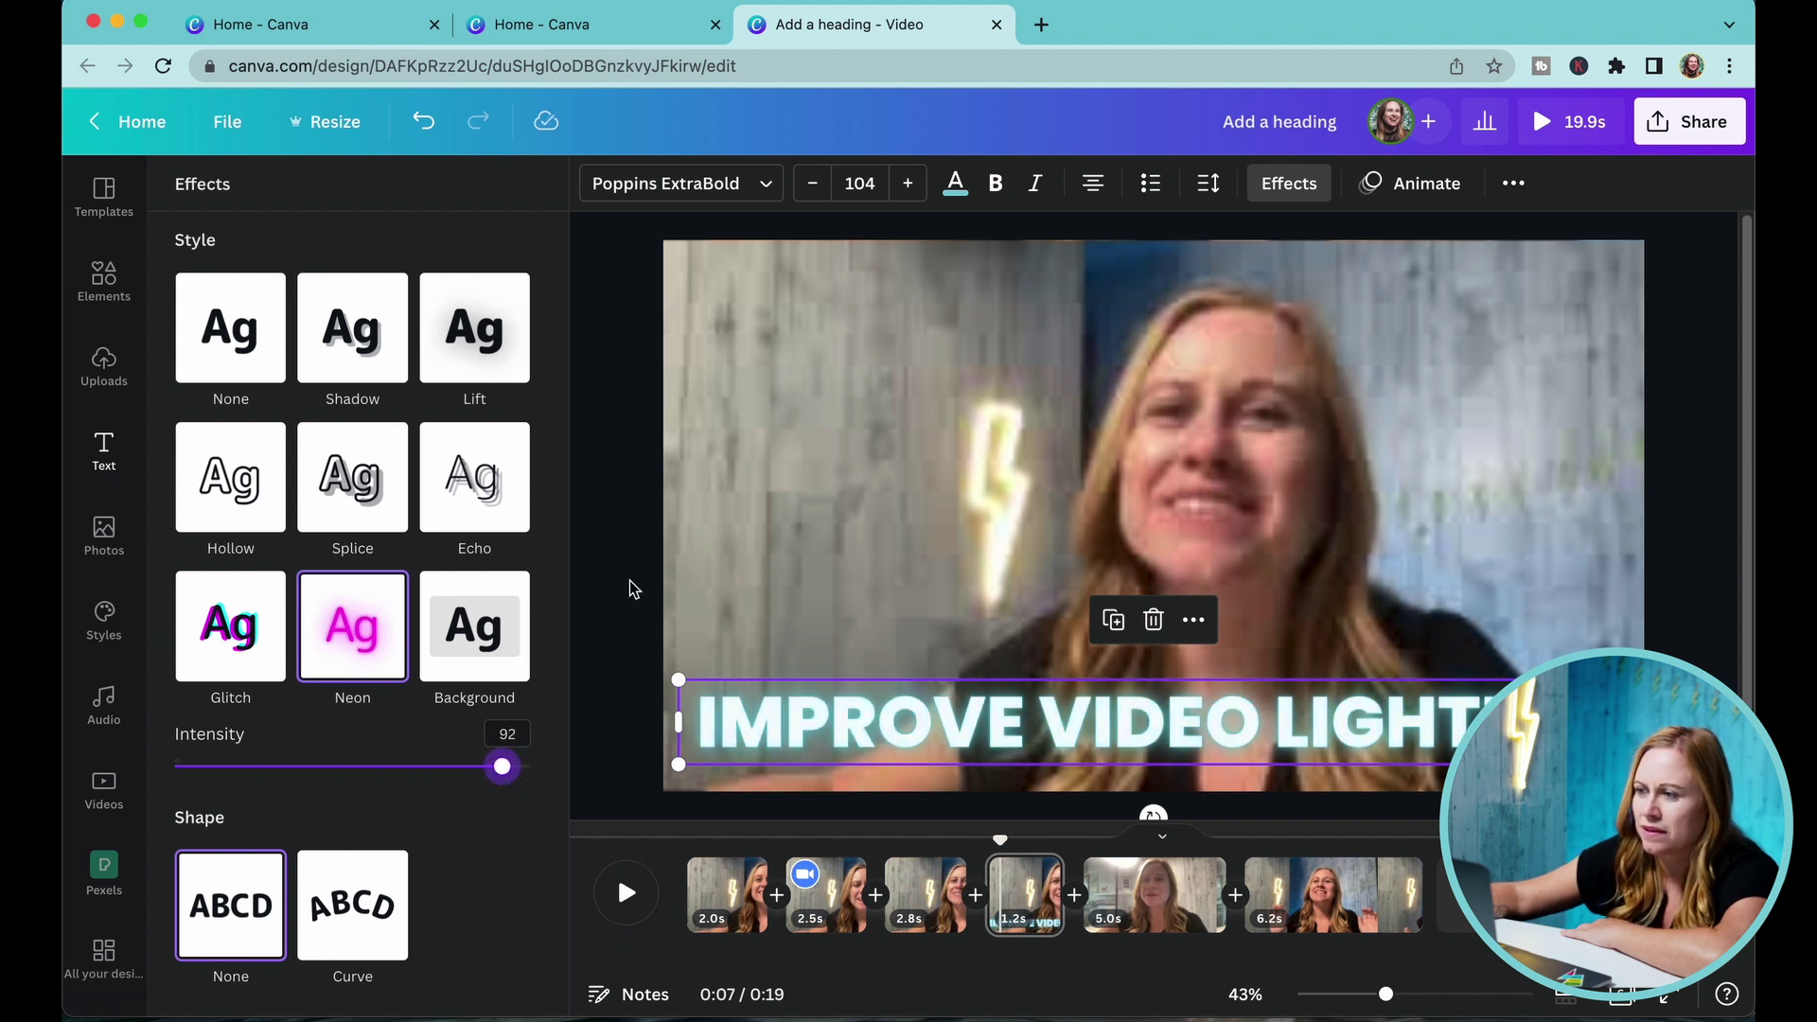
click(575, 570)
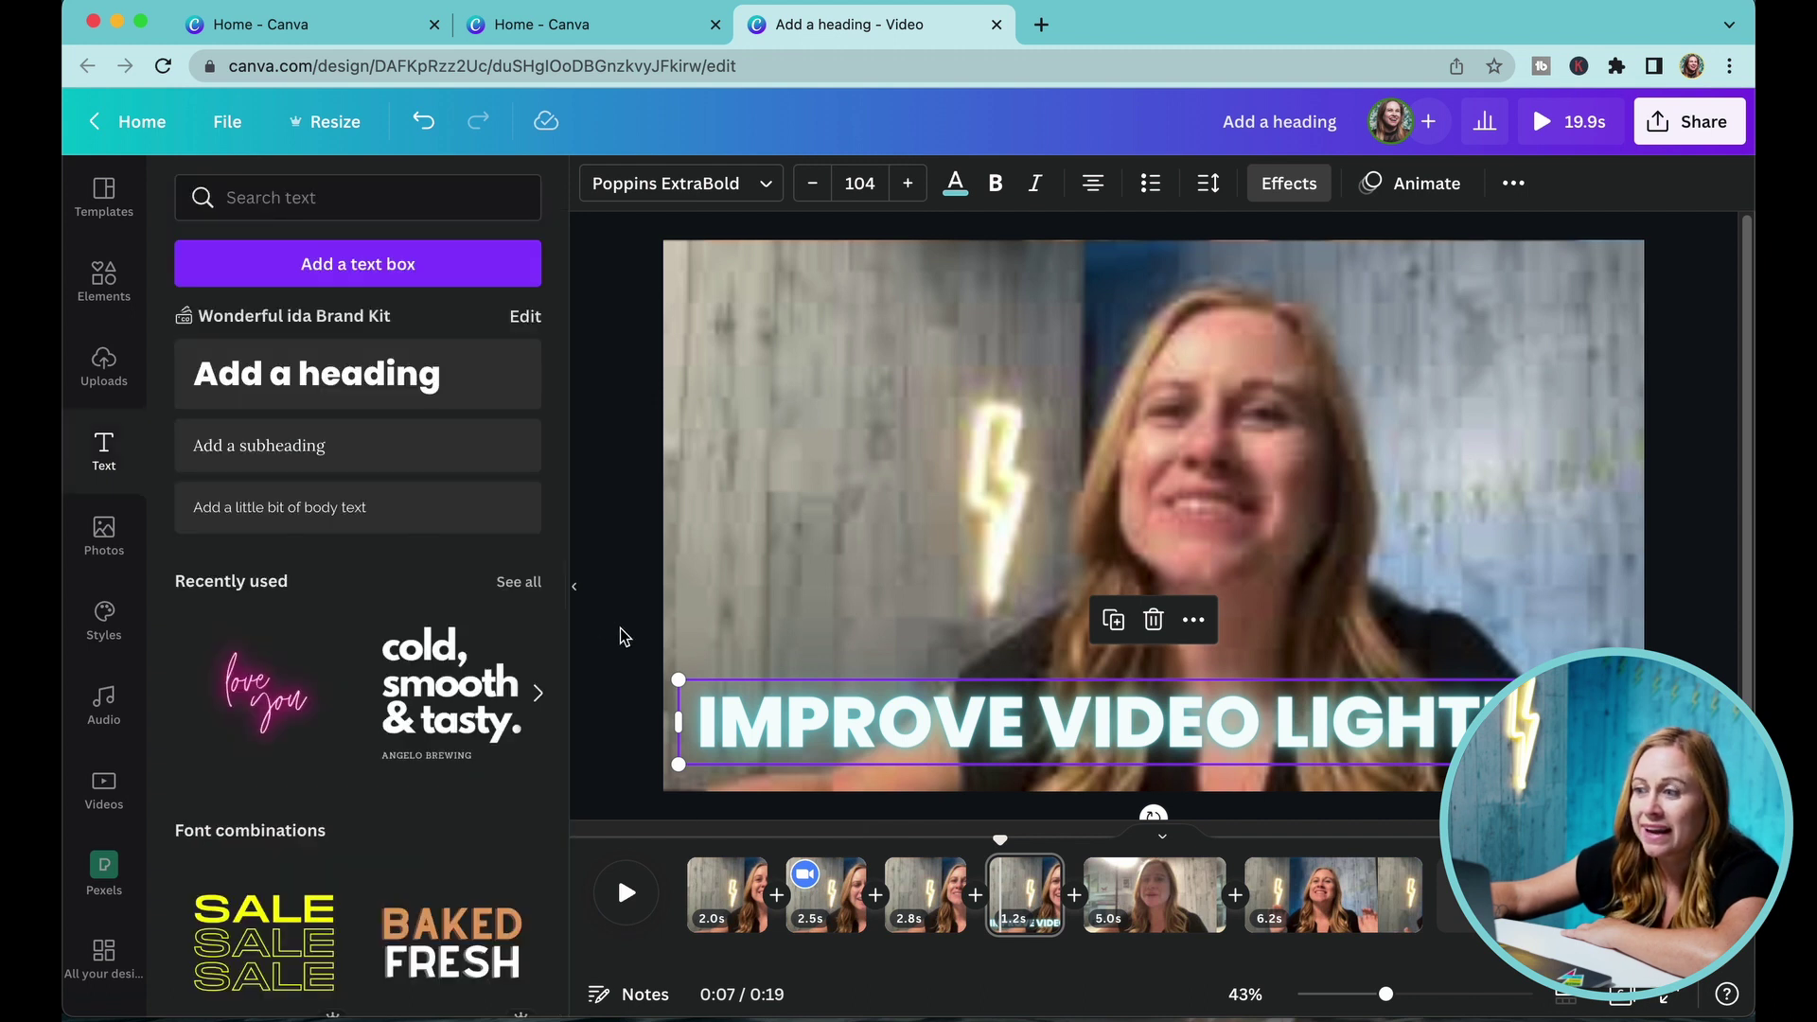
Shift the heading slightly along the lower edge of the frame and apply the Typewriter text animation to it
click(665, 691)
click(747, 724)
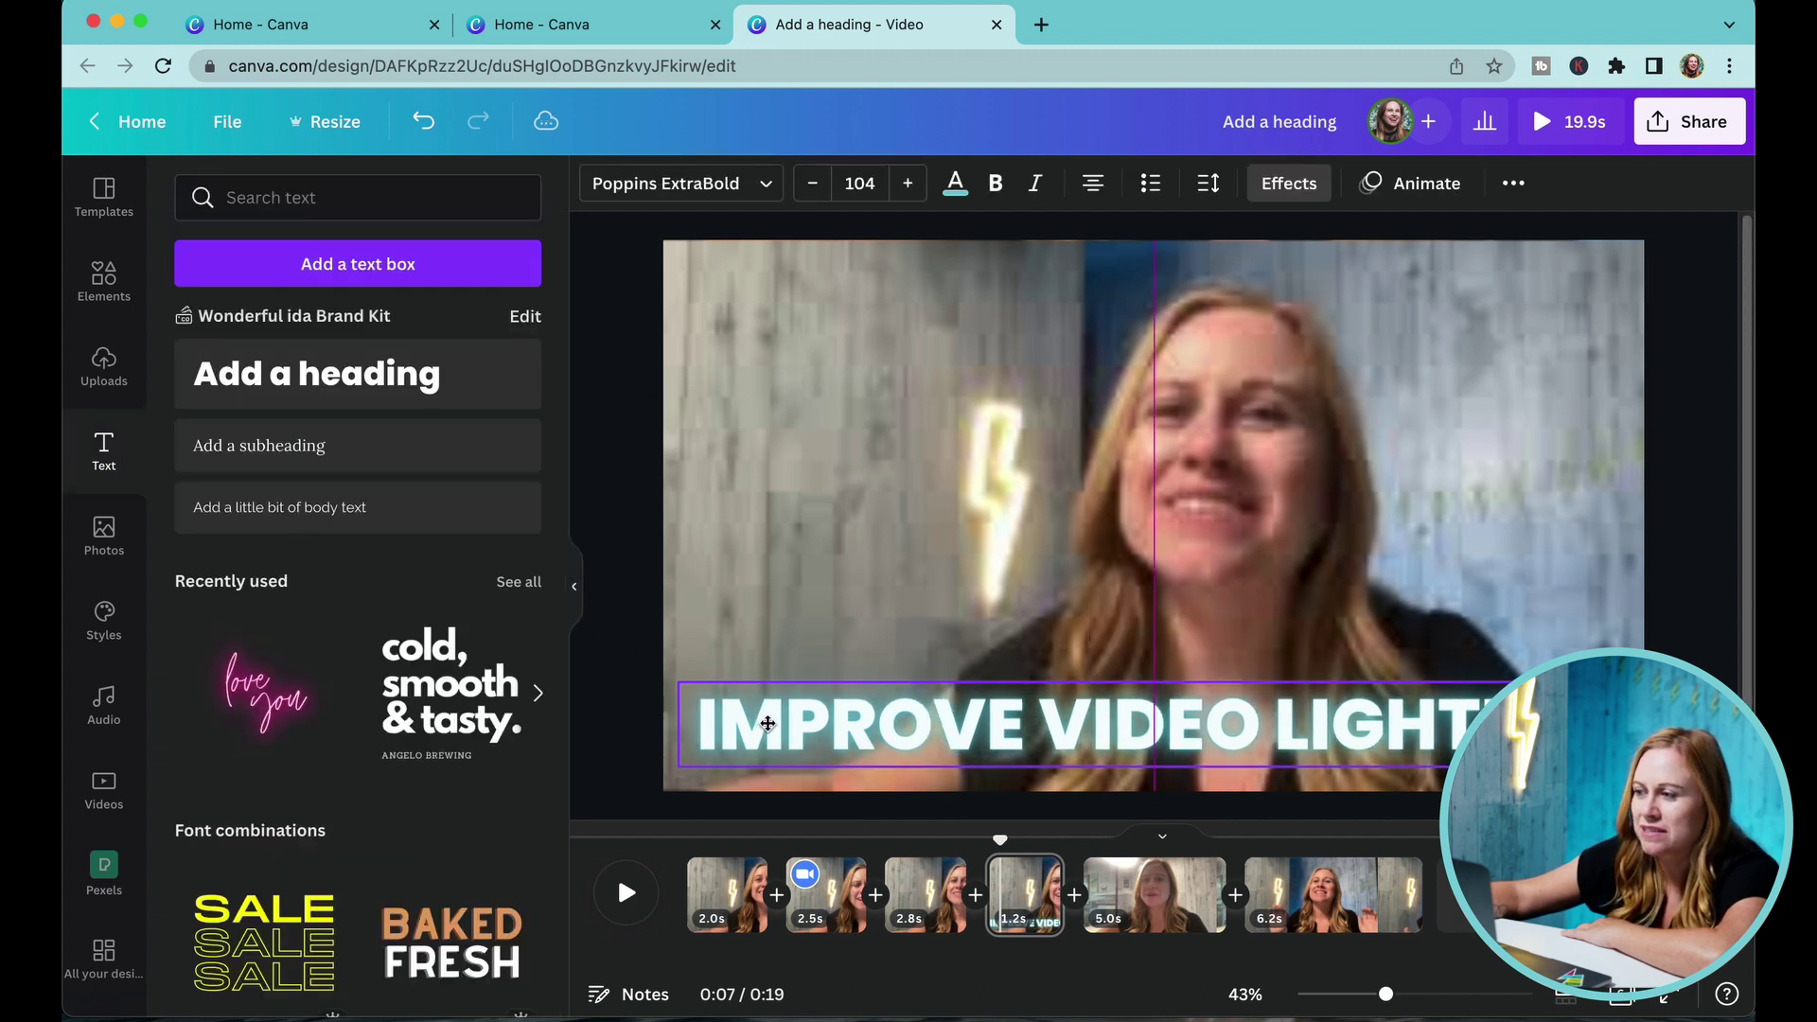
click(795, 754)
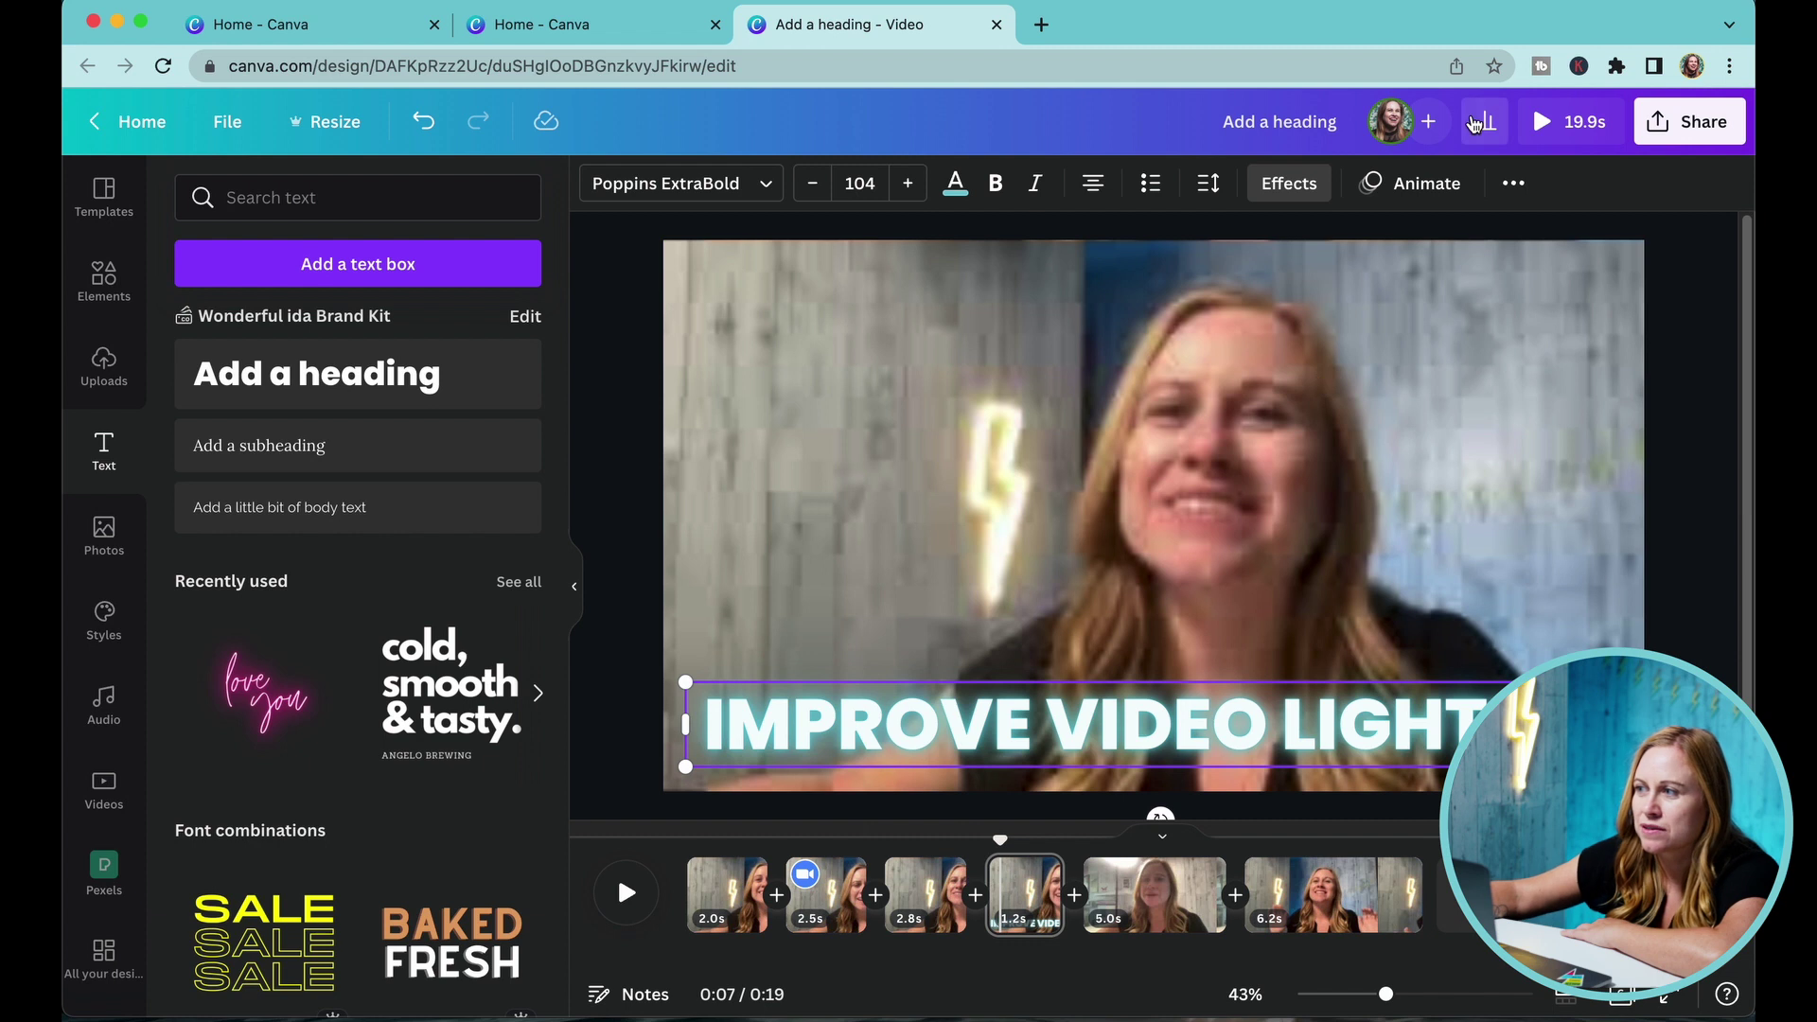
click(1410, 182)
click(225, 545)
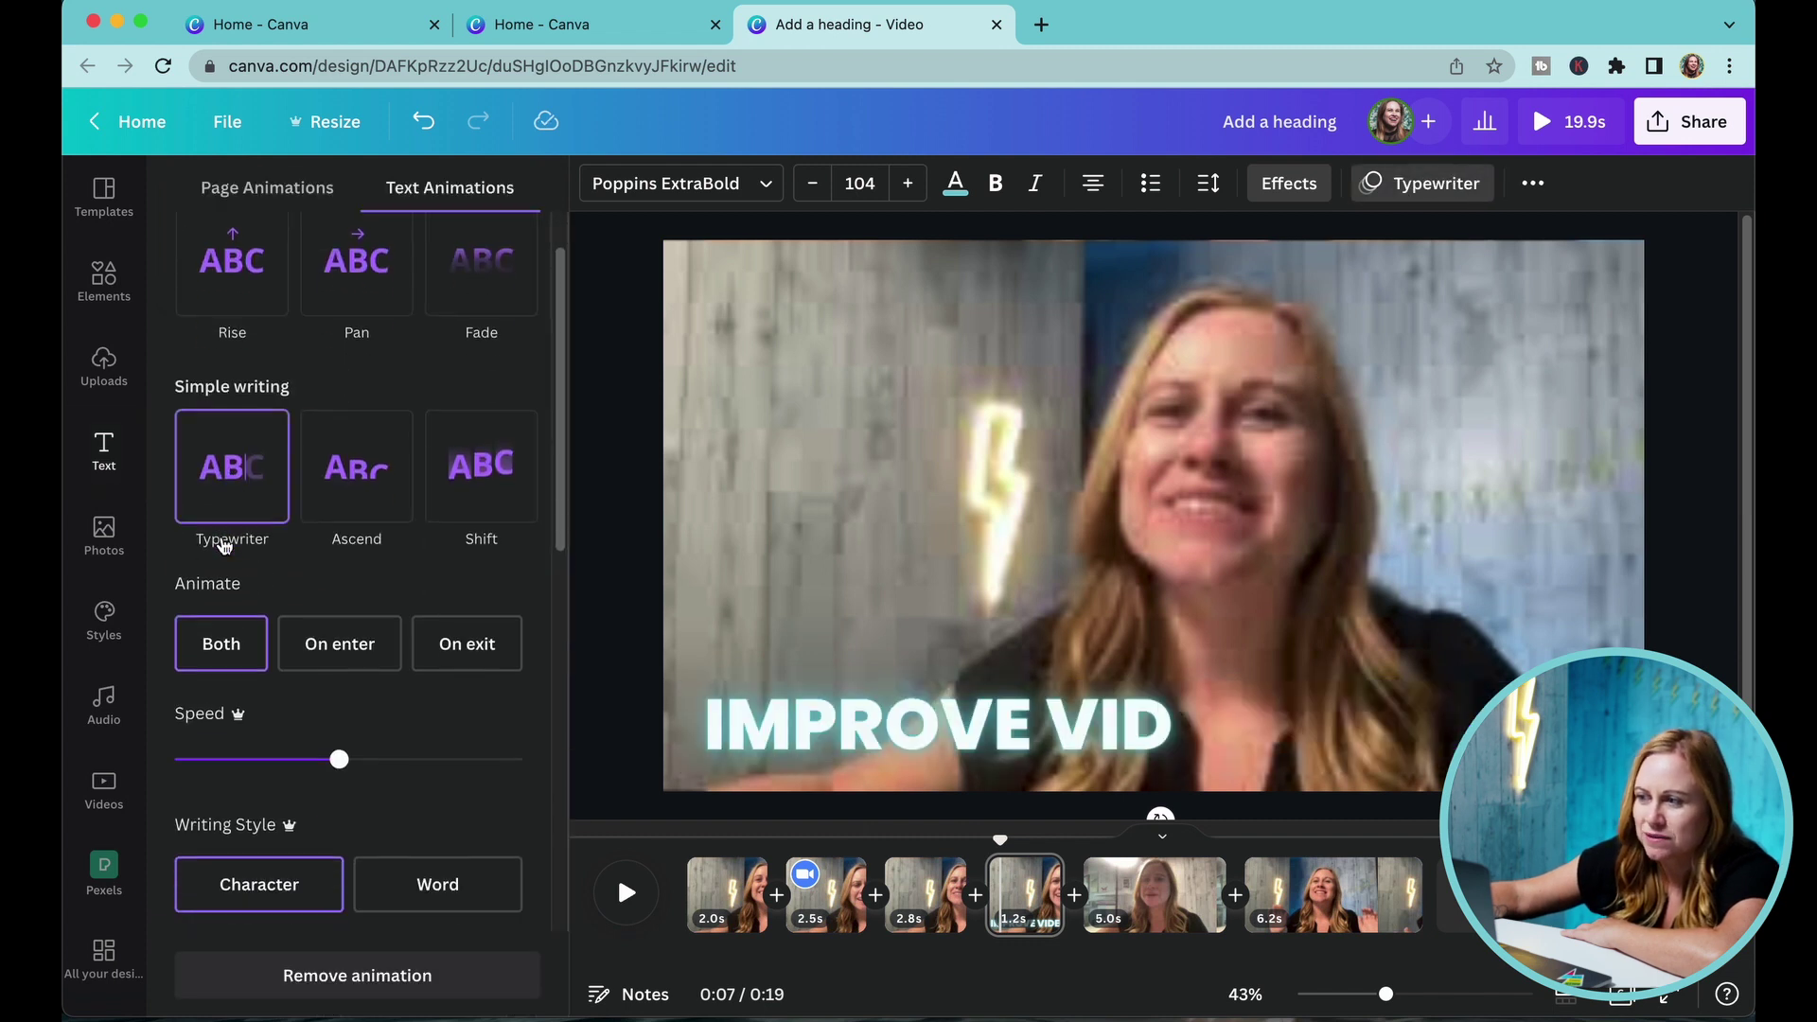
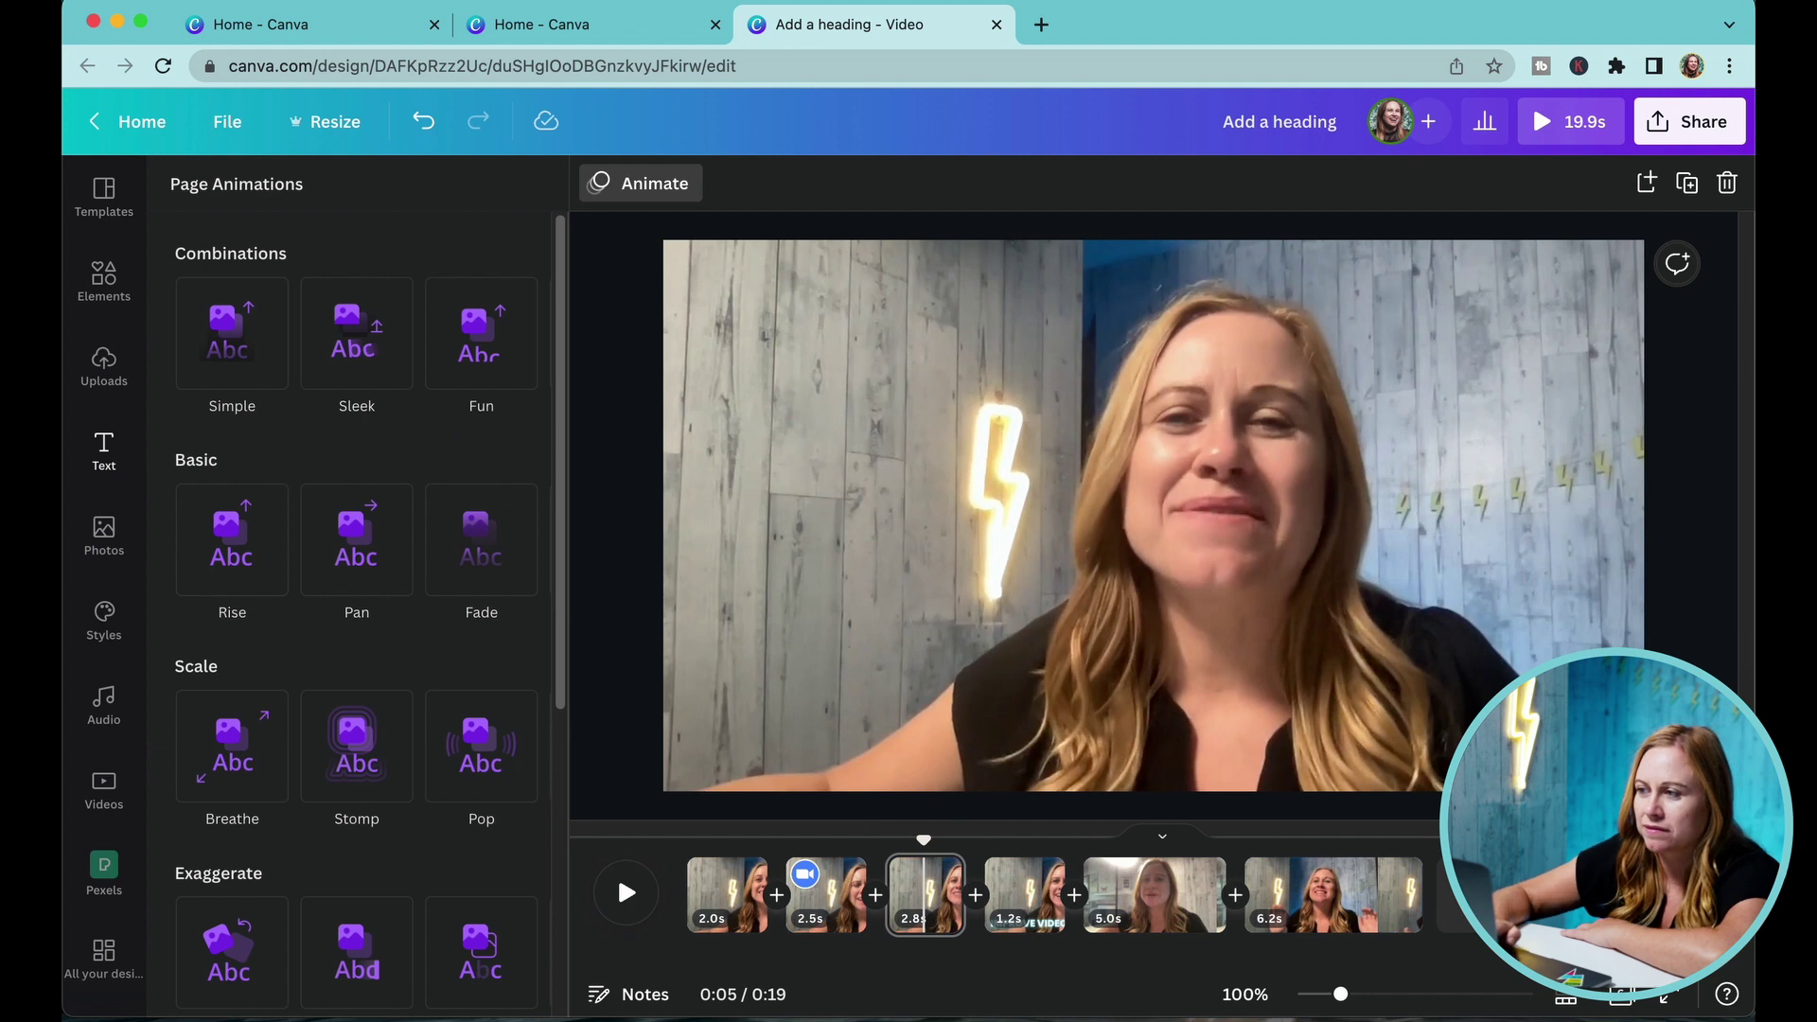
Preview the animated heading, limit its Typewriter animation to On enter, and play the section back from the page before it
click(631, 922)
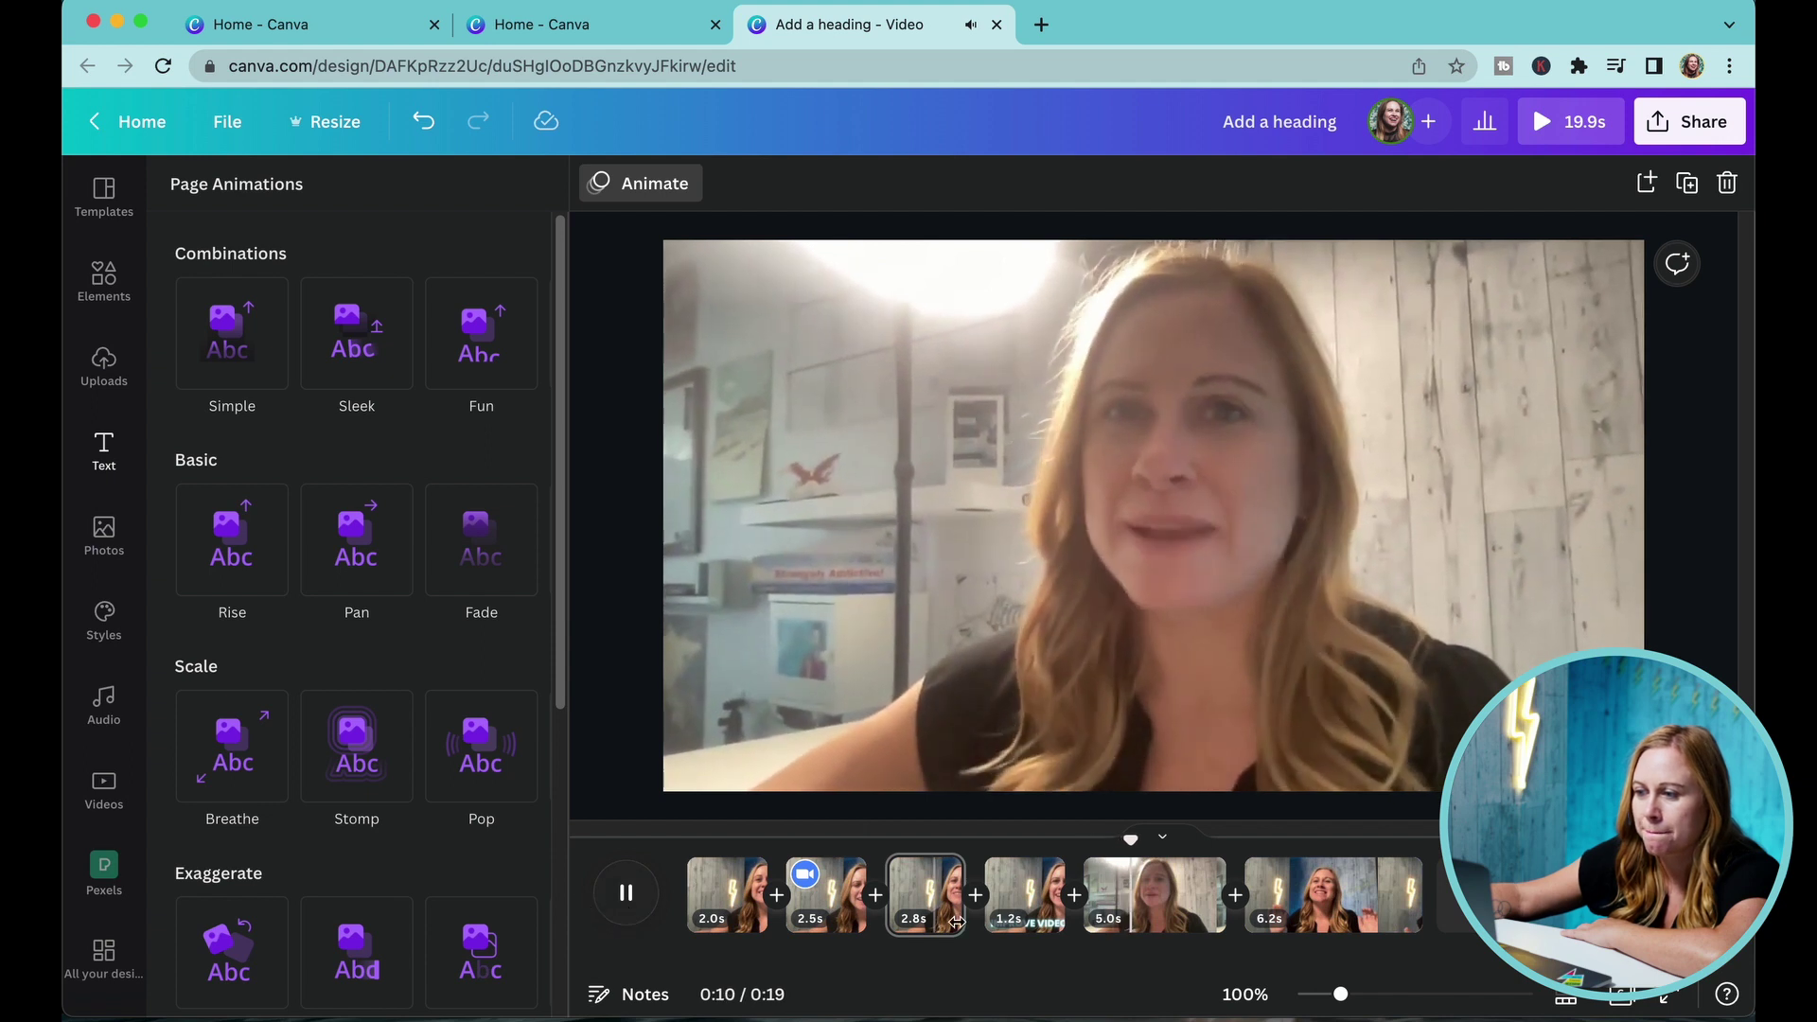
click(624, 895)
click(1038, 927)
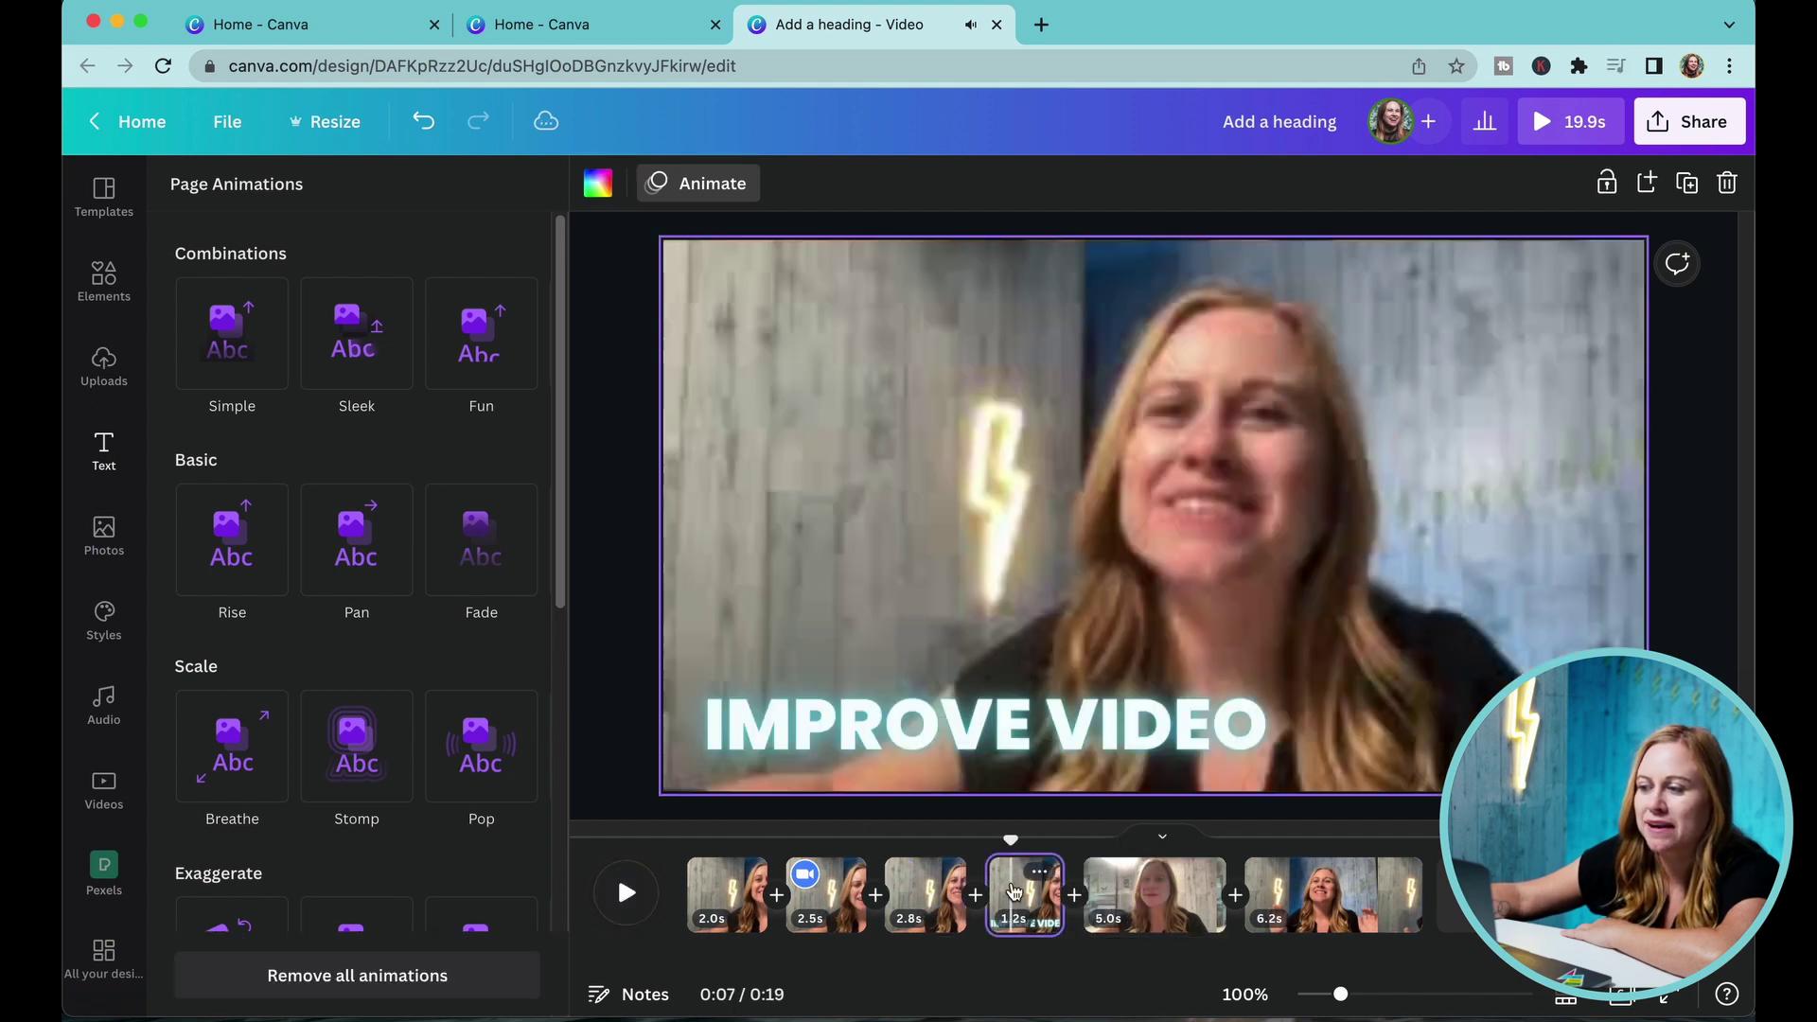
click(1019, 745)
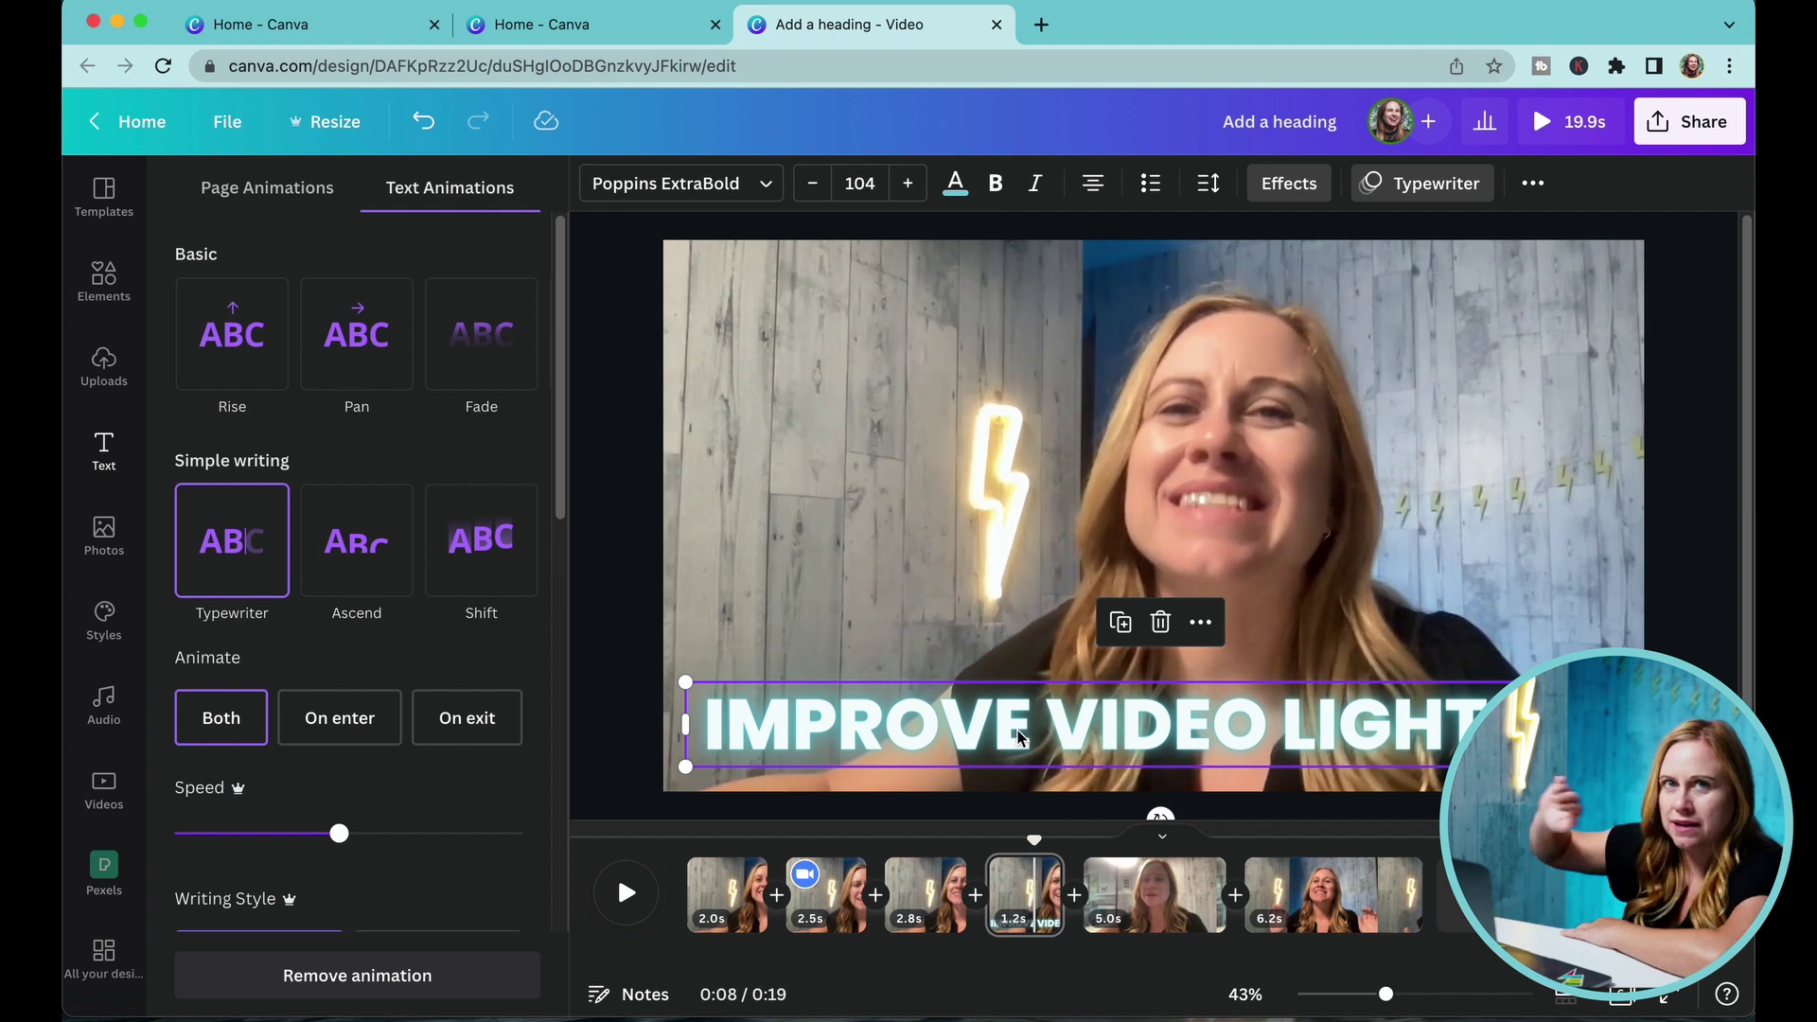
click(339, 728)
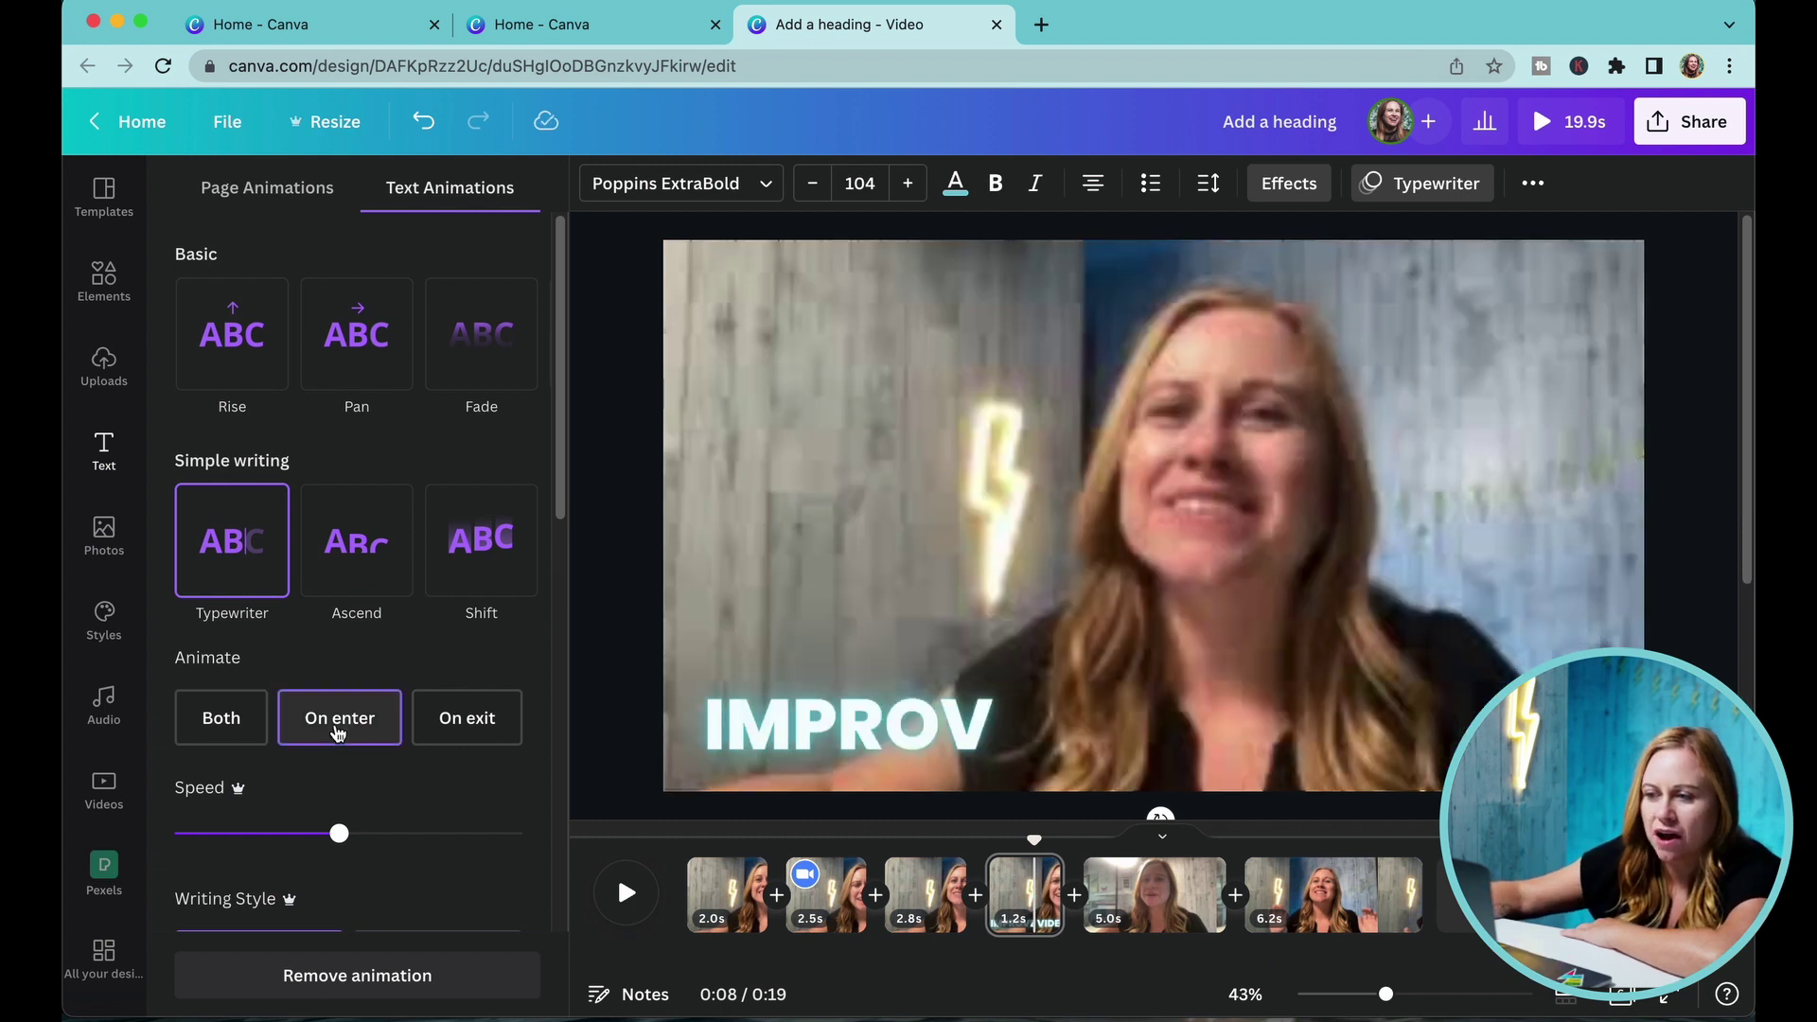
drag(1034, 839, 940, 843)
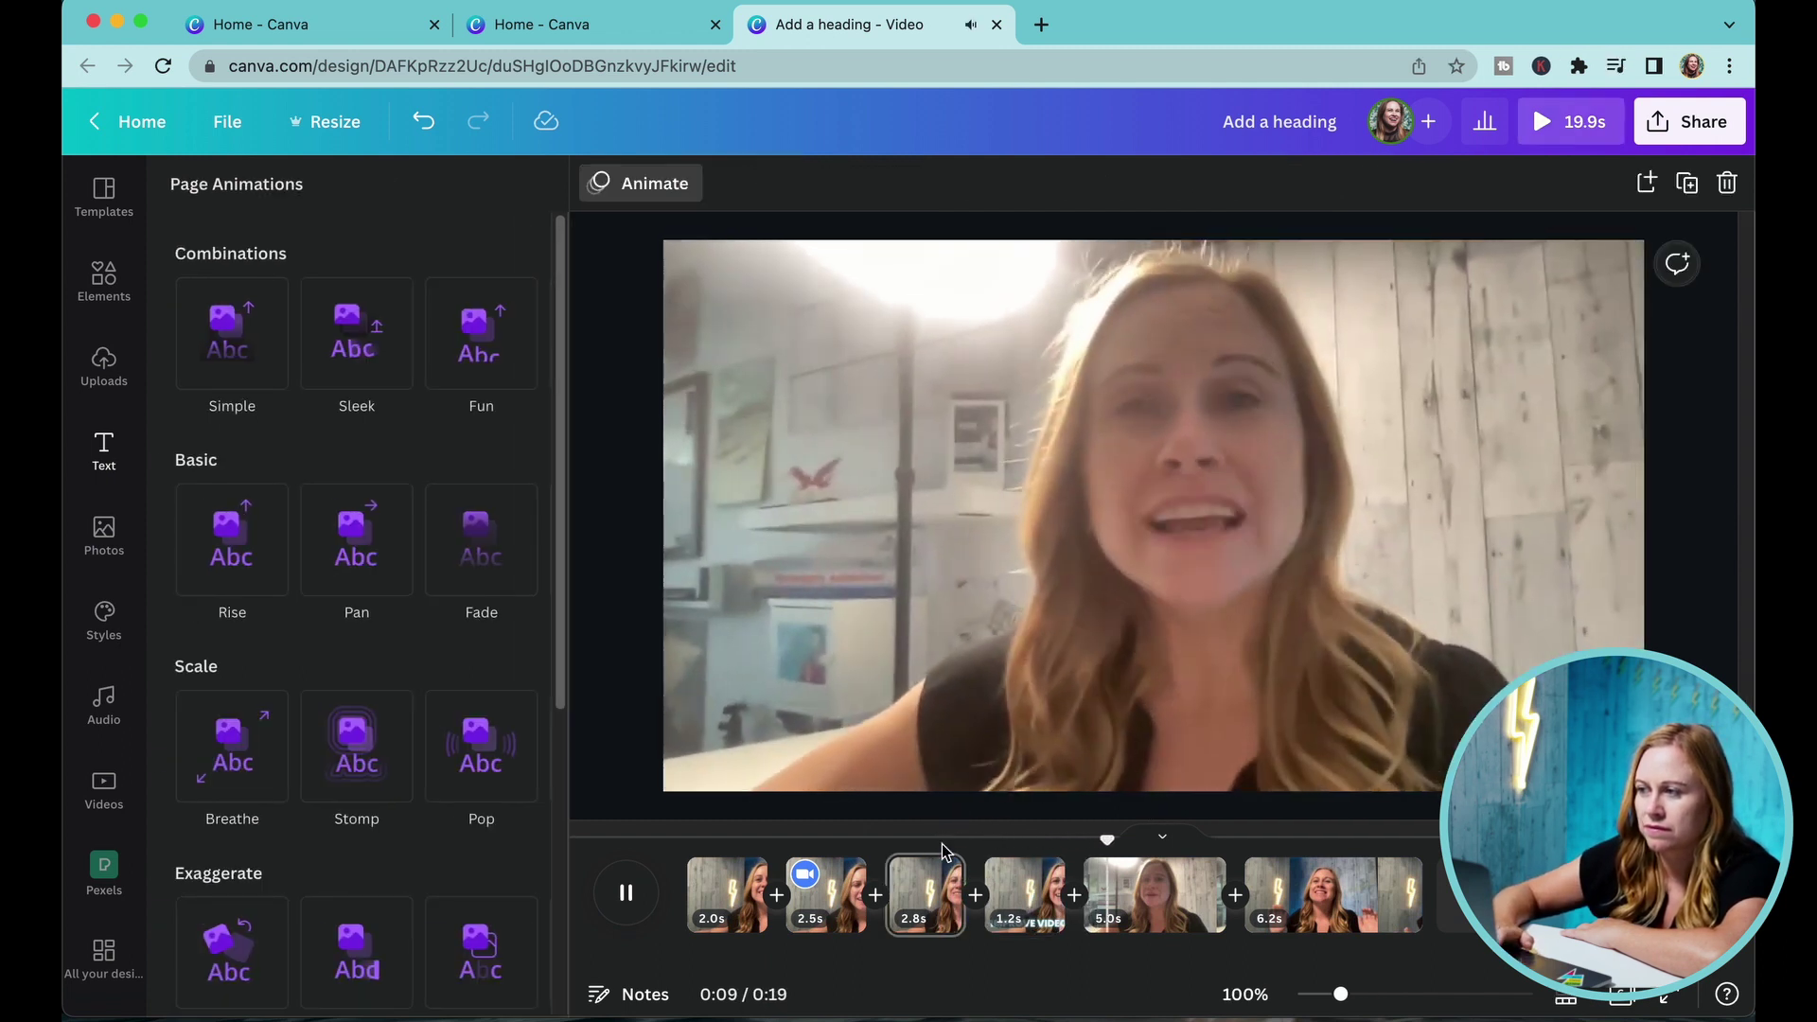
key(space)
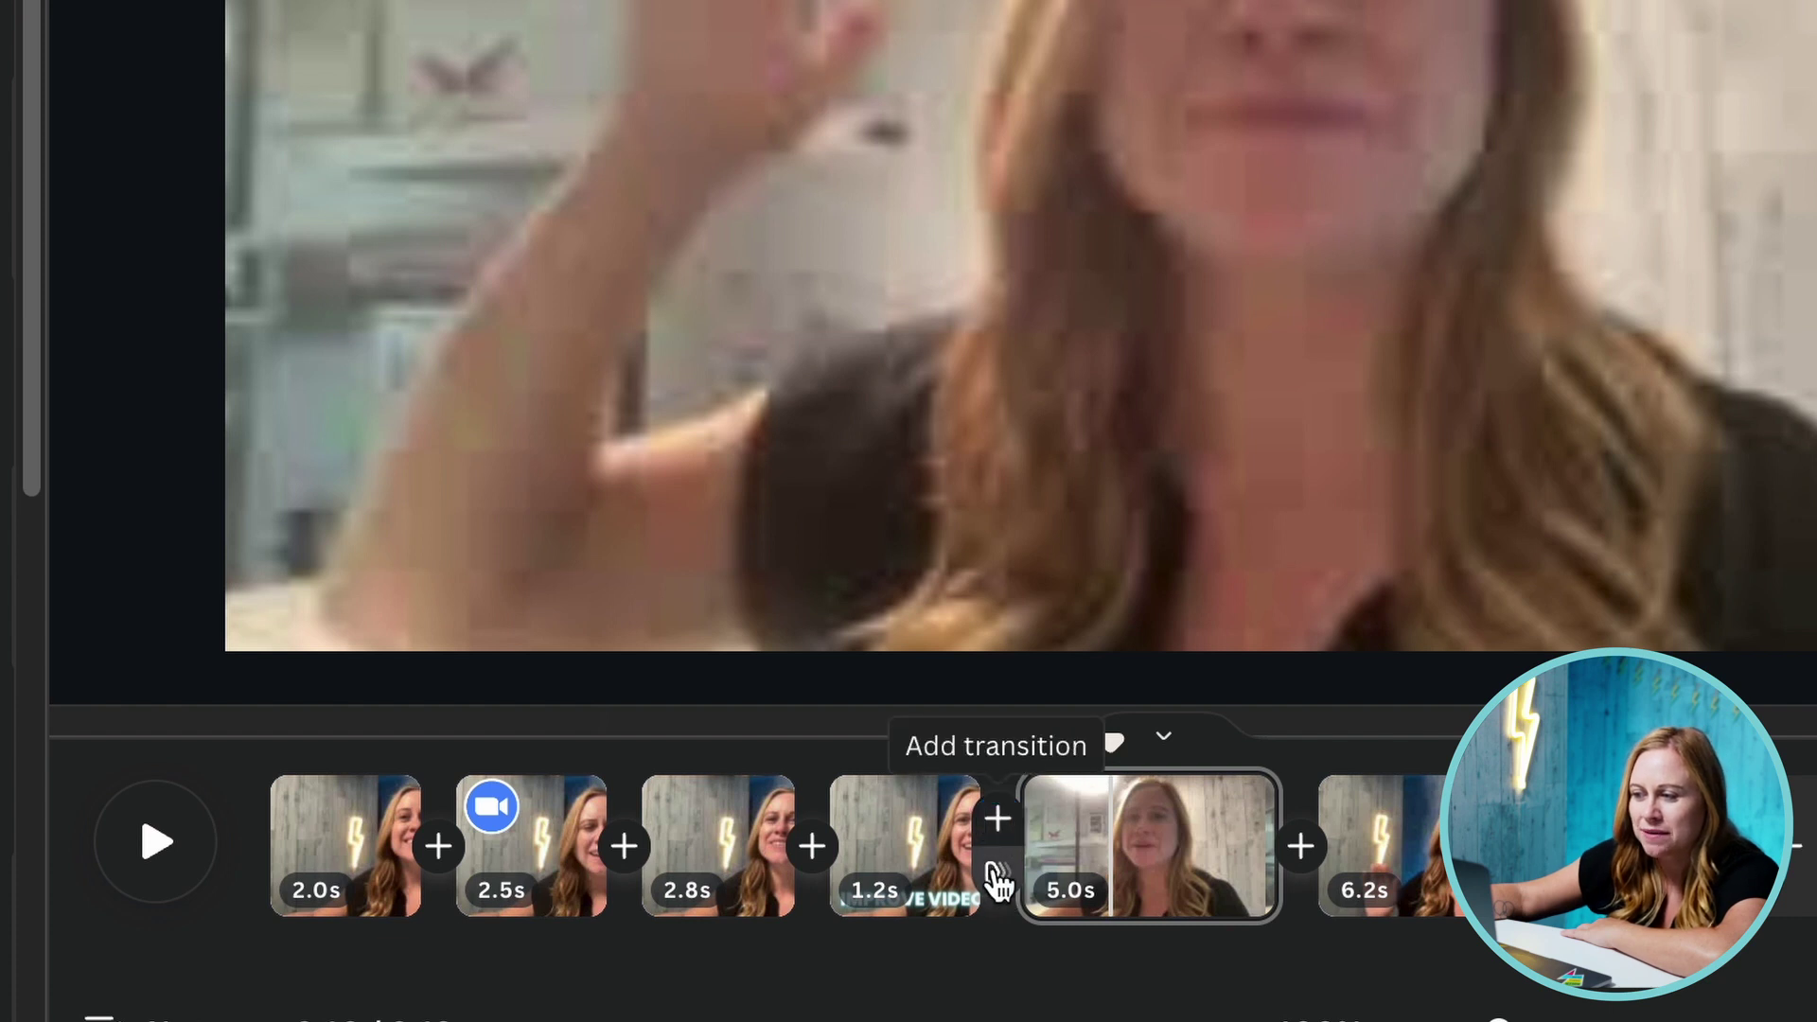
Add a Match & Move transition of 0.29 seconds between the heading's page and the 5.0 s page, and play it back
click(995, 880)
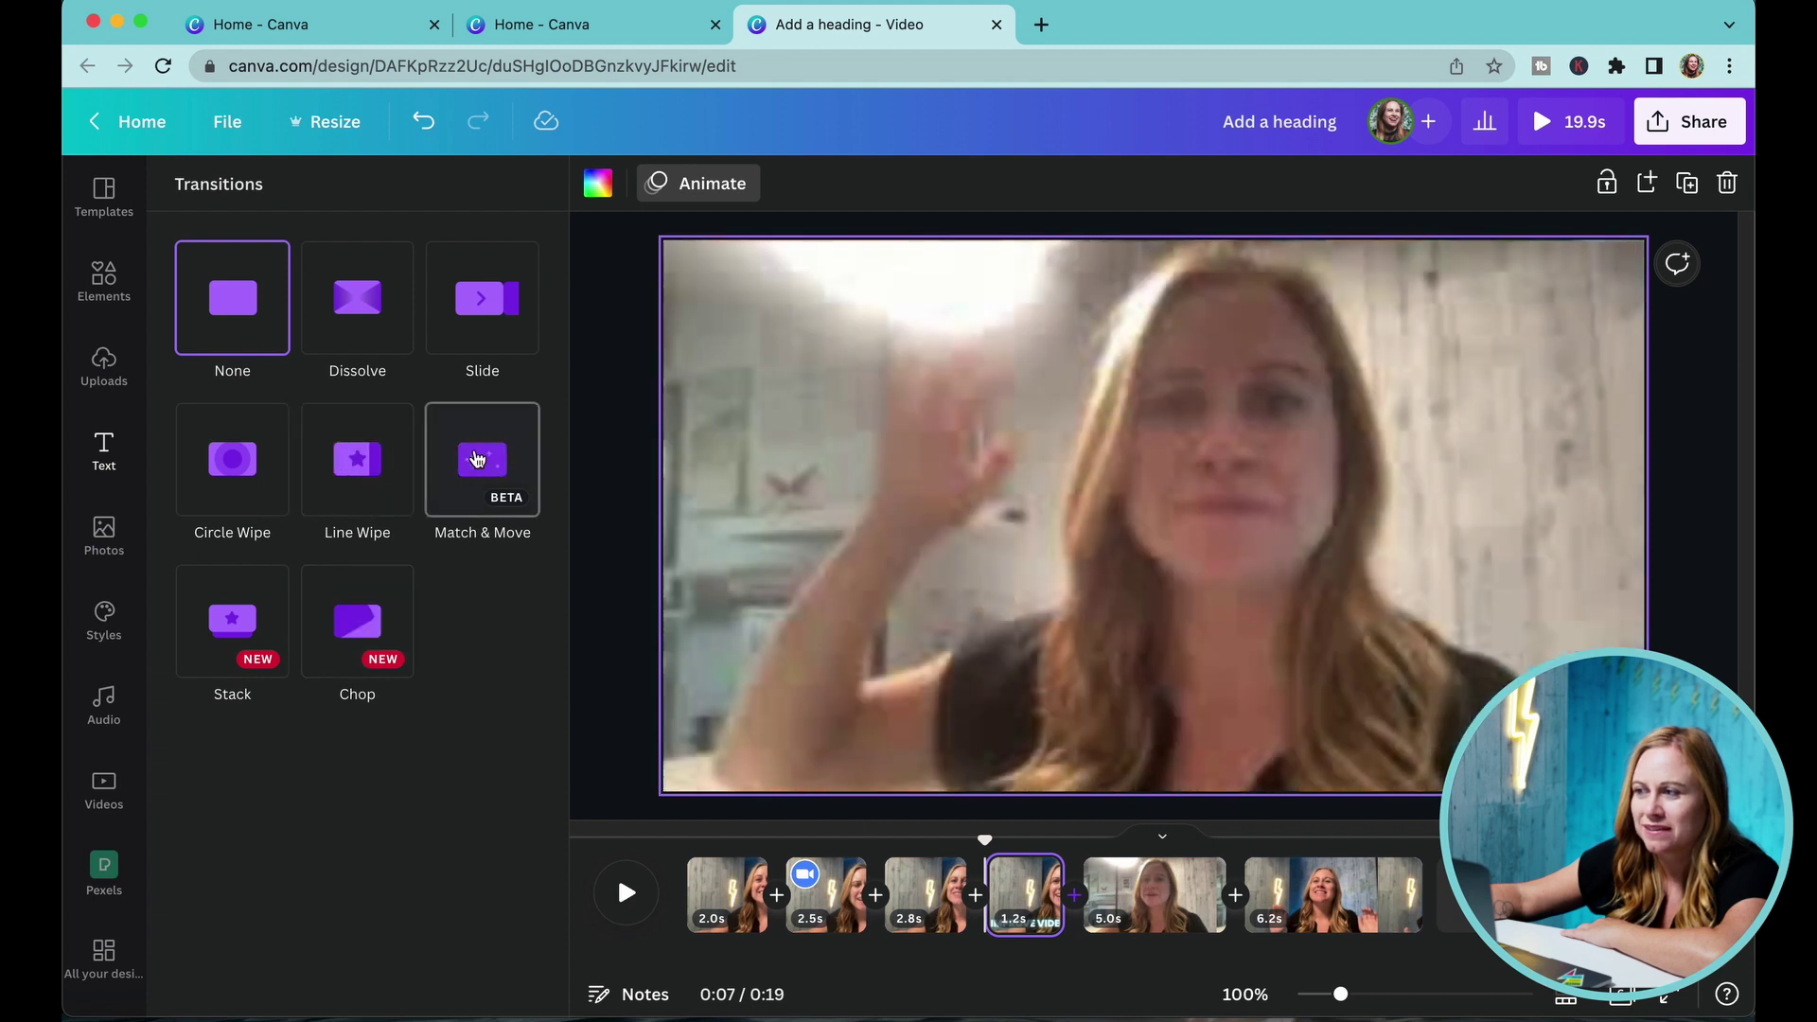
click(480, 484)
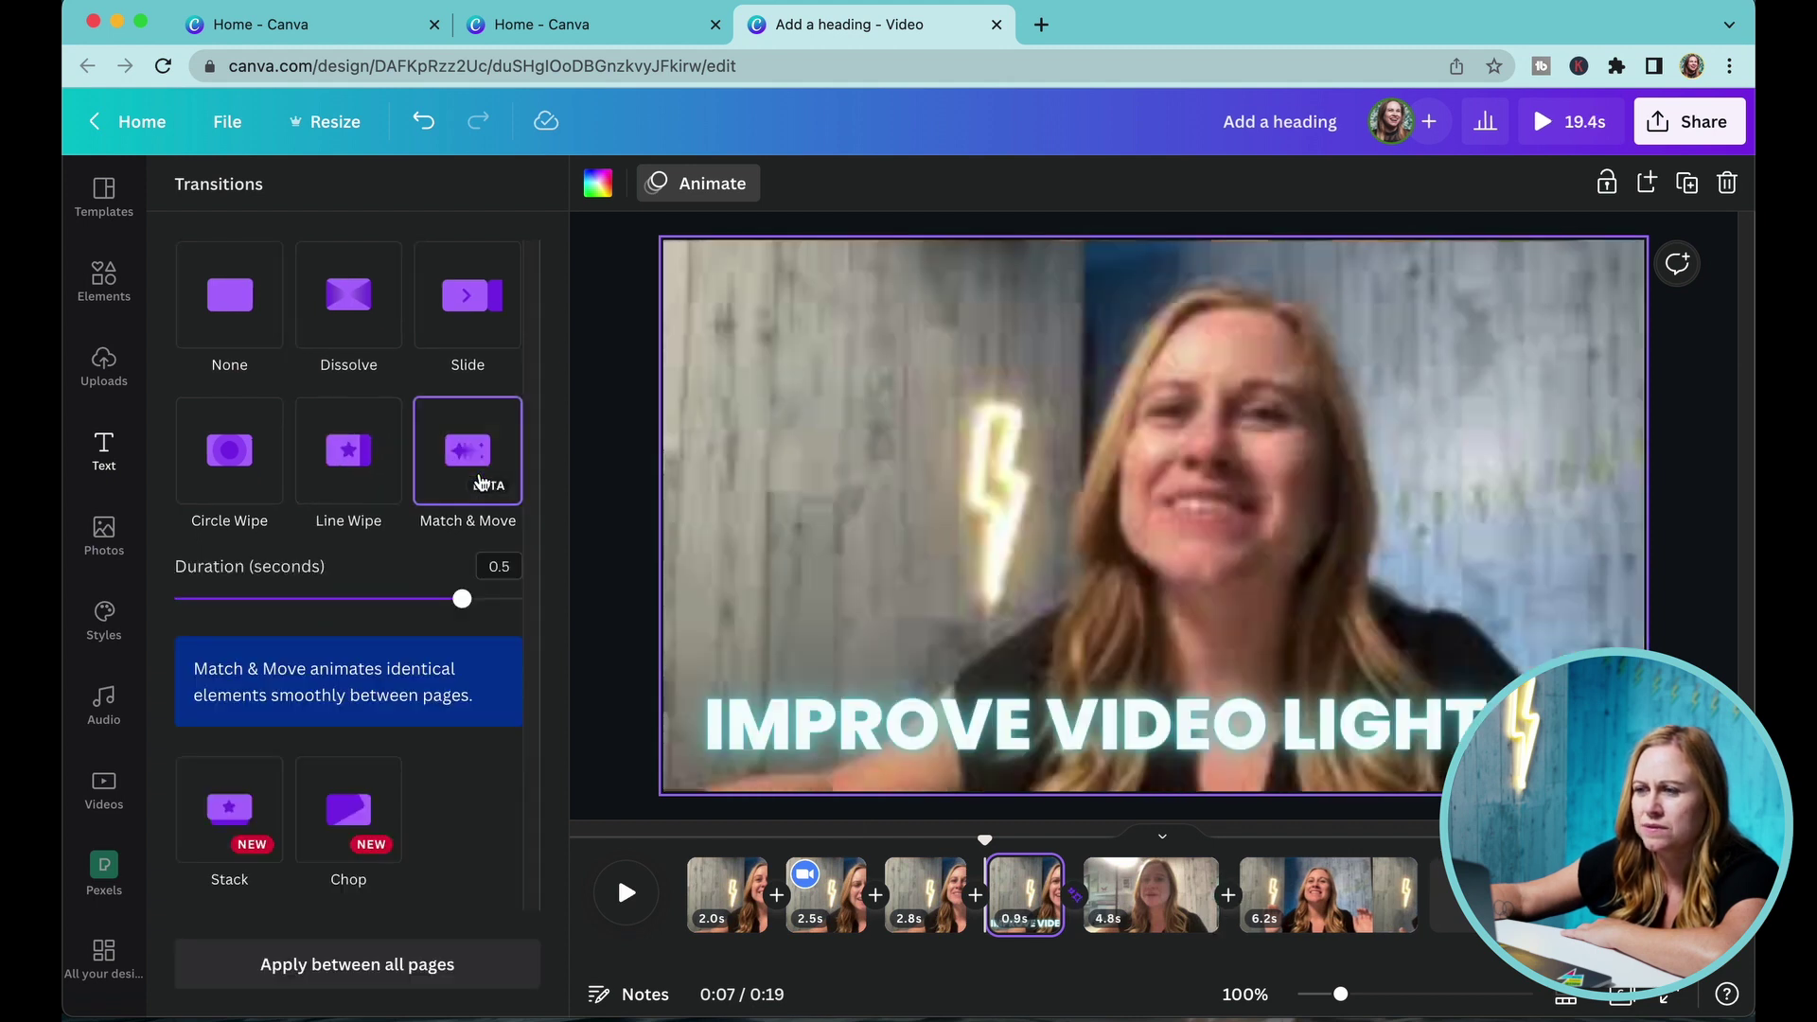
drag(454, 608, 339, 610)
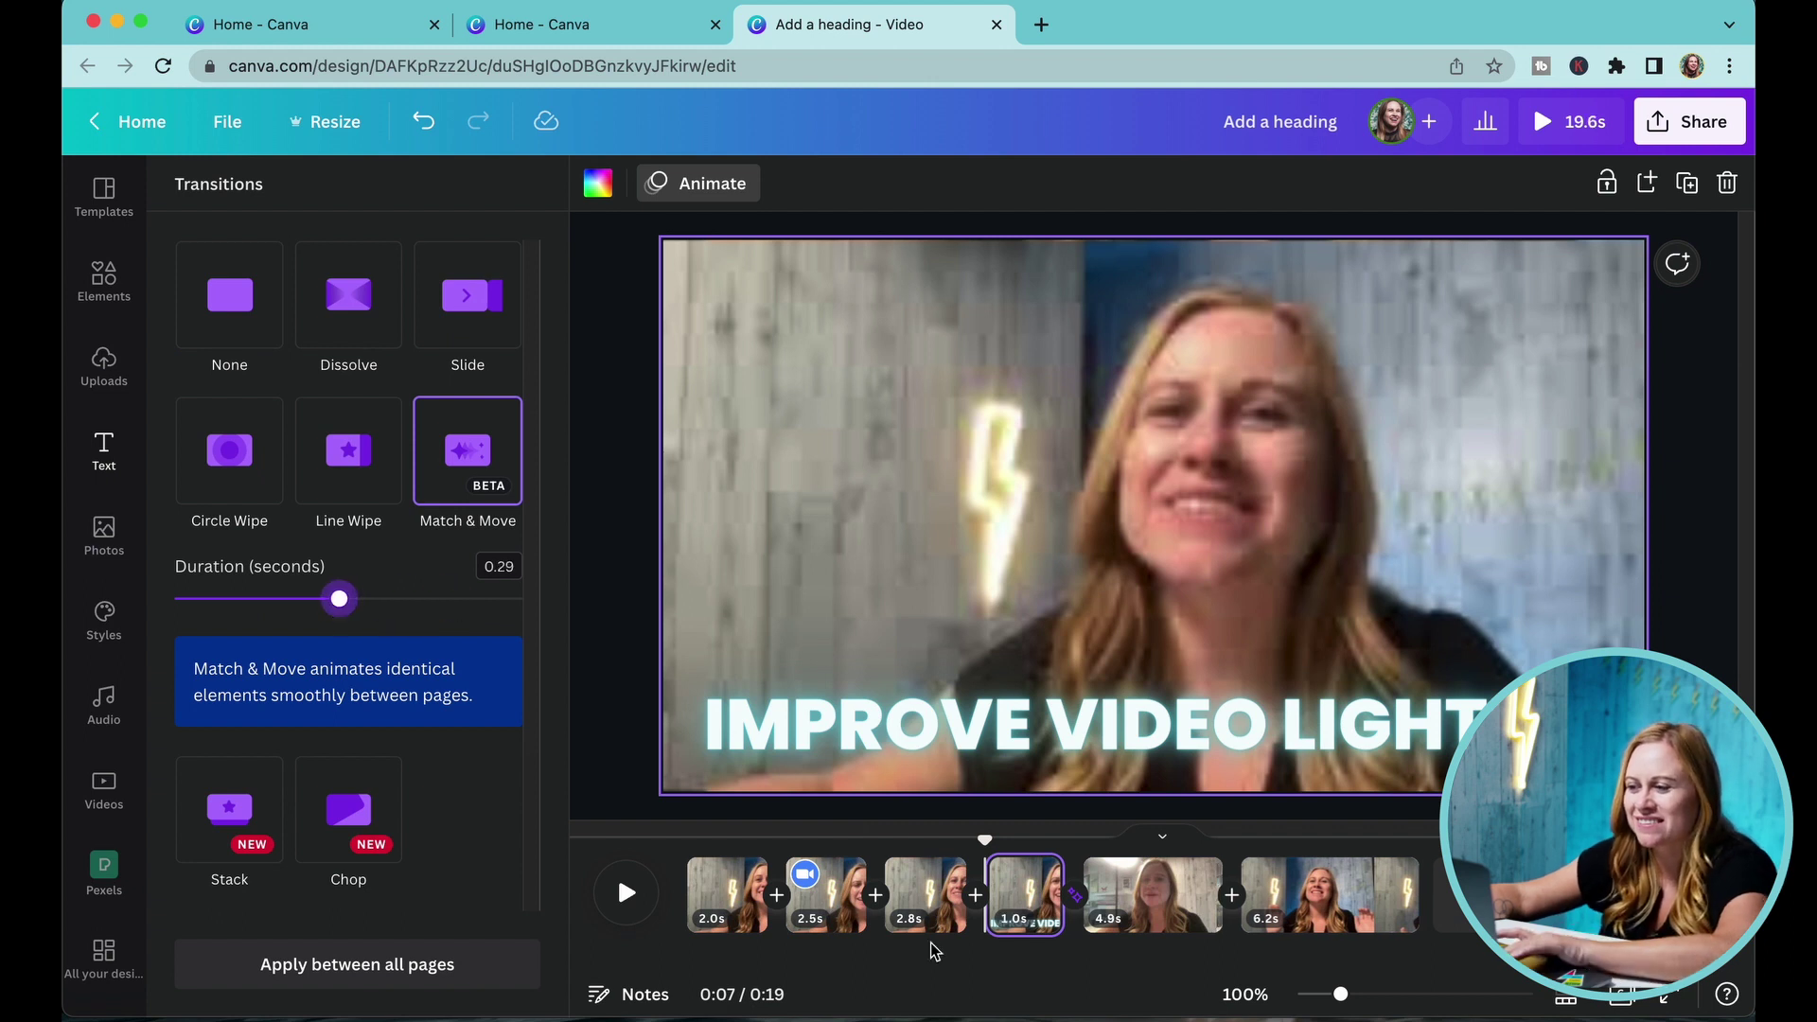
drag(986, 840, 1063, 845)
key(space)
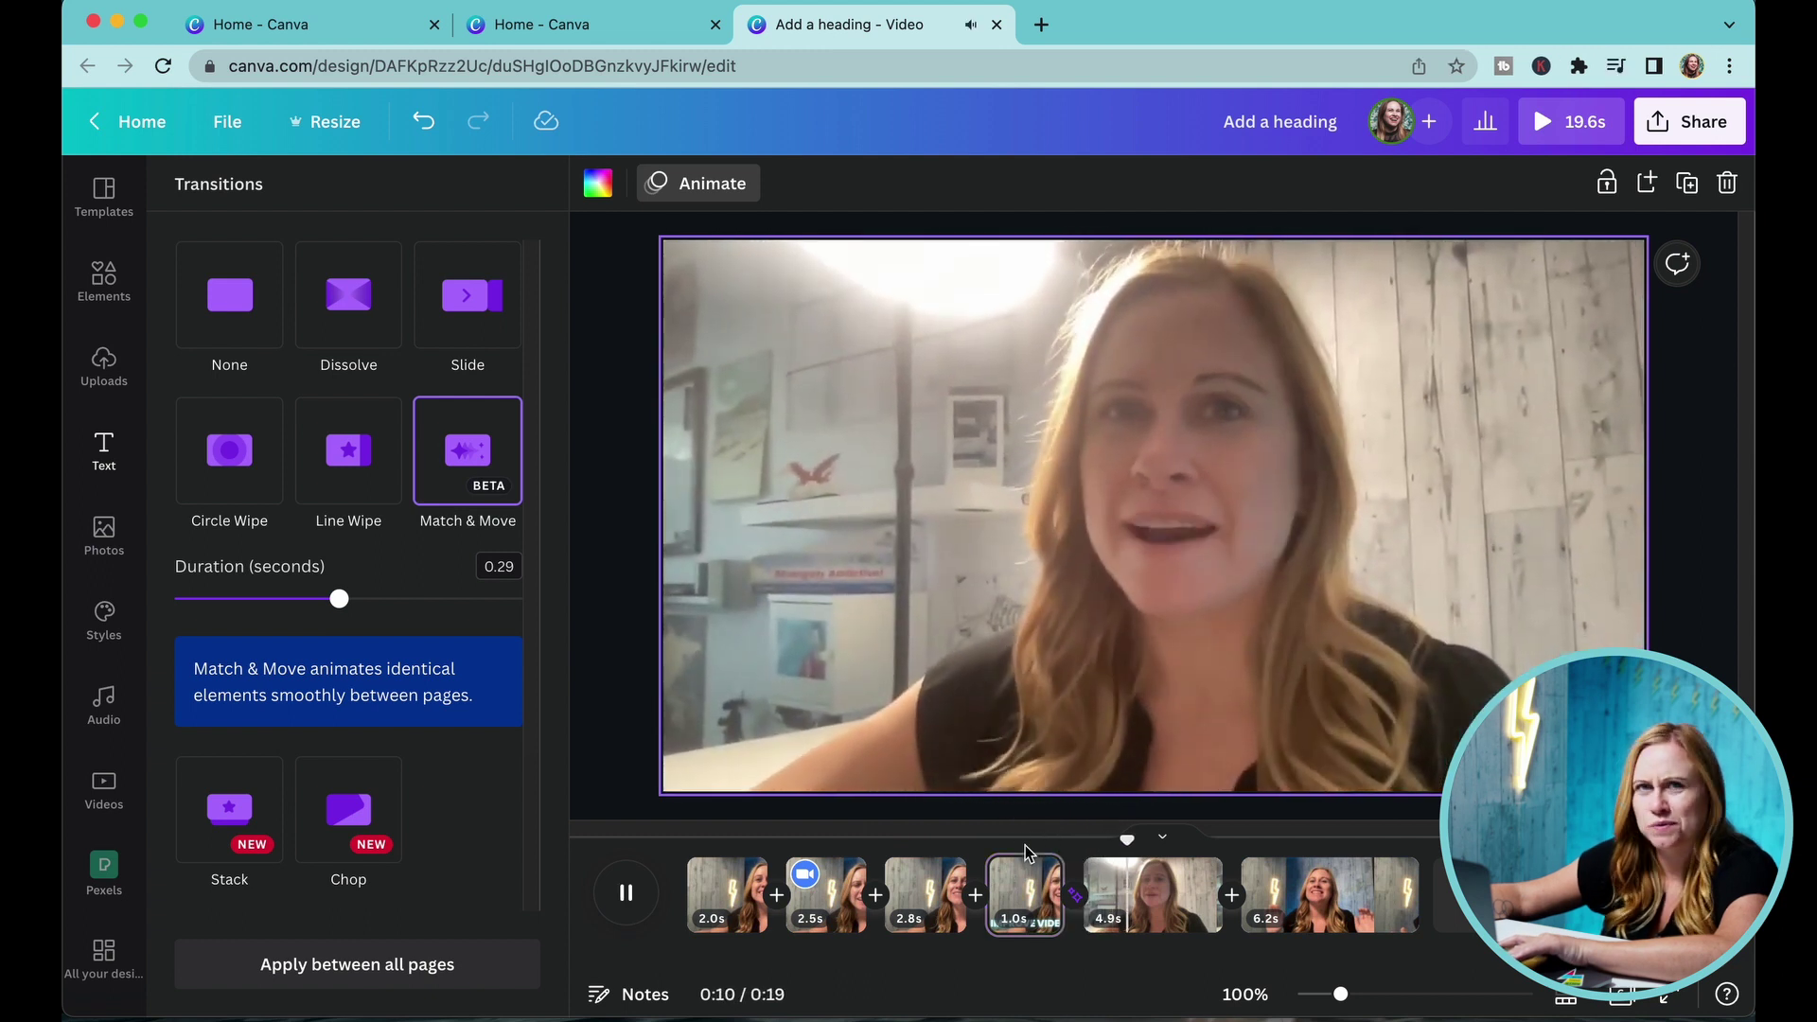
key(space)
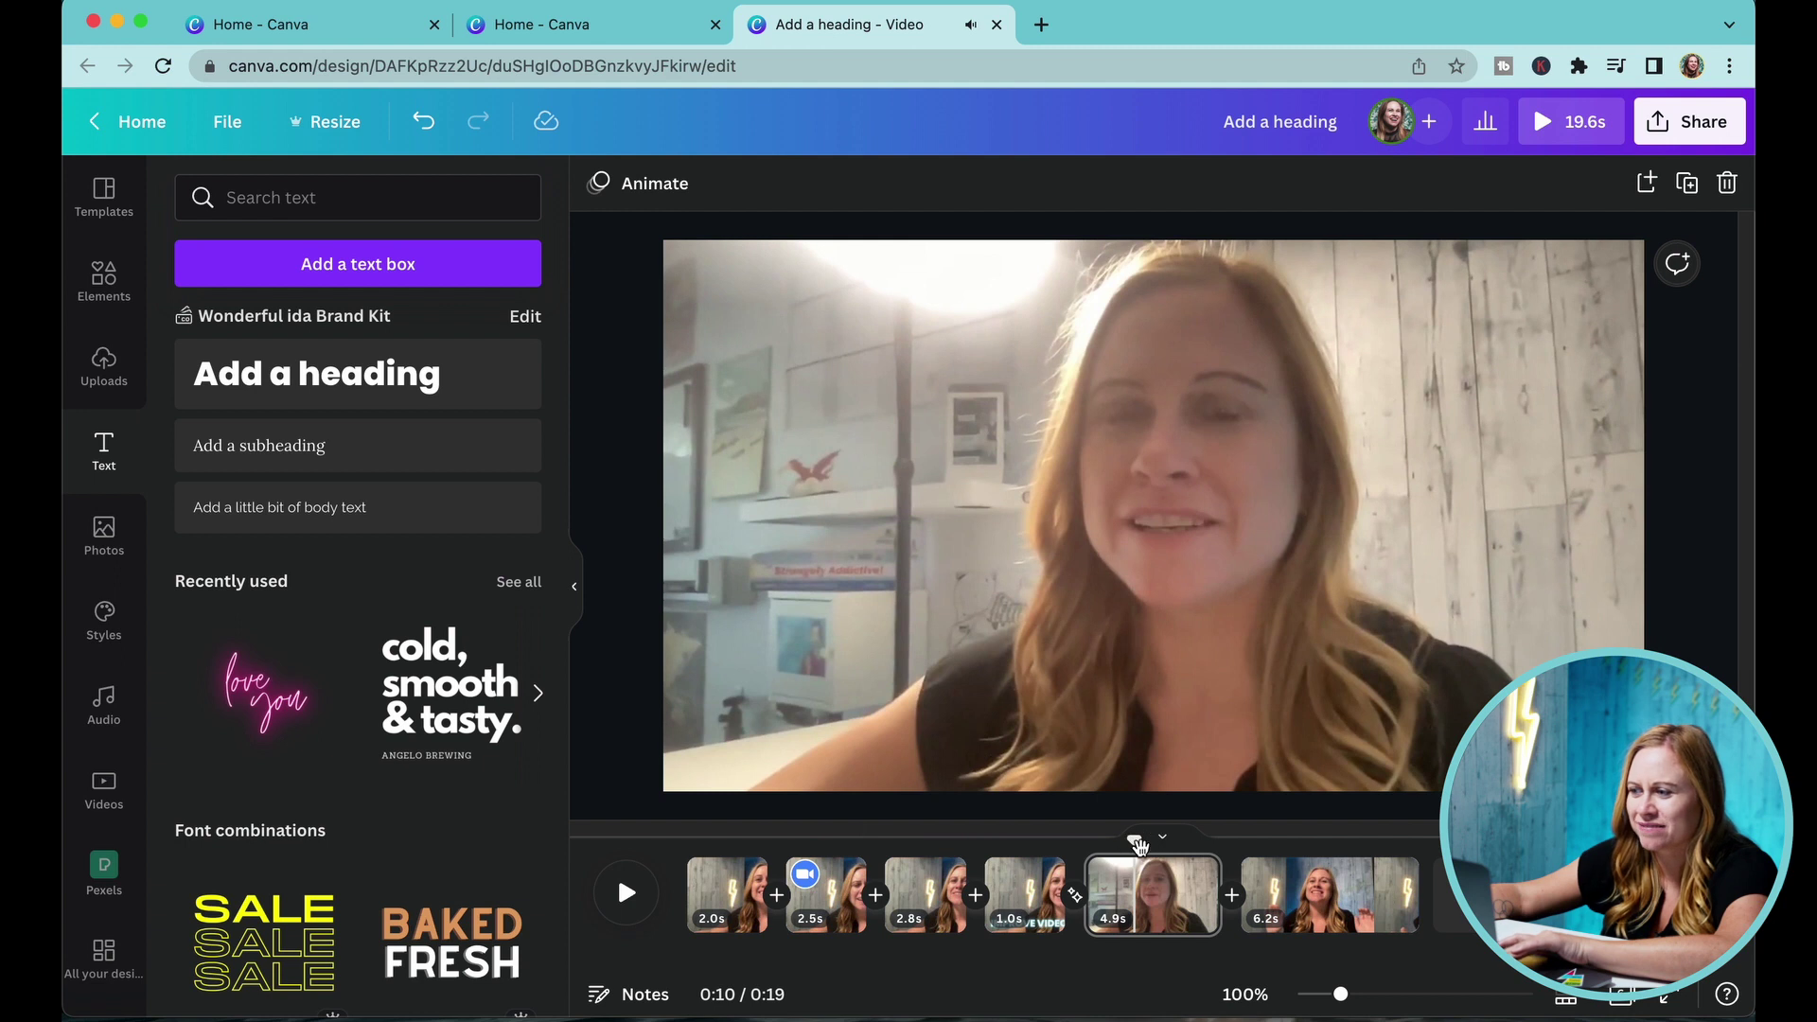
Go to 0:16 in the 6.2 s page, search the elements for "square" and add a solid square shape
drag(1138, 845, 1327, 839)
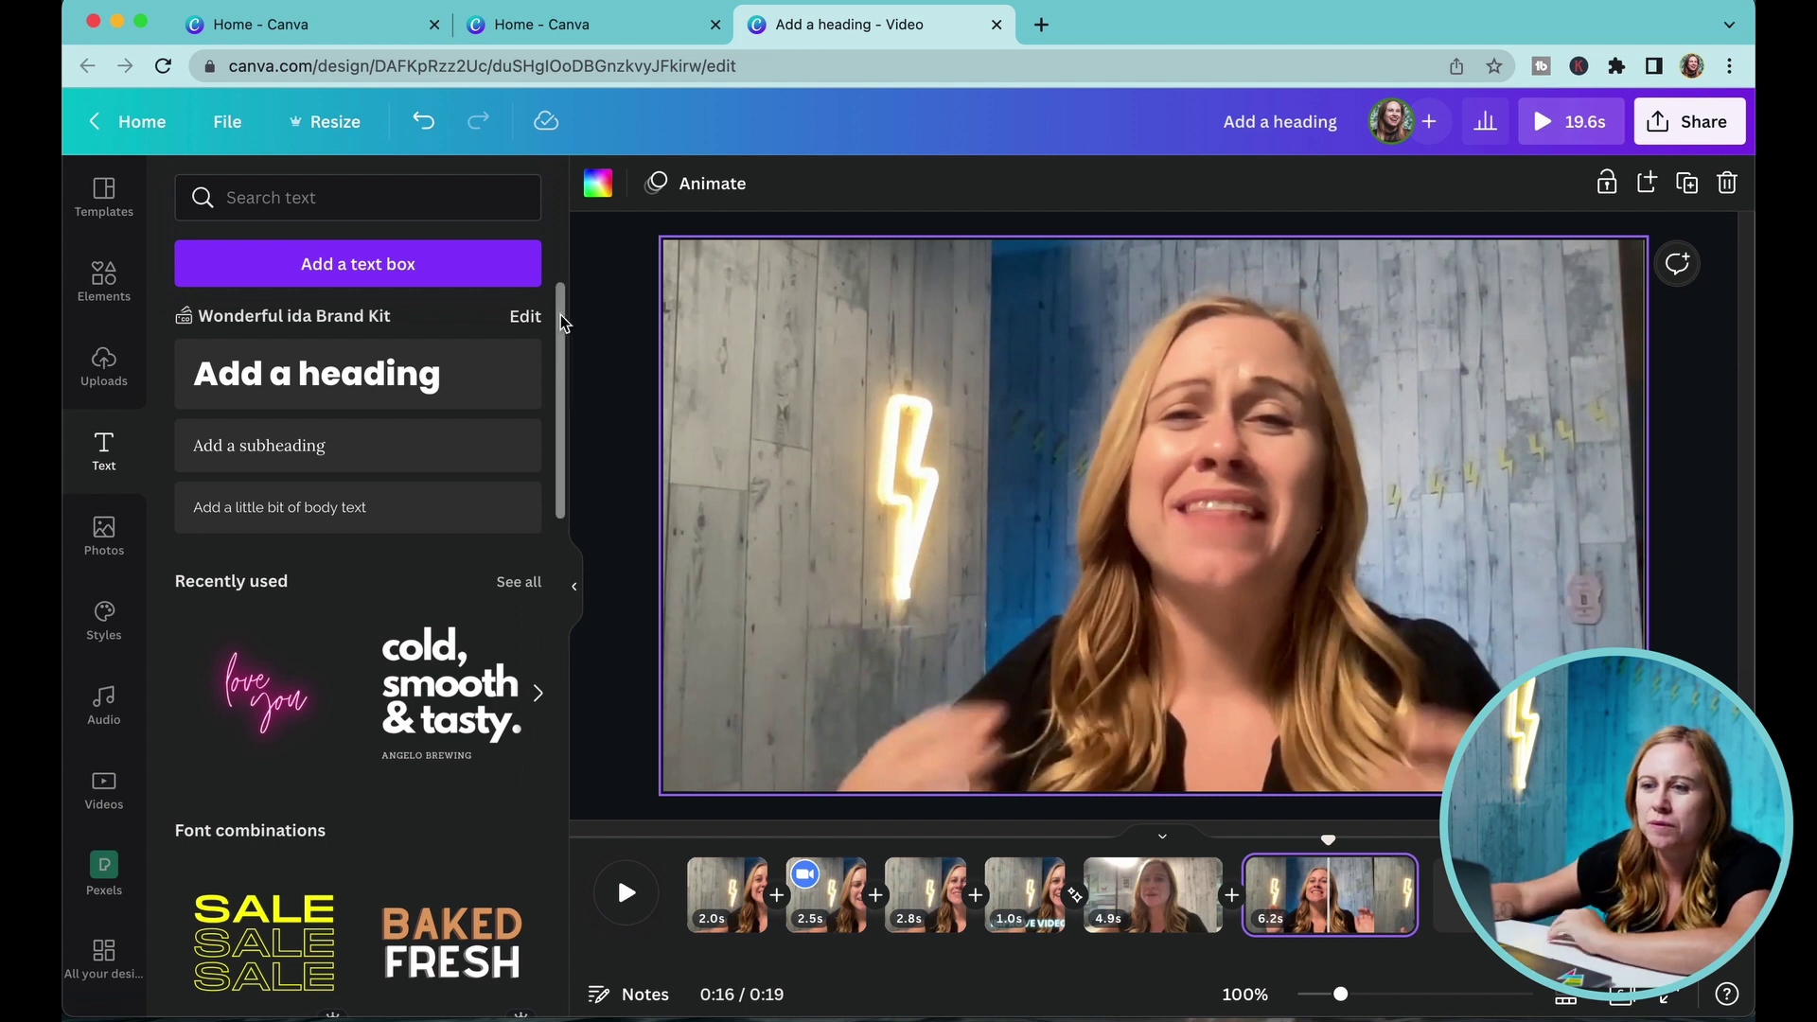
click(112, 284)
click(331, 197)
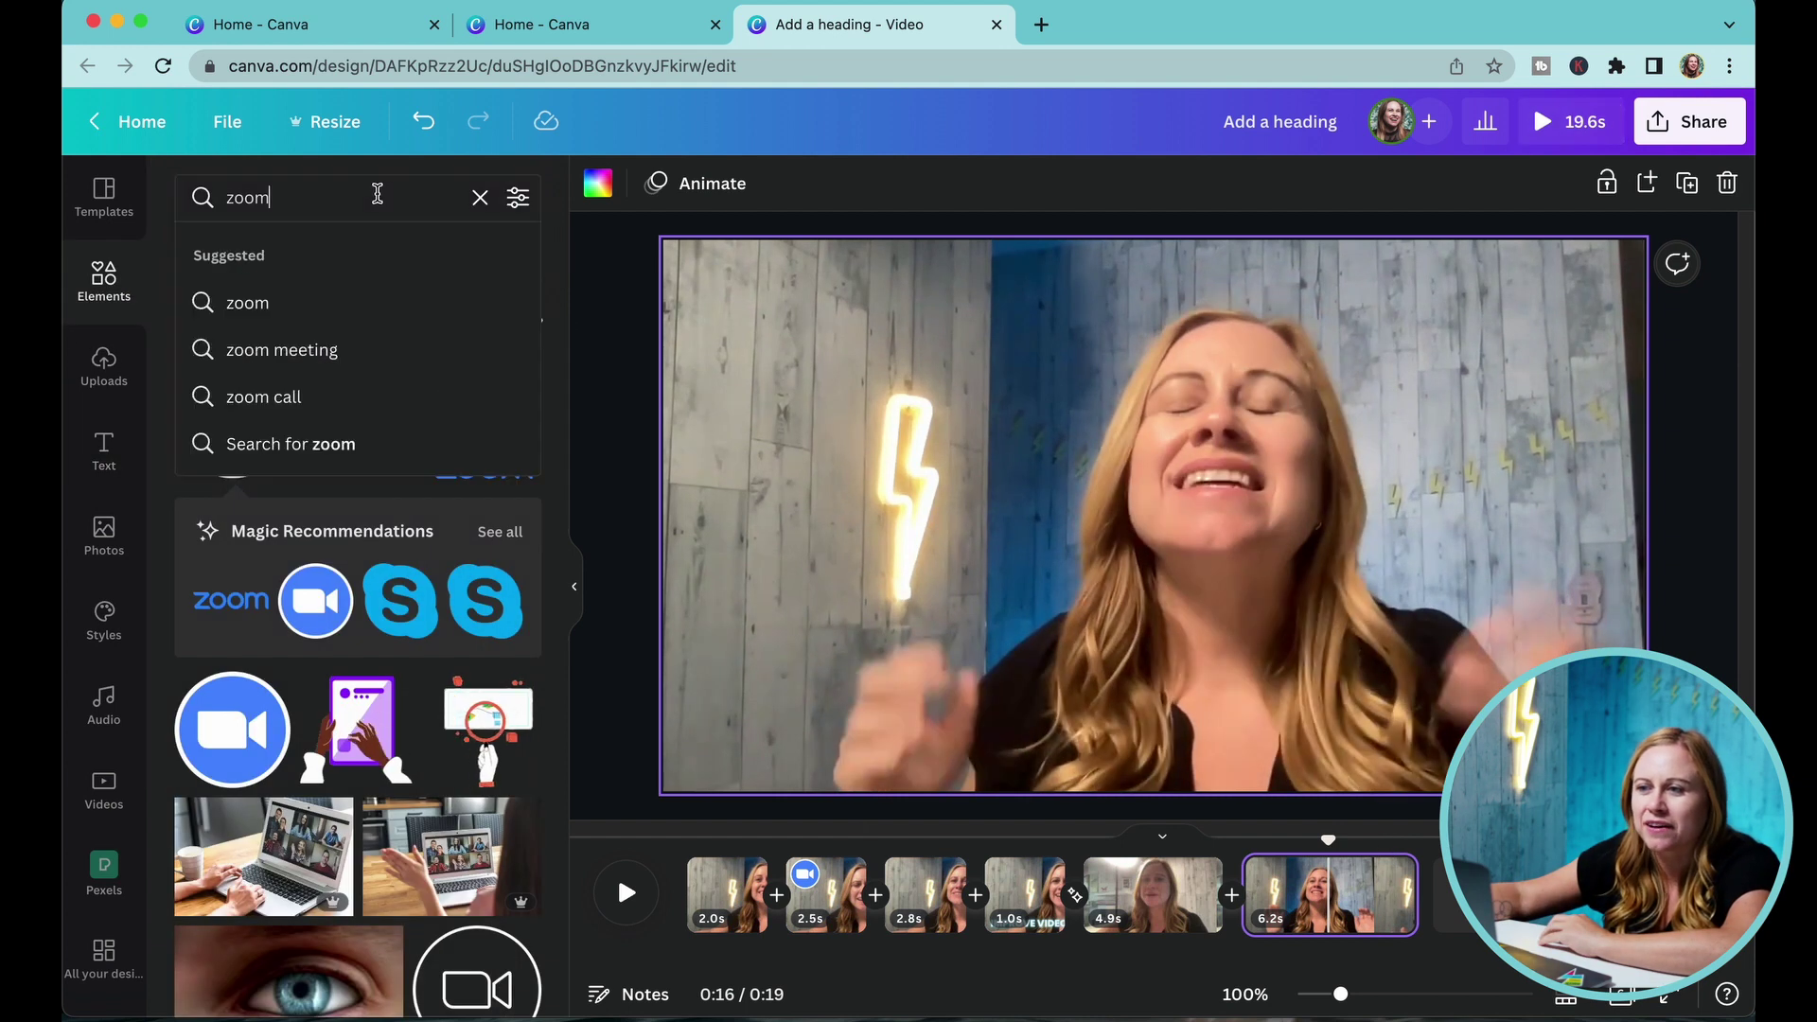
click(474, 196)
text(s)
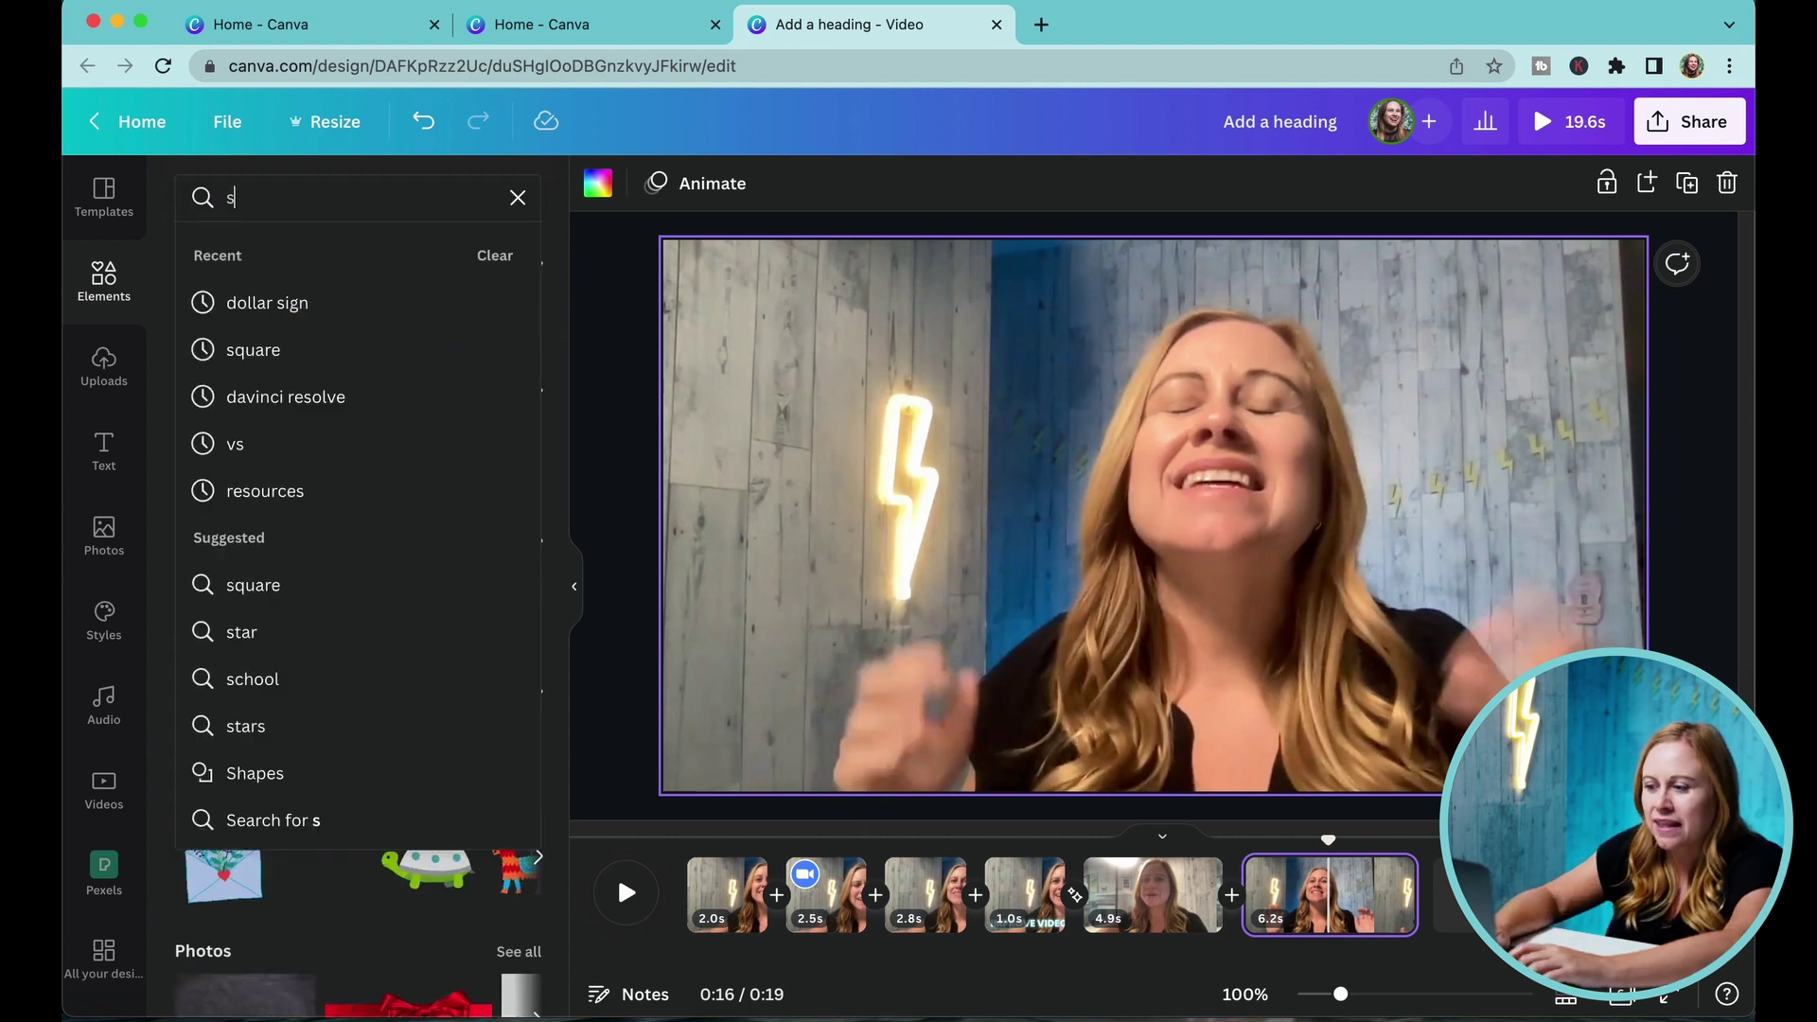
click(258, 356)
click(192, 439)
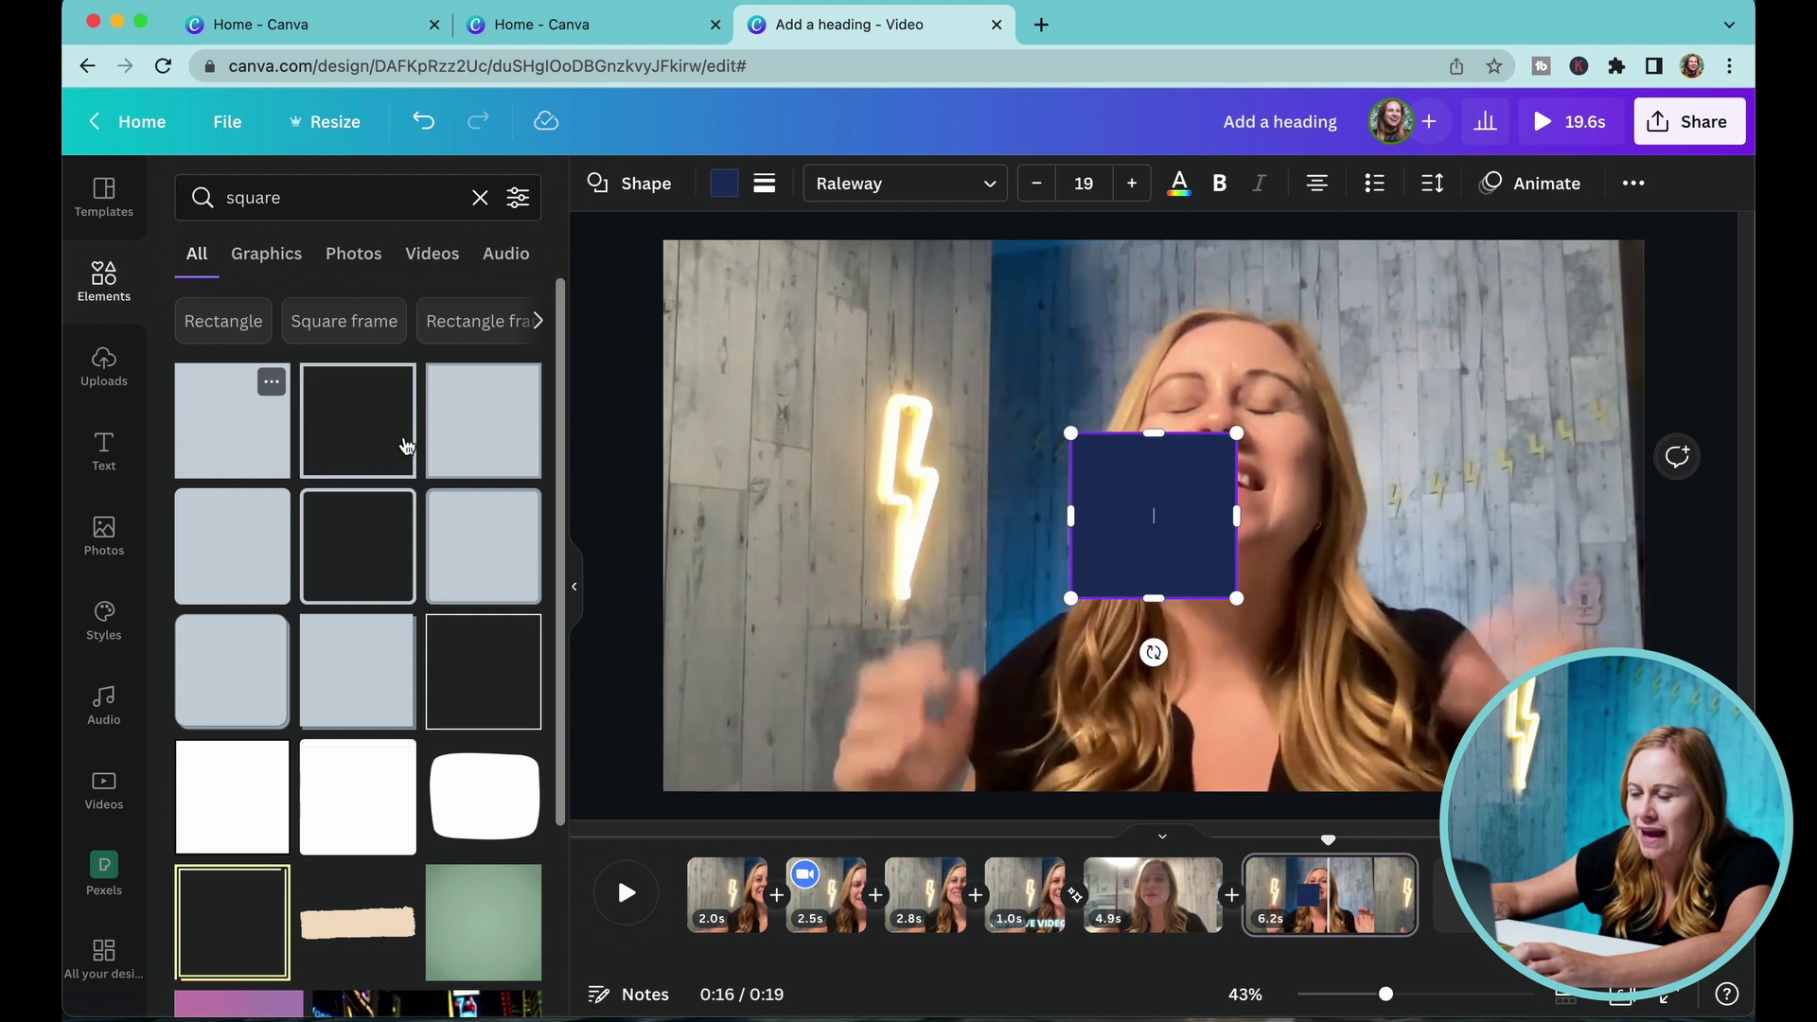
Stretch the square on all four sides until it covers the whole frame of the 6.2 s page
drag(1073, 517, 652, 517)
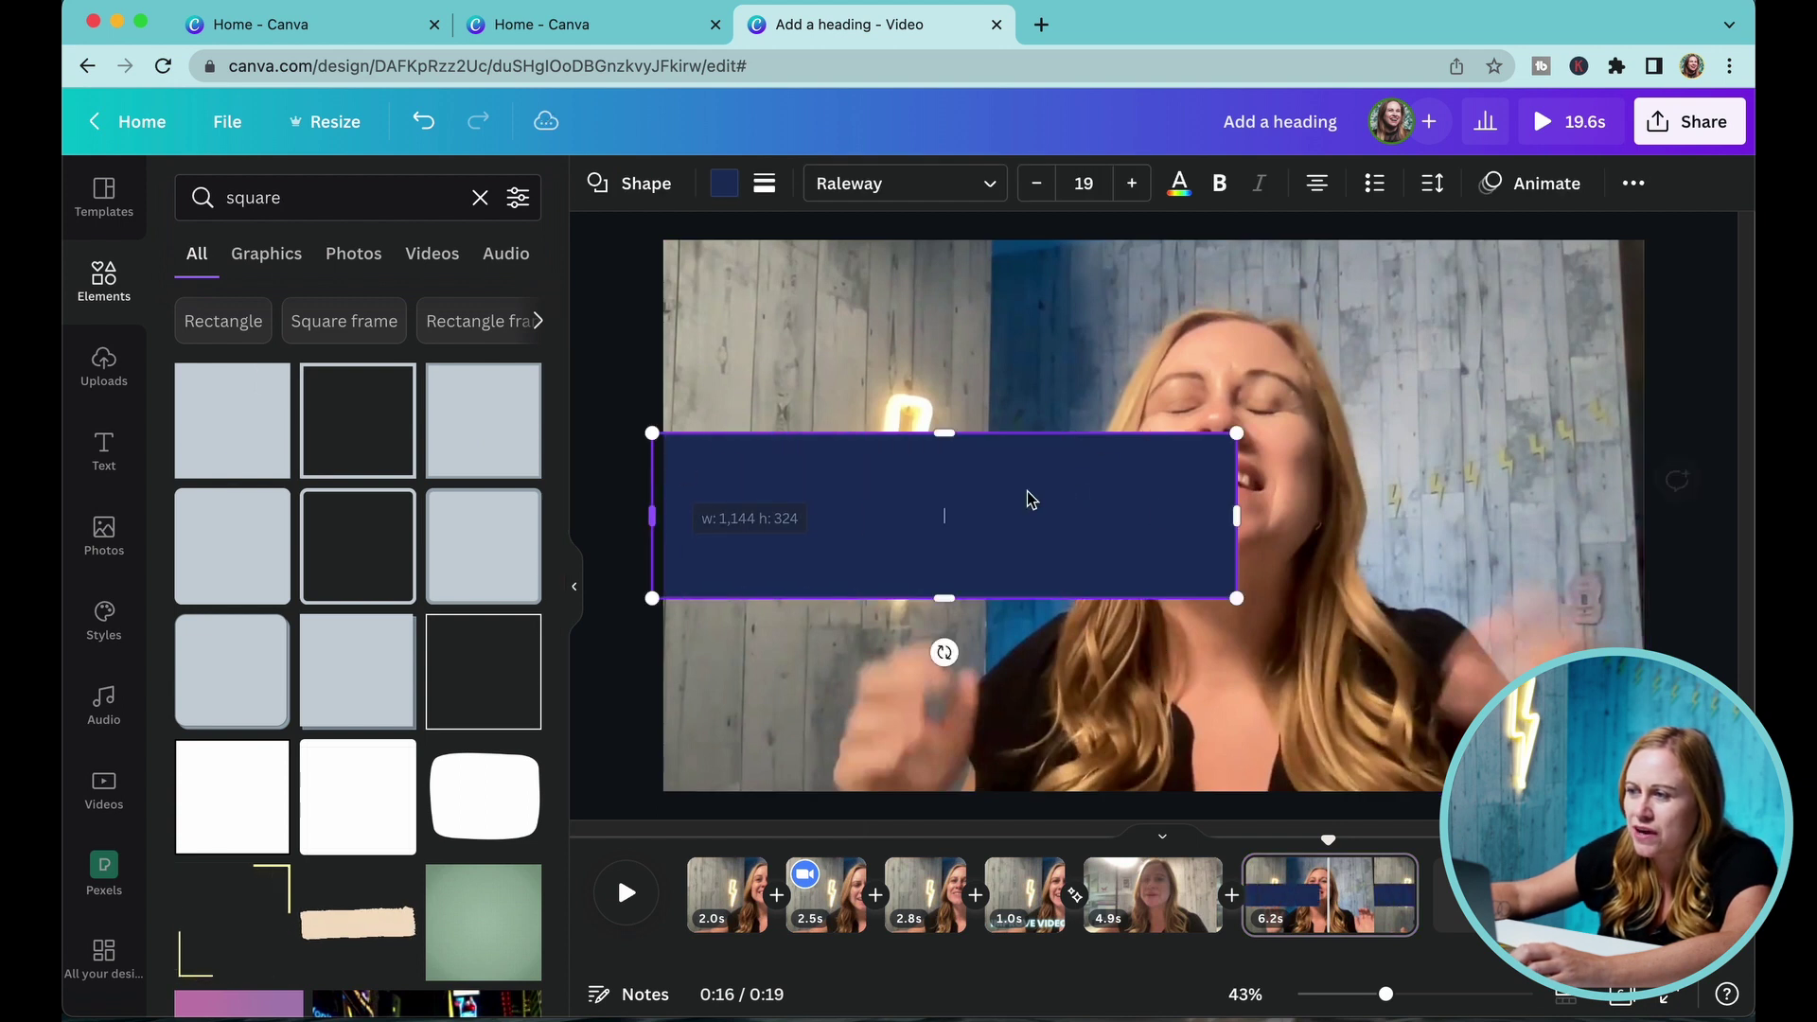
drag(1238, 512, 1658, 515)
drag(1154, 434, 1157, 231)
drag(1157, 597, 1172, 807)
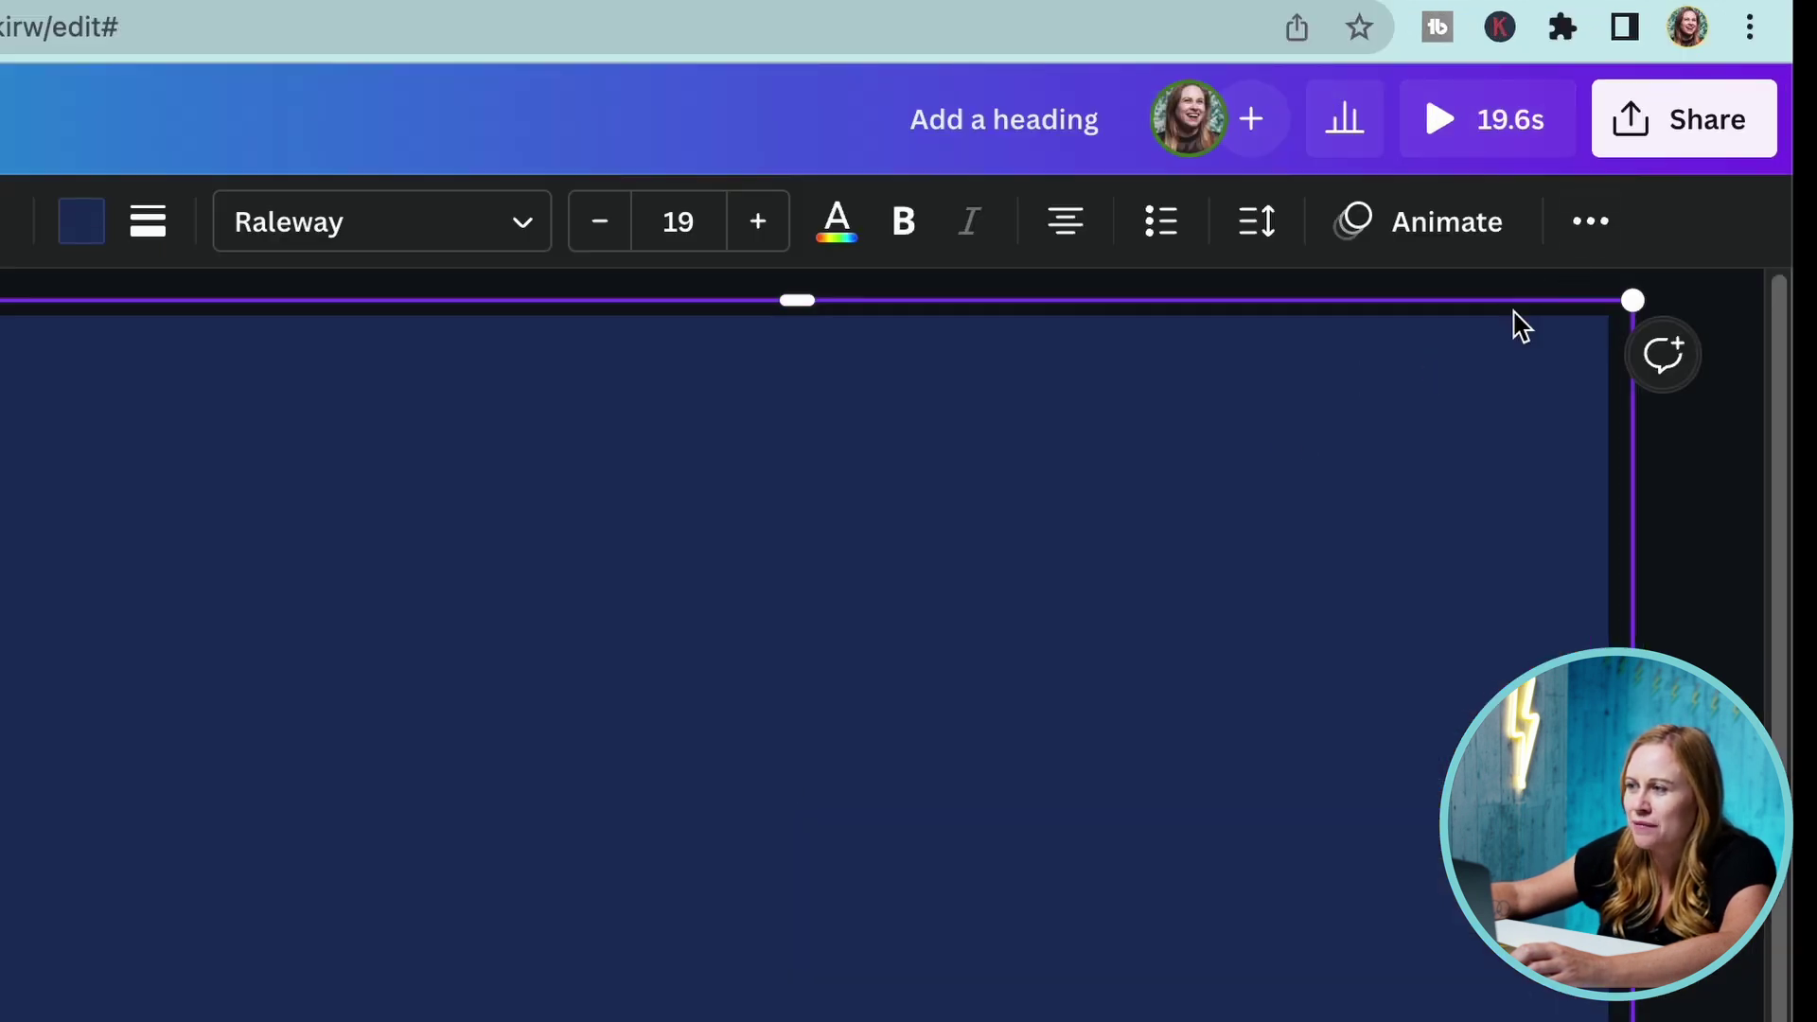
Set the covering square's transparency to 23, deselect it, and move the playhead to 0:12 in the 4.9 s page
click(1580, 233)
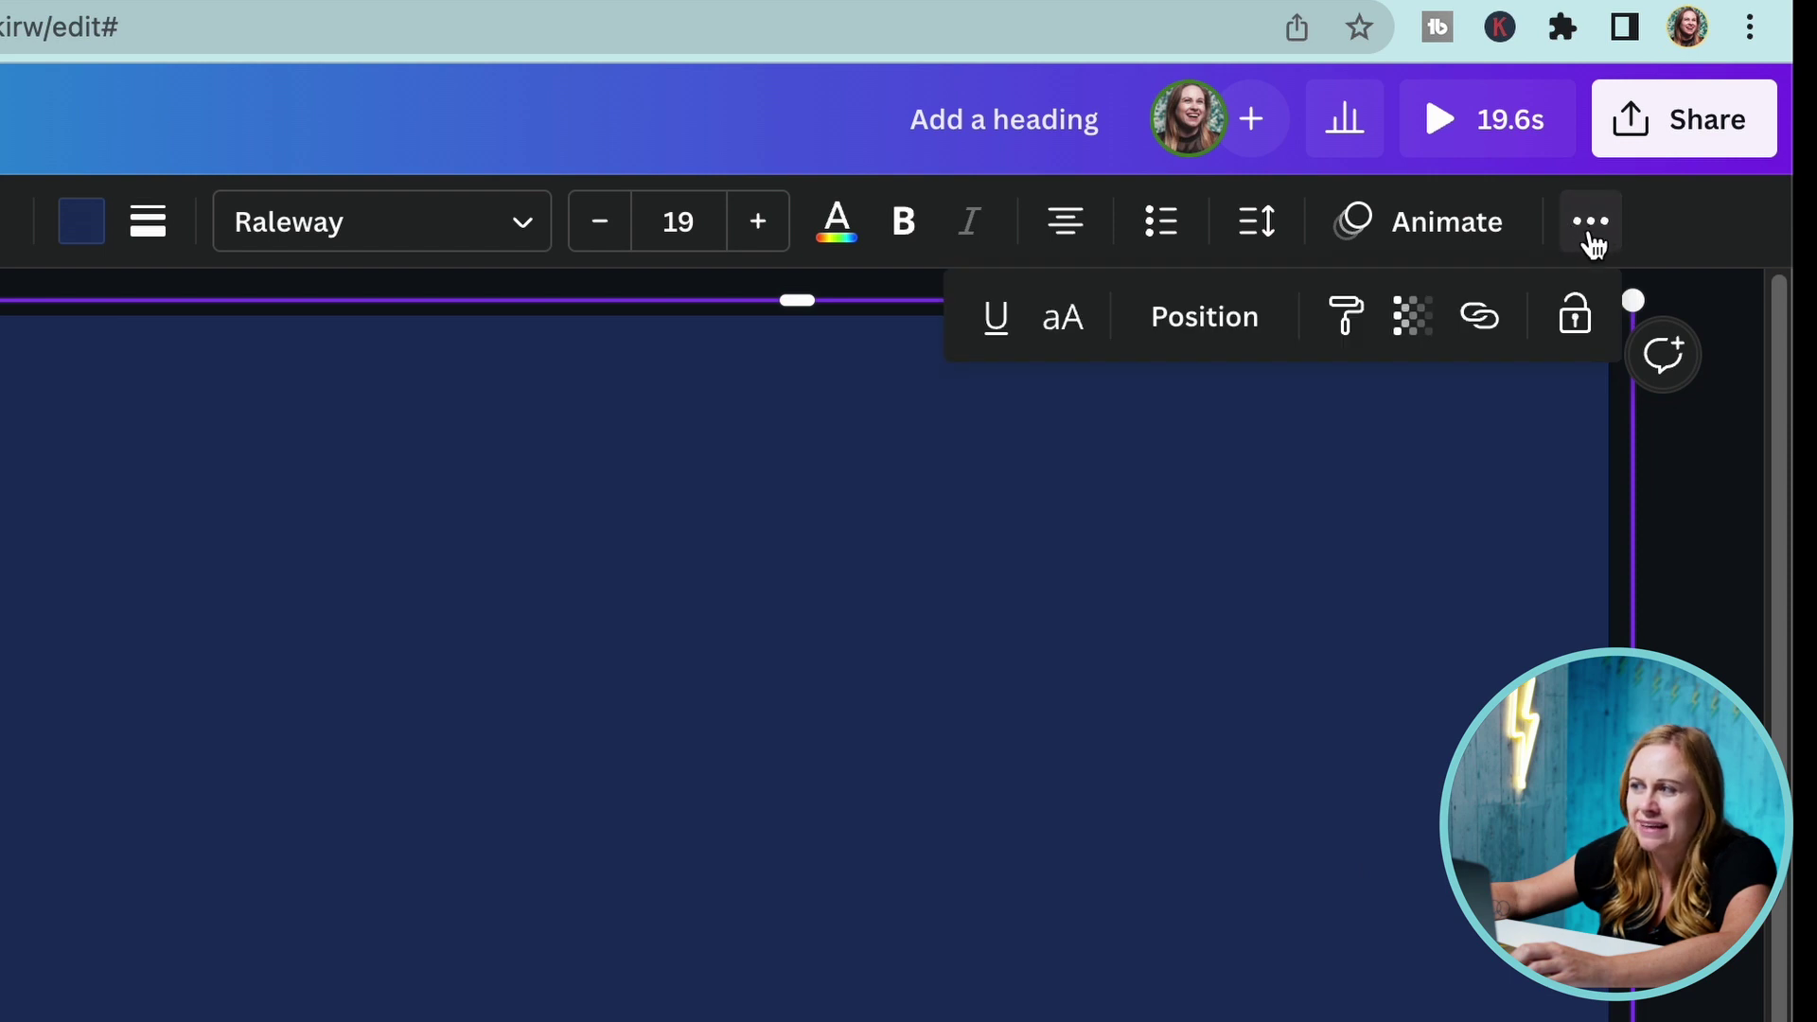
click(1412, 317)
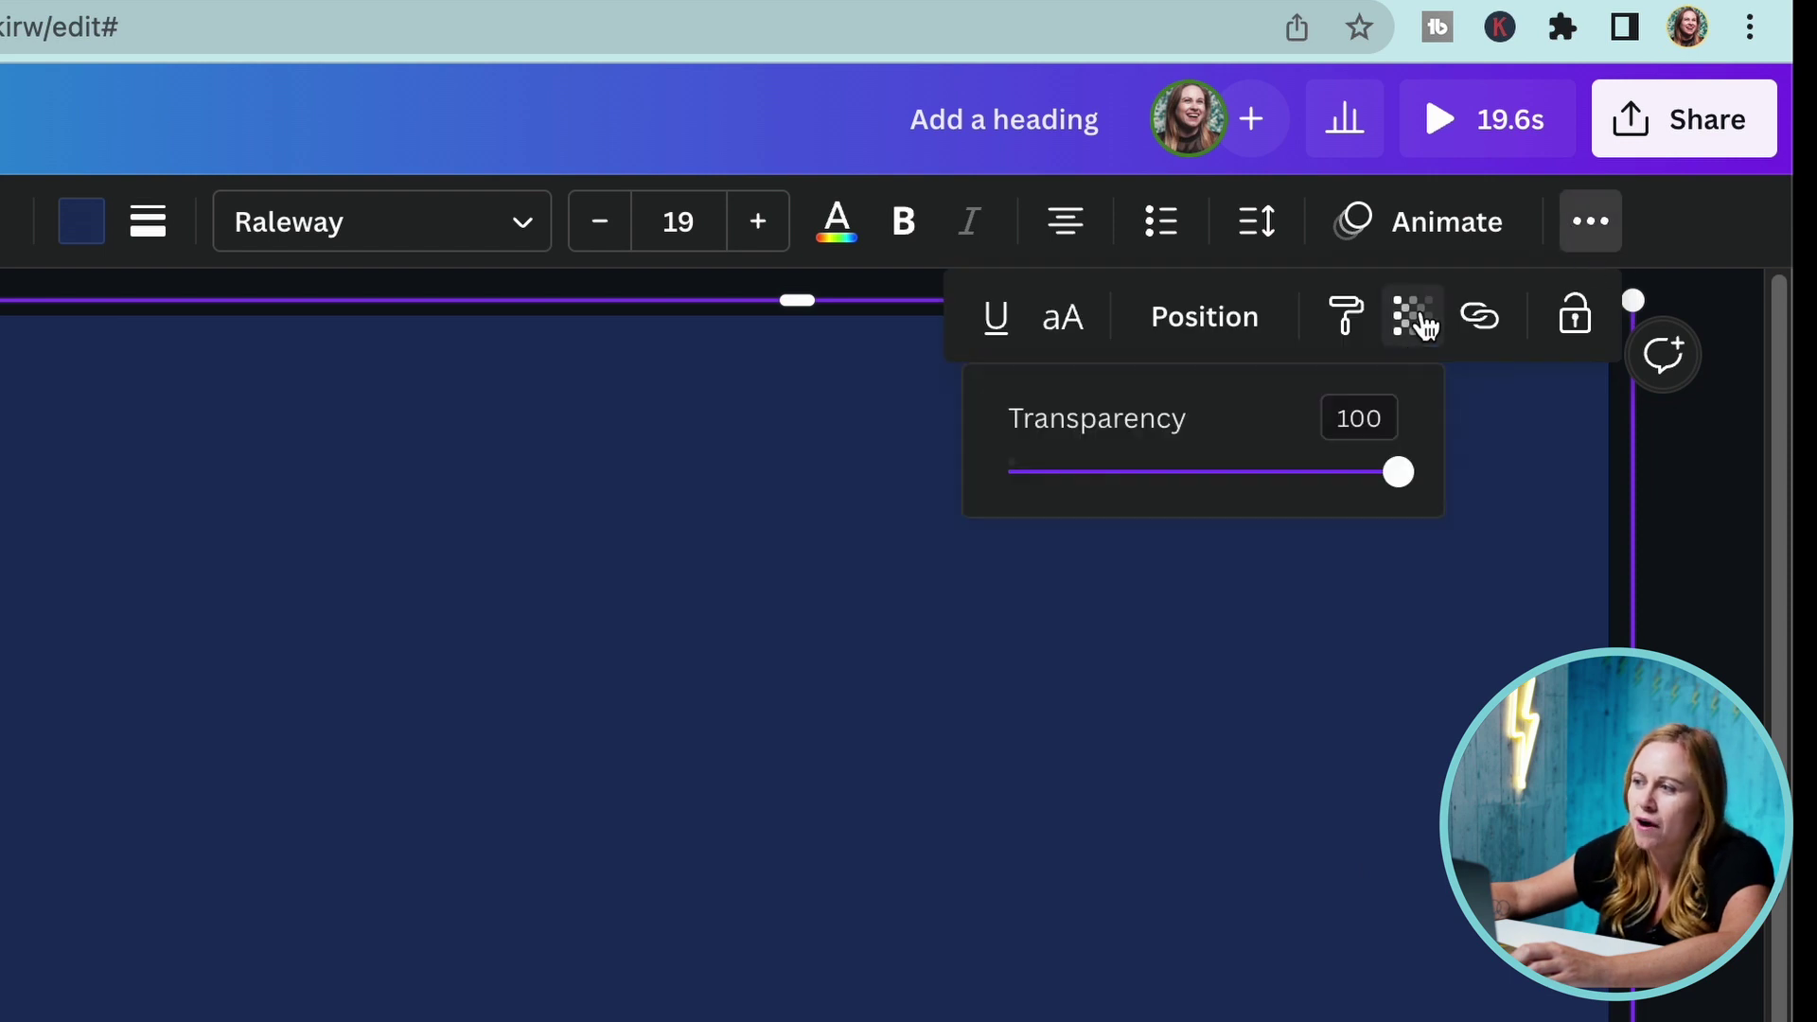
drag(1405, 473, 1099, 494)
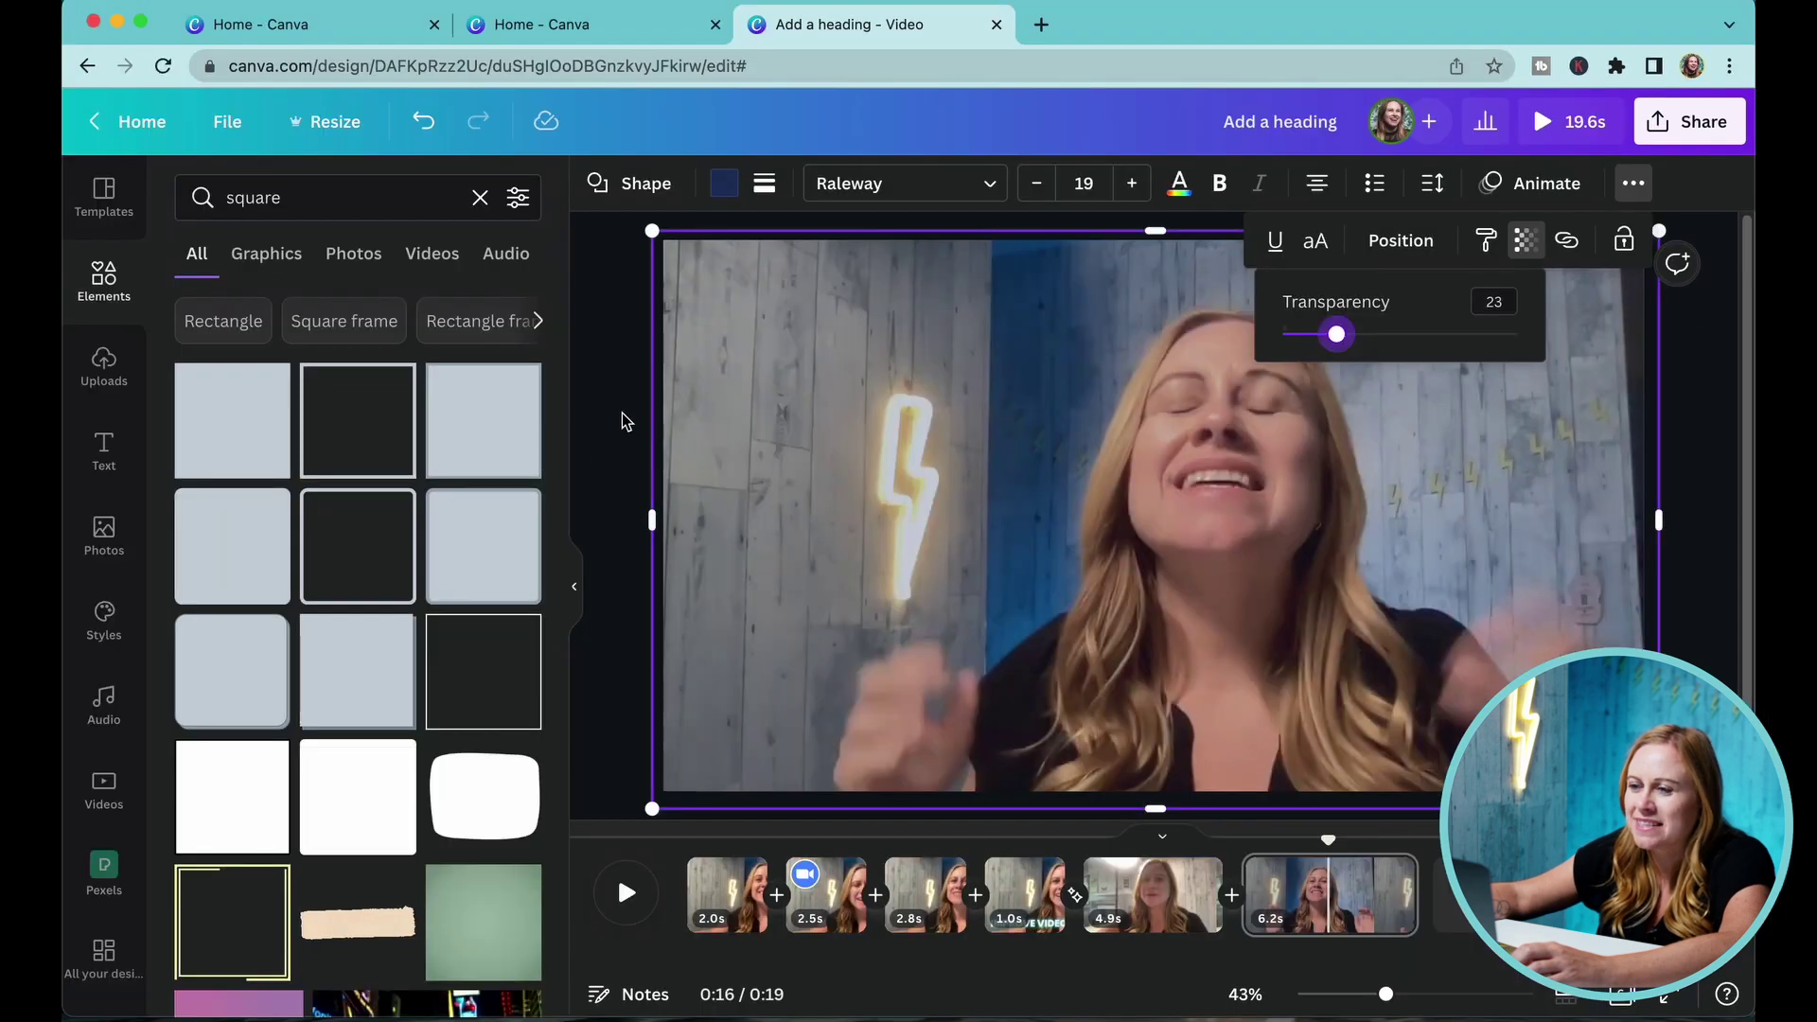
key(Escape)
drag(1328, 839, 1198, 839)
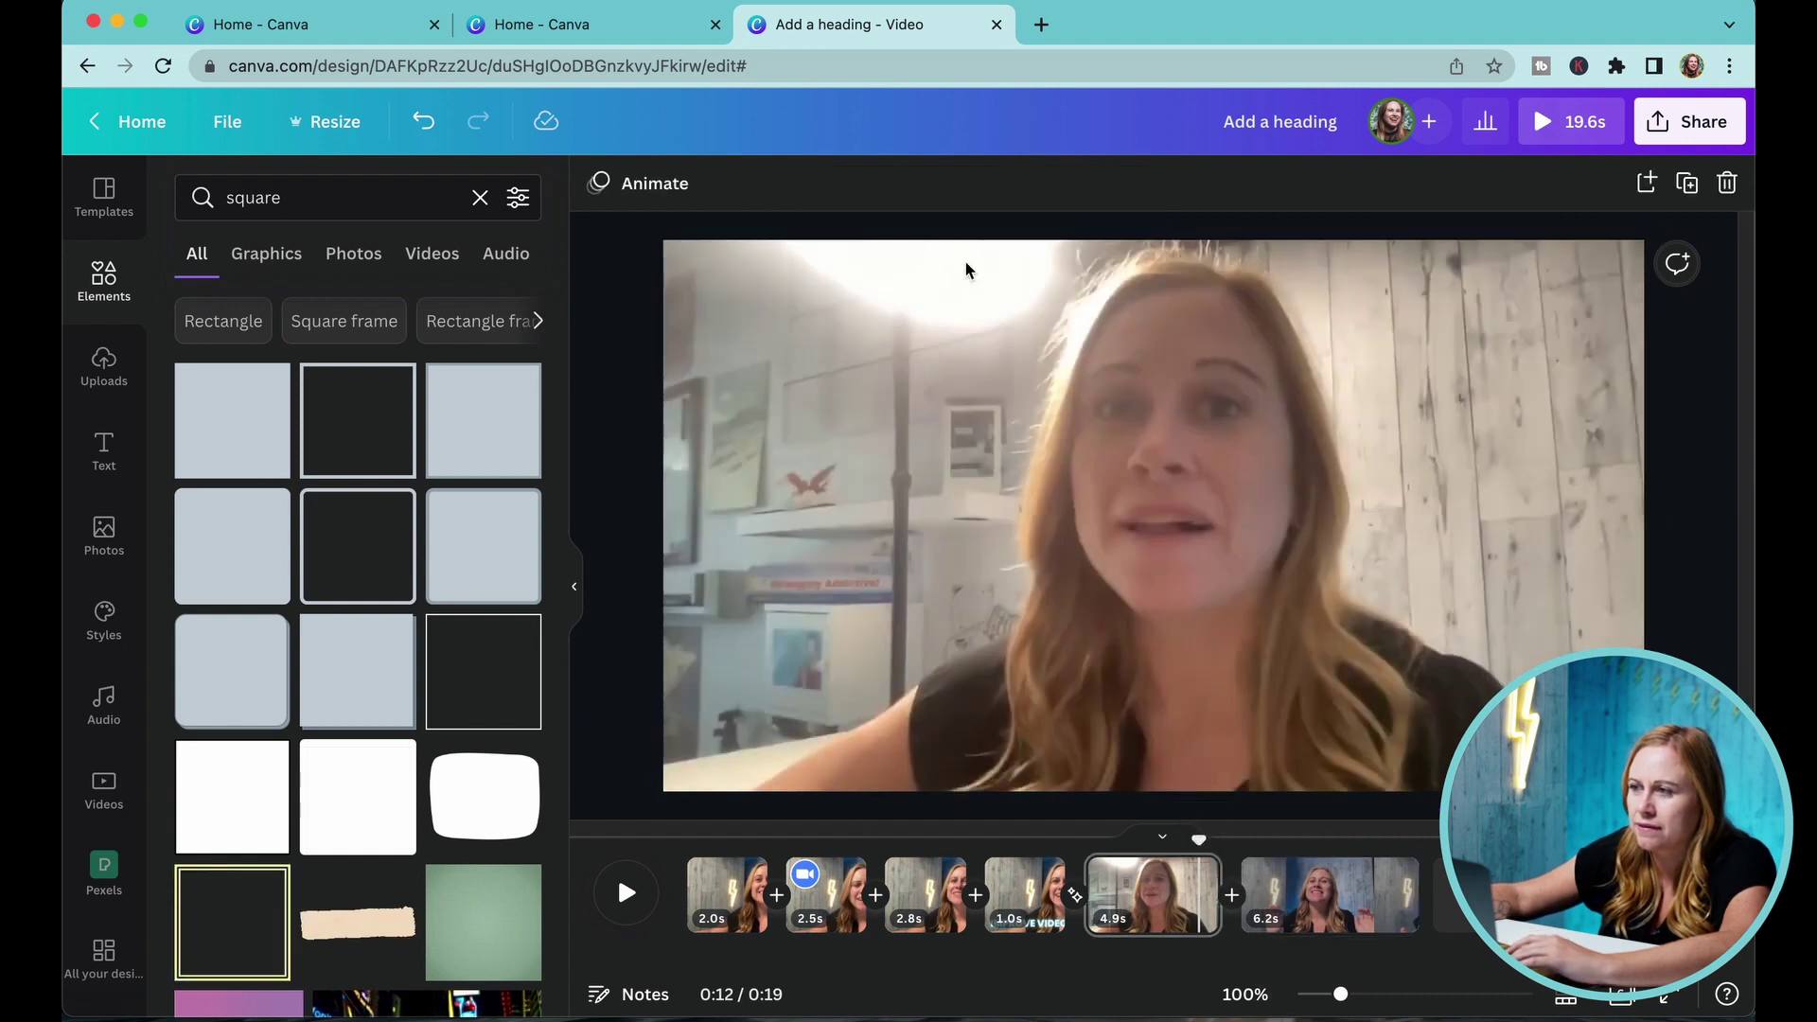
Play the video from 0:12 into the 6.2 s page to check the tinted overlay, stopping at 0:17
click(626, 894)
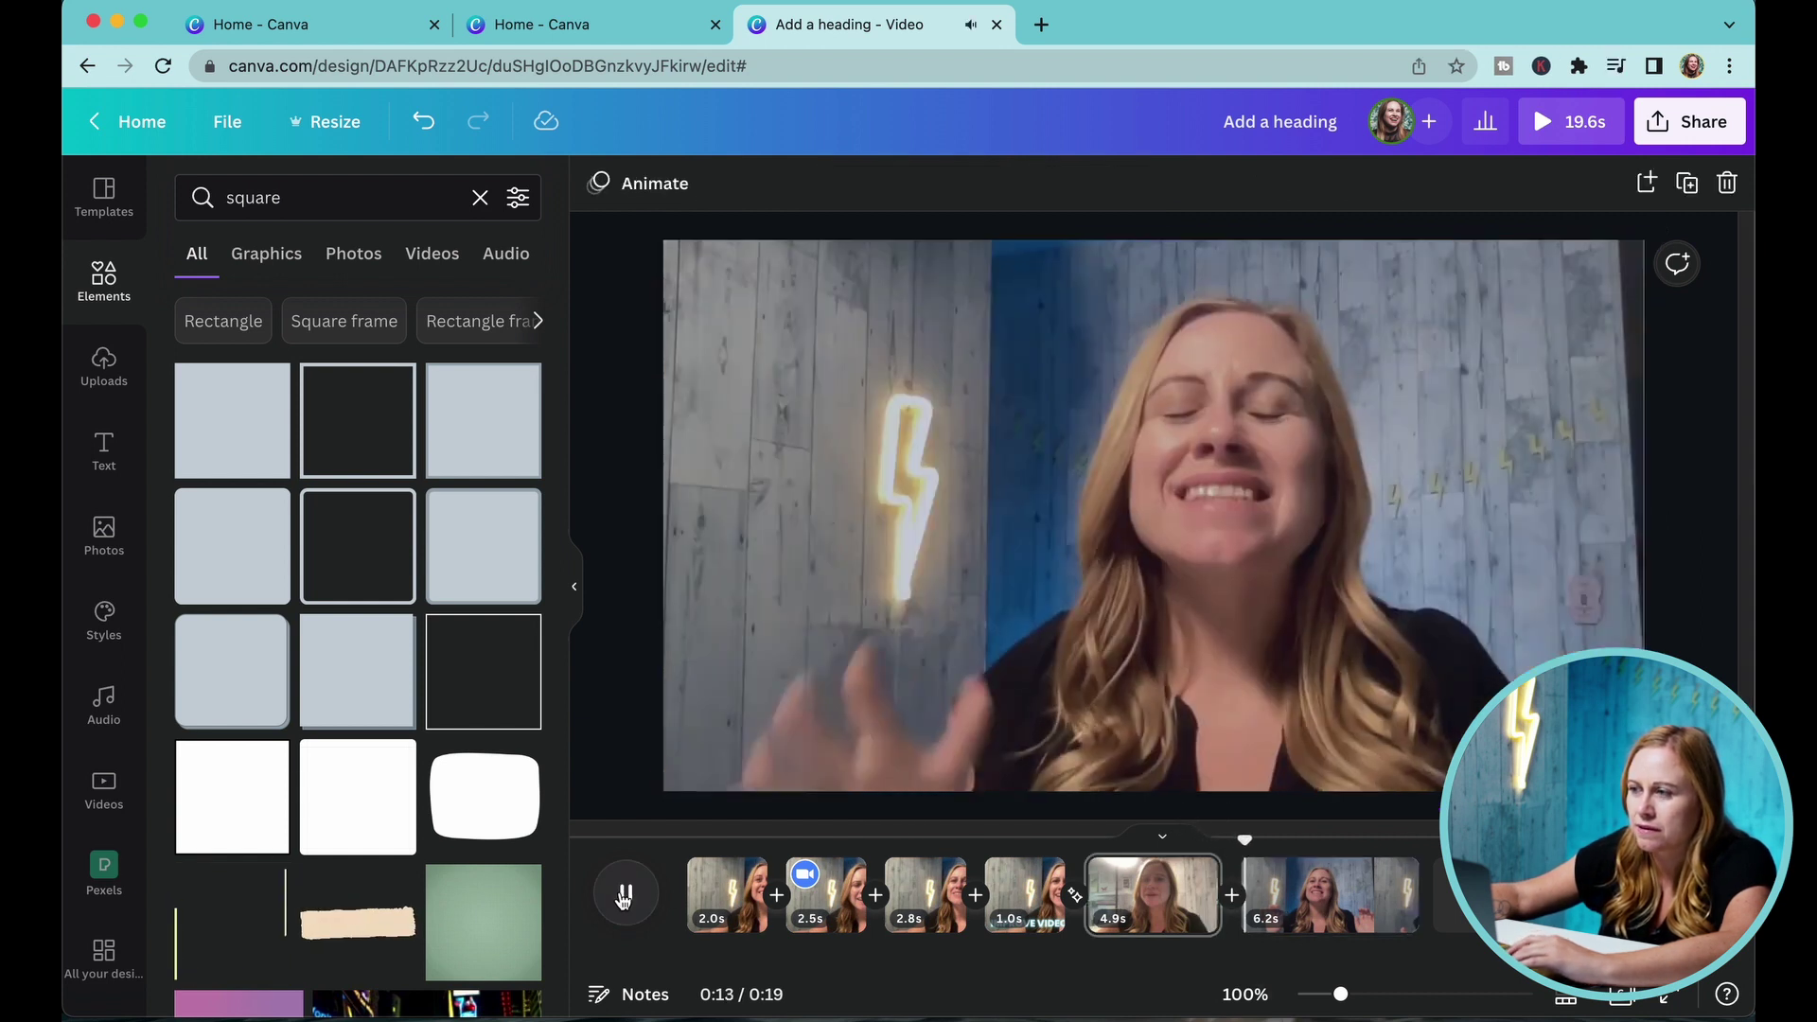
click(1382, 894)
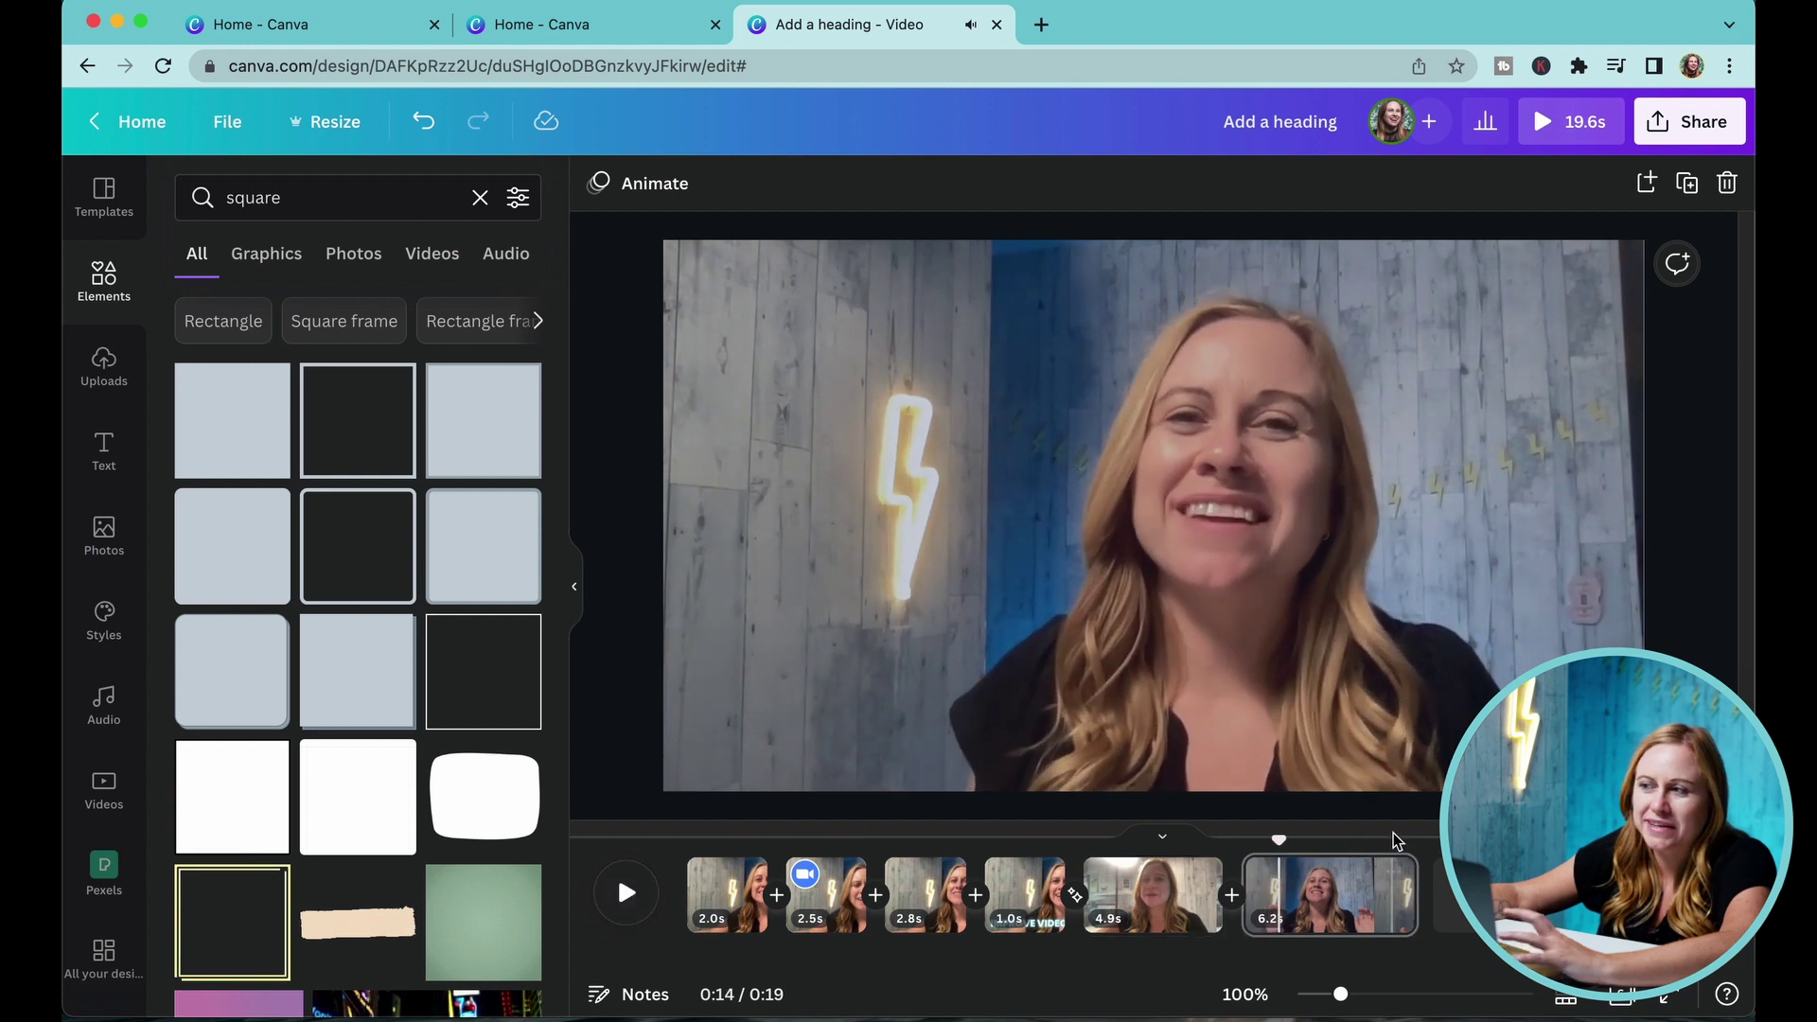
click(1348, 903)
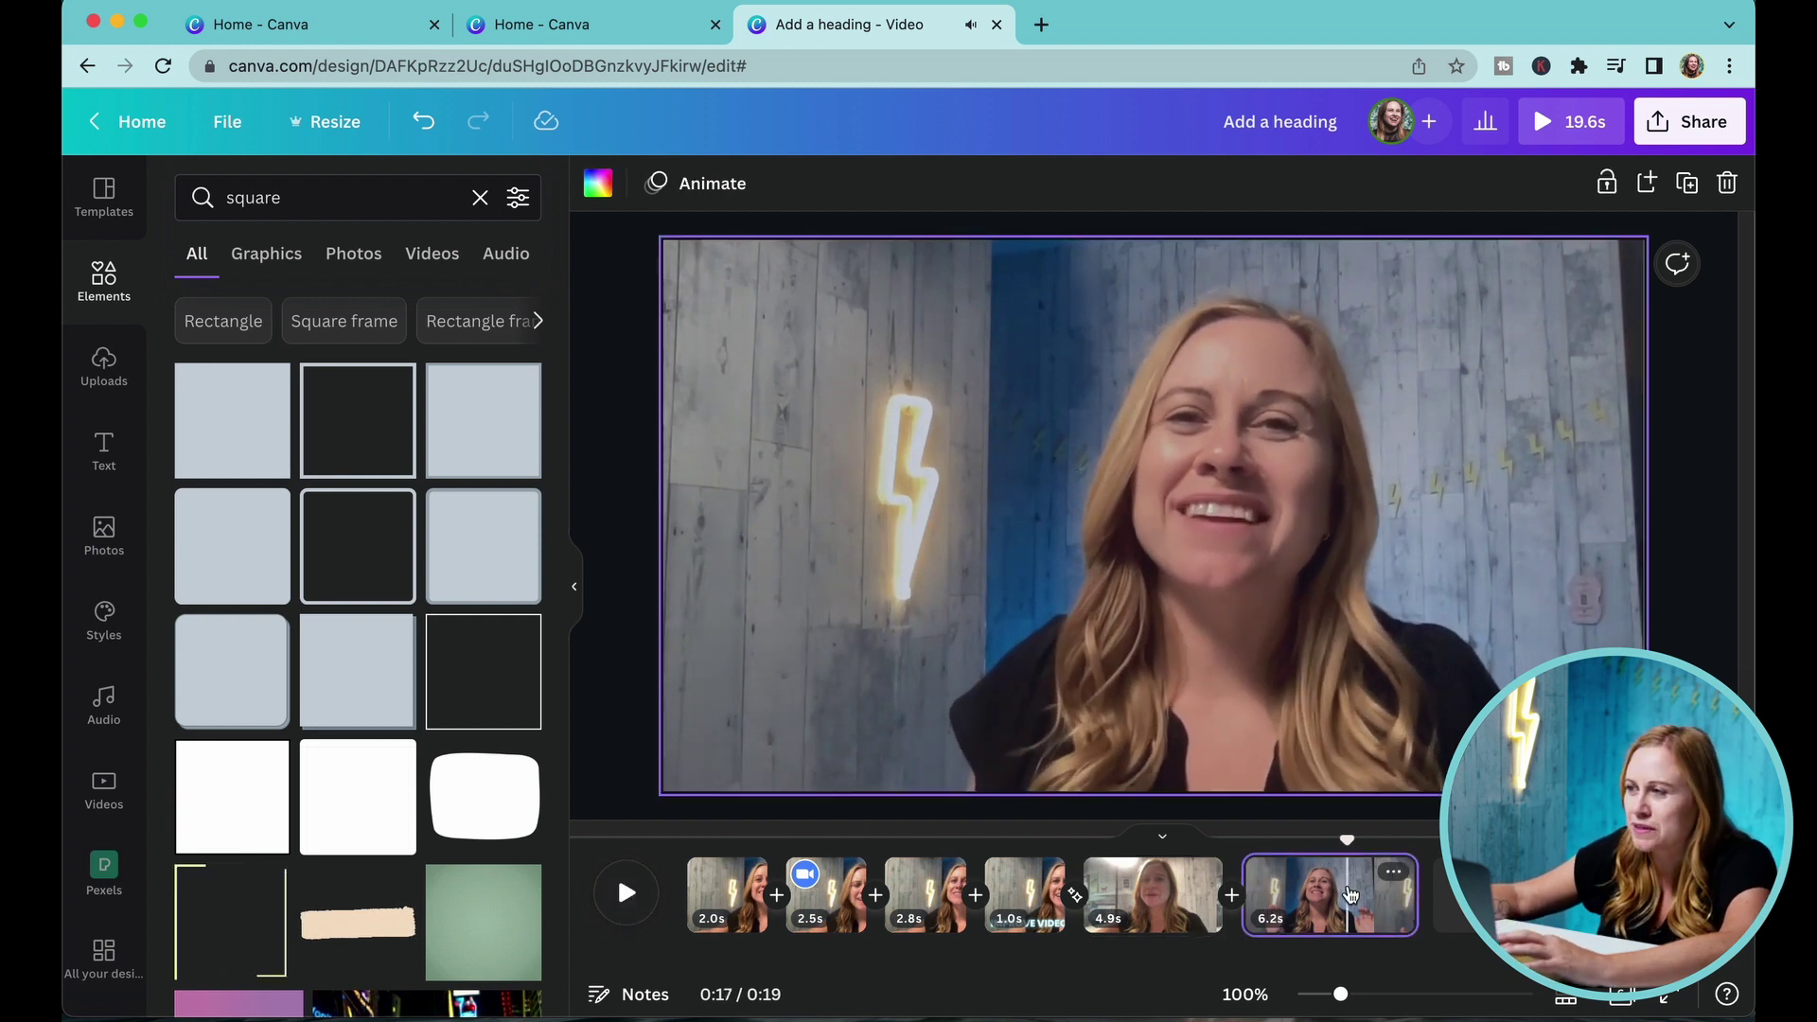
Recolour the covering square on the 6.2 s page, trying the brand yellow and settling on the pale blue
click(1242, 545)
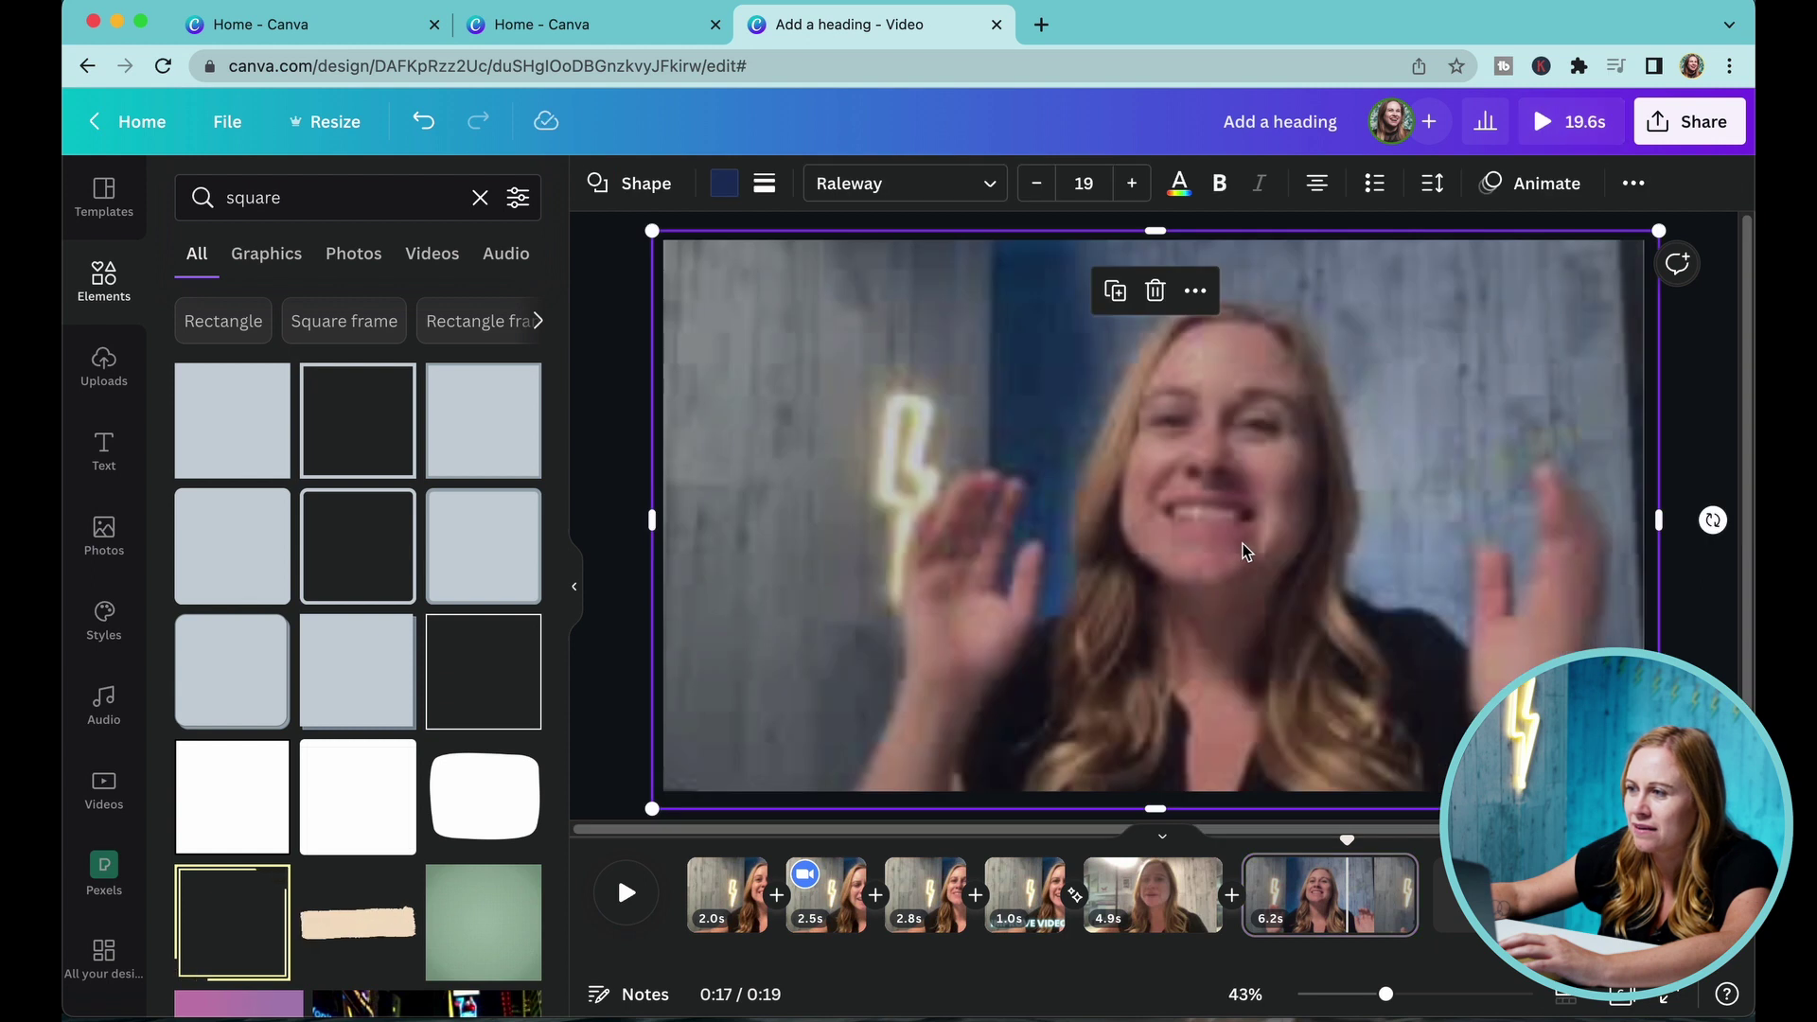
click(724, 183)
click(449, 480)
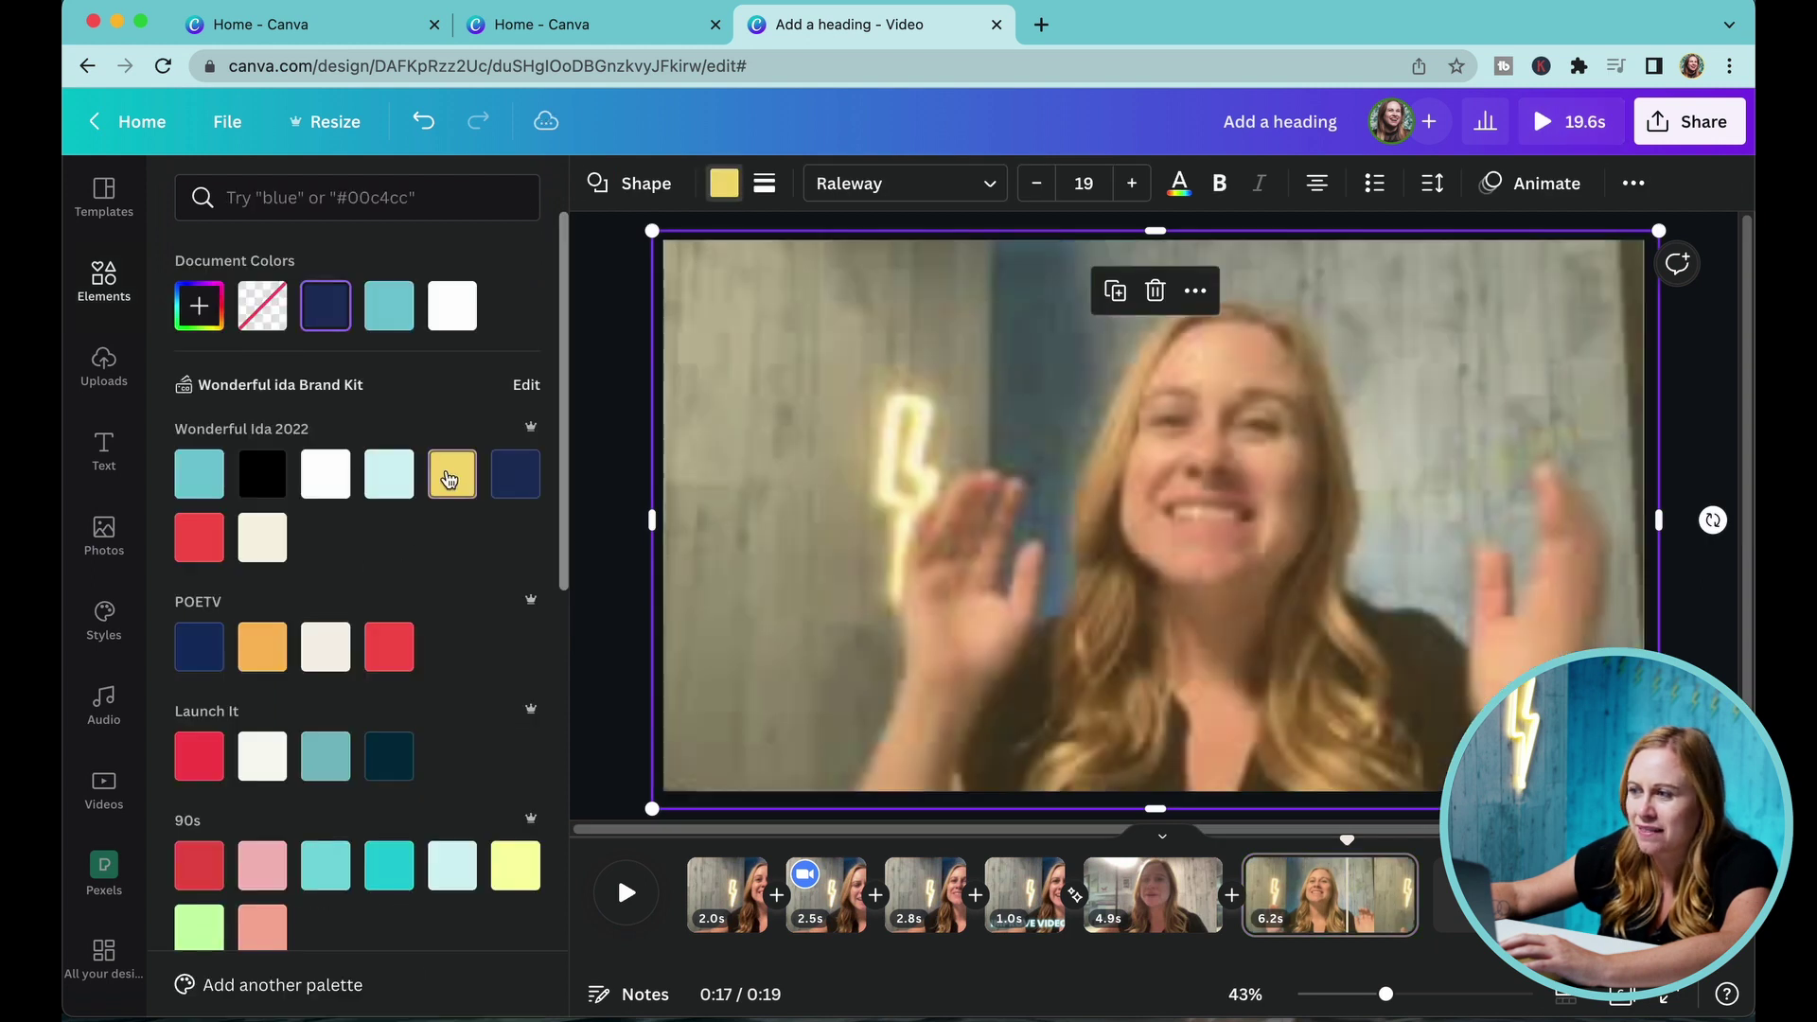
click(396, 478)
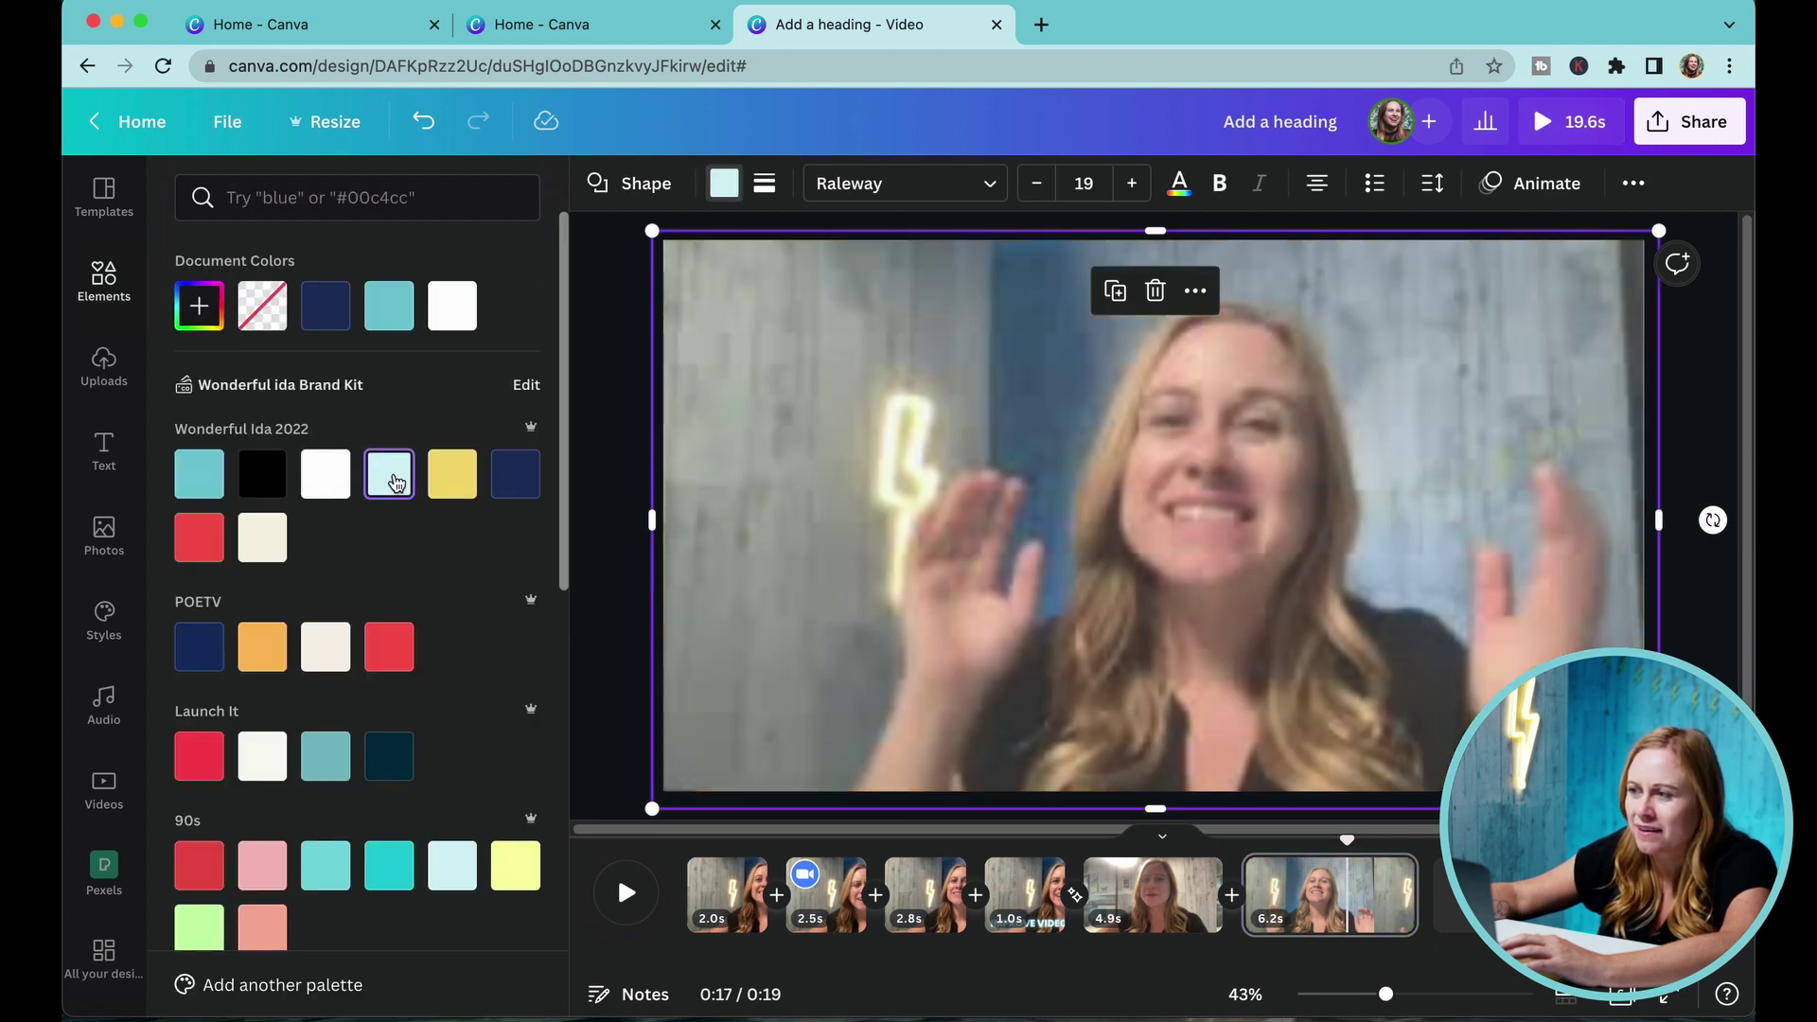
Lower the transparency value of the pale blue covering square on the 6.2 s page
click(1632, 186)
click(1524, 244)
drag(1350, 337, 1295, 336)
click(735, 333)
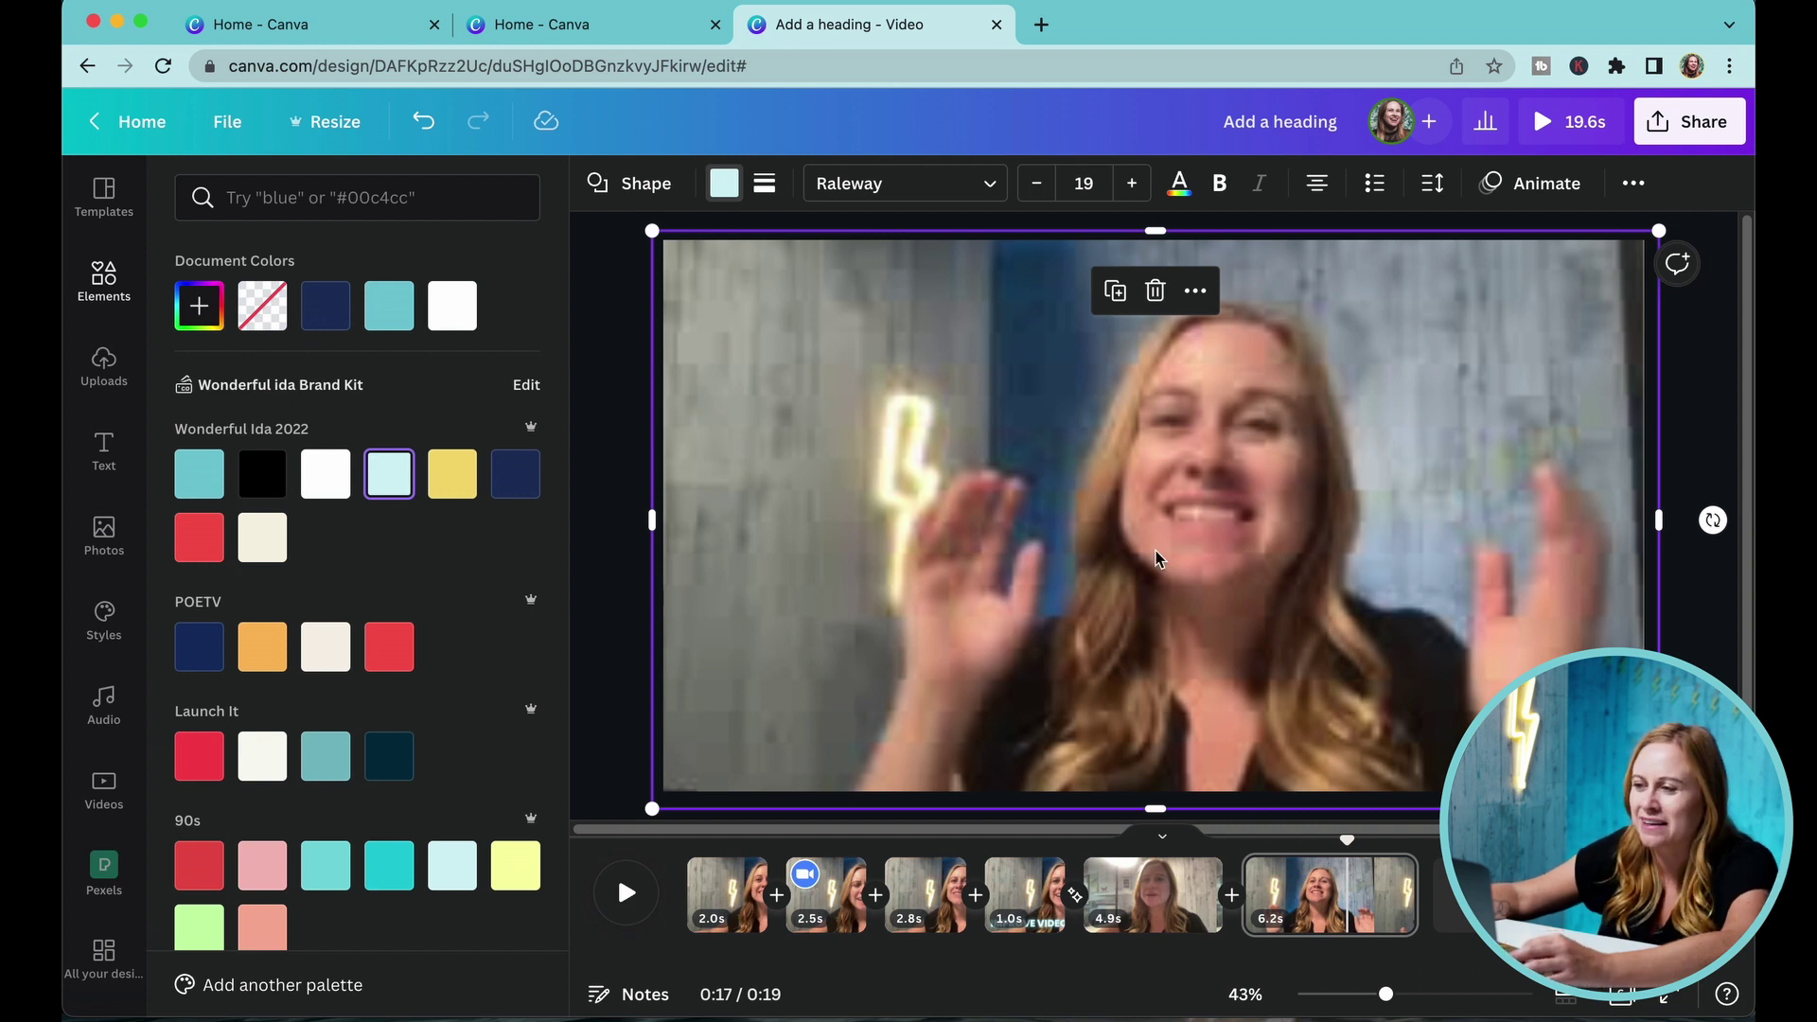
Add a new blank page at the end of the video and move it to the very start
click(1129, 884)
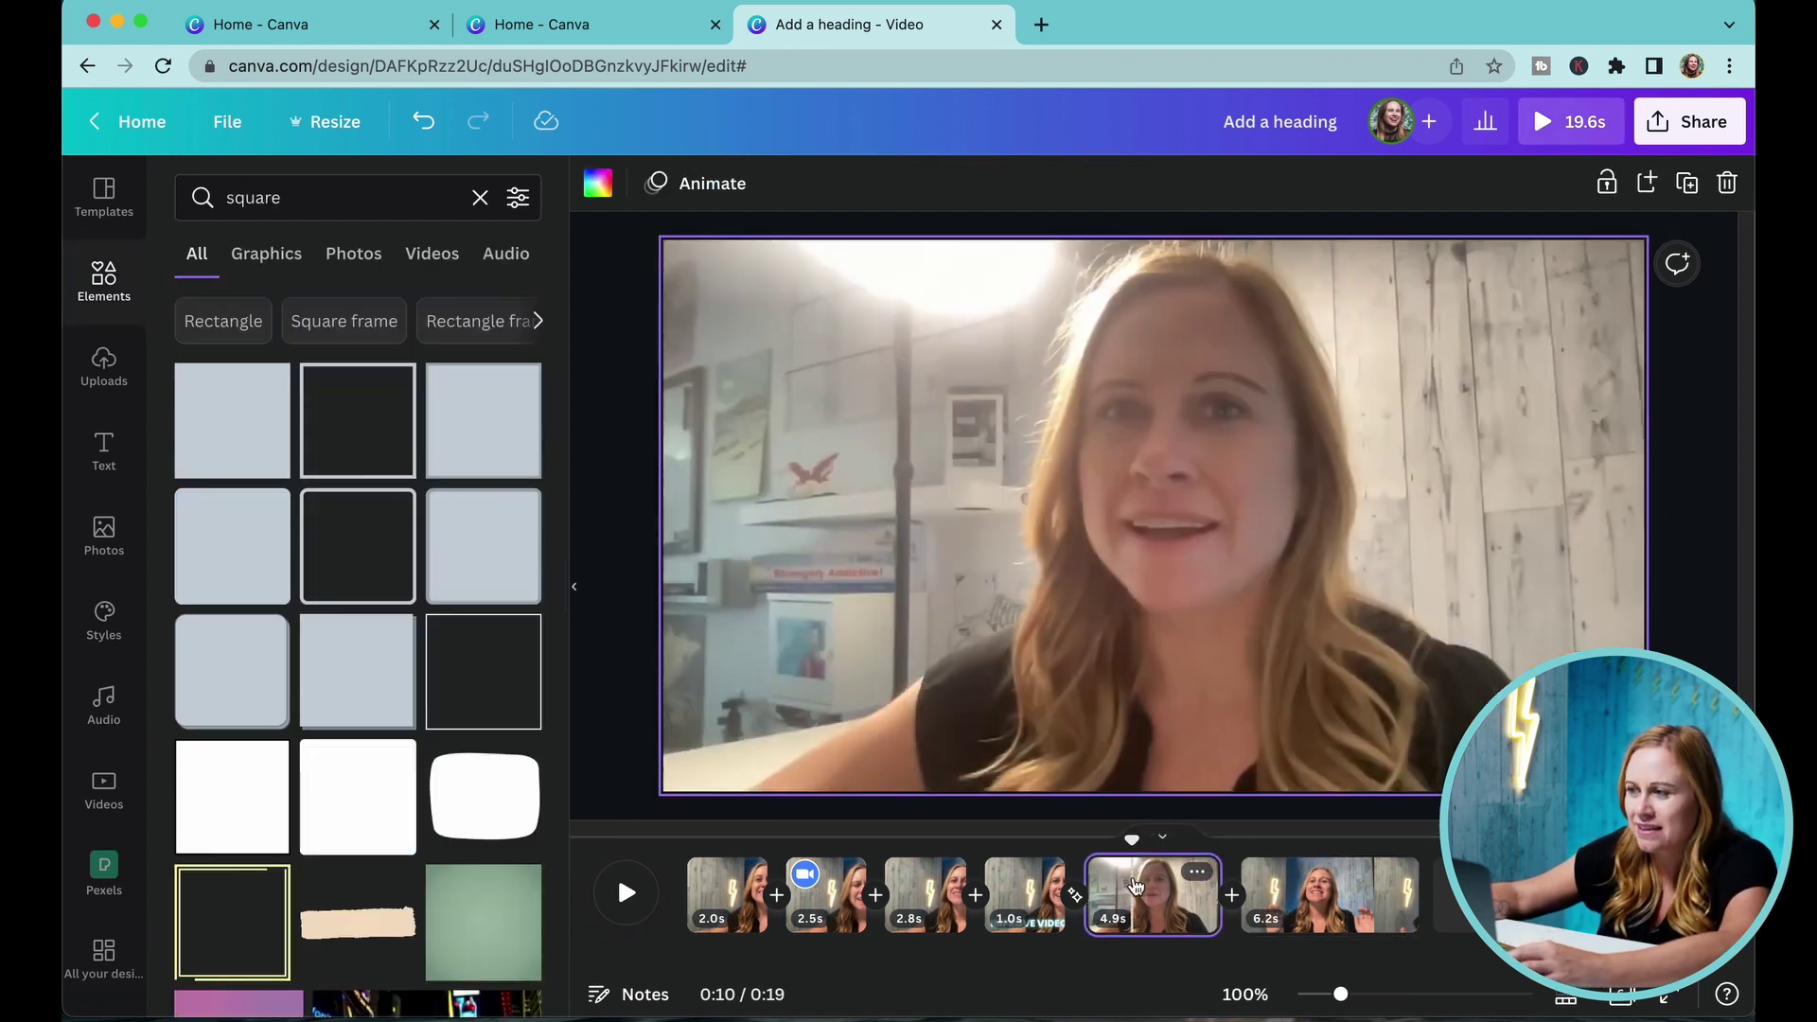
drag(1132, 840, 890, 867)
click(889, 866)
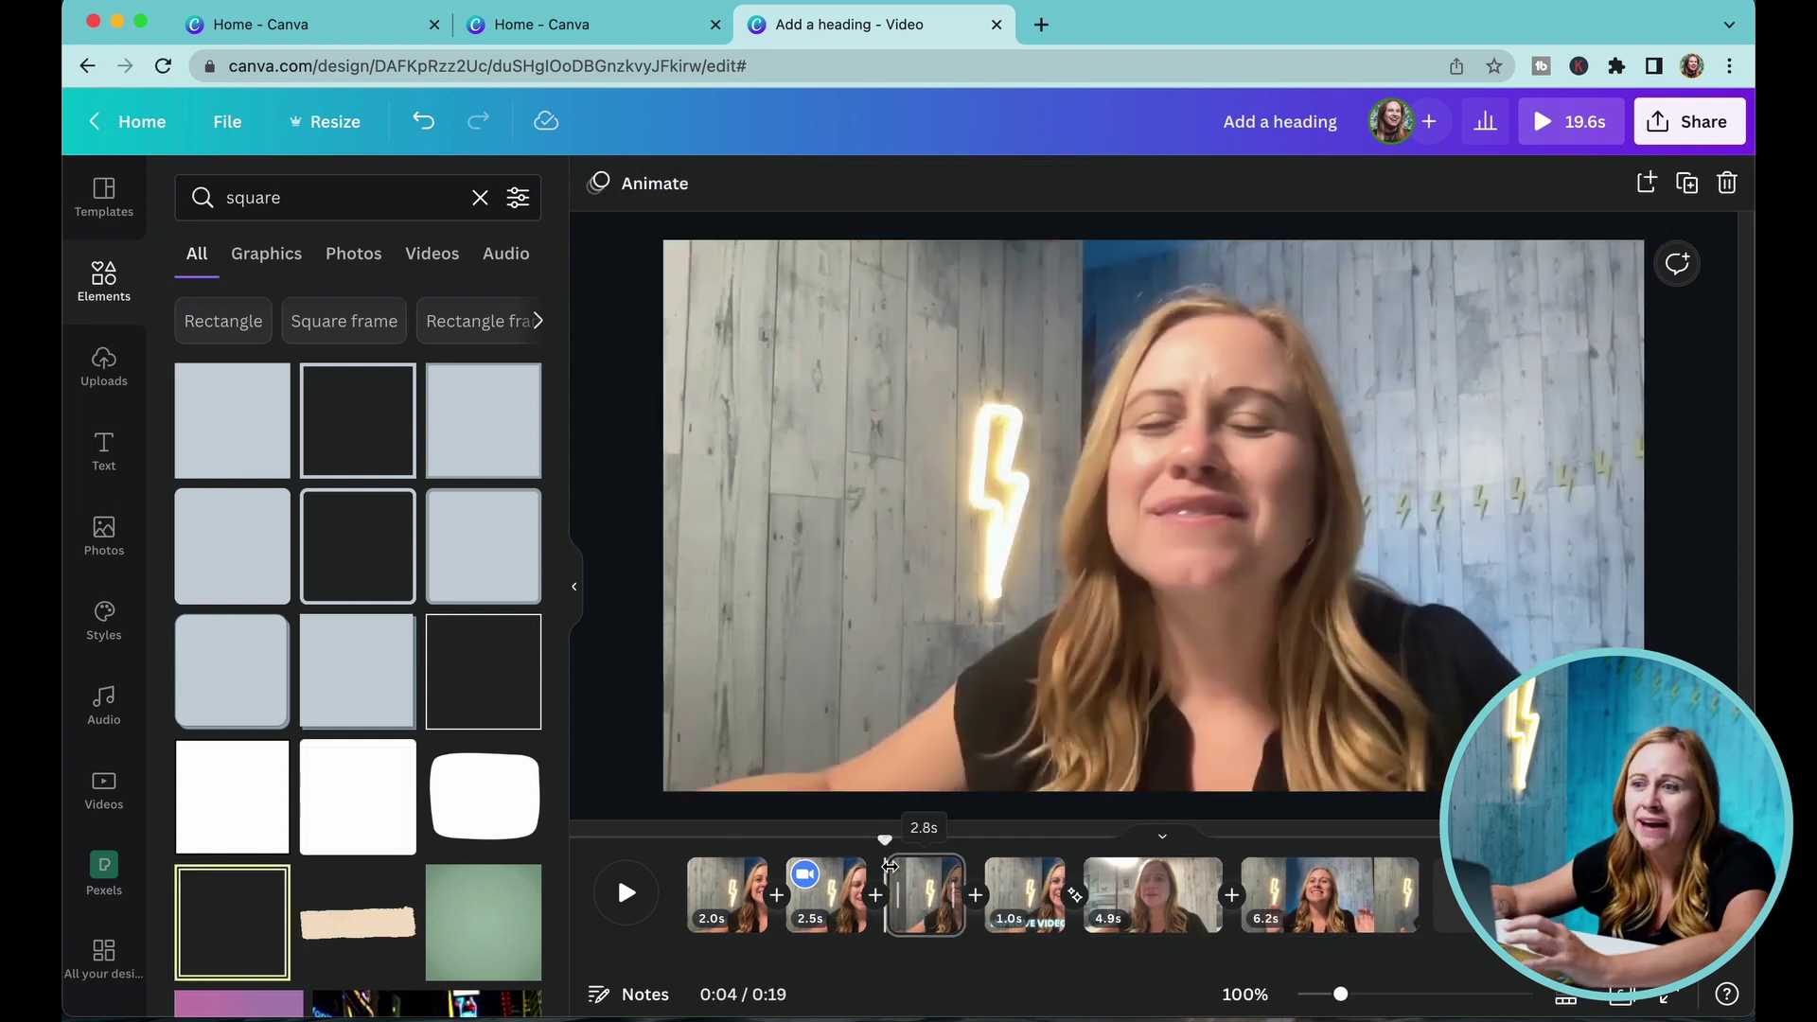
click(1462, 894)
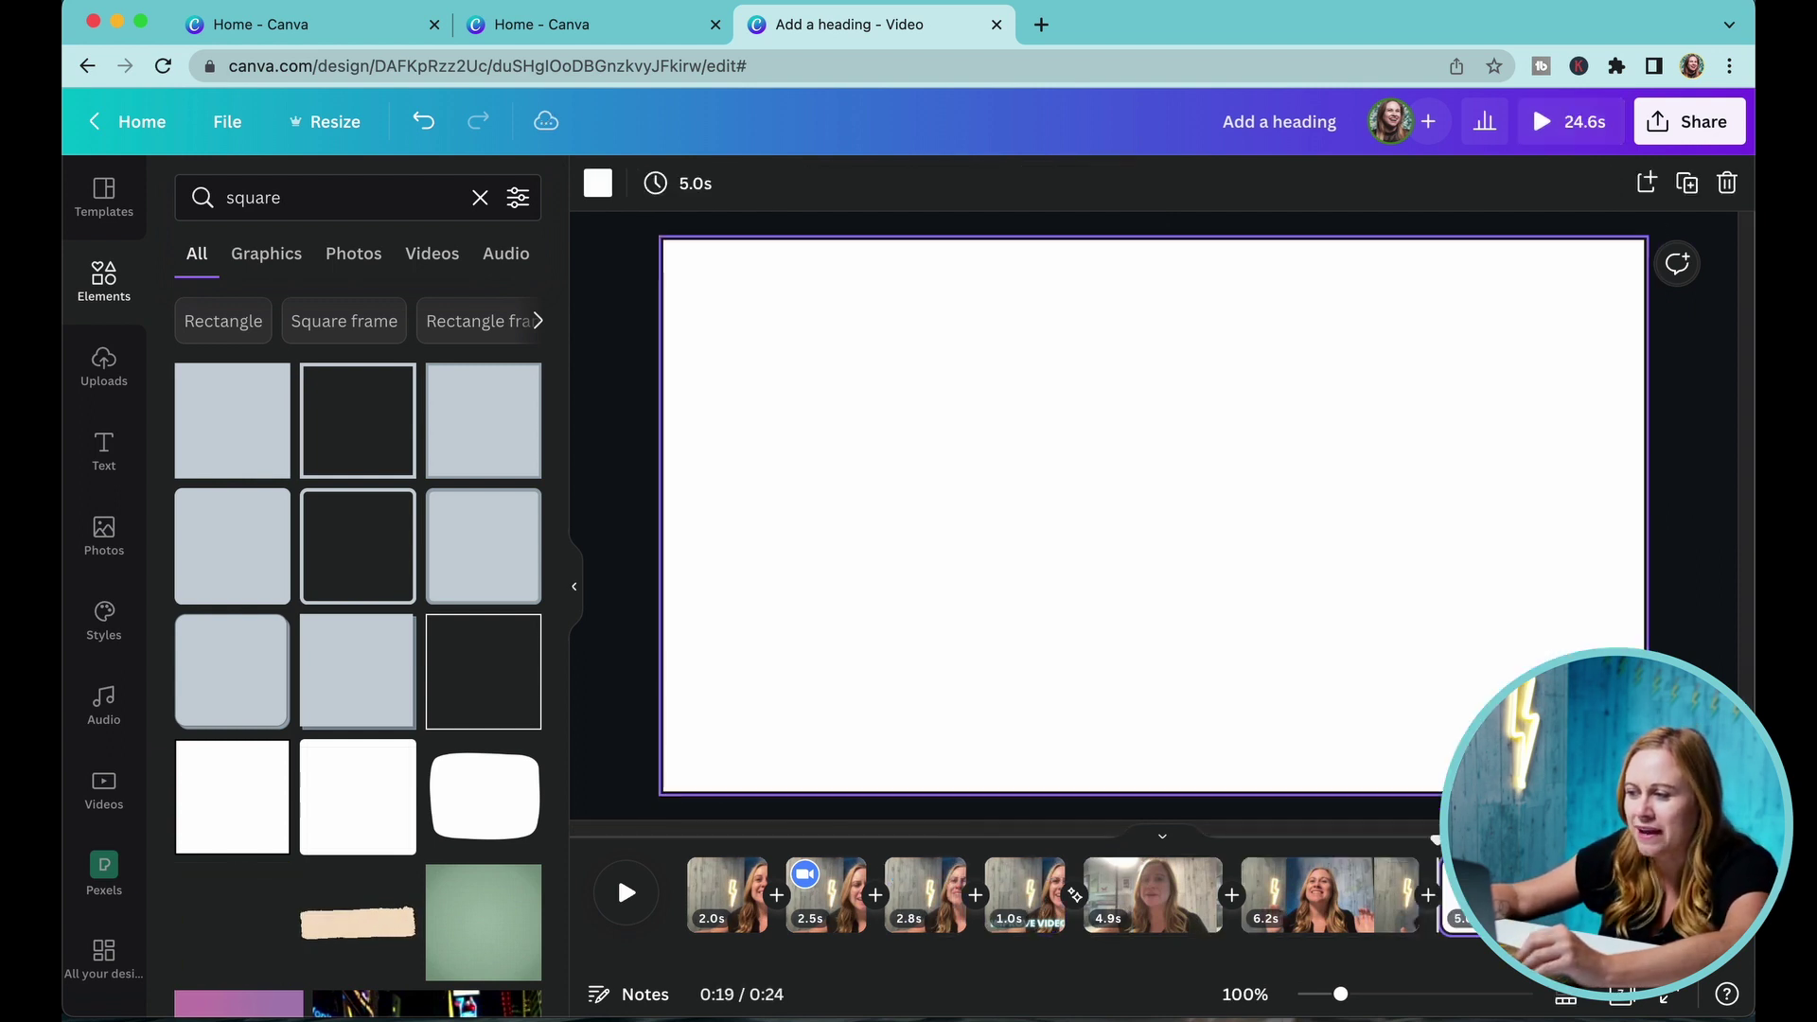
drag(1462, 899, 772, 904)
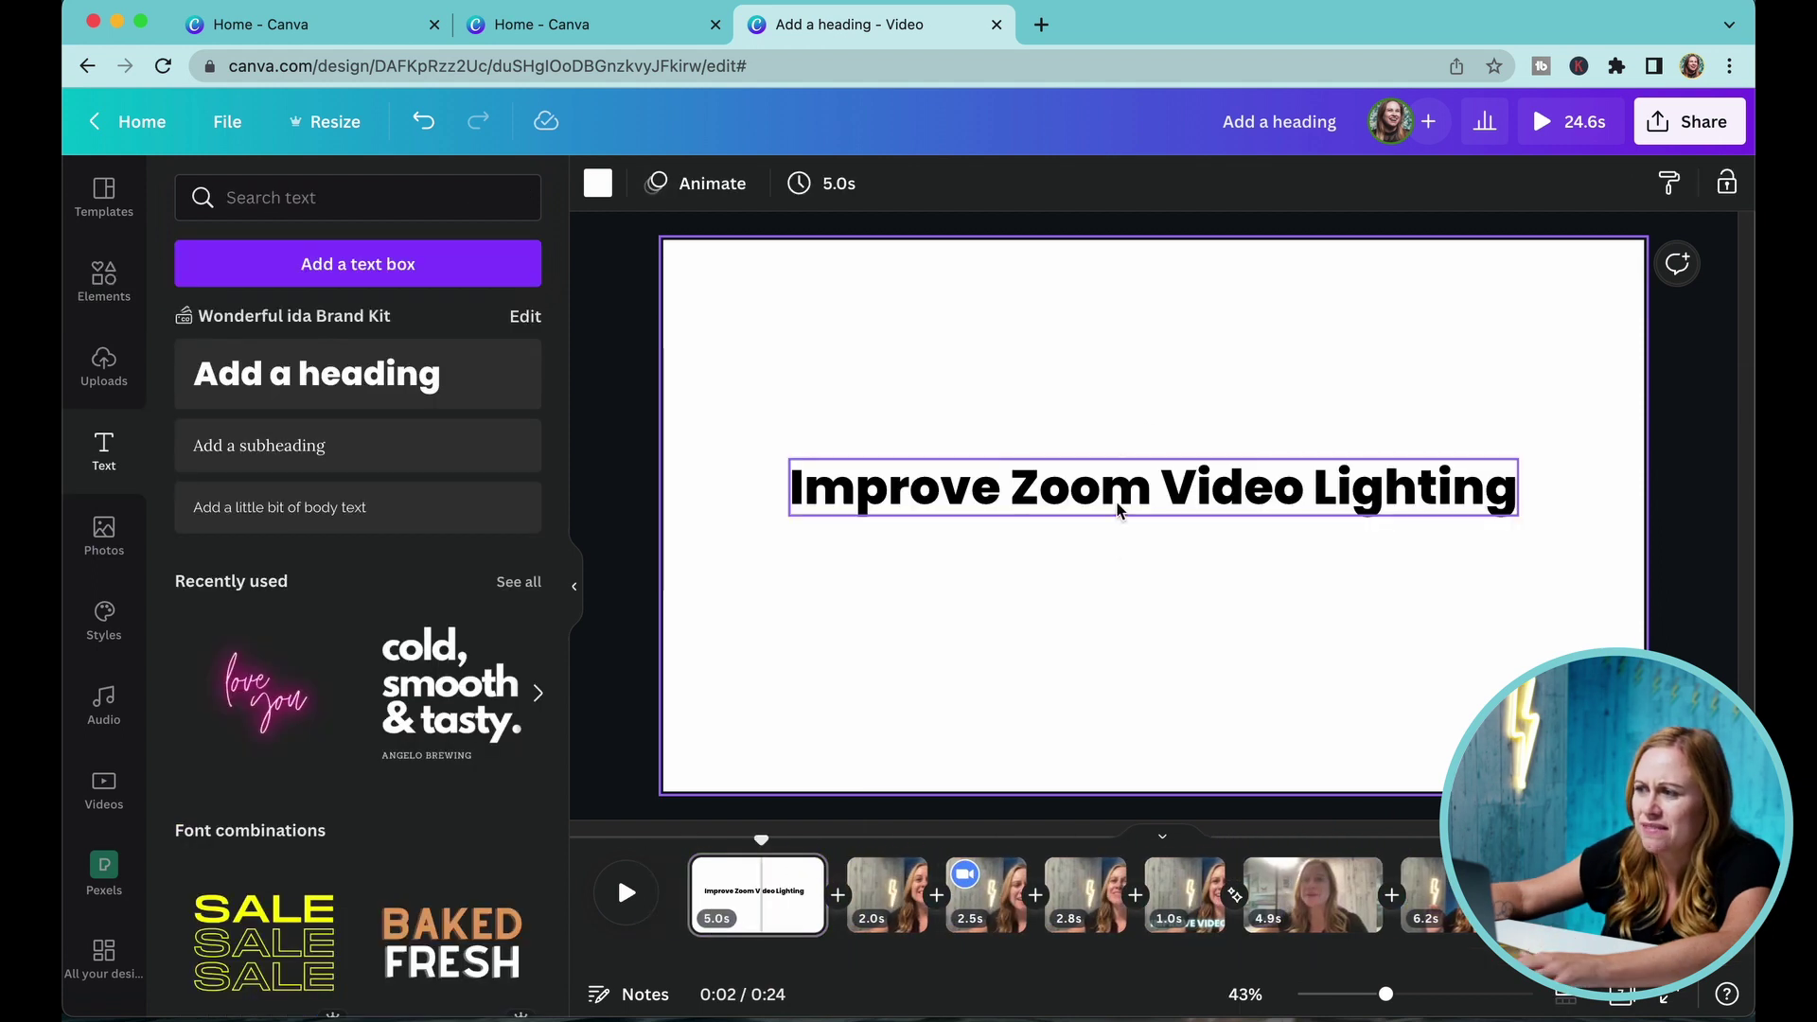
Replace the plain "Improve Zoom Video Lighting" heading on the first page with pink neon text reading "Improve Zoom Lighting"
click(1031, 492)
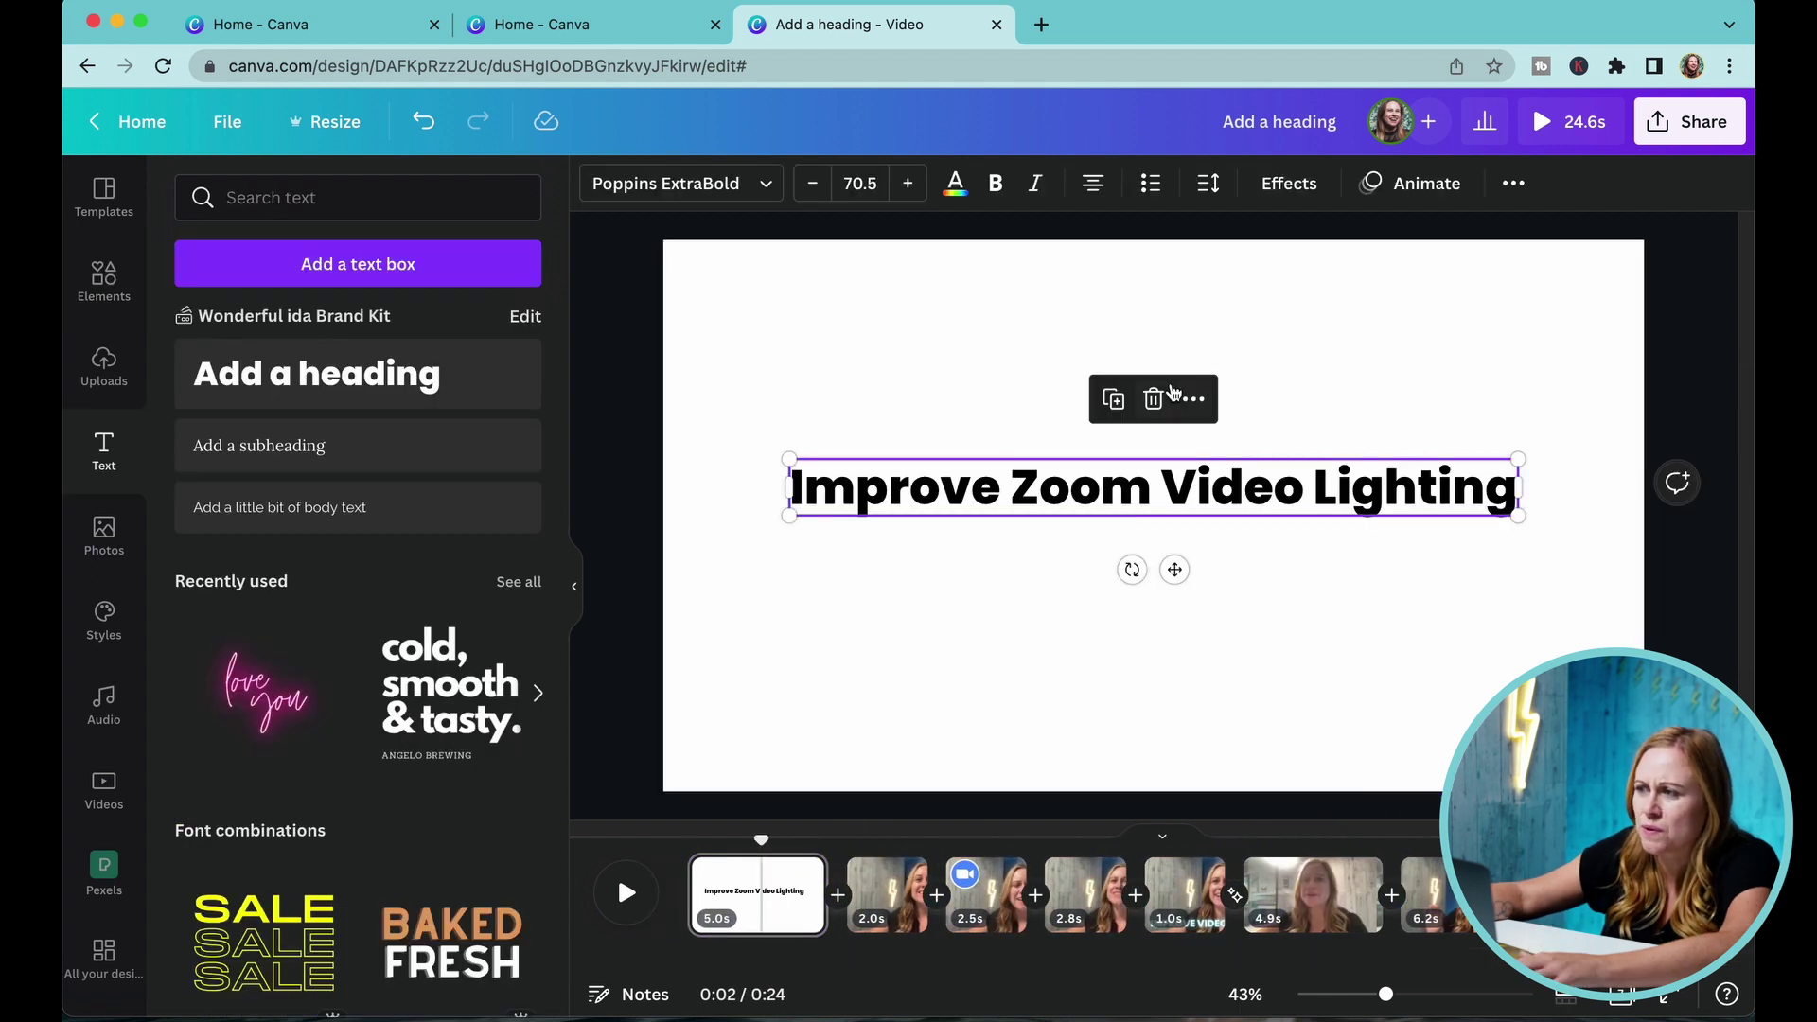
click(1159, 395)
scroll(422, 799, down, 10)
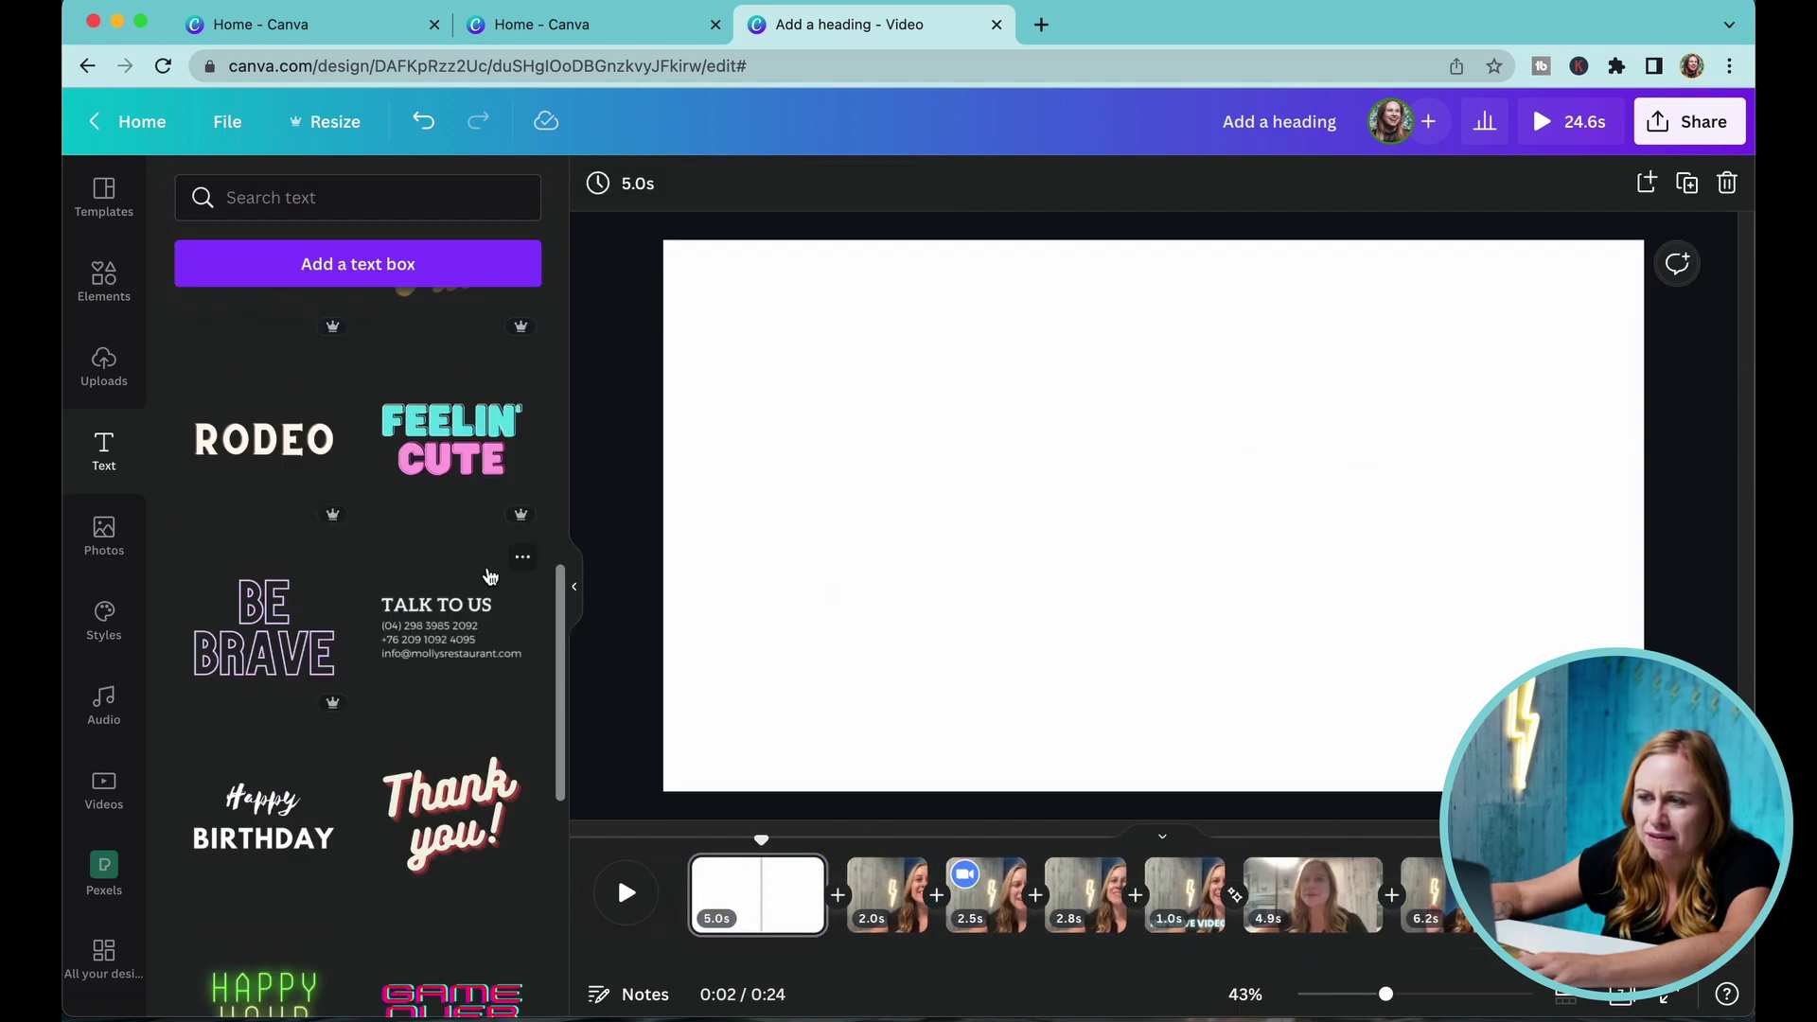
scroll(489, 576, down, 7)
scroll(479, 712, up, 3)
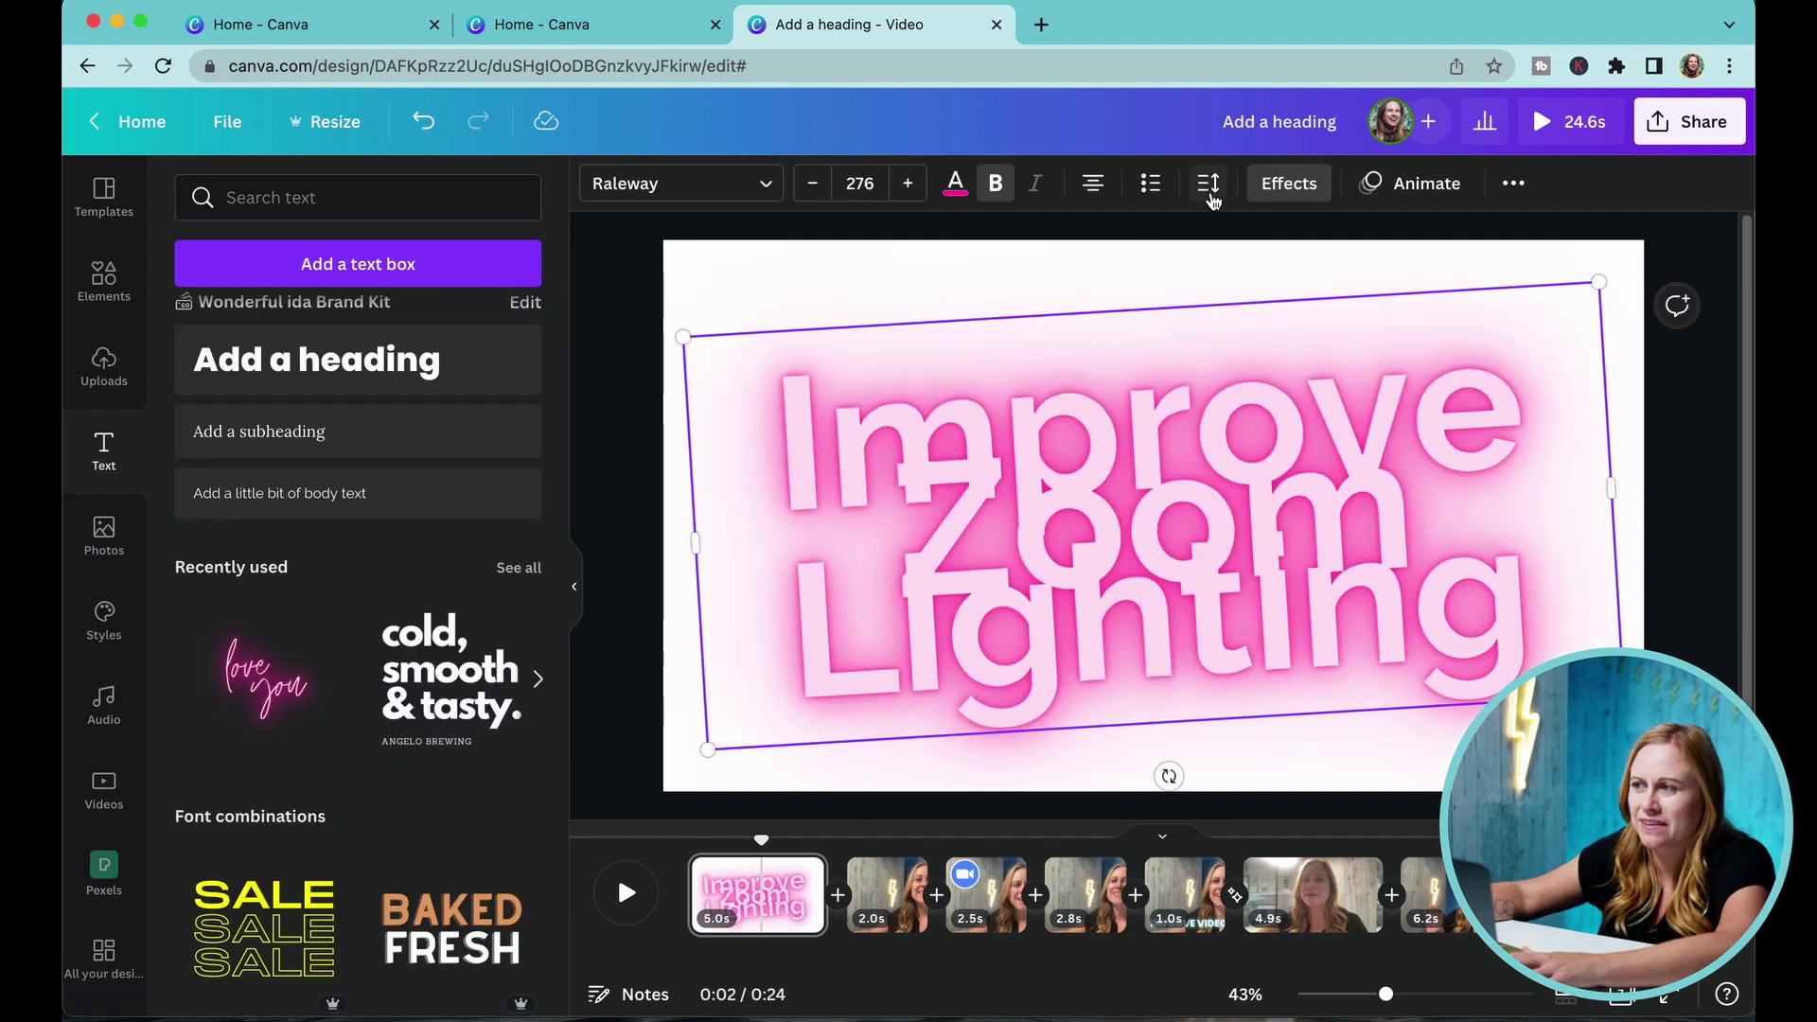
Set the neon heading's line spacing to 0.97 and shrink the heading so all three lines fit the page
click(1208, 182)
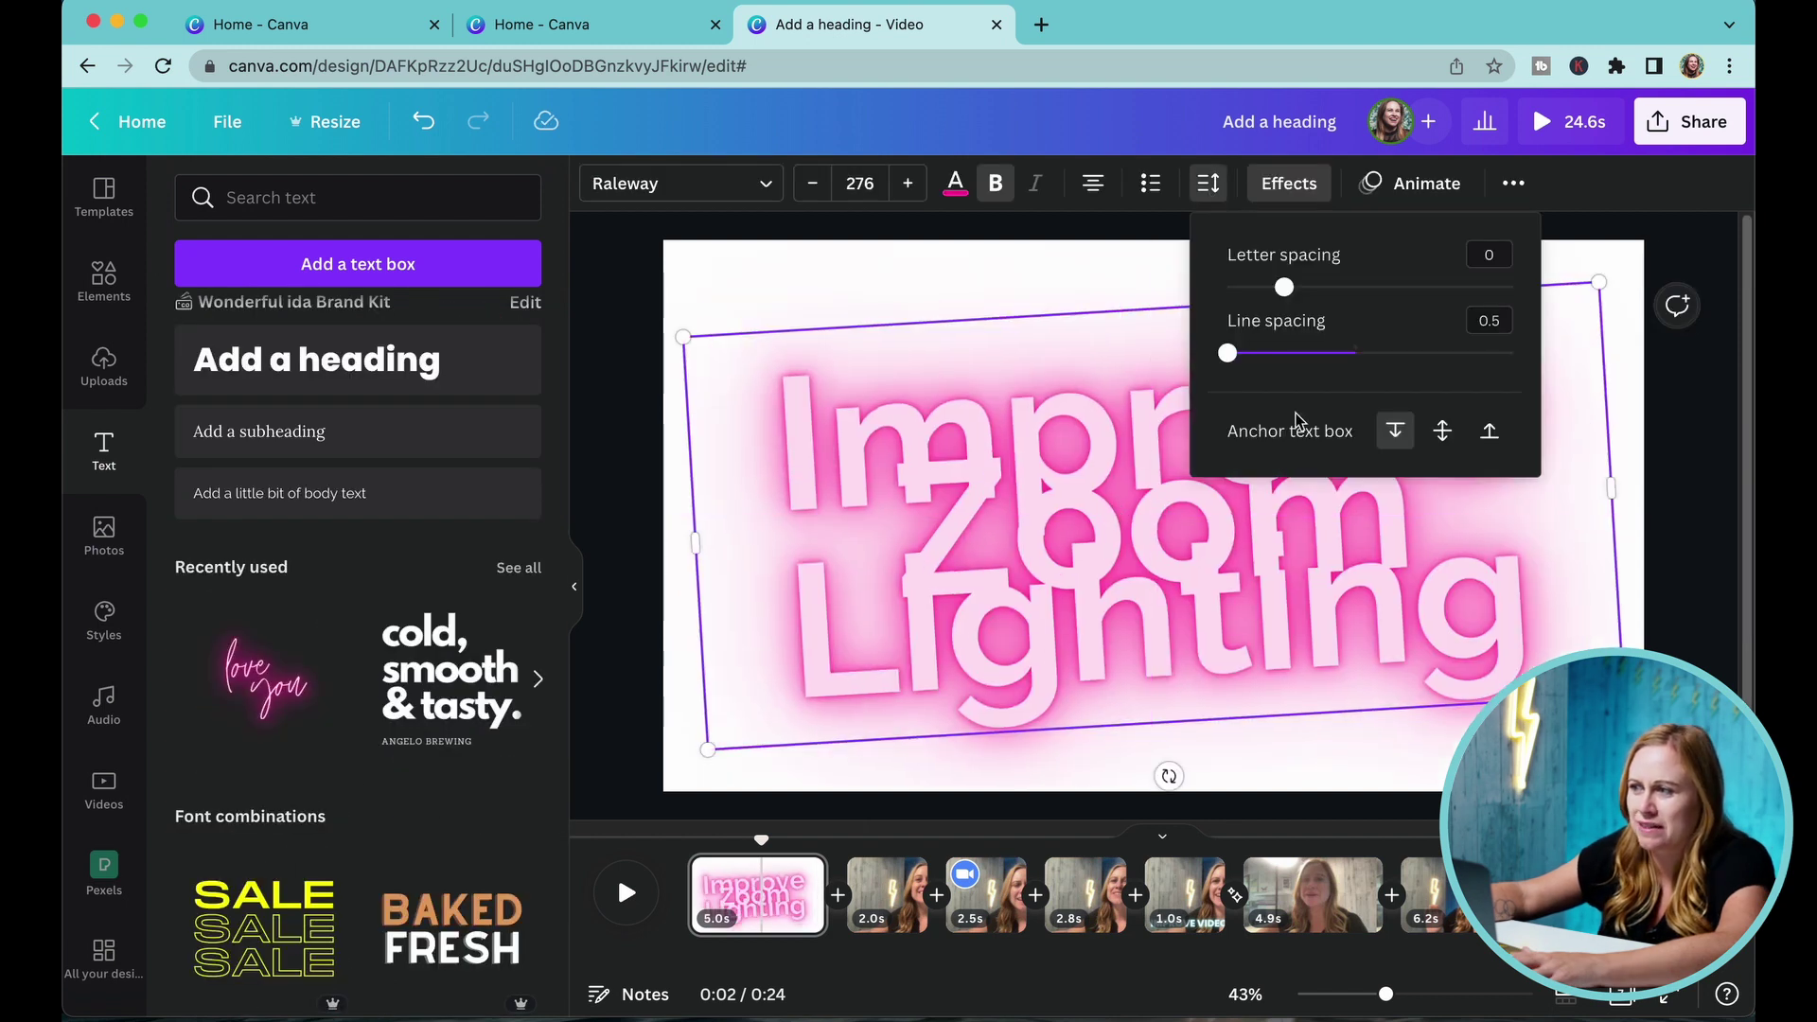
drag(1239, 367, 1297, 385)
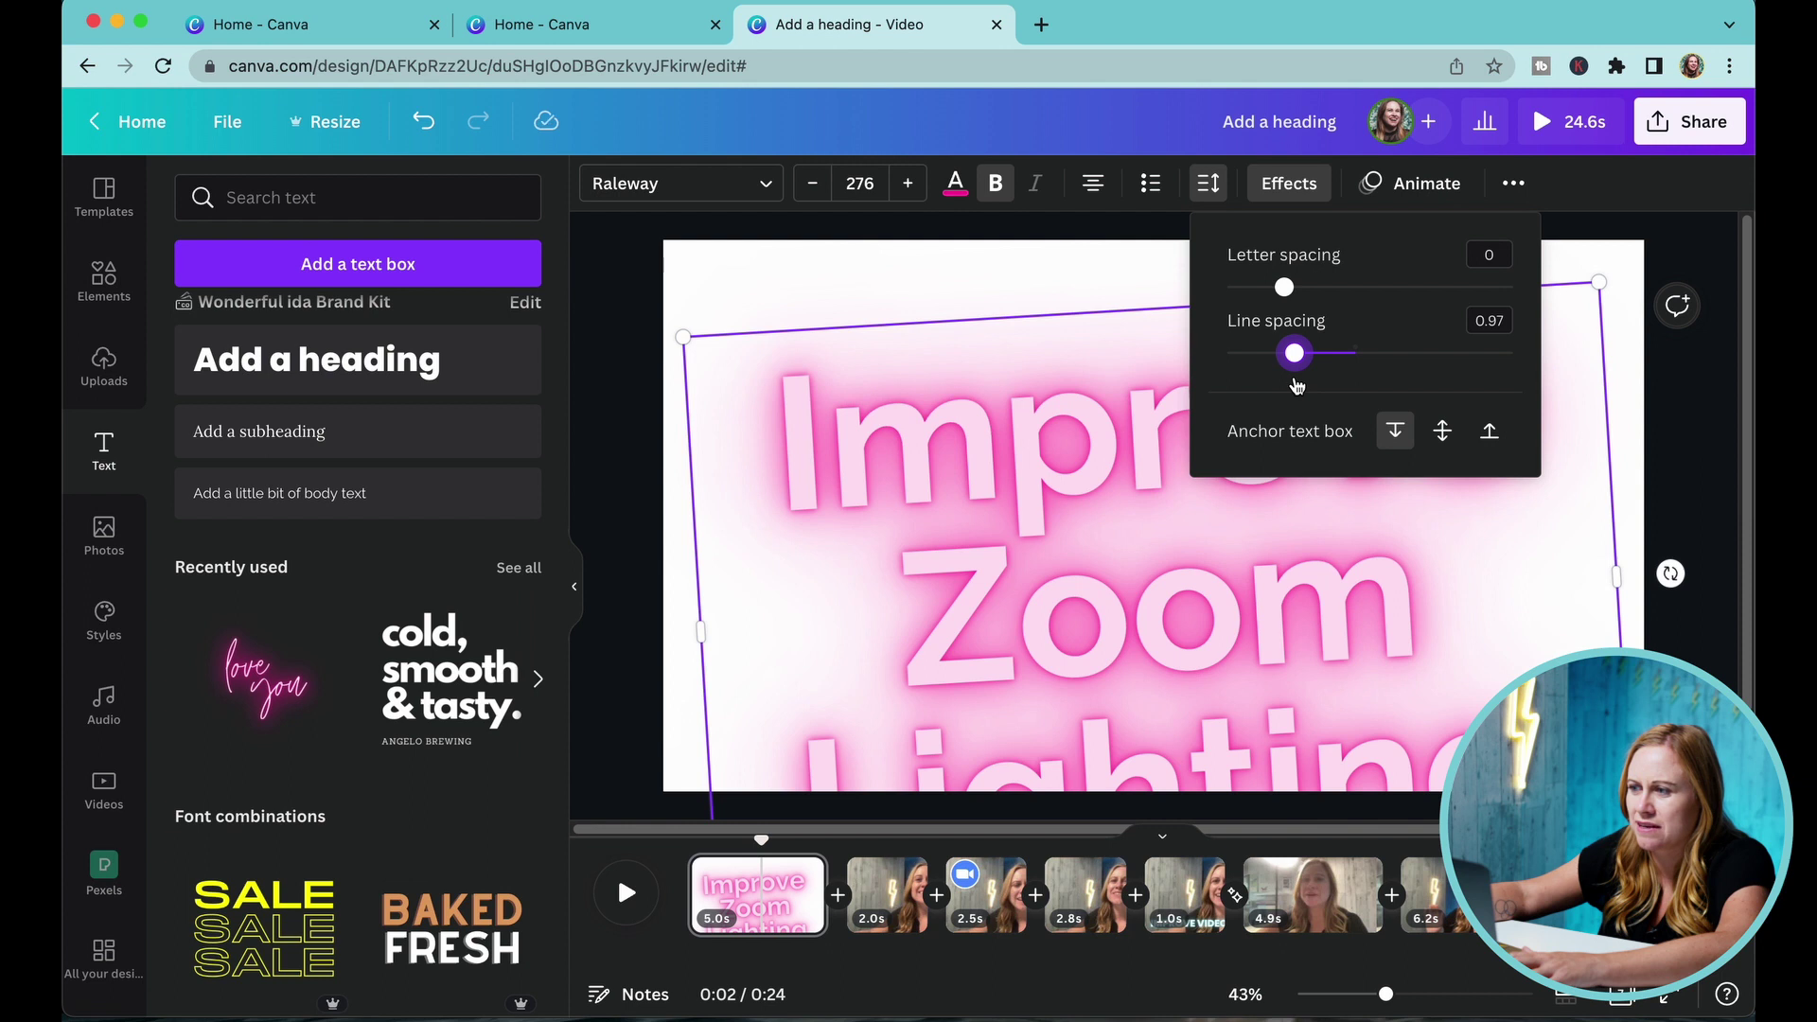
click(956, 303)
click(713, 397)
click(709, 340)
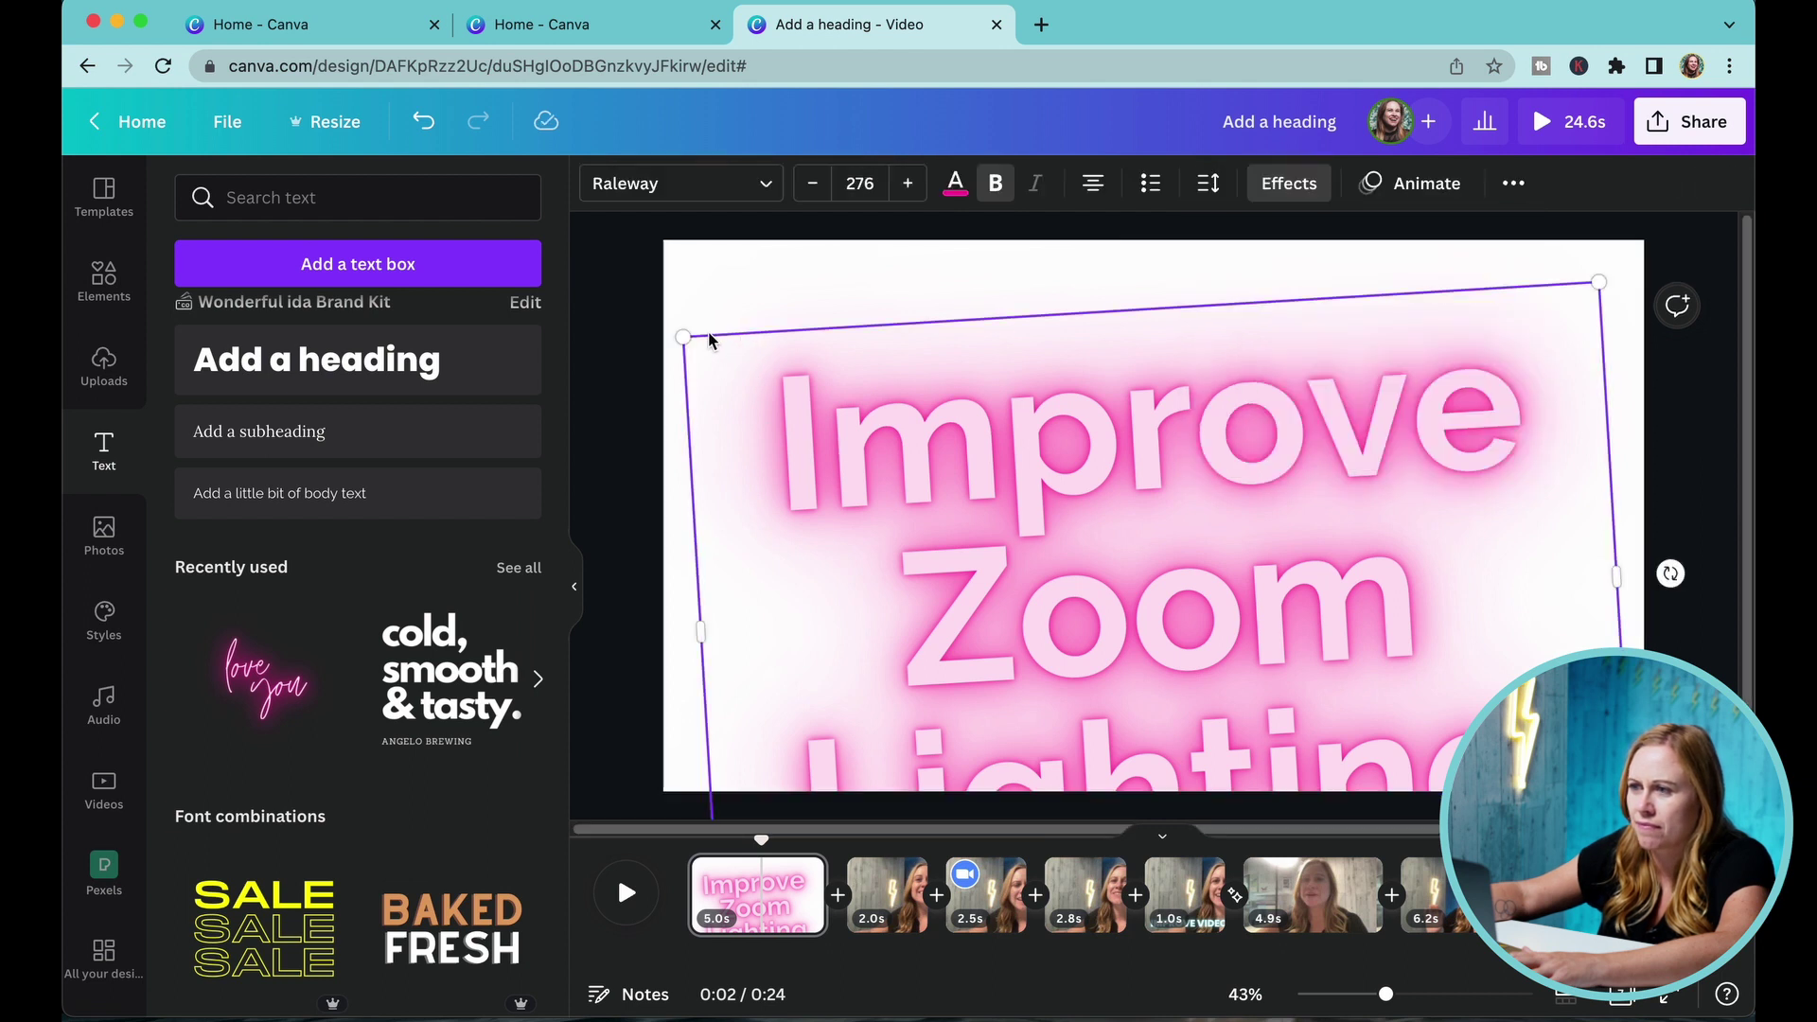
Set the first page's background to the brand navy blue
click(686, 444)
click(599, 182)
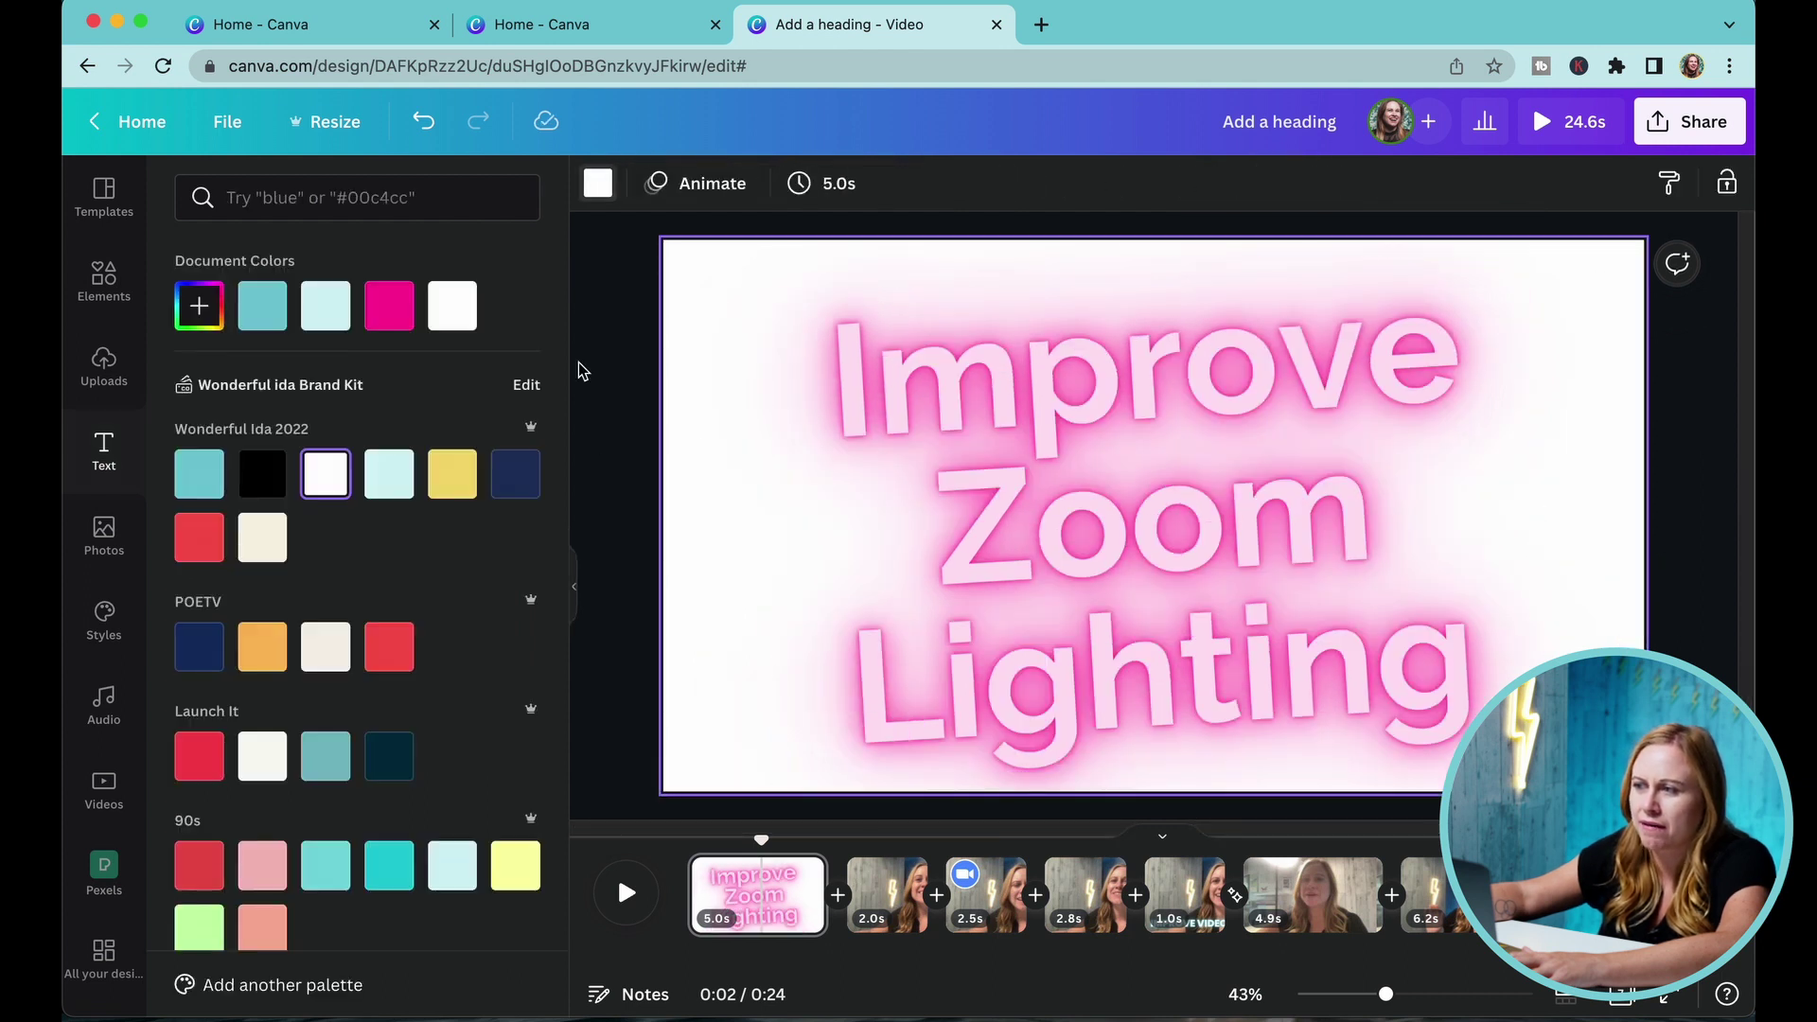
click(515, 476)
Scale the neon heading down to size 217, rotate it level and centre it on the page
click(1490, 696)
click(1360, 745)
click(1480, 577)
drag(1540, 462, 1541, 486)
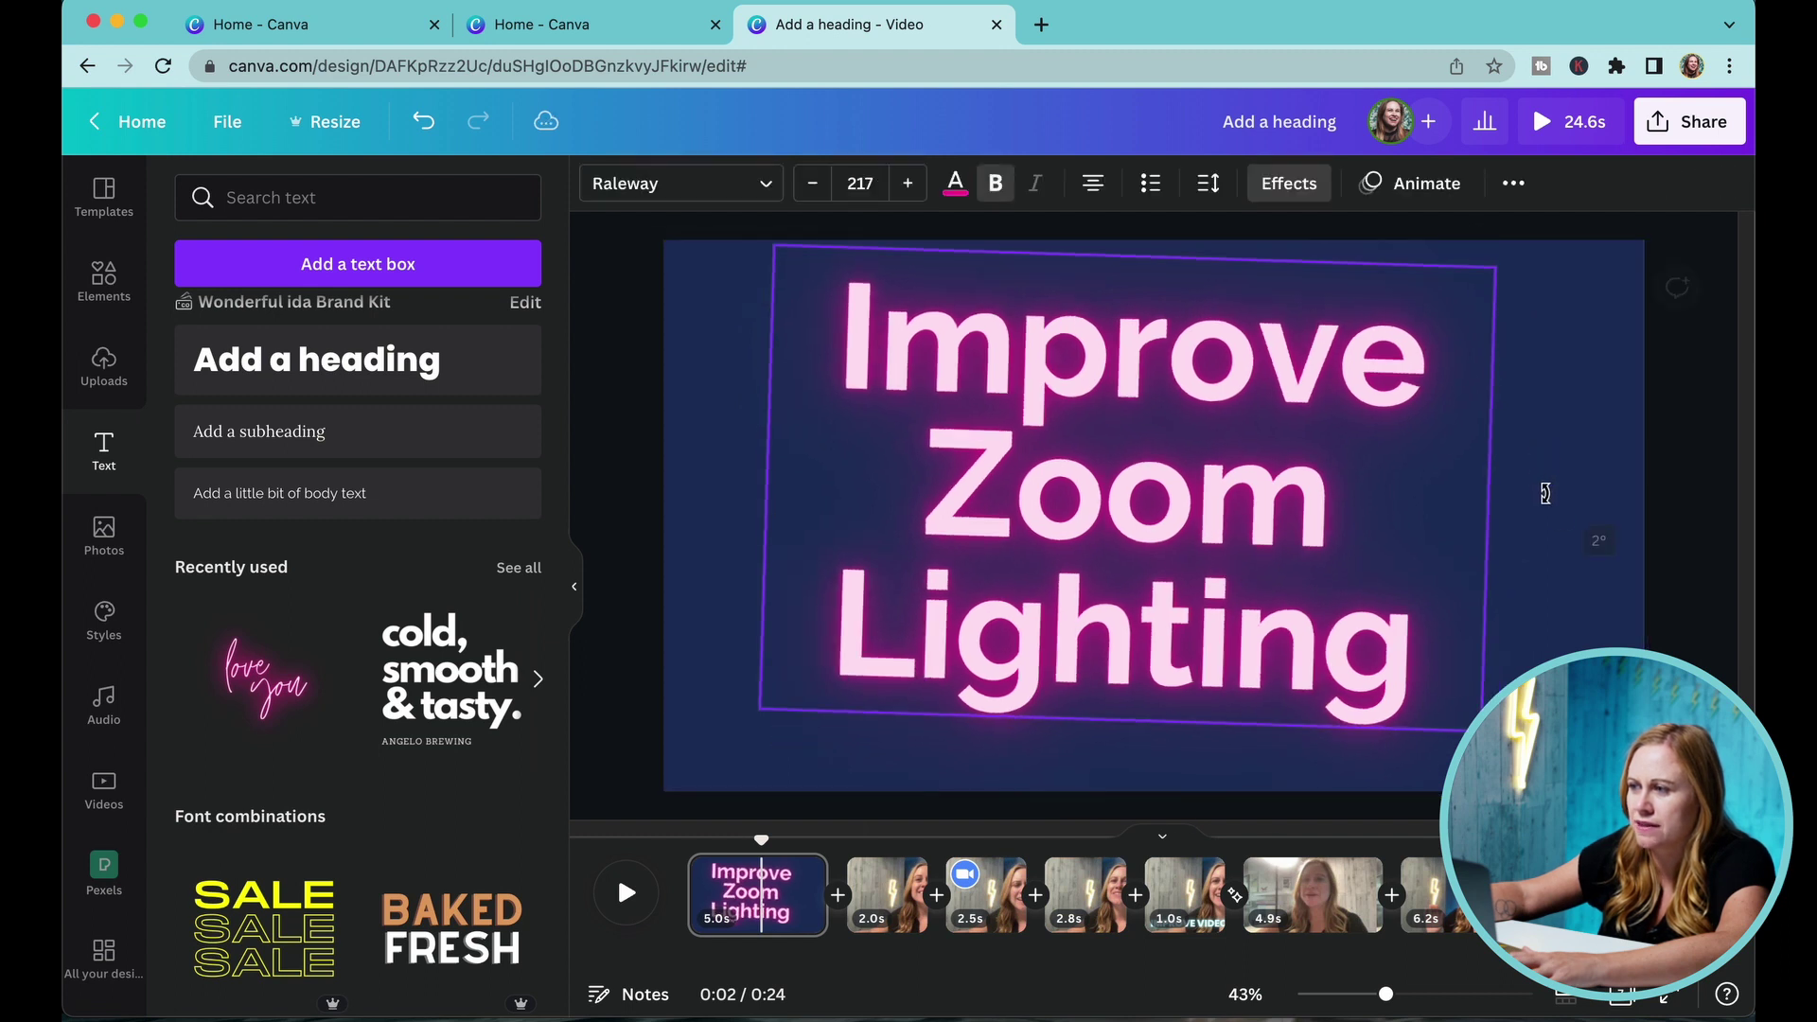
drag(1114, 513, 1131, 531)
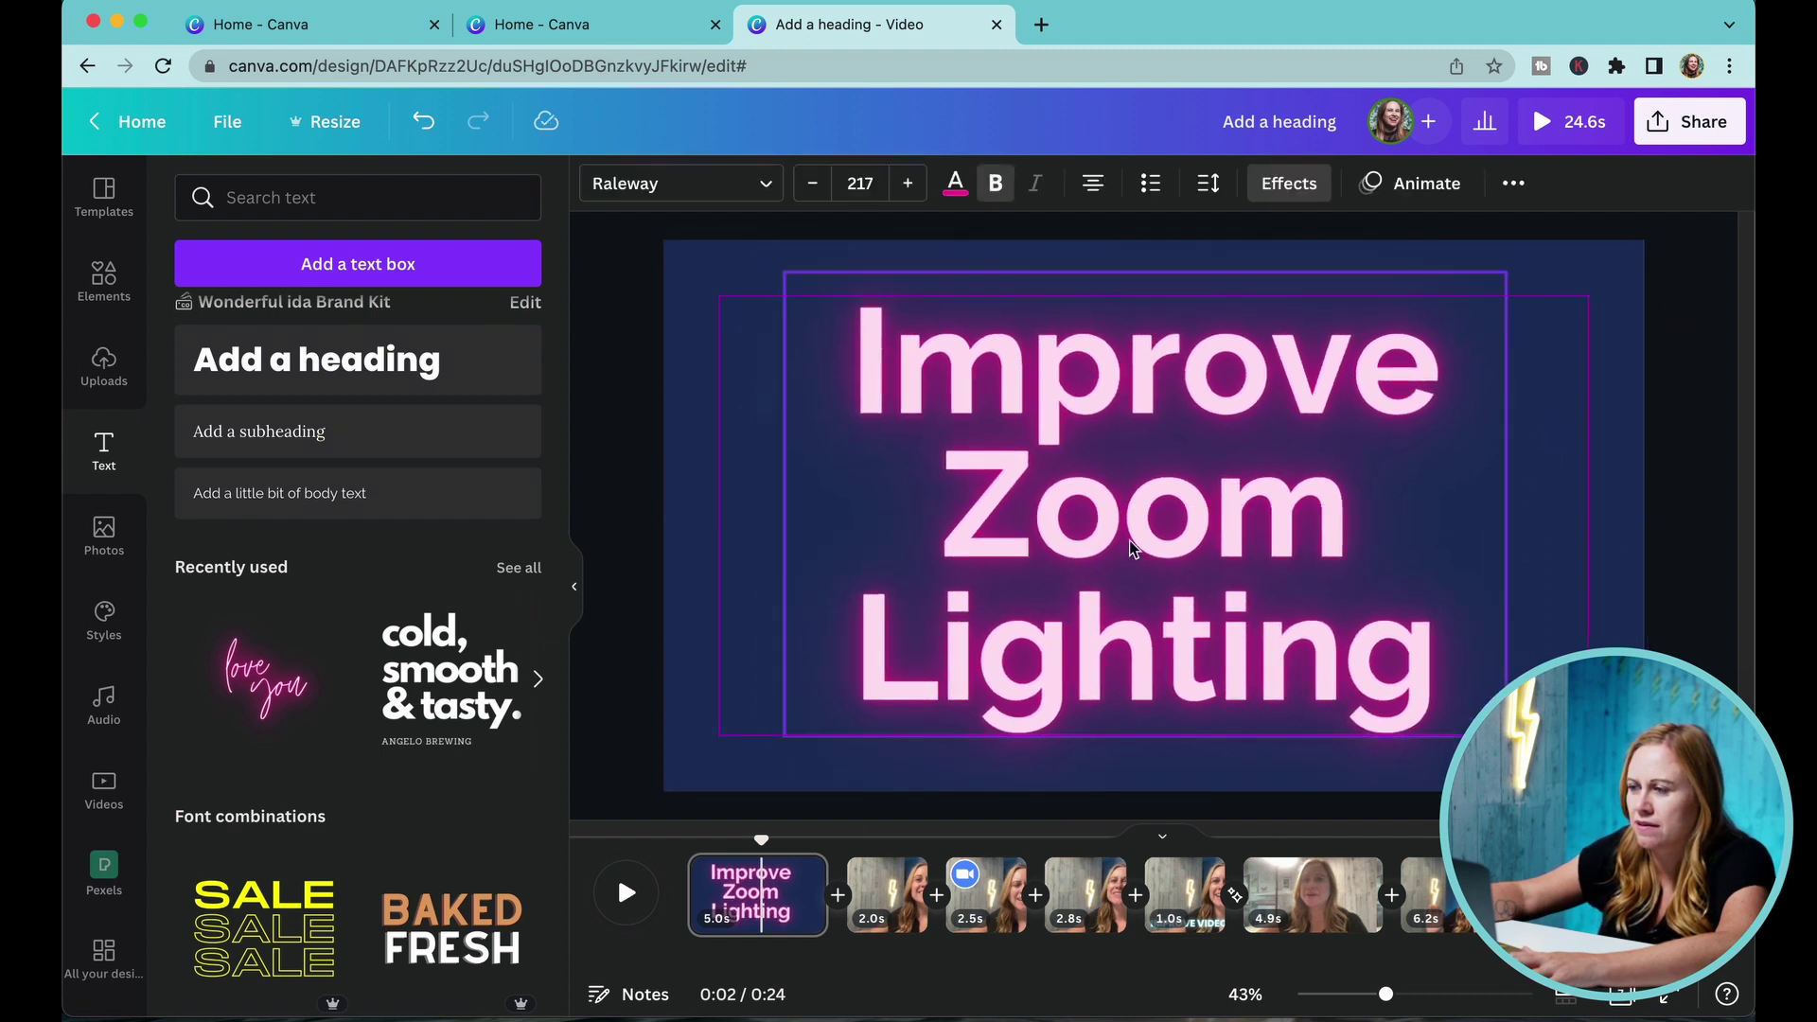
Apply the Bounce text animation to the neon heading and have it animate on enter only
click(1433, 185)
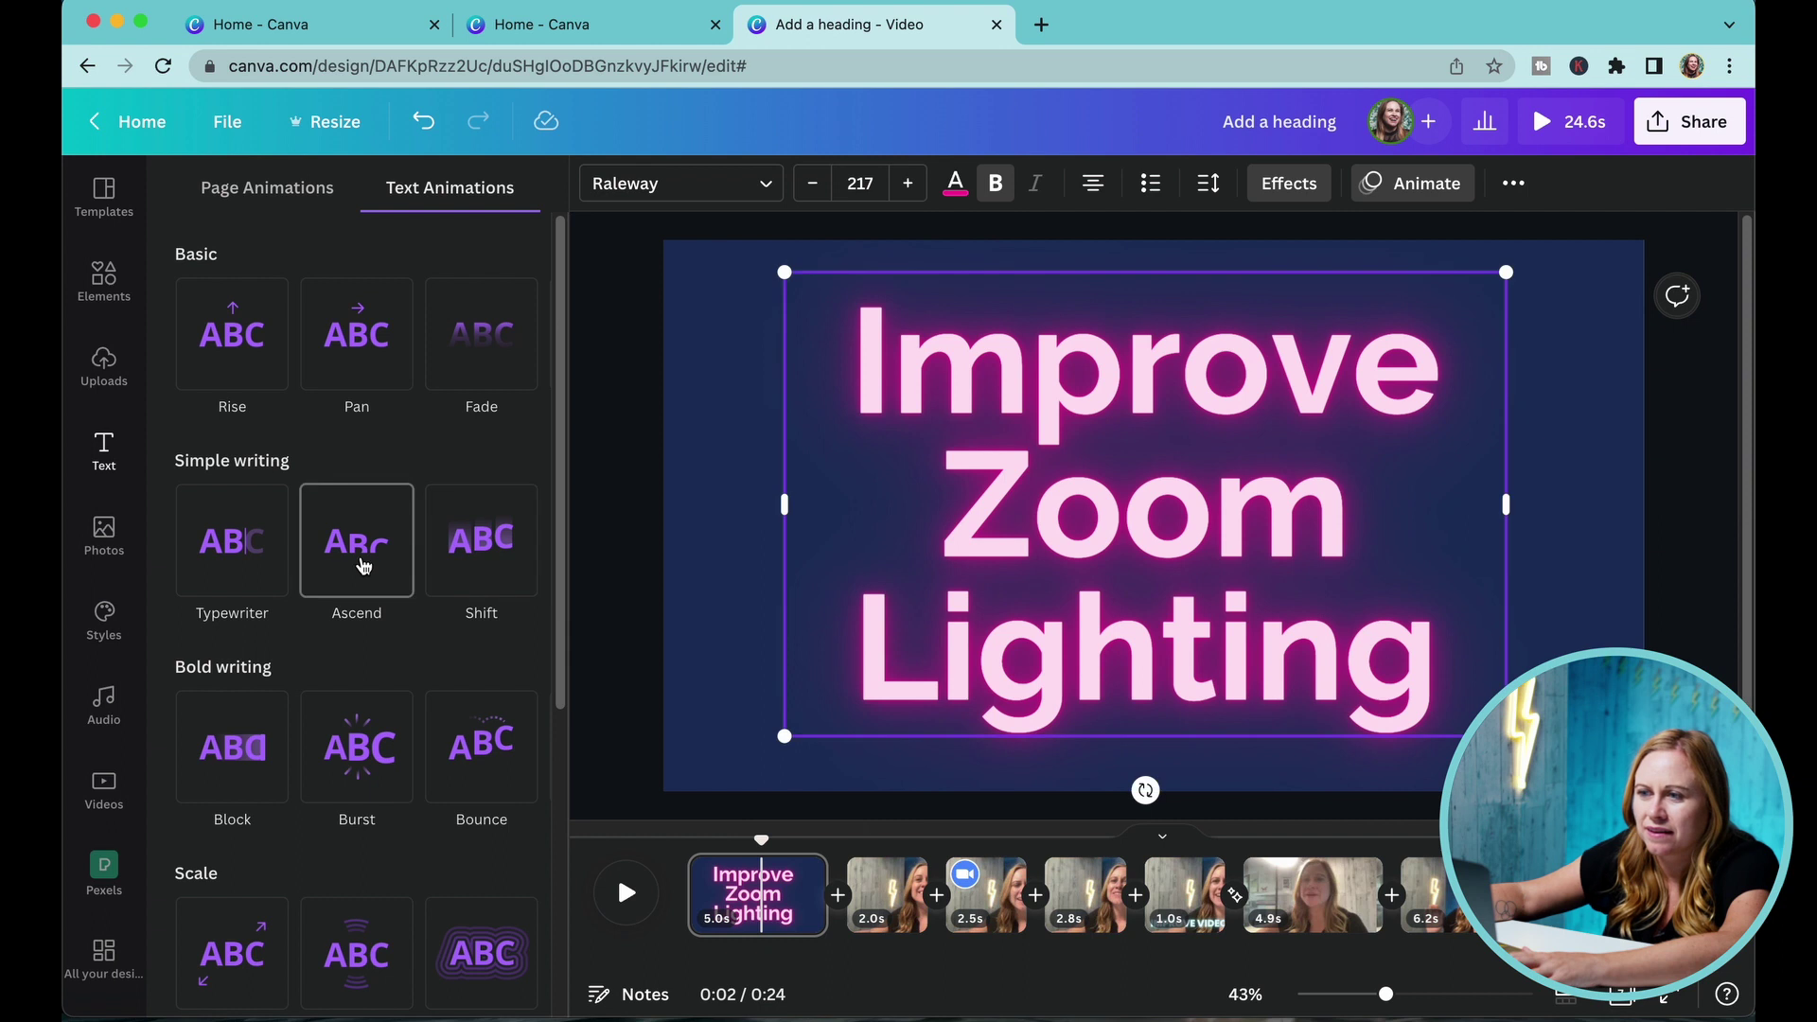
click(255, 786)
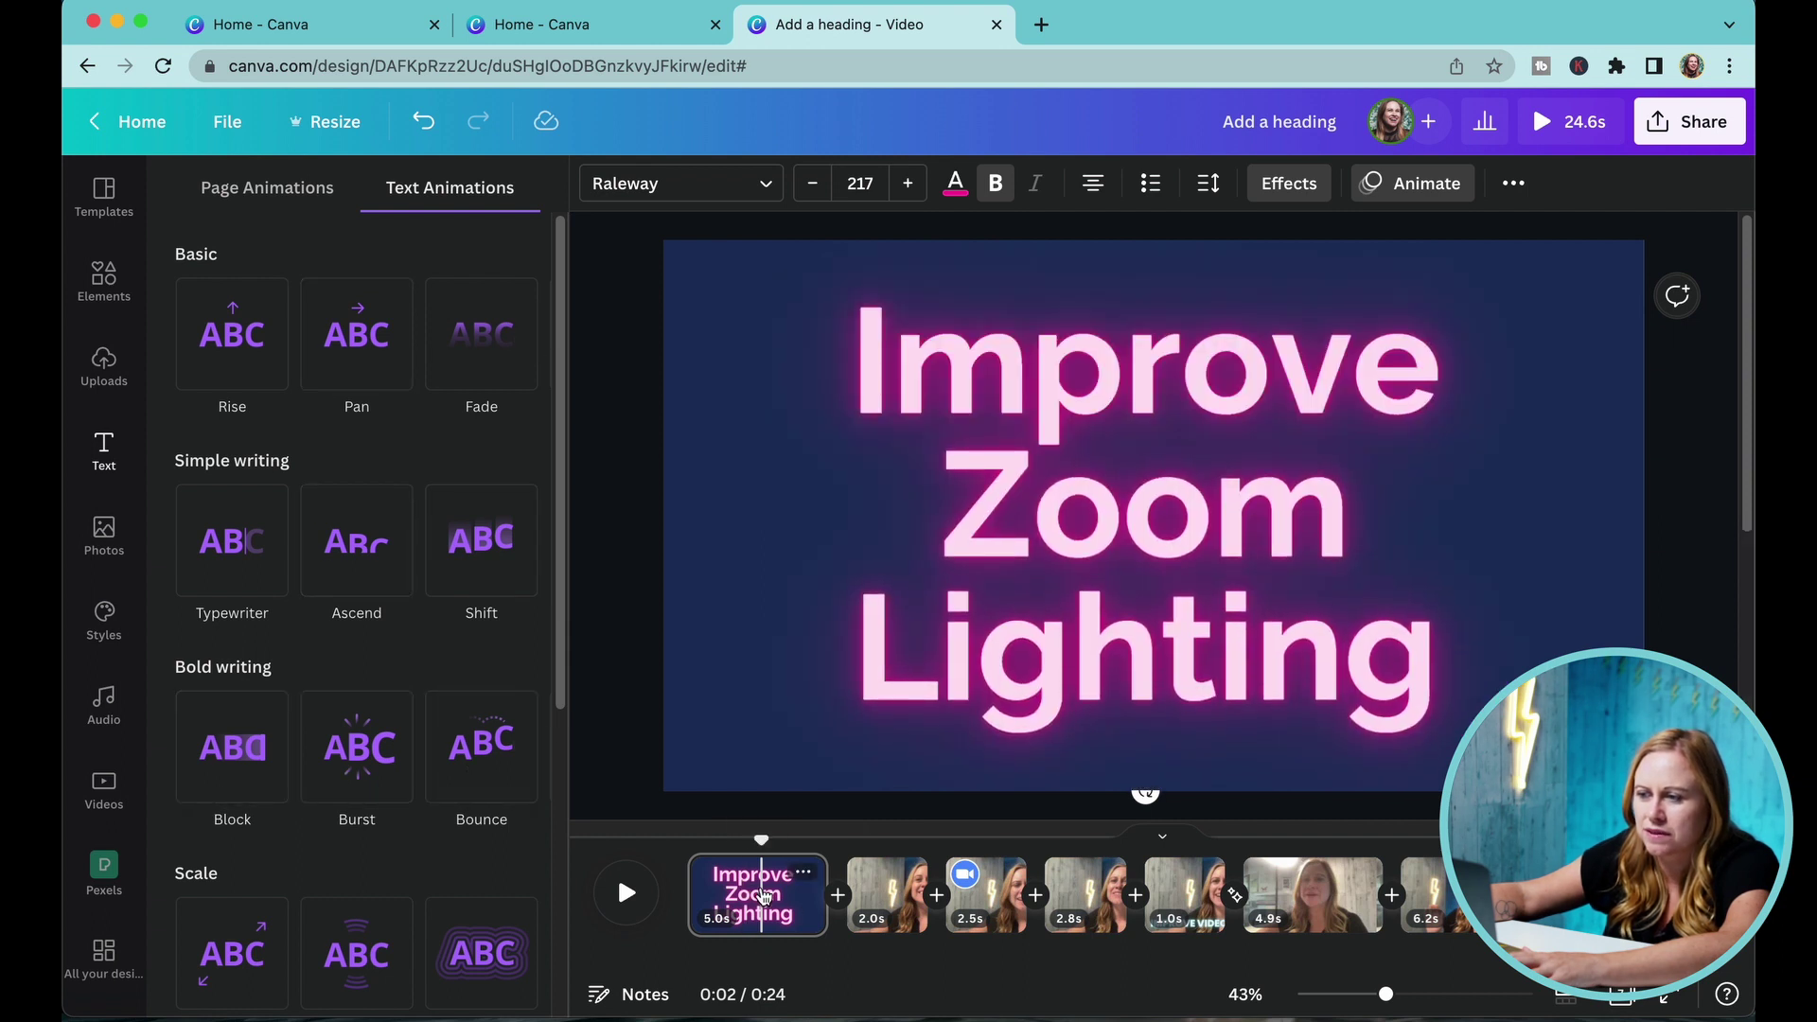
click(482, 748)
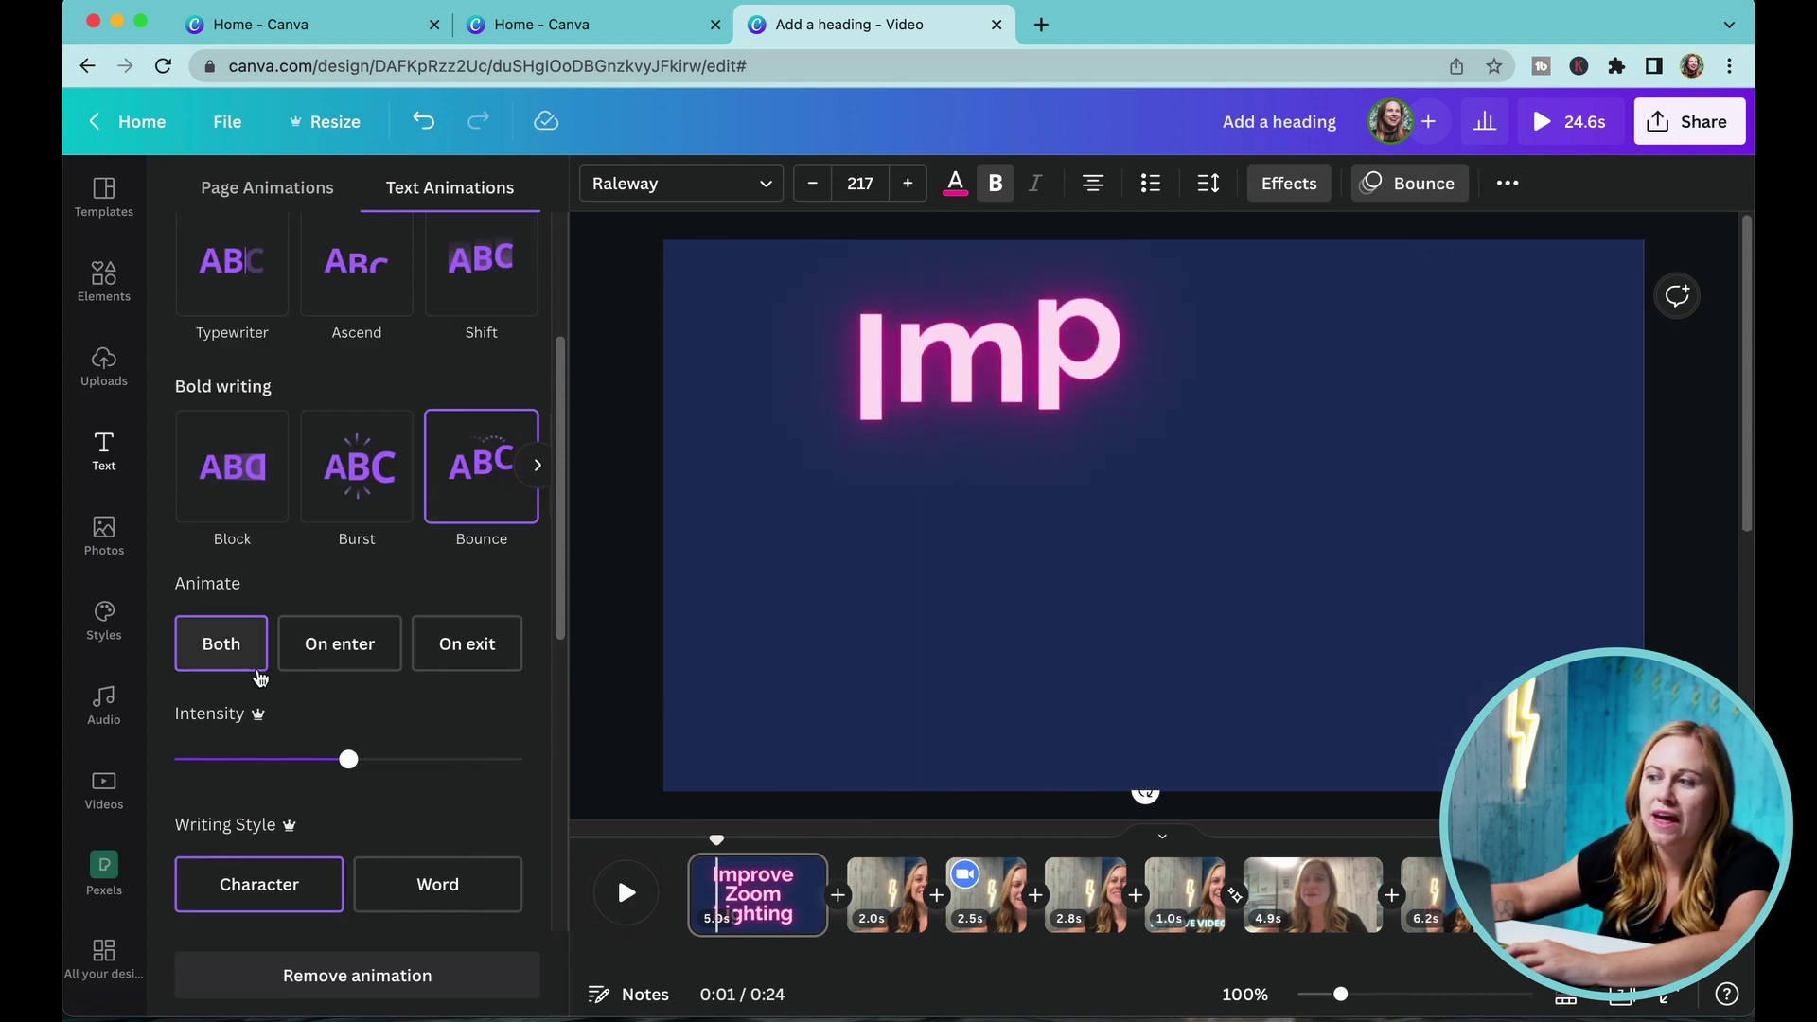
click(362, 655)
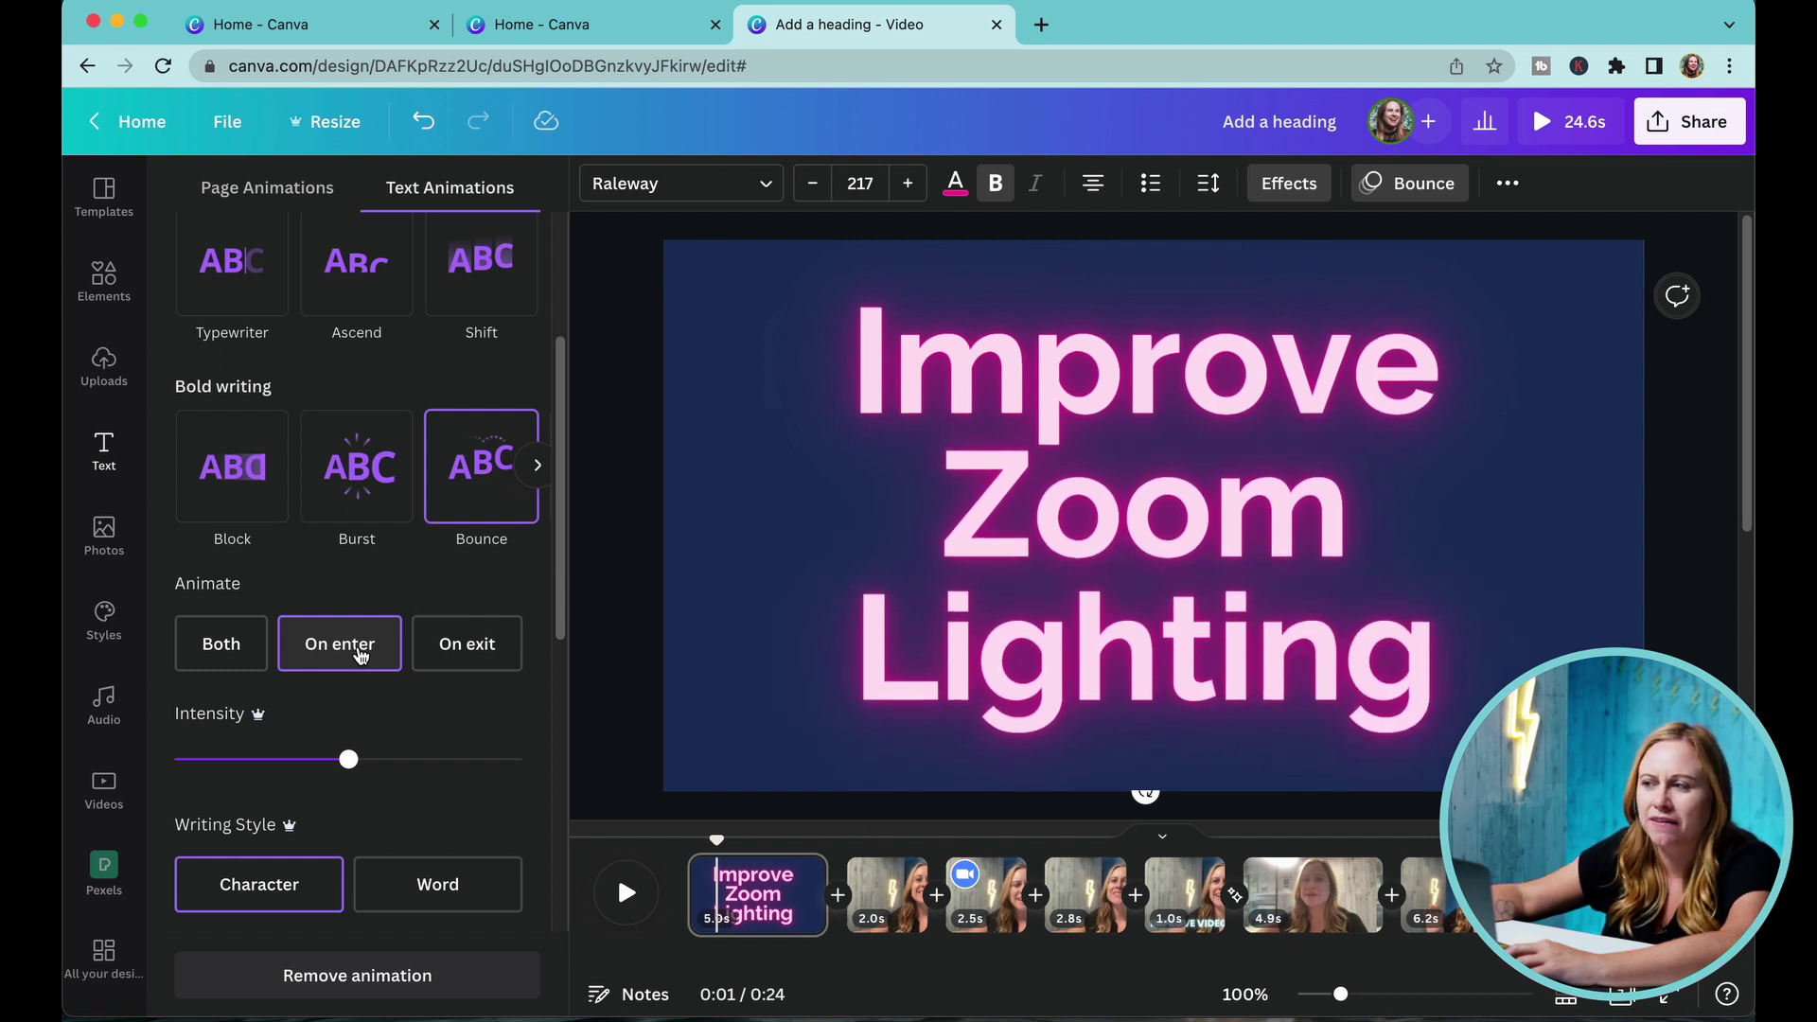
Trim the neon heading's page to 2.2 seconds
mouse_move(819, 884)
drag(818, 885, 762, 905)
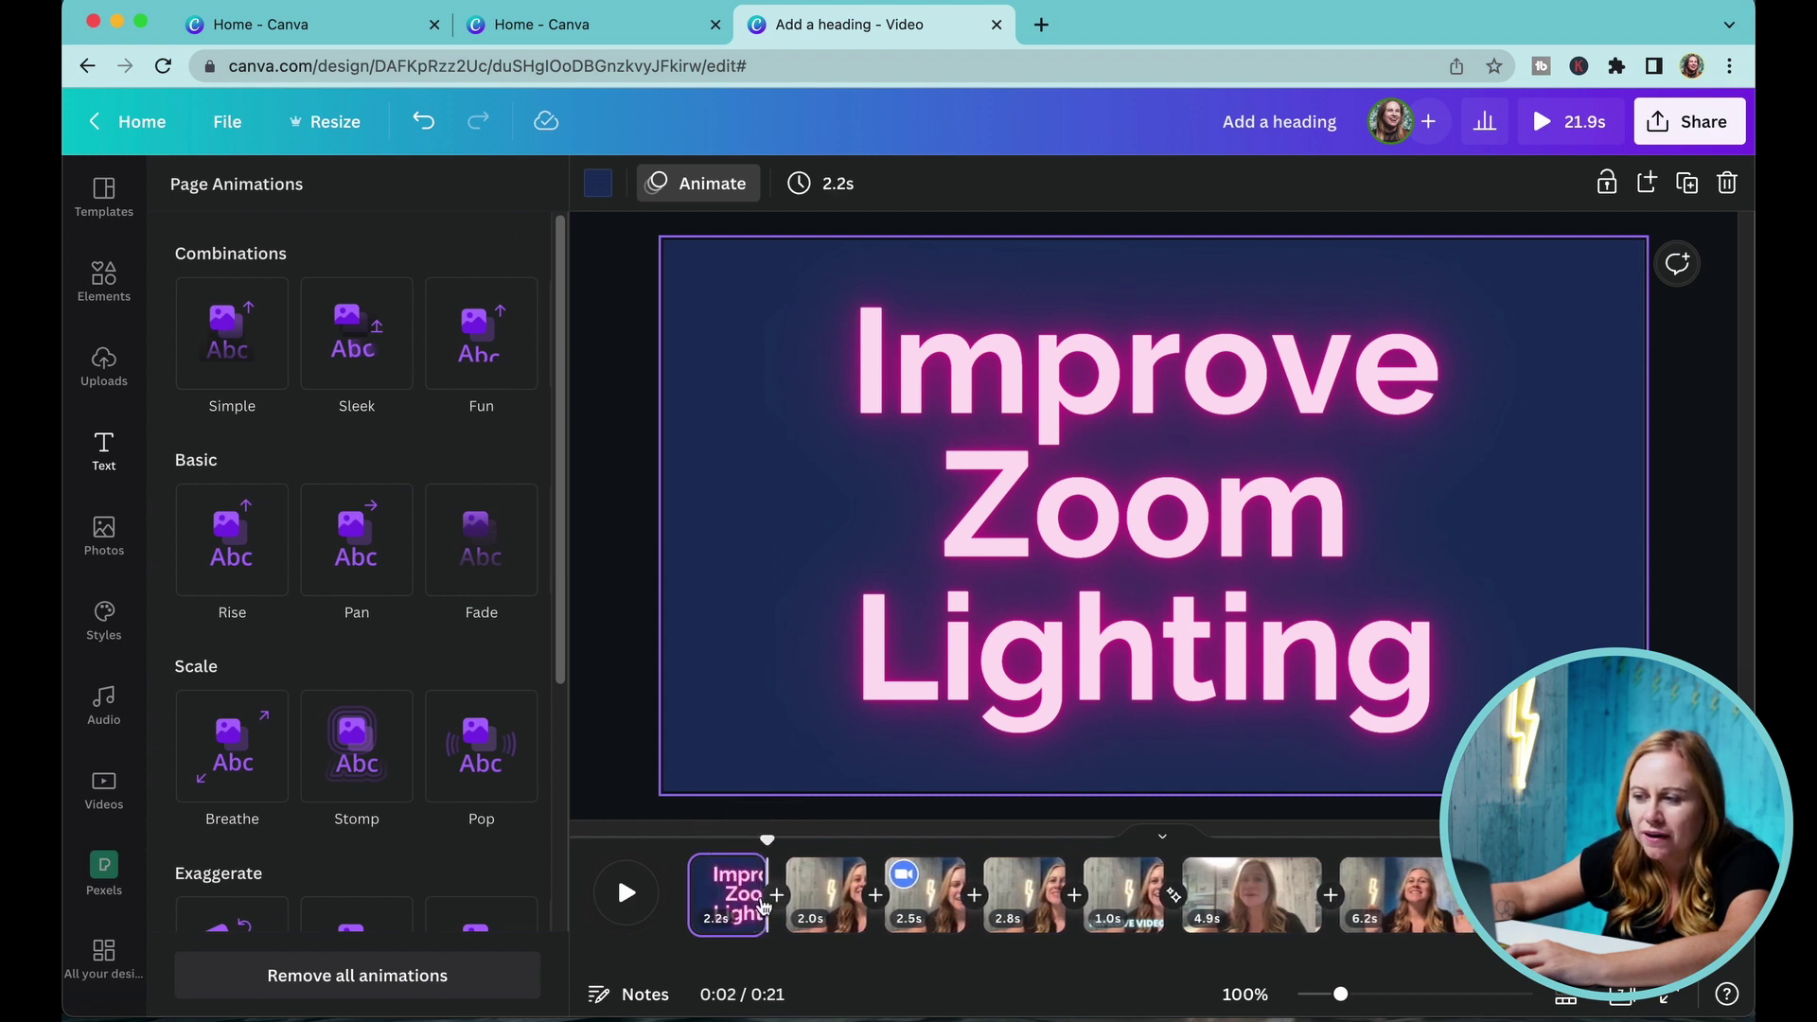
Add a 0.5-second Dissolve transition between the neon heading's page and the next clip, and play it back
click(778, 895)
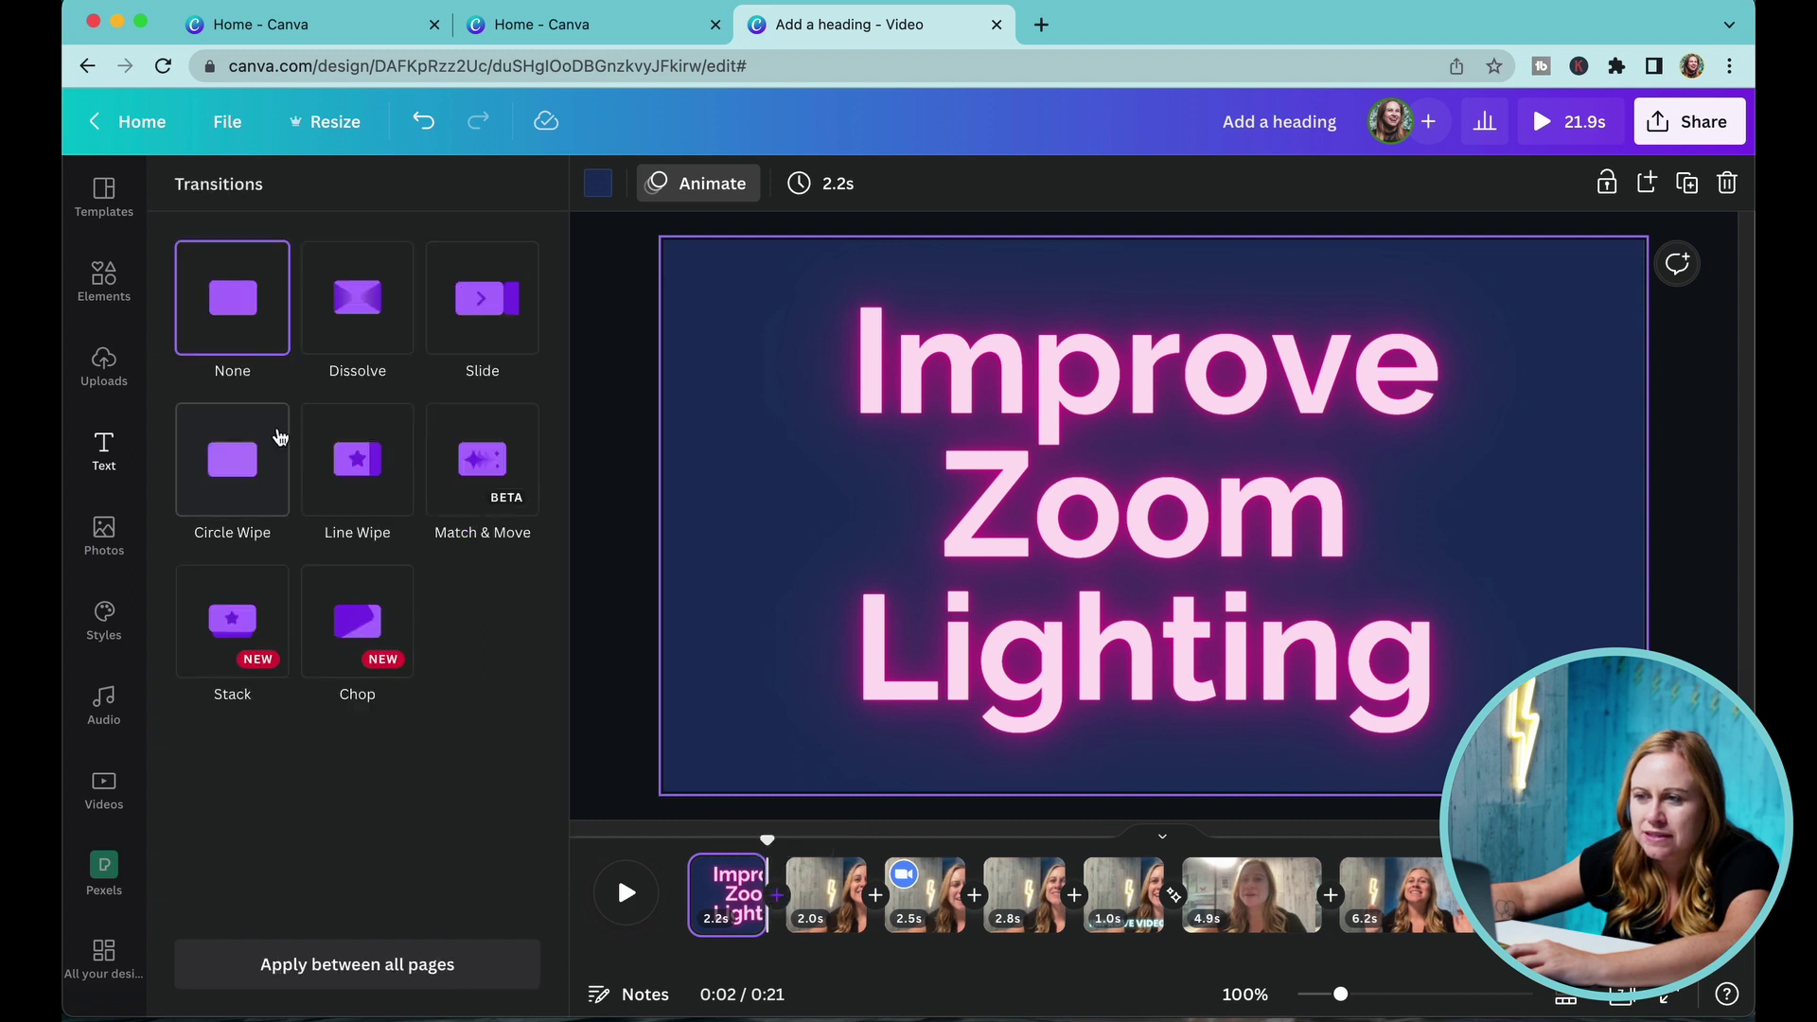
click(314, 275)
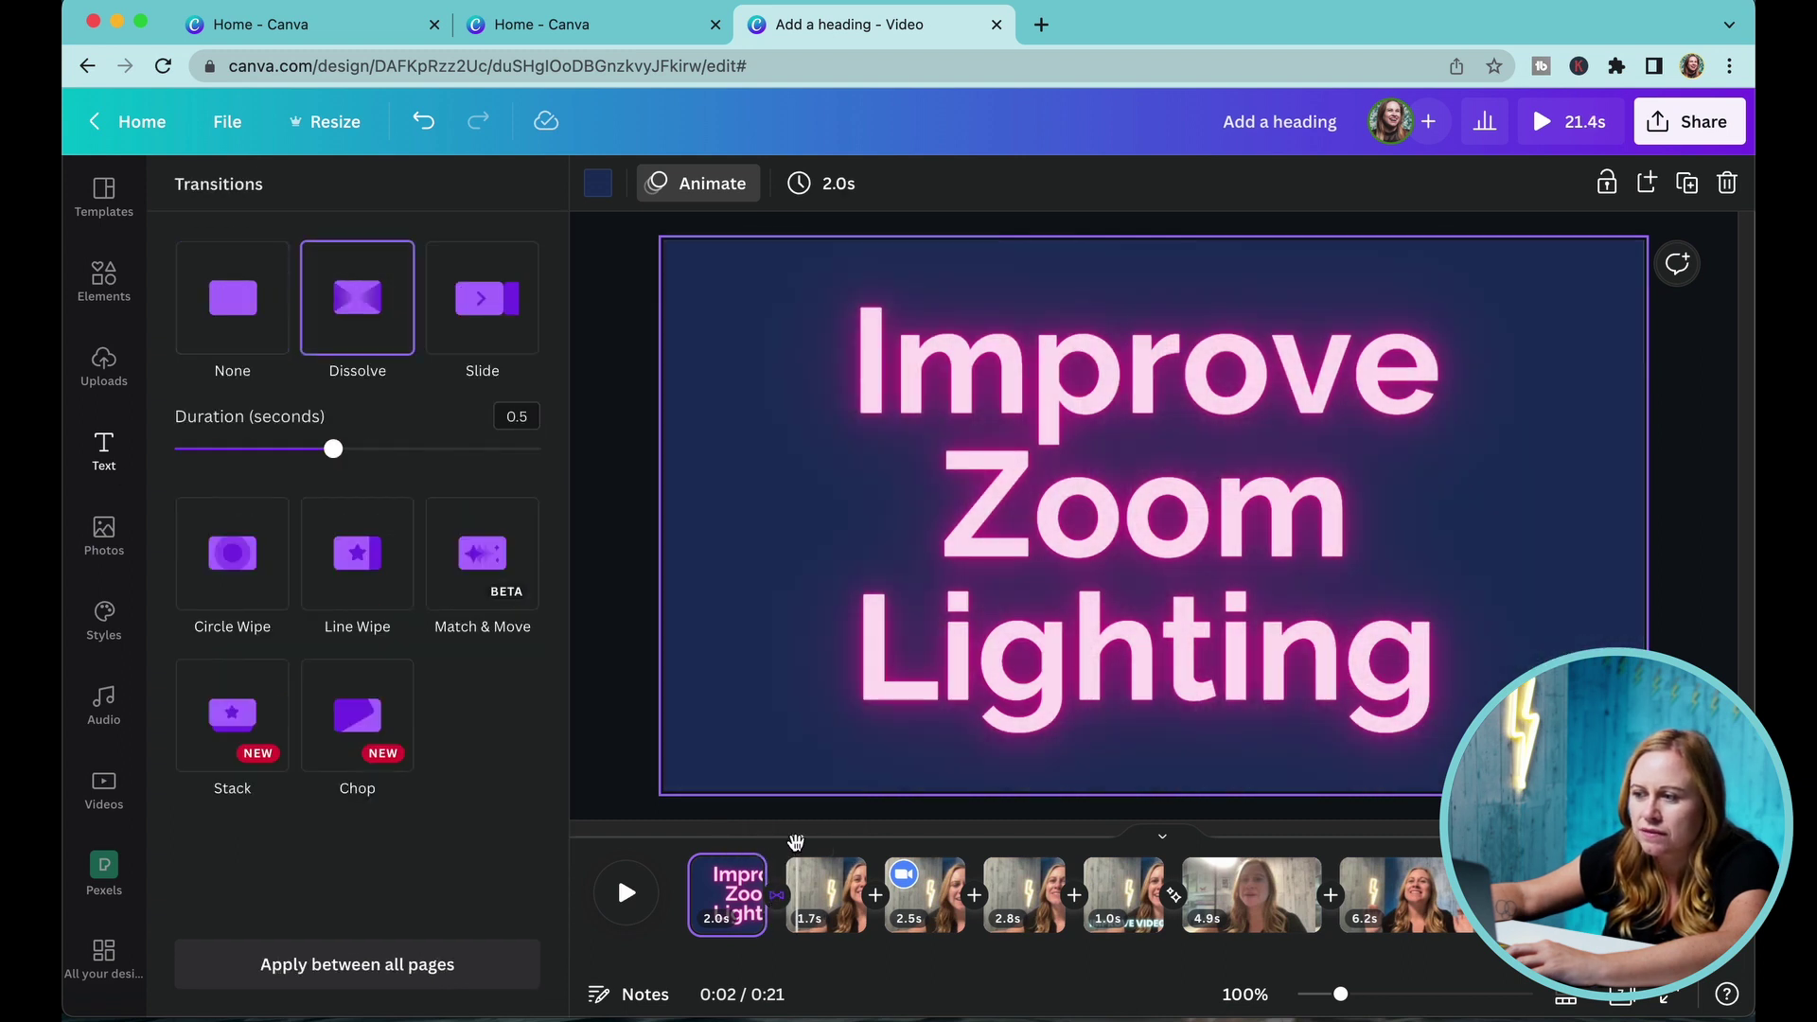
drag(795, 843, 719, 844)
key(space)
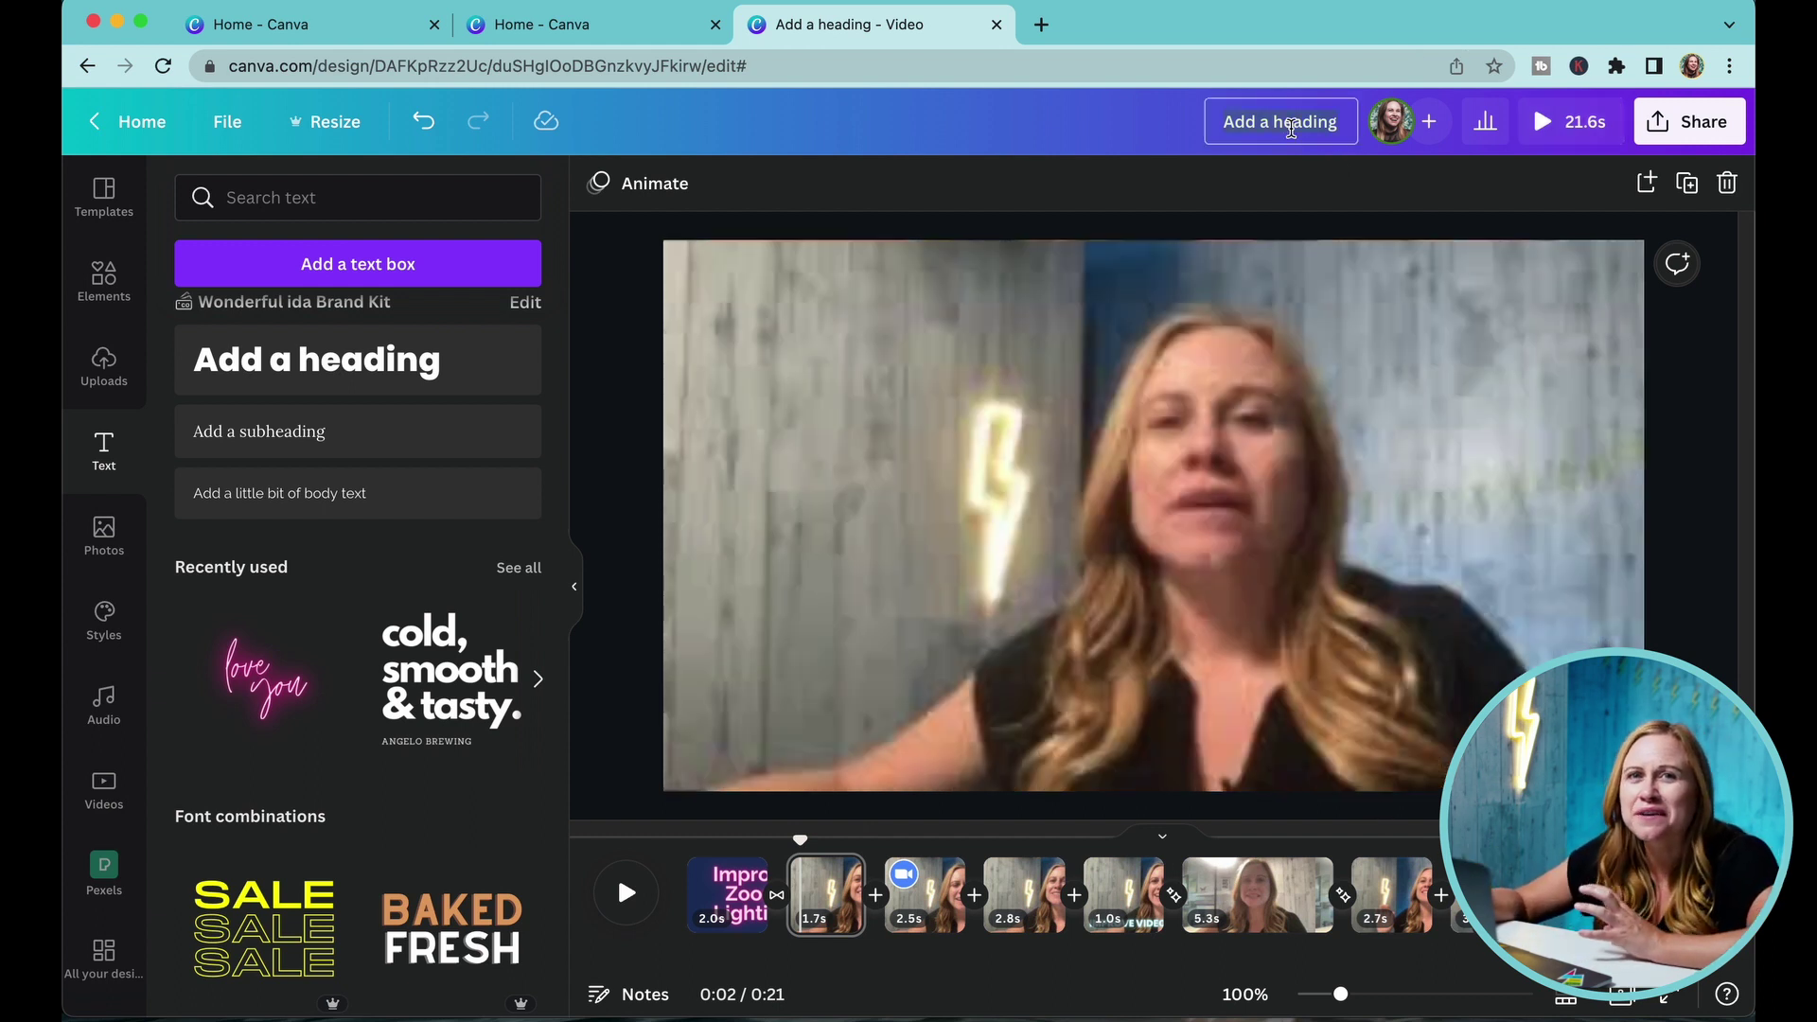
Rename the design as "Increase Zoom Video Quality"
click(1290, 126)
text(Zoom Video)
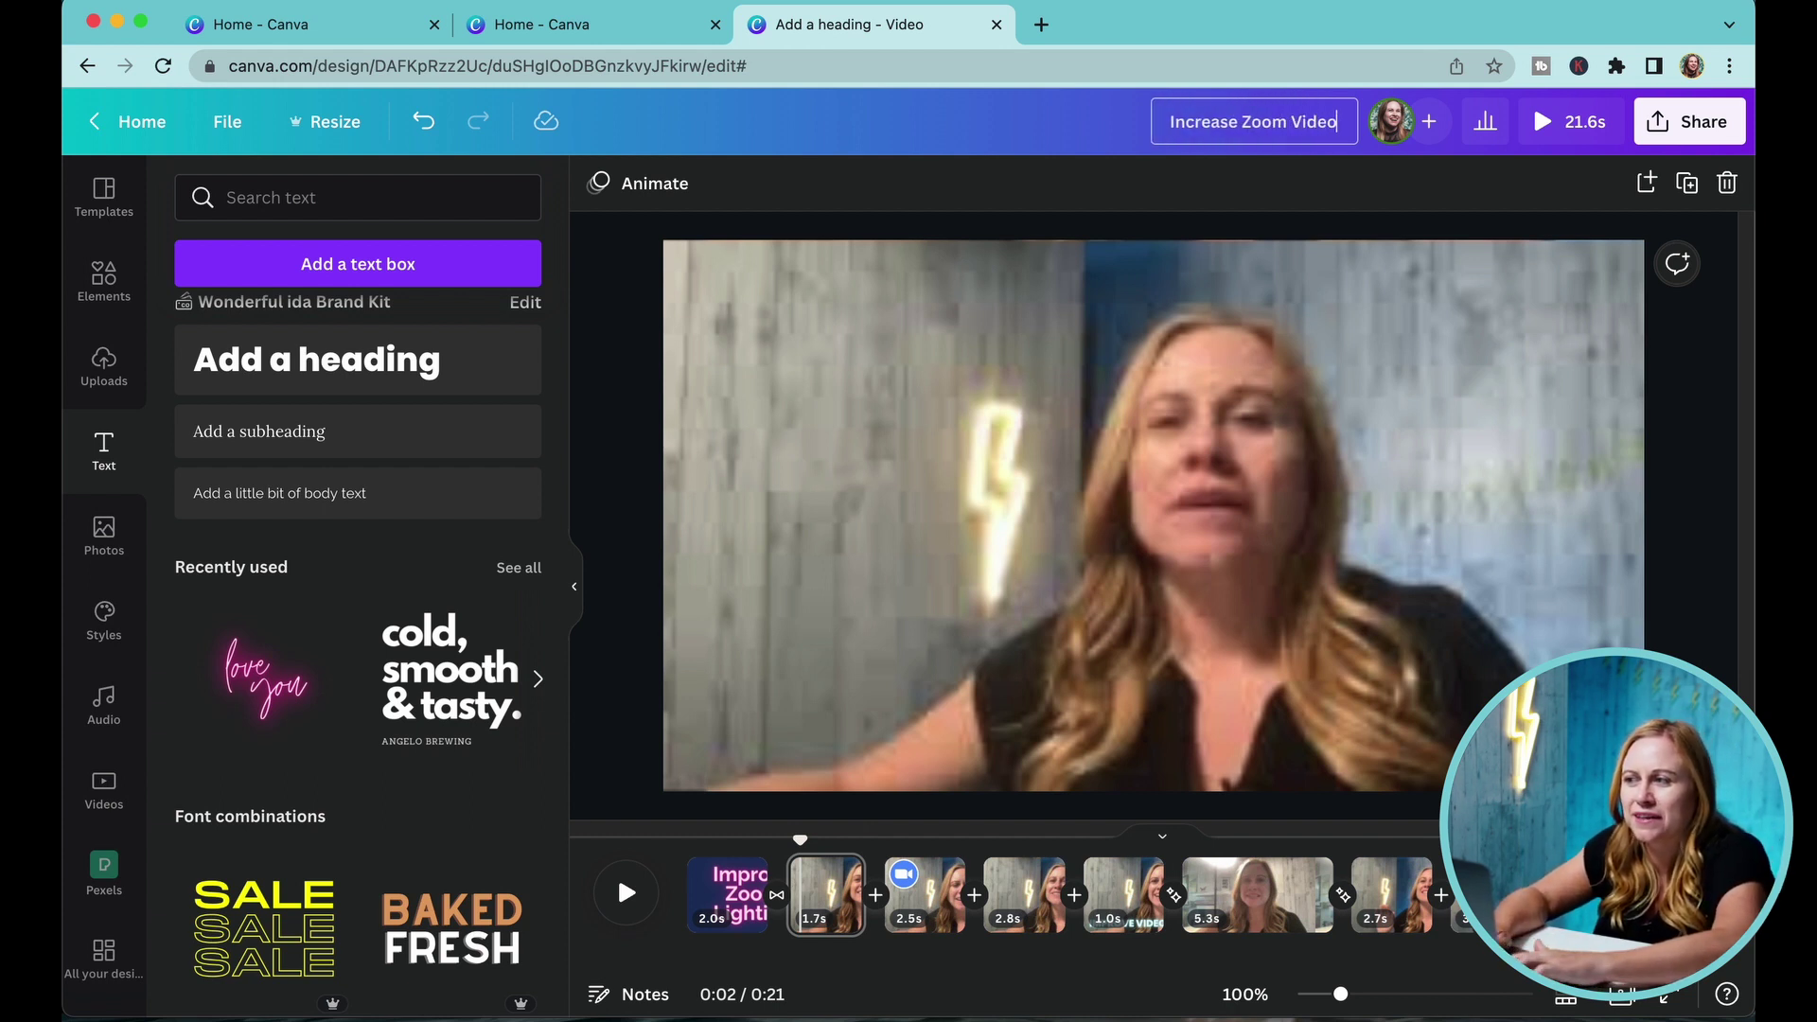
text(ality)
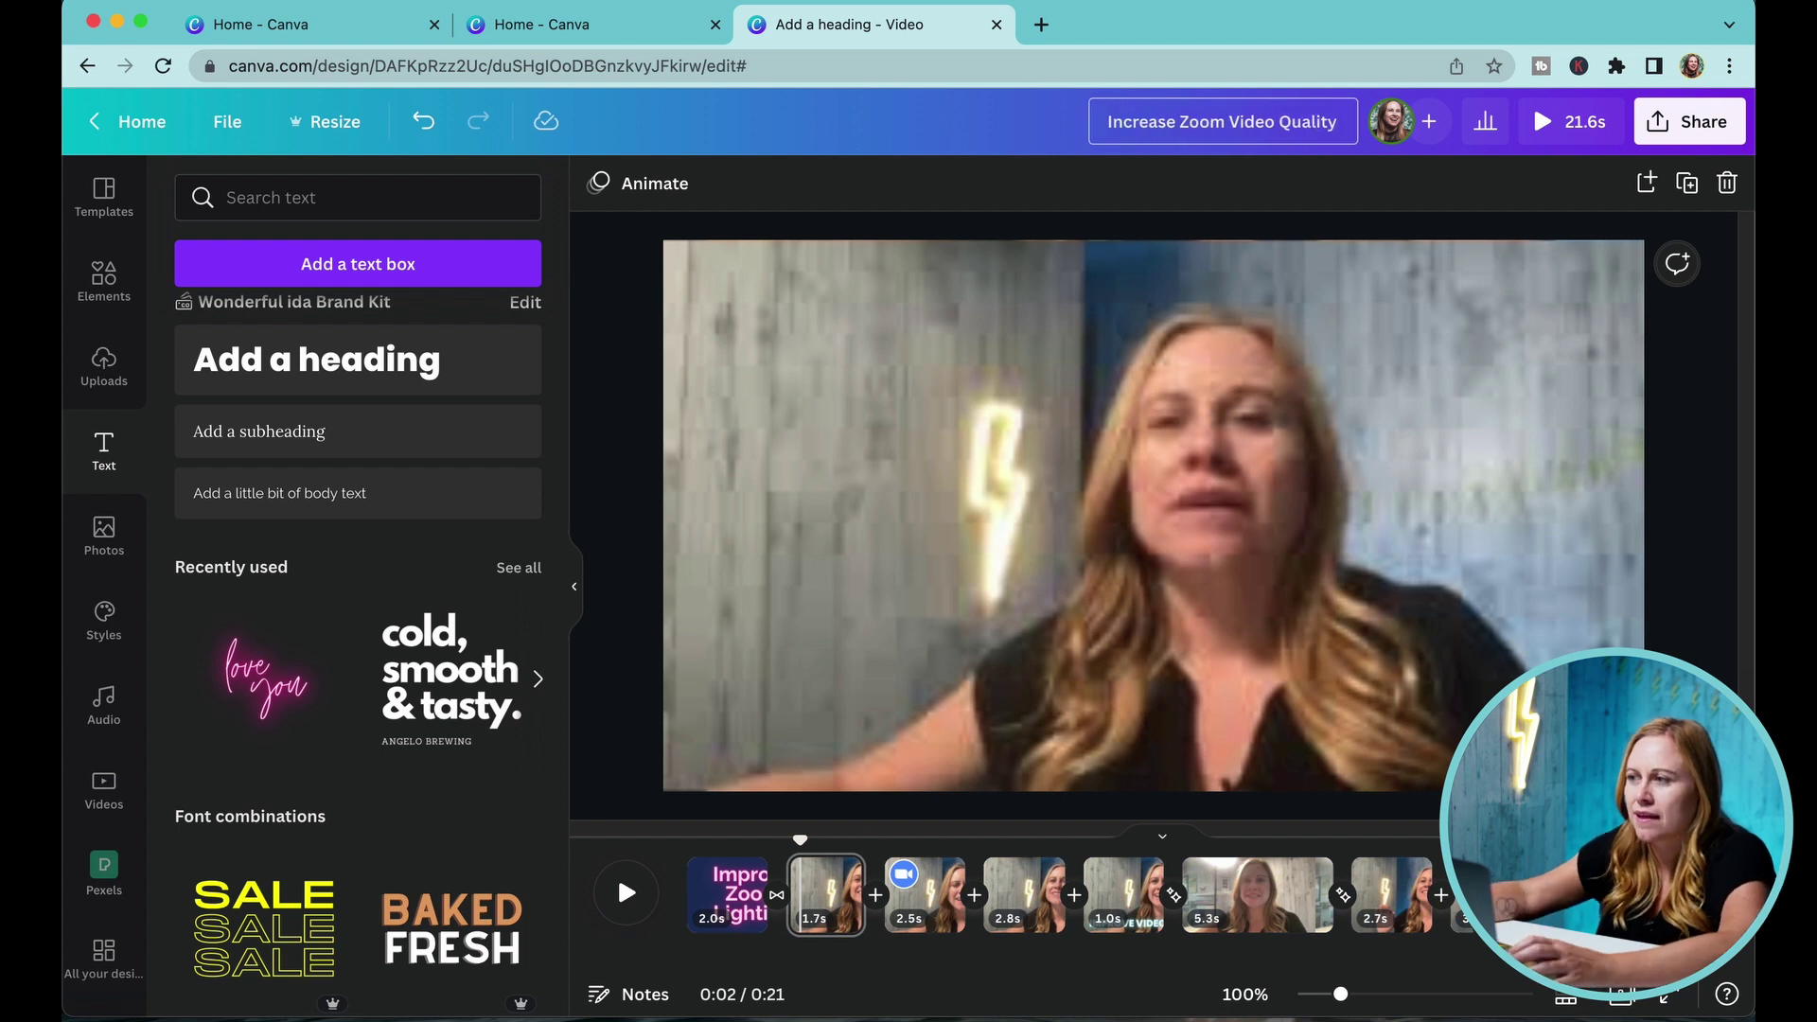
Download all pages of the design as an MP4 Video
click(1697, 132)
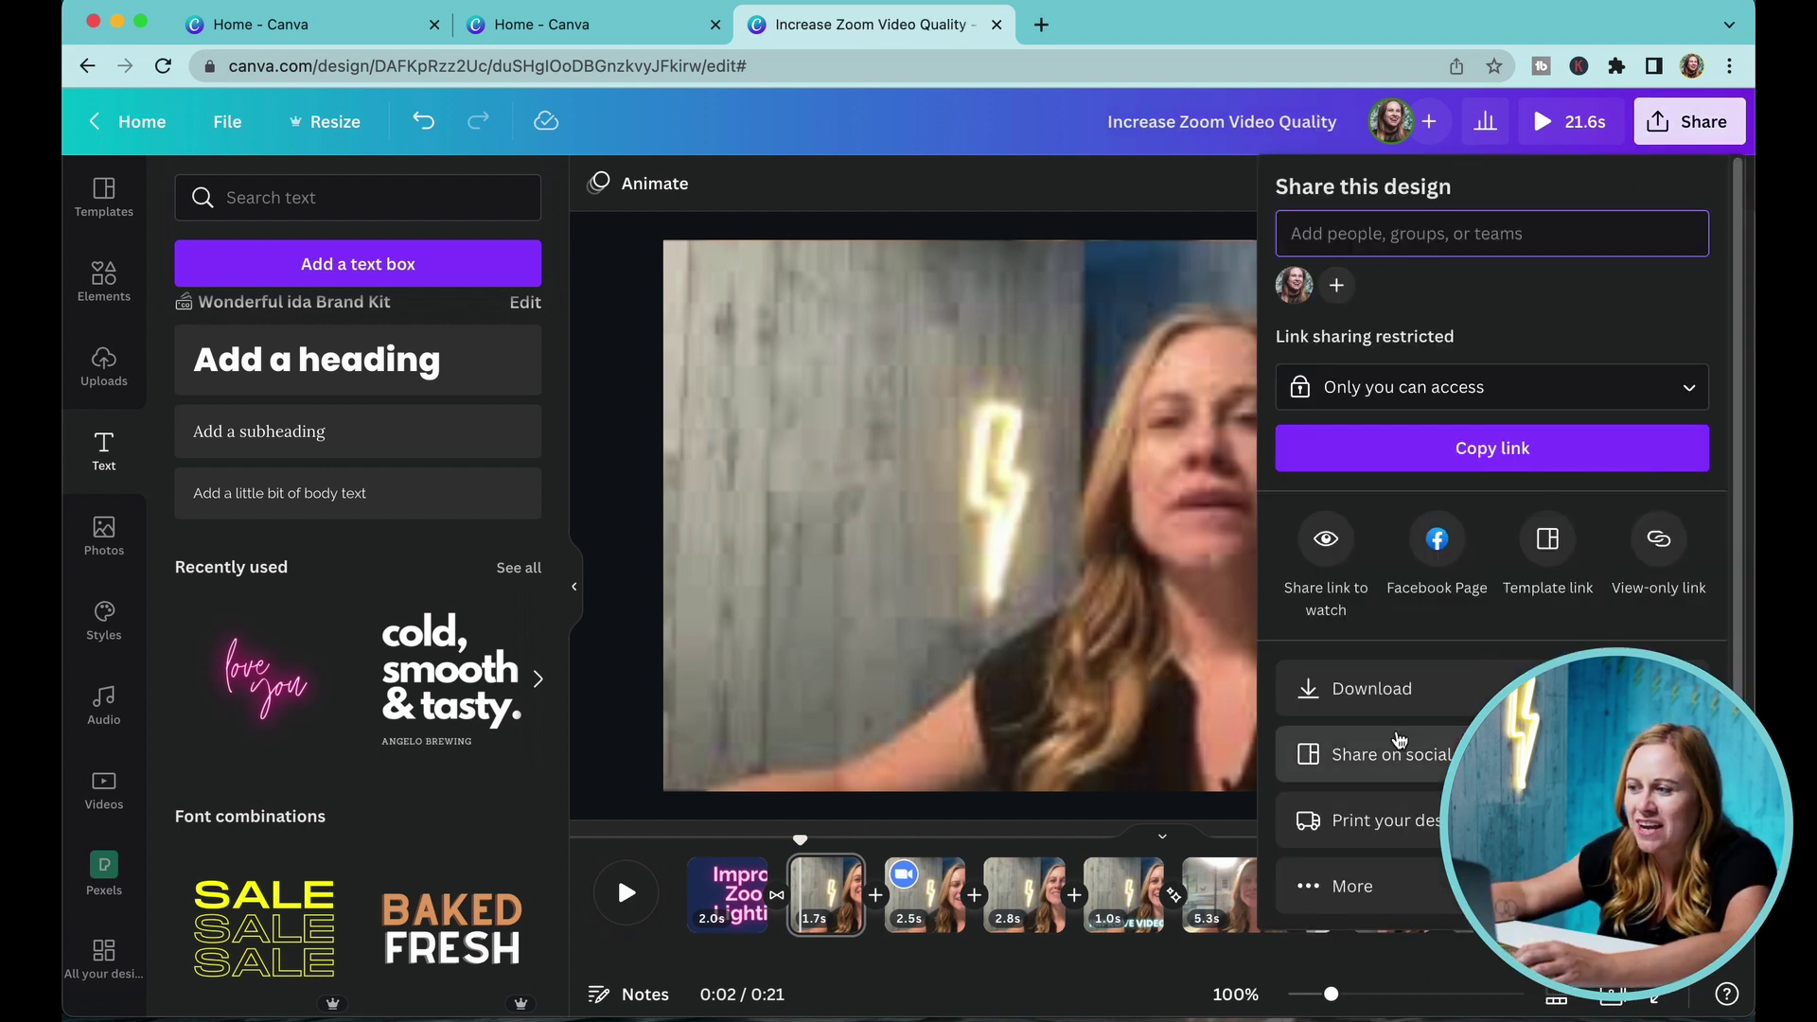
click(1432, 688)
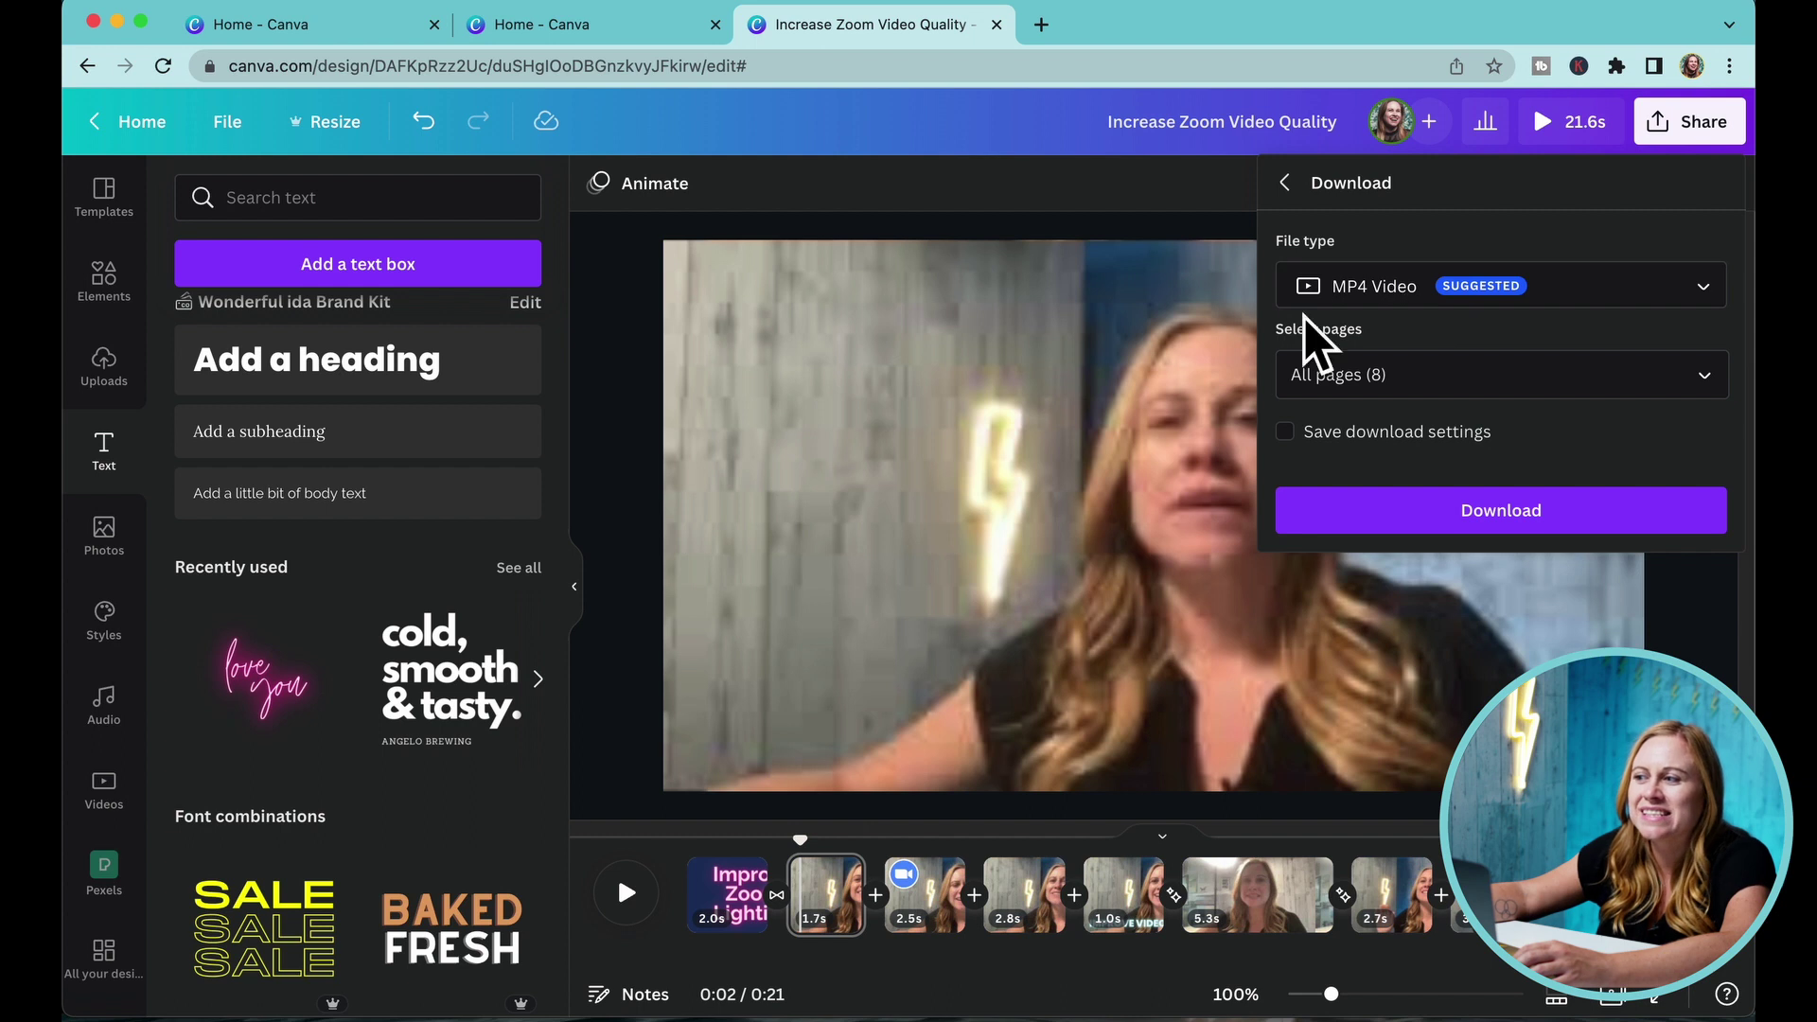
click(1480, 519)
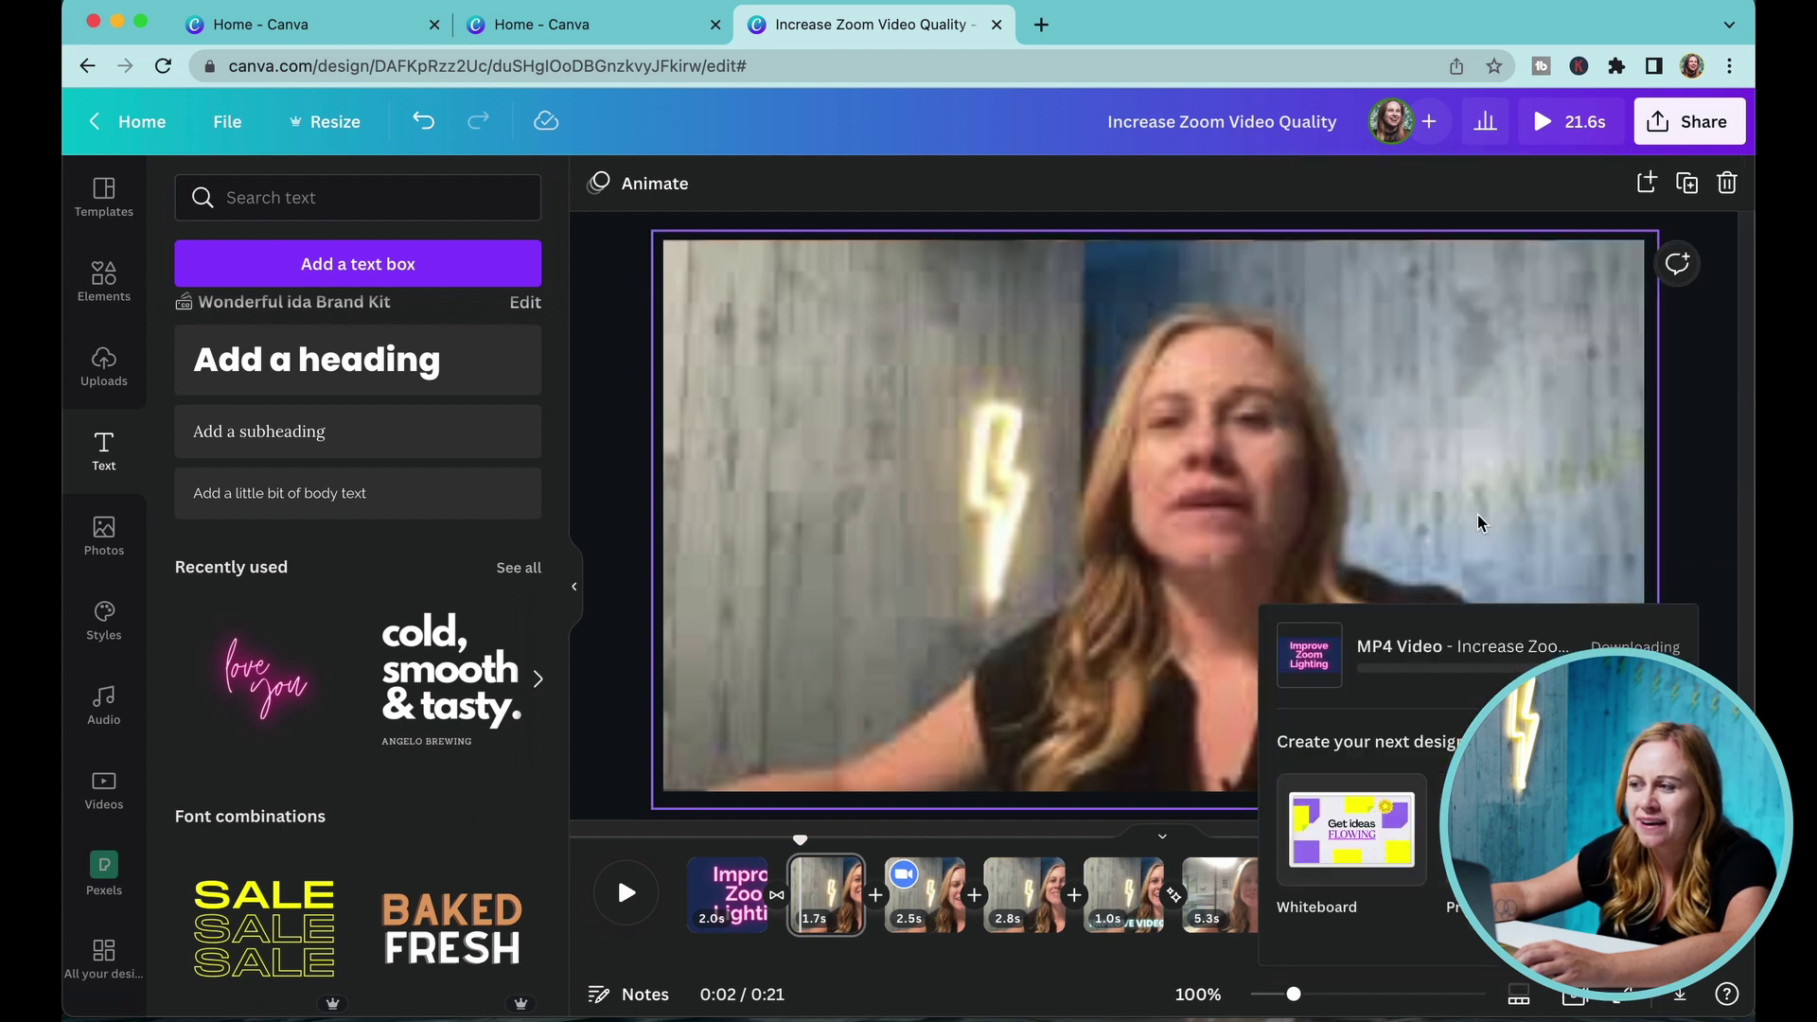